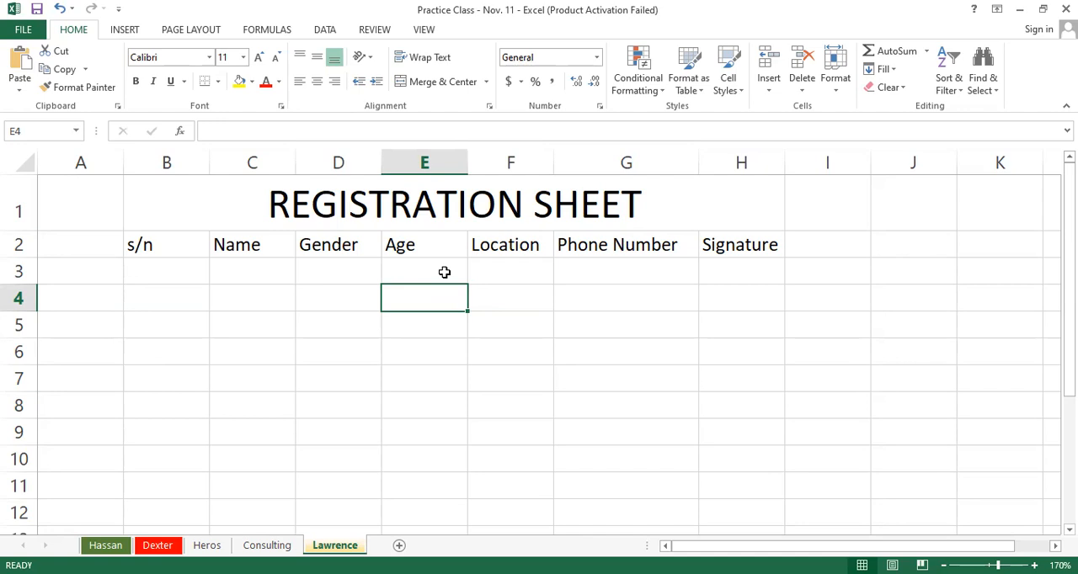
# Step: Make the REGISTRATION SHEET title and the column headers in row 2 bold
pyautogui.click(392, 199)
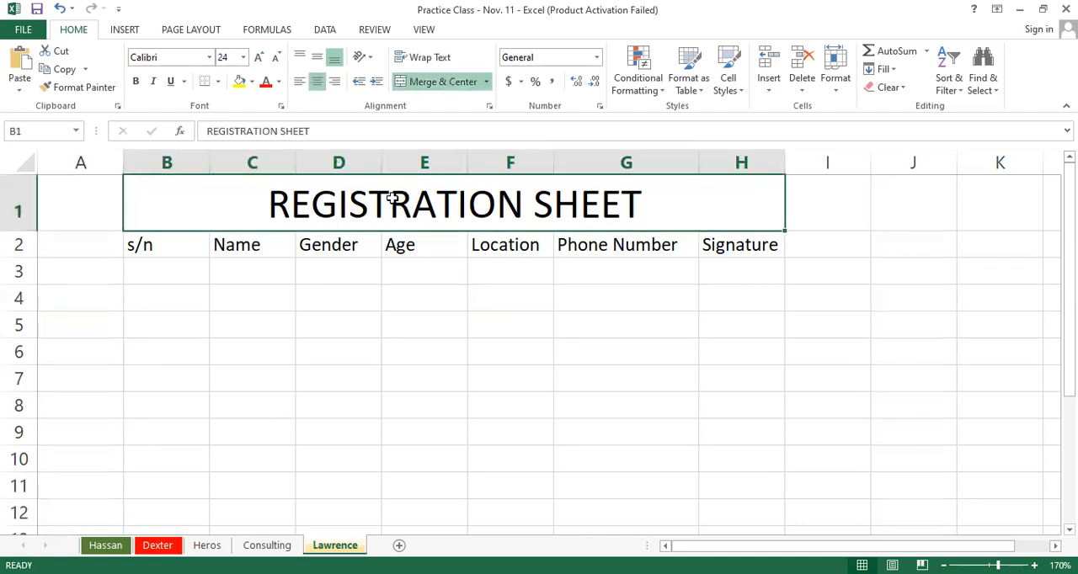
pyautogui.click(136, 84)
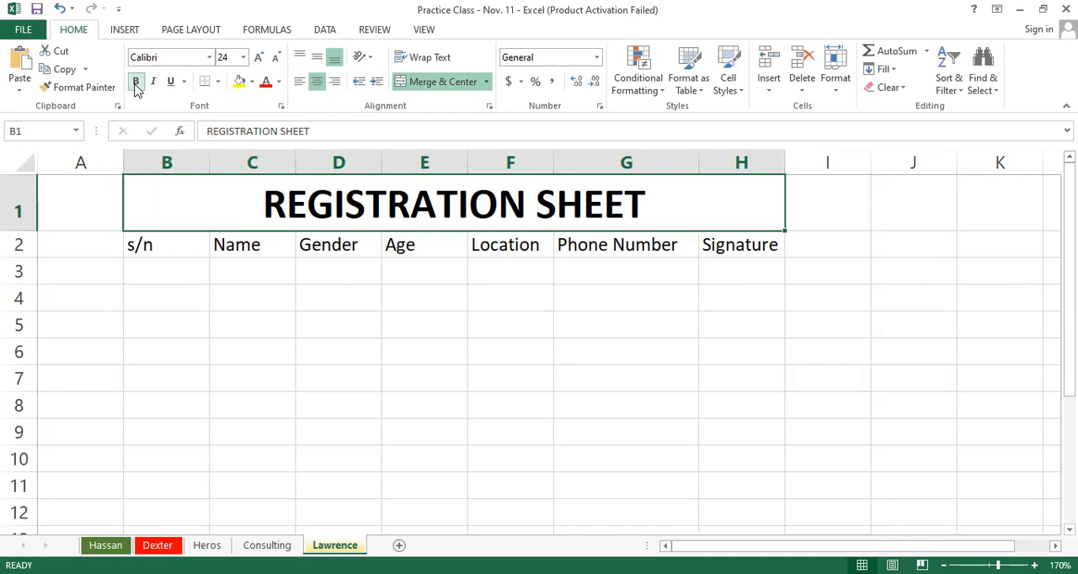
pyautogui.click(320, 332)
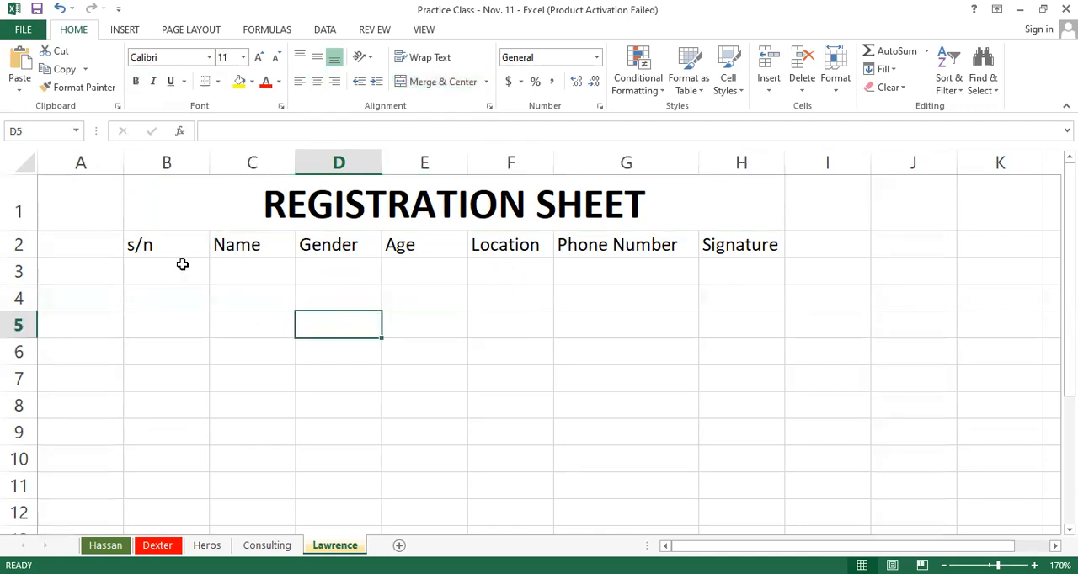
pyautogui.moveTo(153, 244); pyautogui.dragTo(746, 253)
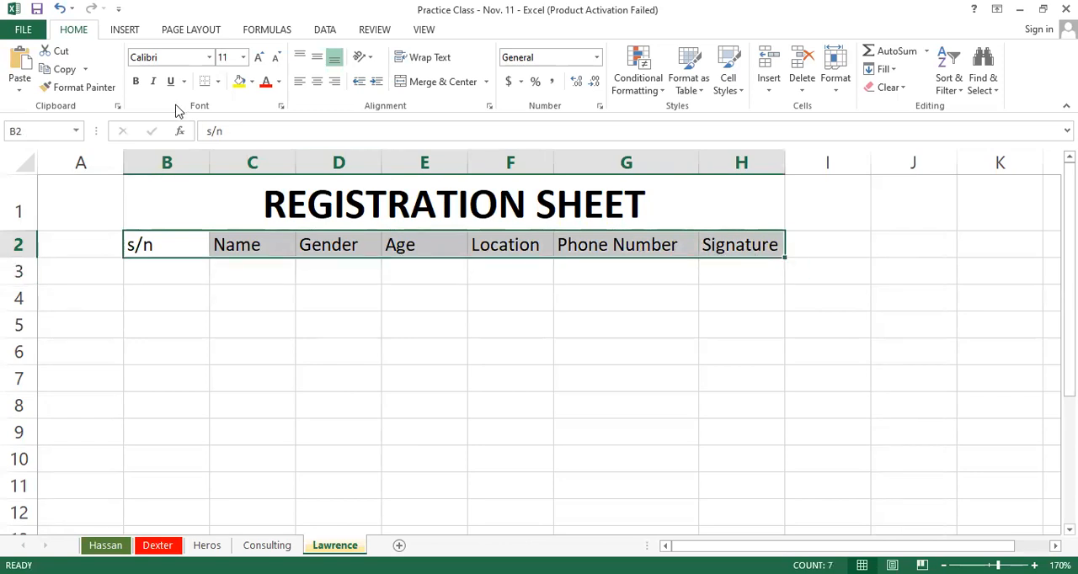
pyautogui.click(137, 82)
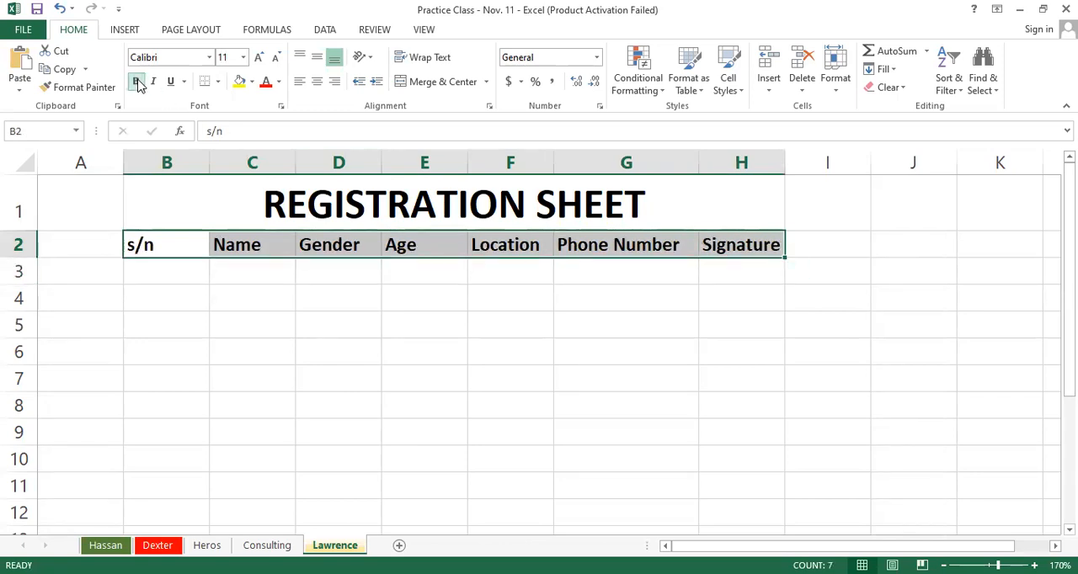
pyautogui.click(288, 347)
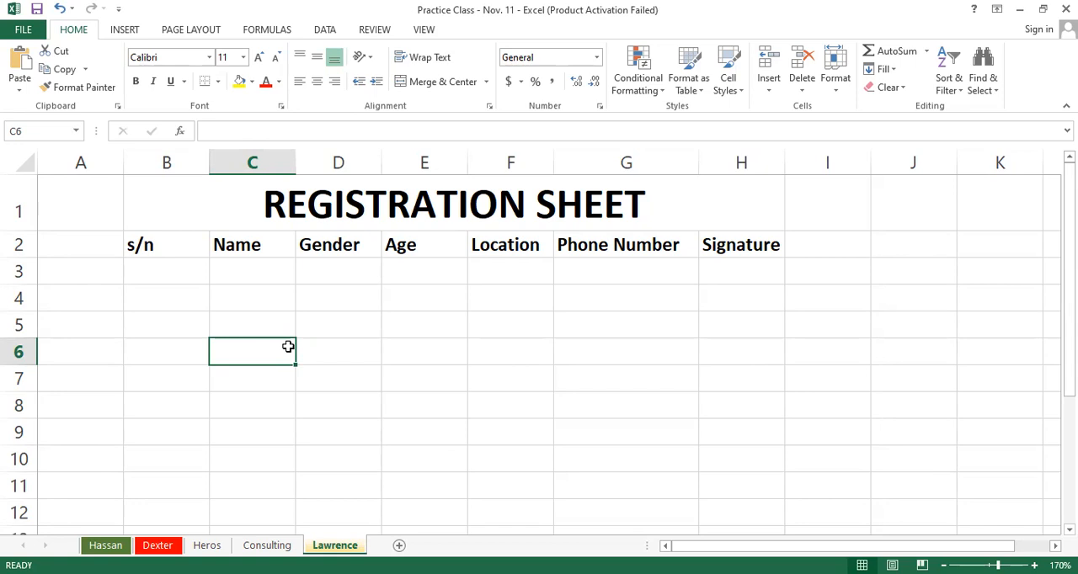
# Step: Narrow the Phone Number column, try autofitting columns B through H, and undo the autofit
pyautogui.moveTo(699, 169); pyautogui.dragTo(628, 170)
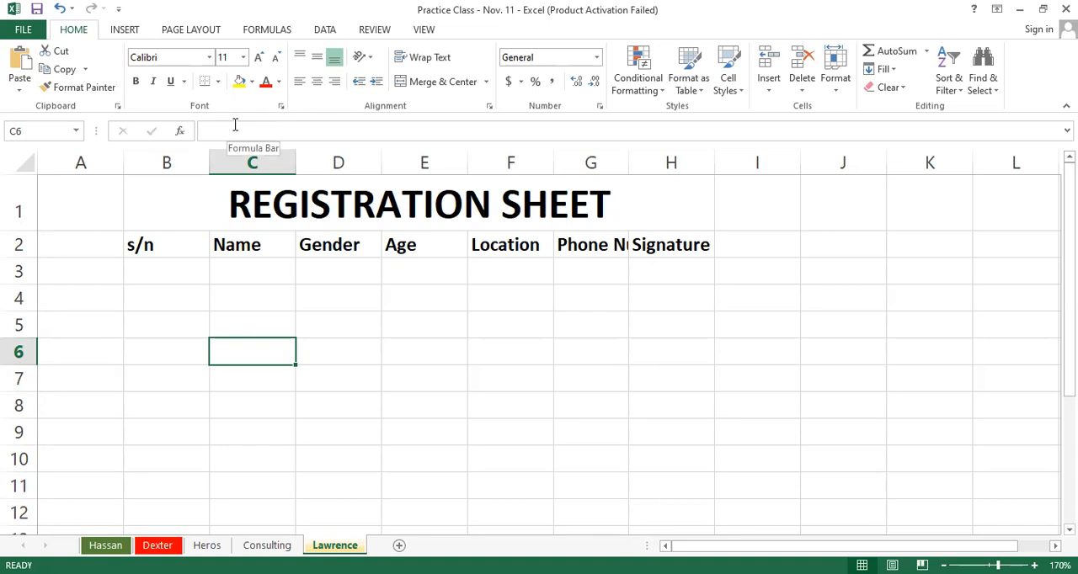
pyautogui.click(204, 165)
pyautogui.moveTo(204, 165); pyautogui.dragTo(291, 165)
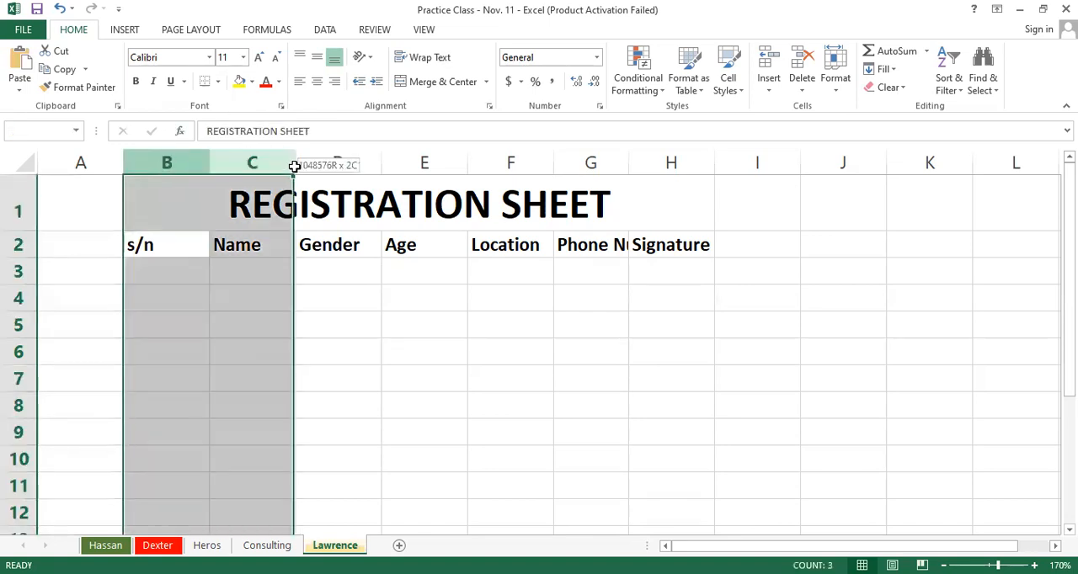
pyautogui.keyDown('shift'); pyautogui.click(648, 156); pyautogui.keyUp('shift')
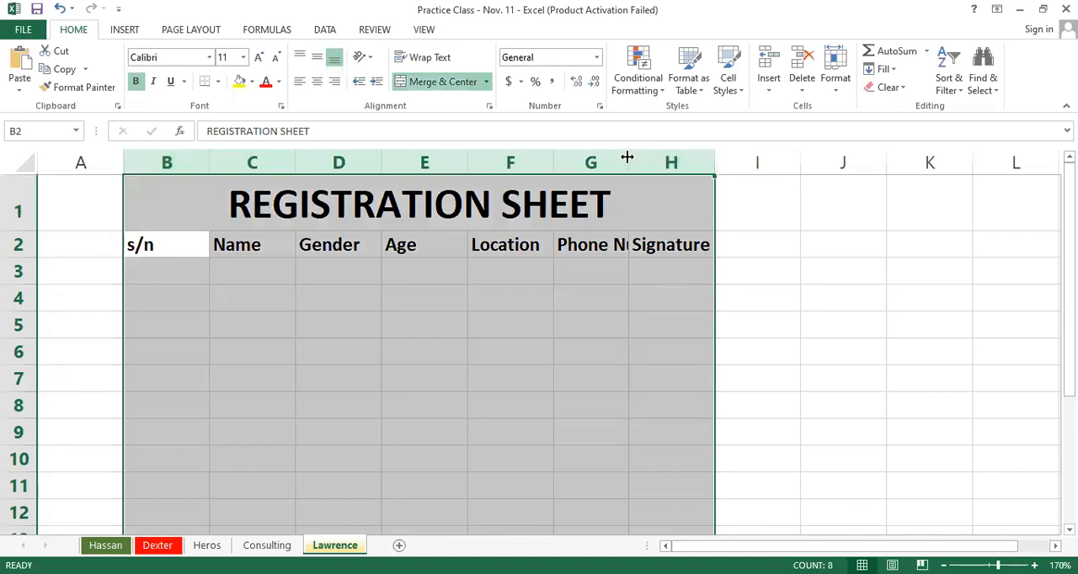
pyautogui.doubleClick(548, 160)
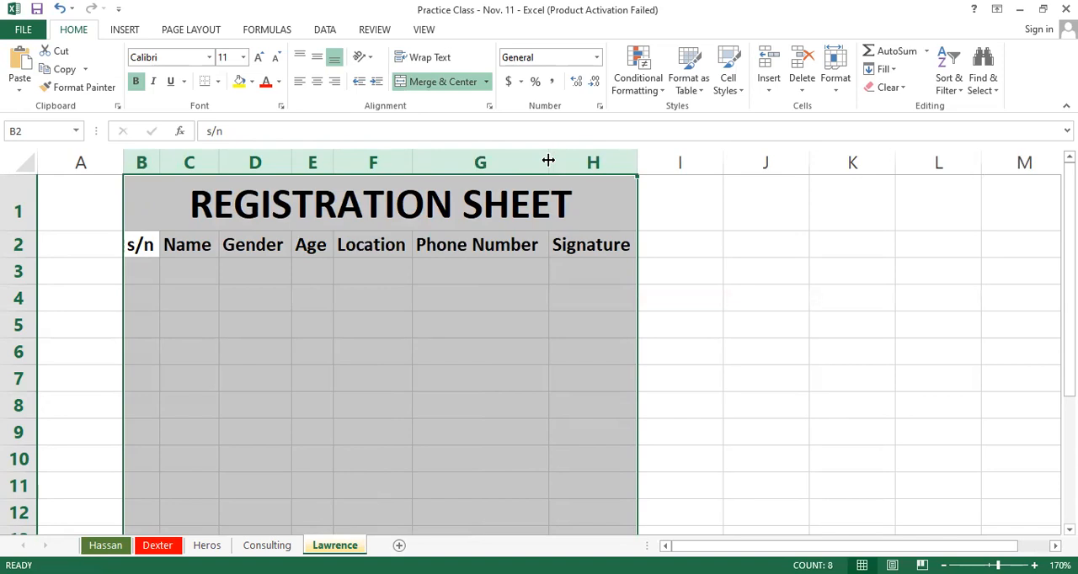
pyautogui.click(848, 438)
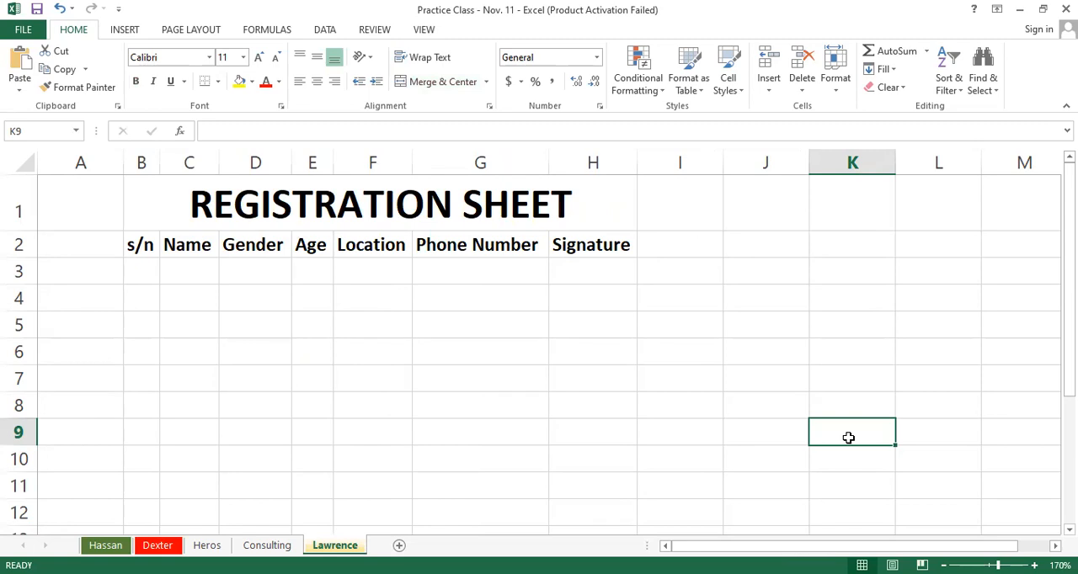
pyautogui.hotkey('ctrl', 'z')
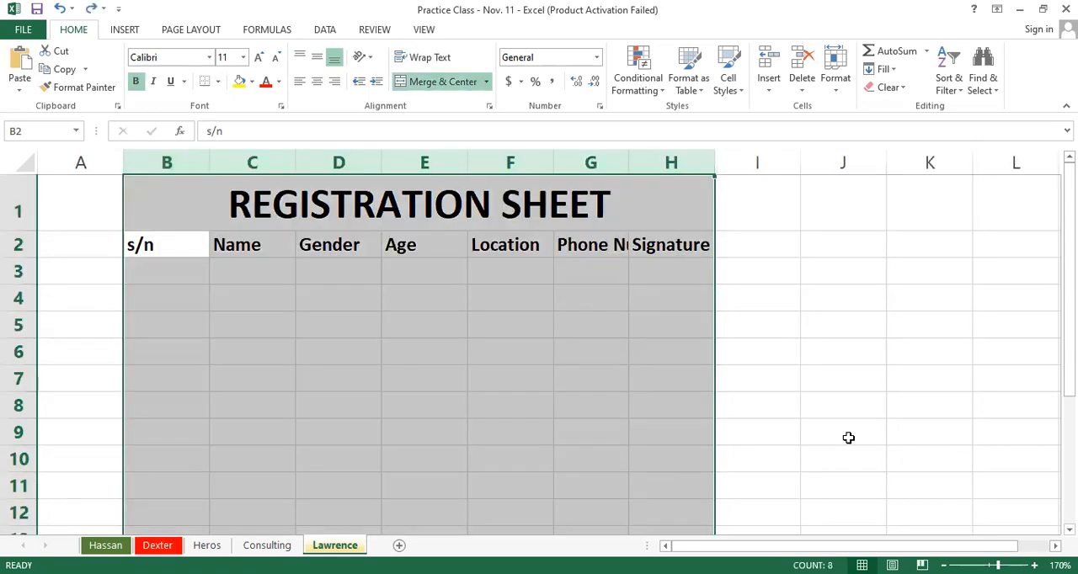
# Step: Autofit the widths of columns B through H to their contents in one operation
pyautogui.click(796, 305)
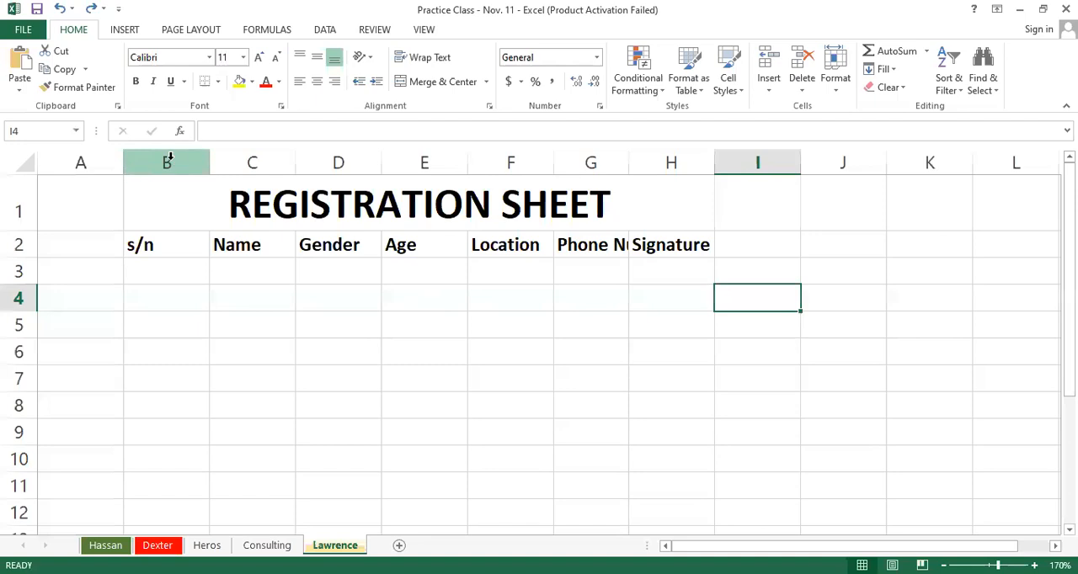
pyautogui.moveTo(167, 159); pyautogui.dragTo(674, 187)
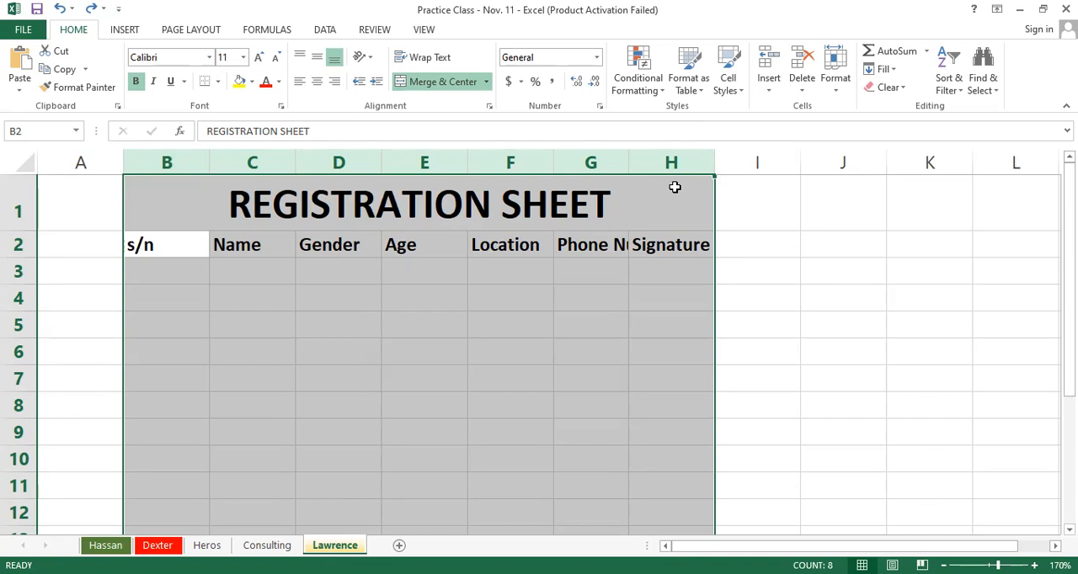
pyautogui.doubleClick(463, 162)
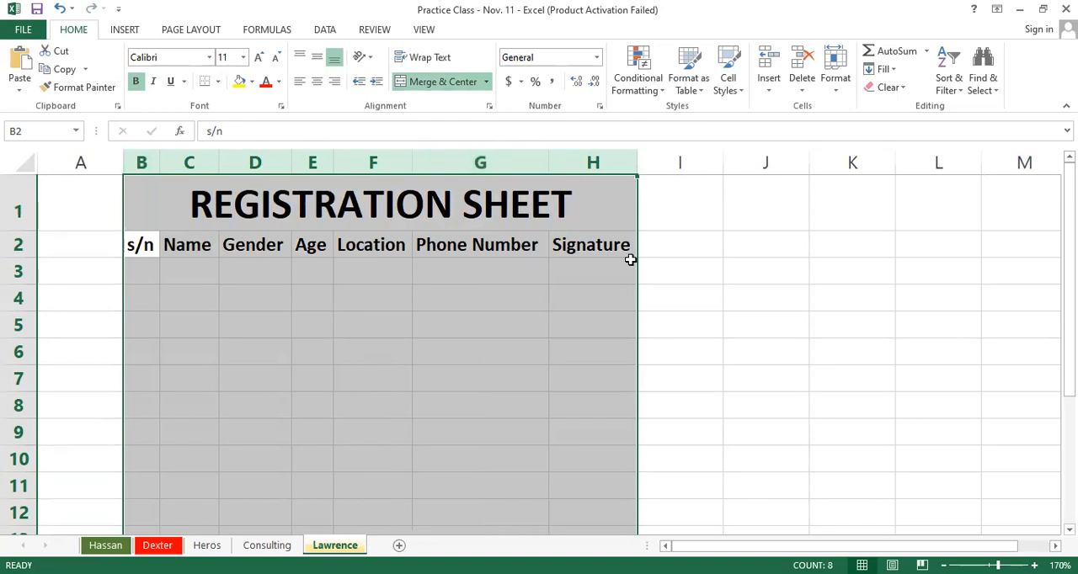
pyautogui.click(680, 265)
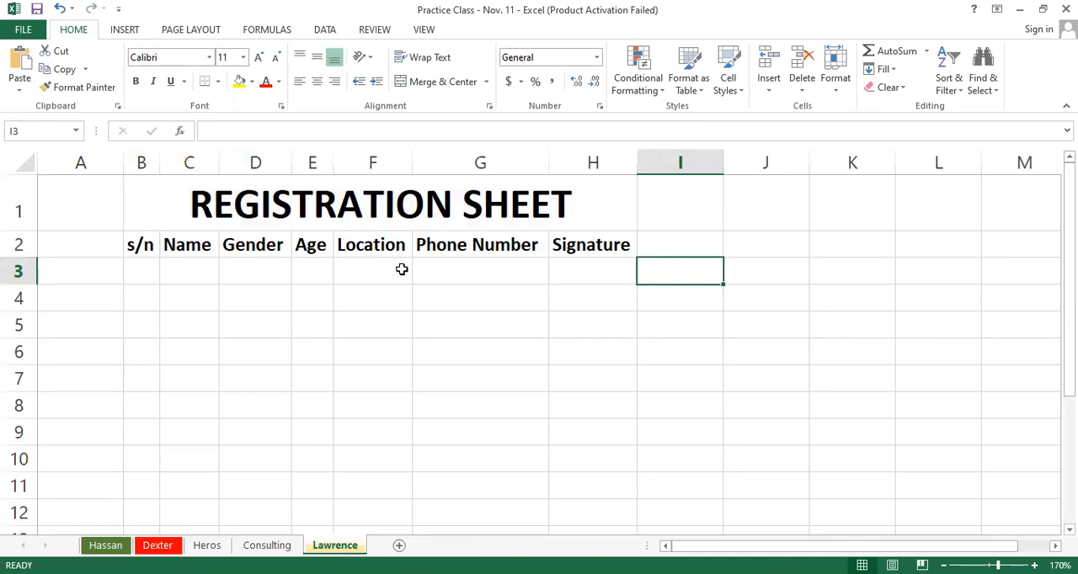
pyautogui.click(464, 245)
pyautogui.click(479, 162)
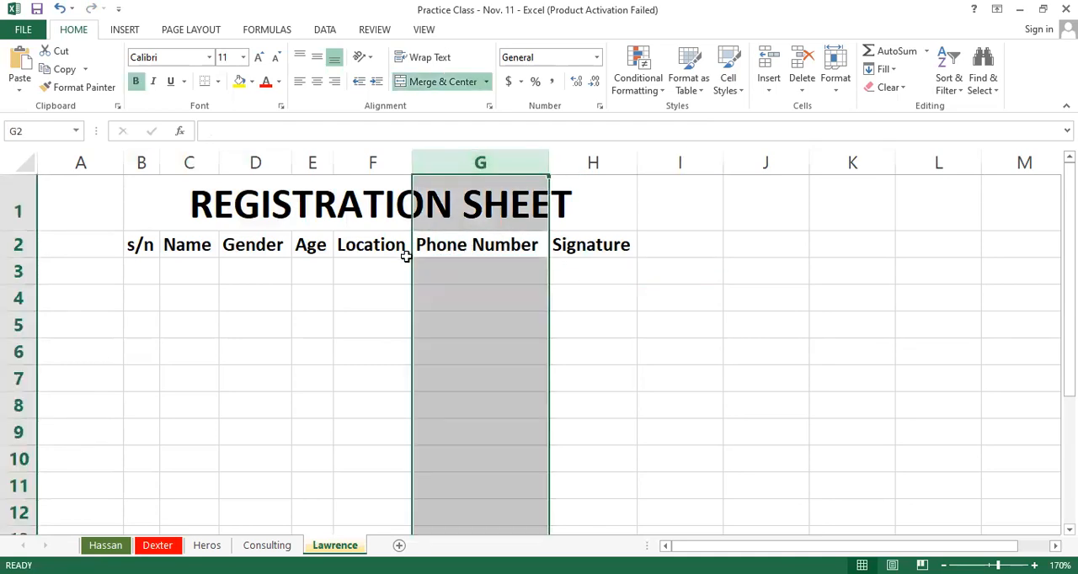
pyautogui.click(642, 255)
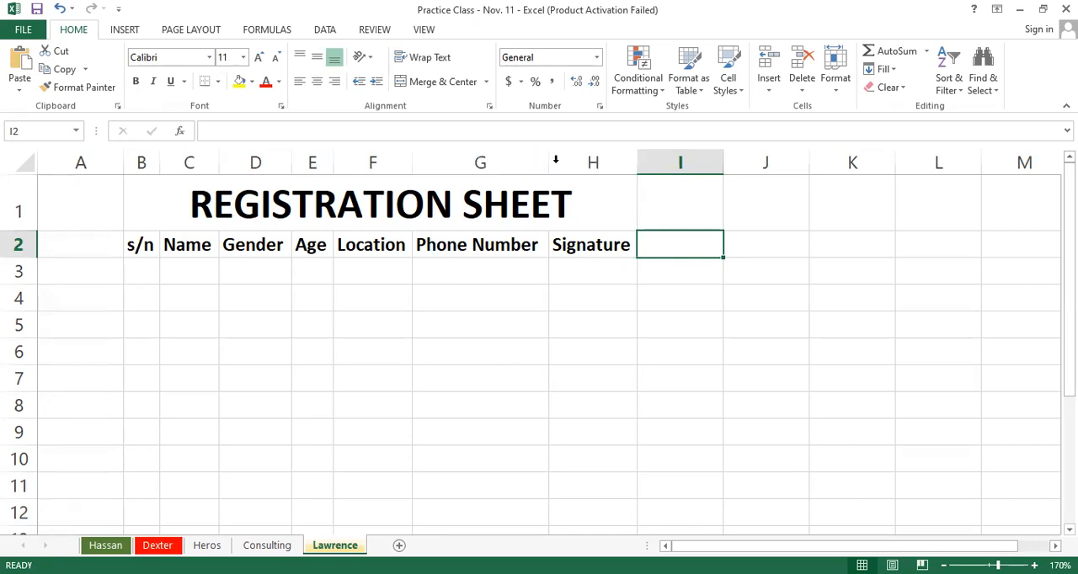
# Step: Widen the Phone Number, Location, Age, Gender and s/n columns individually beyond their header text
pyautogui.moveTo(553, 163); pyautogui.dragTo(590, 163)
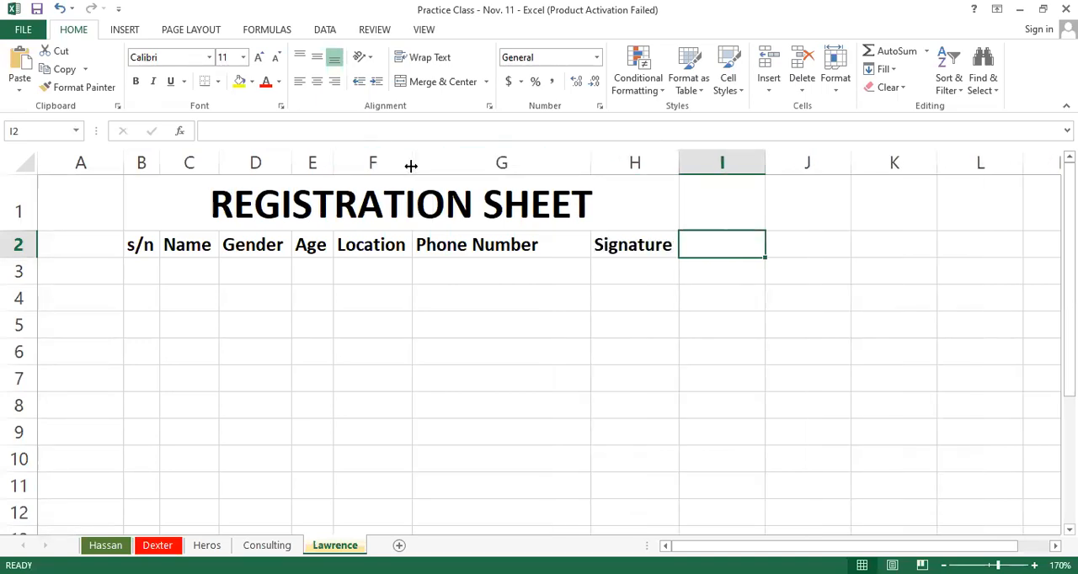
pyautogui.moveTo(410, 166); pyautogui.dragTo(461, 181)
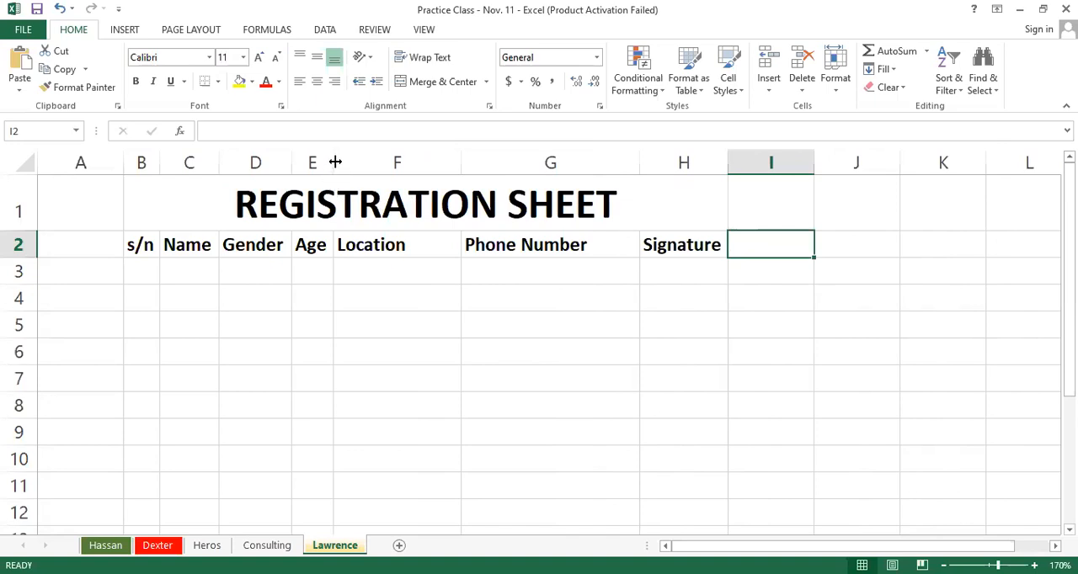
pyautogui.moveTo(332, 158); pyautogui.dragTo(360, 163)
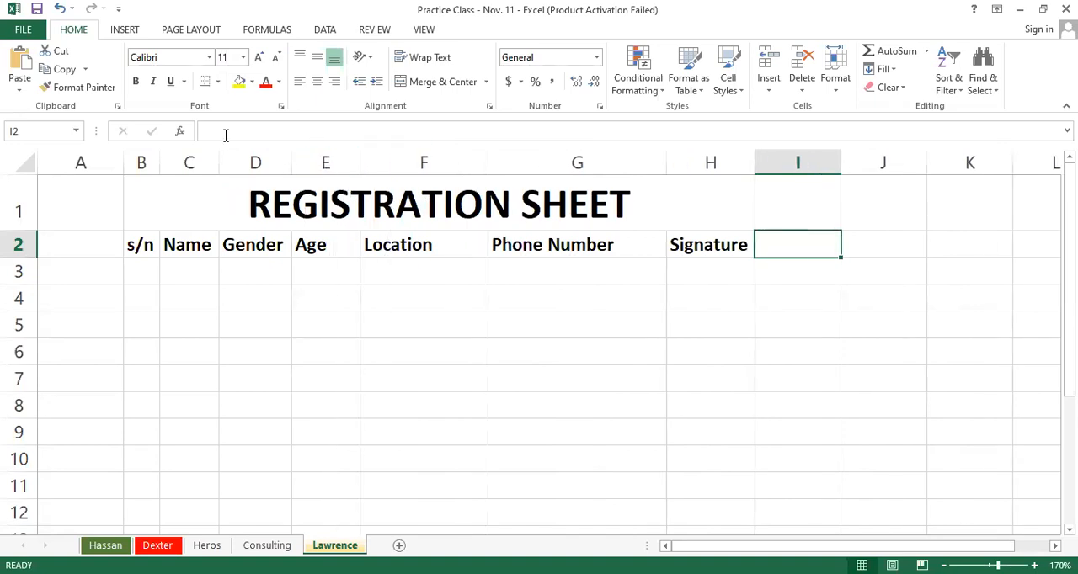
pyautogui.moveTo(292, 163); pyautogui.dragTo(333, 162)
pyautogui.moveTo(159, 161); pyautogui.dragTo(197, 161)
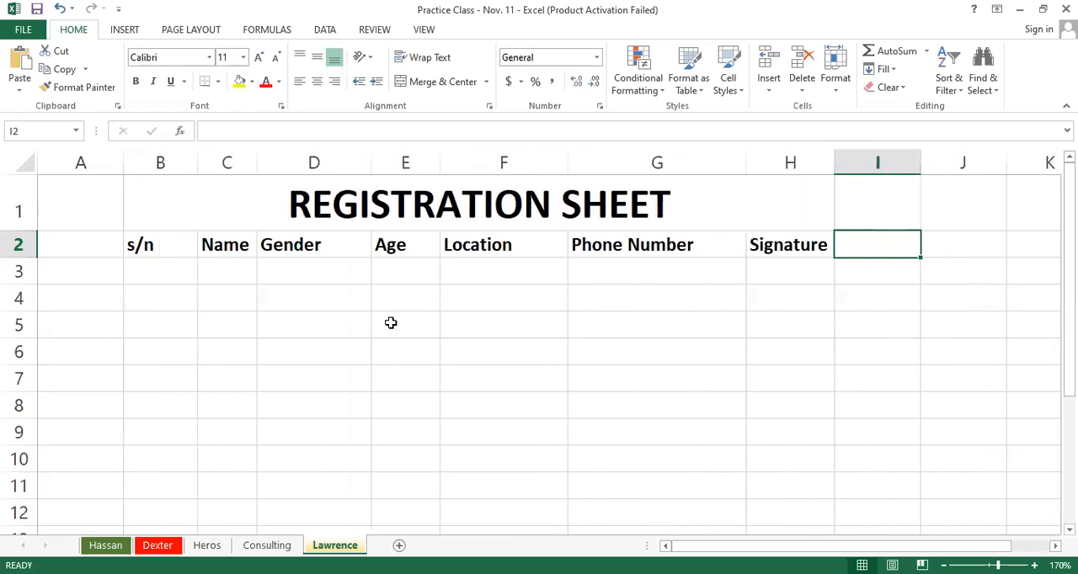
# Step: Try to move the whole Age column to the Phone Number column's position
pyautogui.click(393, 323)
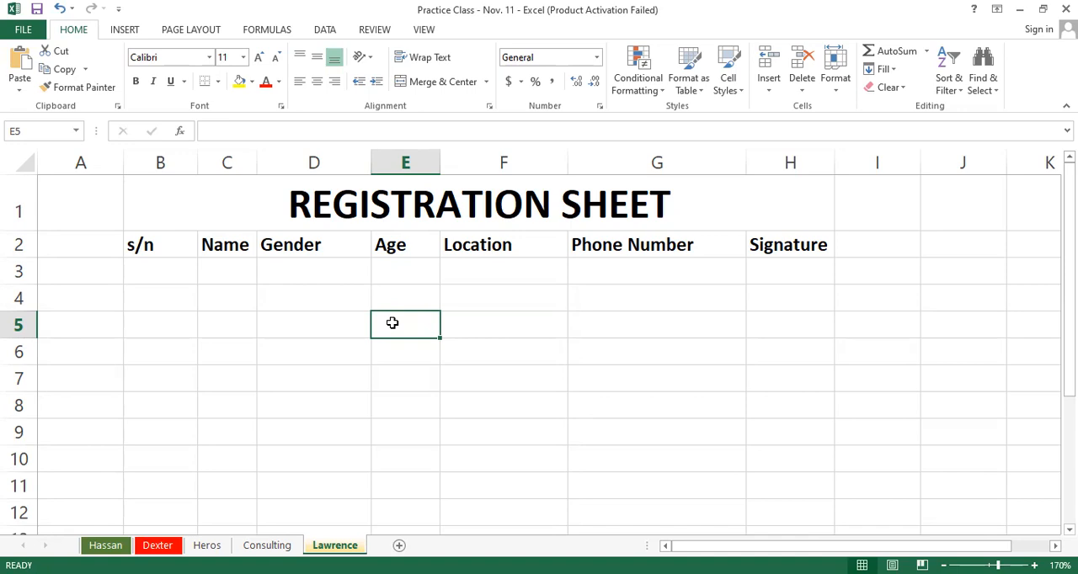
pyautogui.click(407, 157)
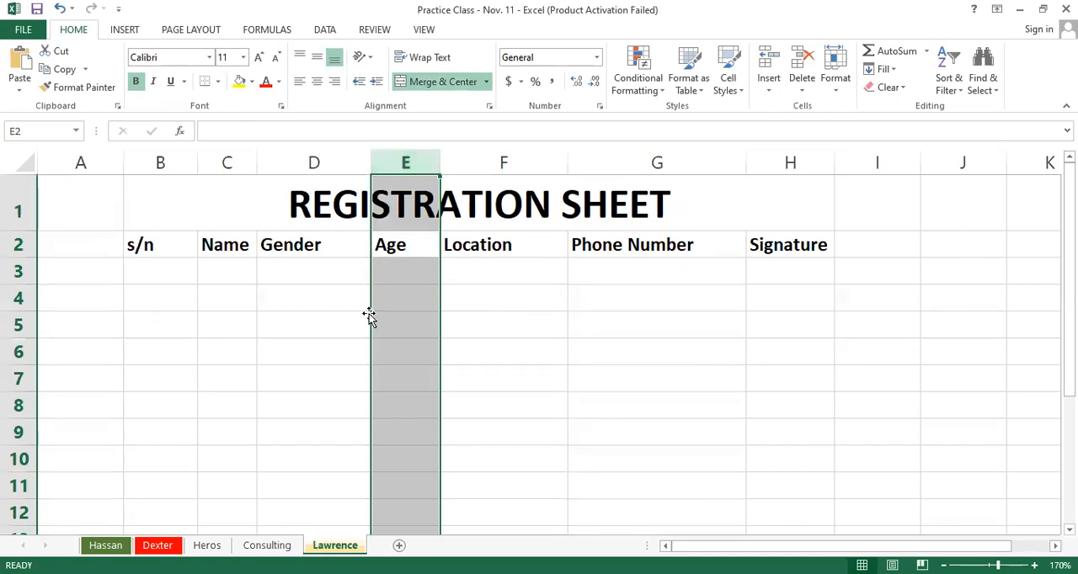
pyautogui.moveTo(370, 313); pyautogui.dragTo(589, 243)
pyautogui.click(683, 251)
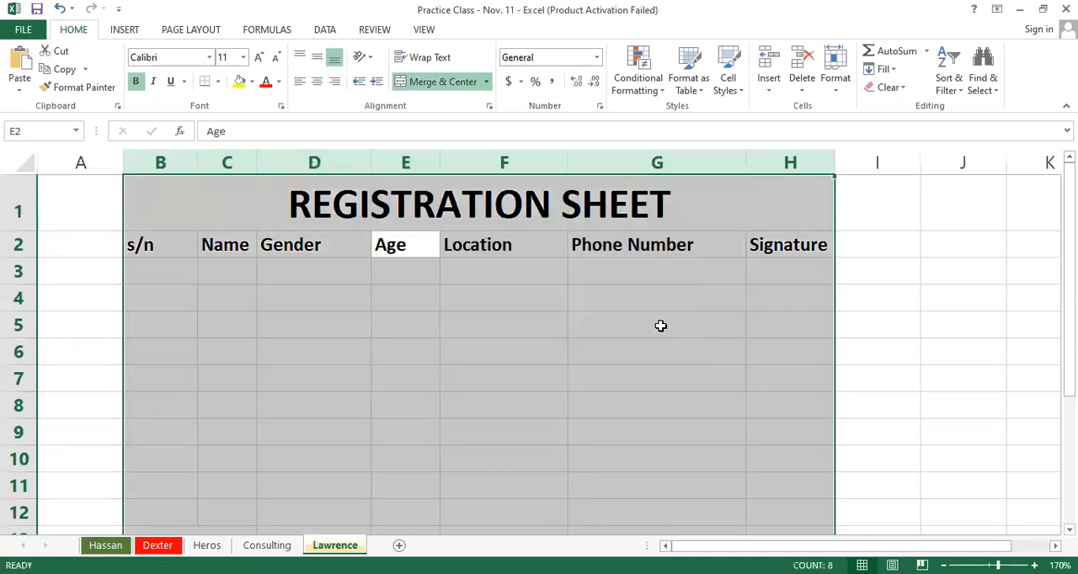
# Step: Insert a blank column between the Location and Phone Number columns
pyautogui.click(643, 303)
pyautogui.click(627, 165)
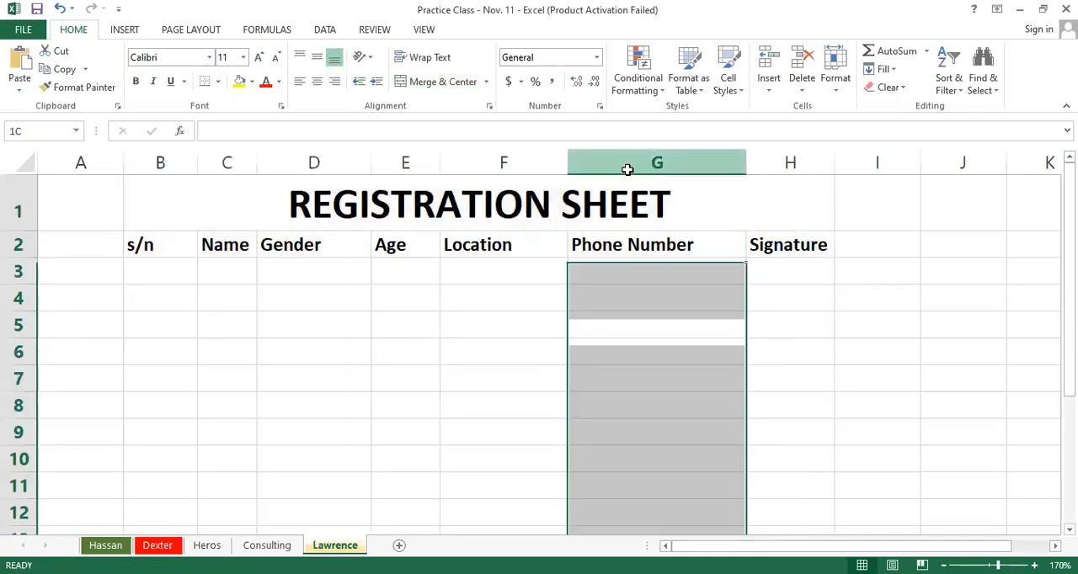
pyautogui.rightClick(627, 166)
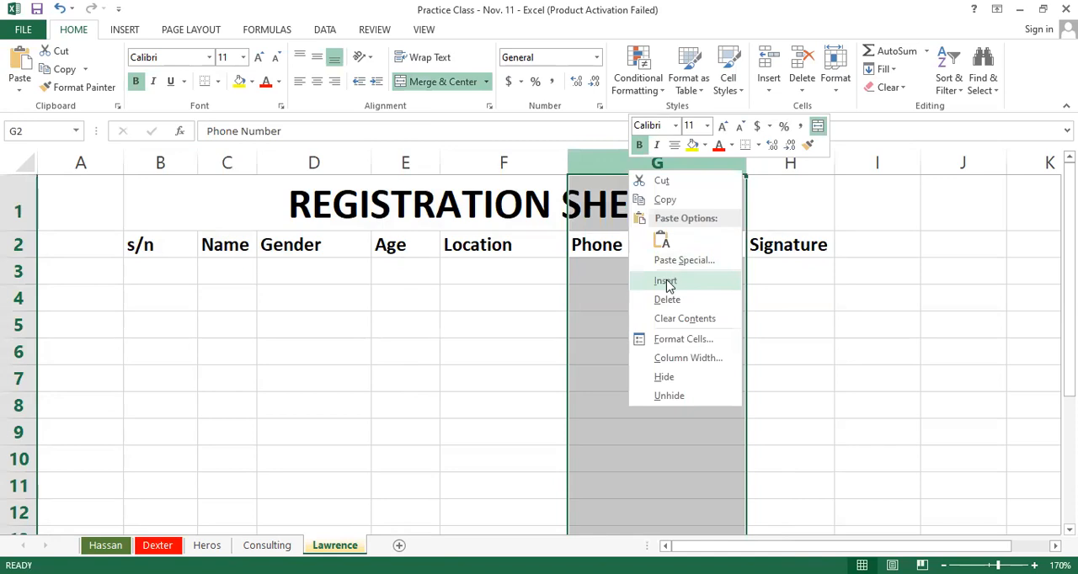
pyautogui.click(665, 281)
# Step: Try to move the Age column into the blank column before Phone Number while the title is still merged
pyautogui.click(388, 161)
pyautogui.moveTo(372, 278); pyautogui.dragTo(601, 303)
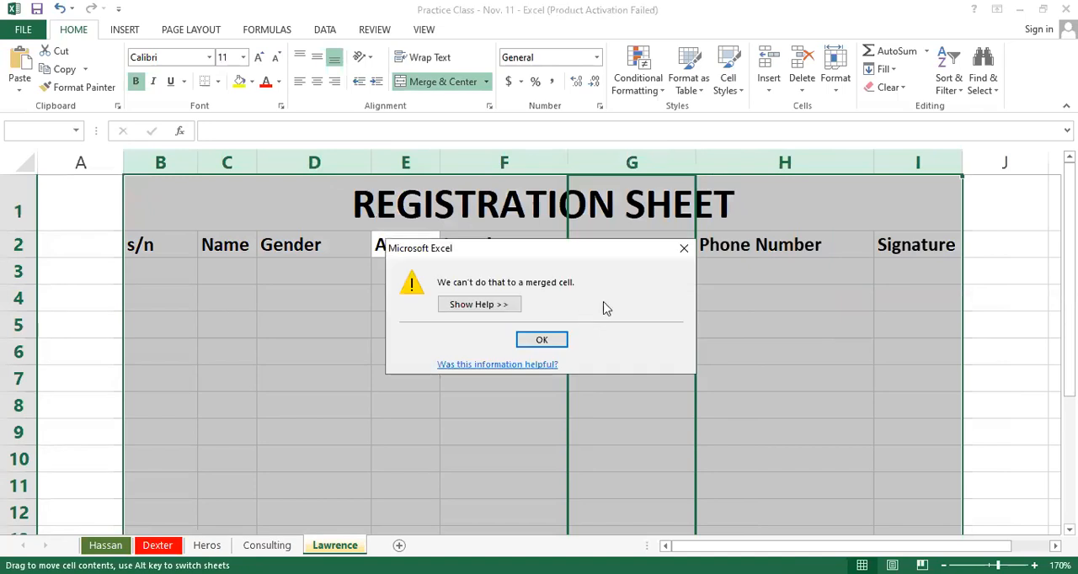
pyautogui.click(543, 339)
# Step: Unmerge the REGISTRATION SHEET title cells in row 1
pyautogui.click(473, 207)
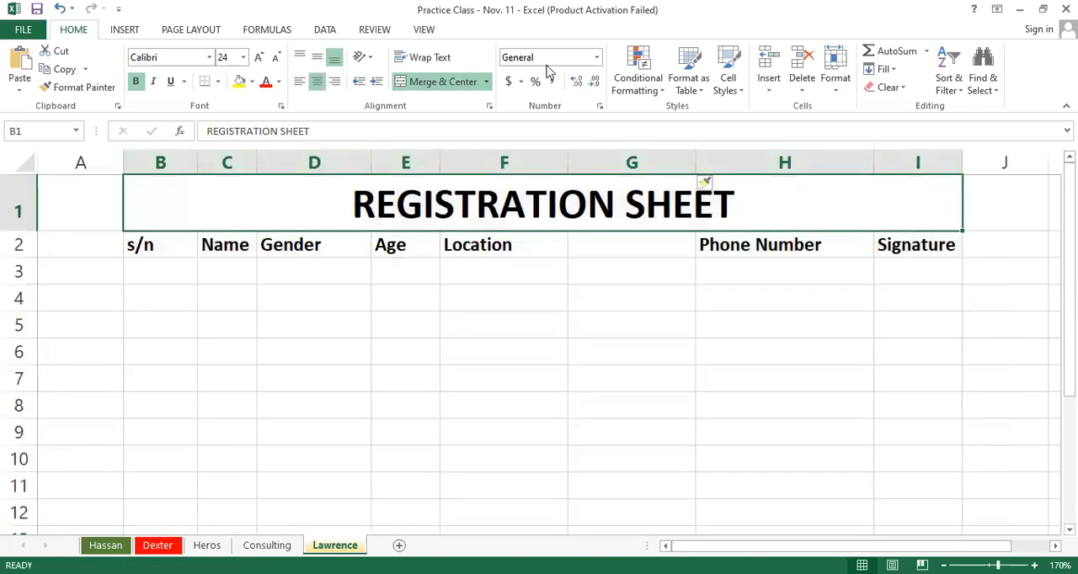
pyautogui.click(427, 82)
pyautogui.click(533, 279)
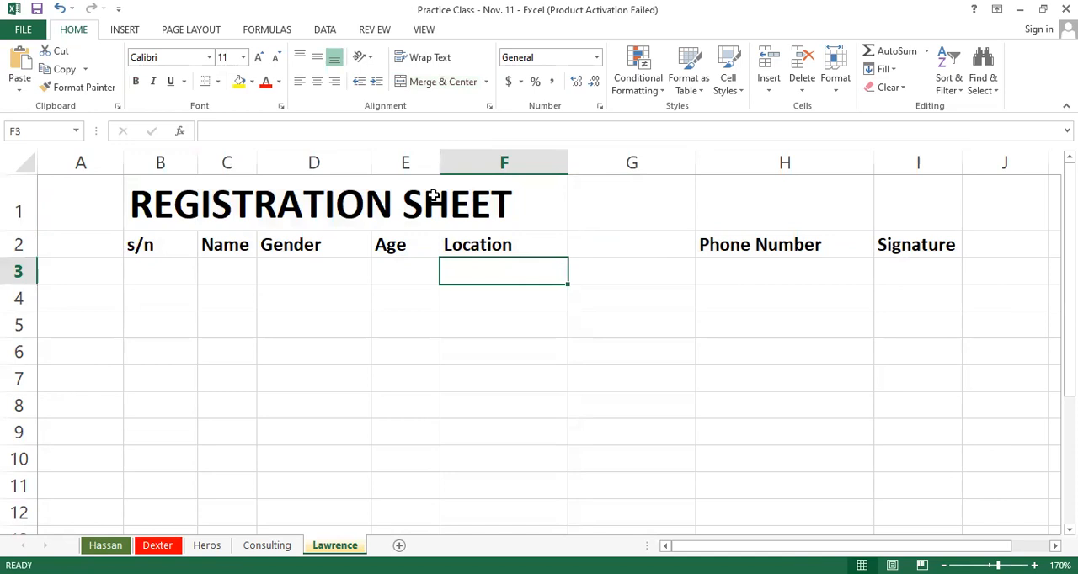
# Step: Move the Age column into the blank column after Location and delete the emptied column E
pyautogui.click(405, 162)
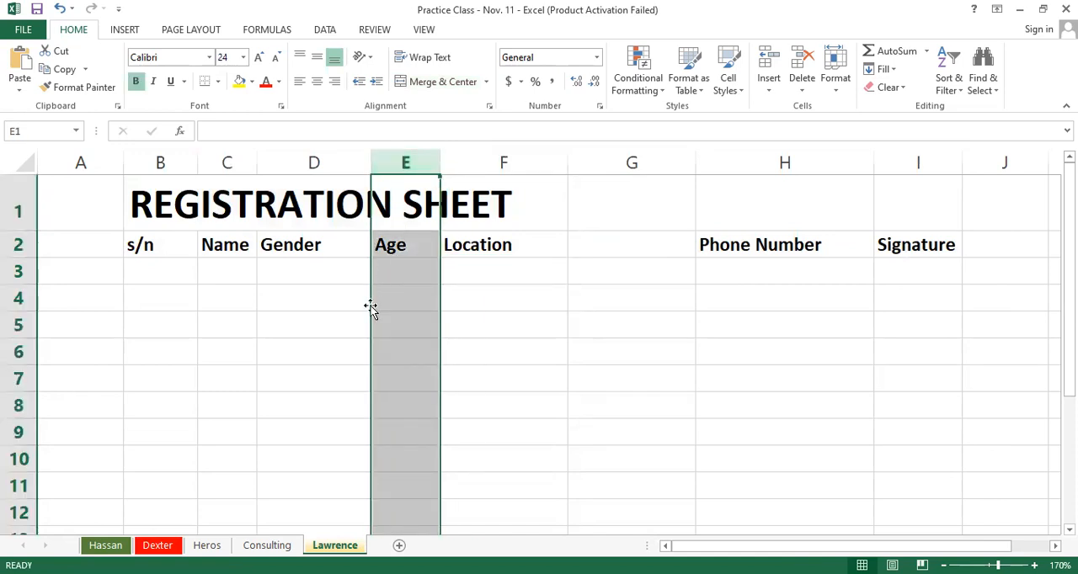
pyautogui.moveTo(370, 306); pyautogui.dragTo(598, 303)
pyautogui.click(396, 157)
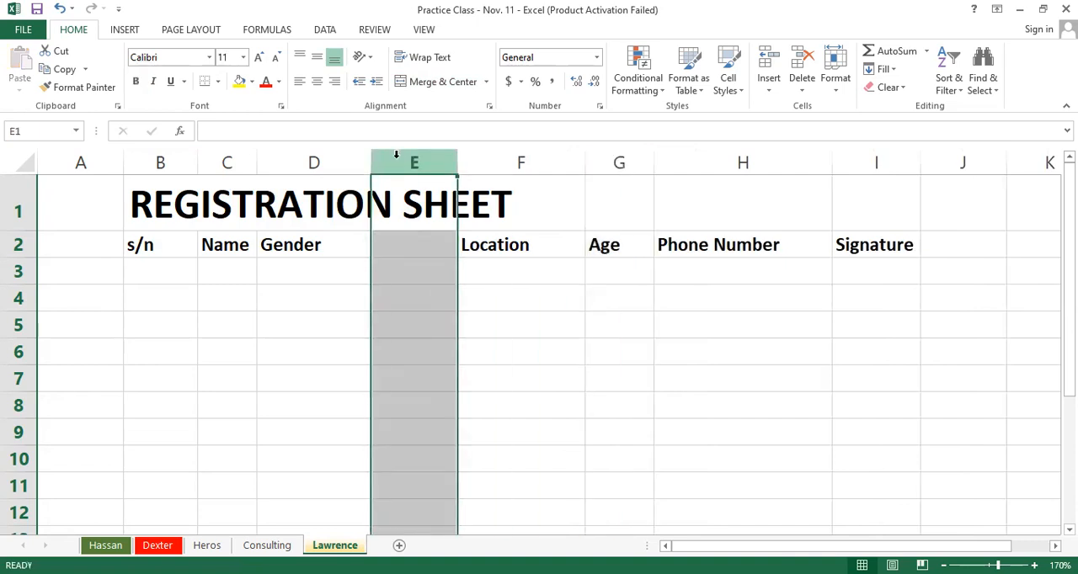
pyautogui.rightClick(395, 154)
pyautogui.click(435, 295)
pyautogui.click(578, 356)
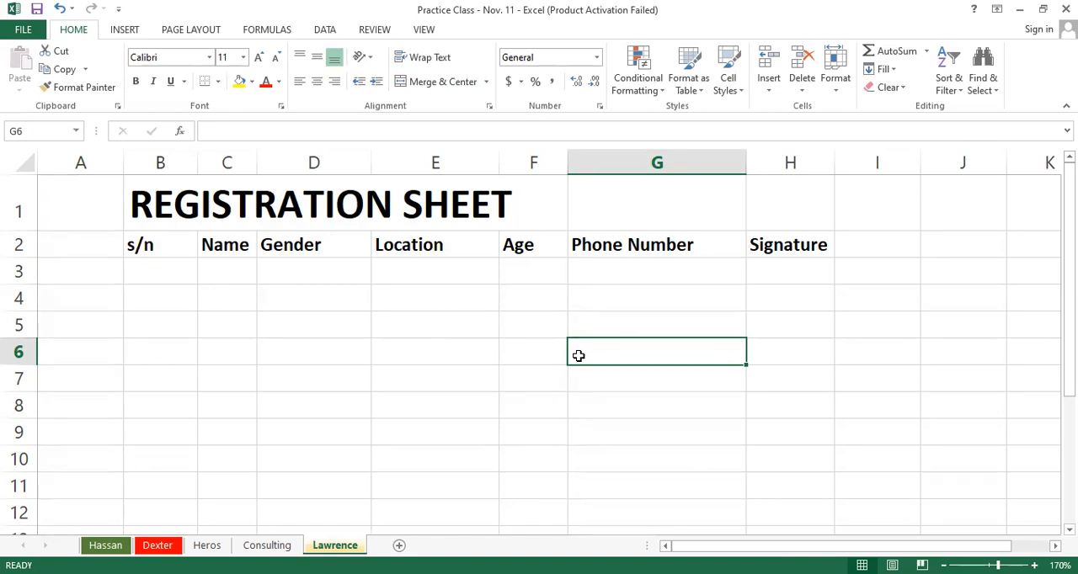
# Step: Undo the column deletion, the Age column move, the title unmerge and the column insertion
pyautogui.hotkey('ctrl', 'z')
pyautogui.hotkey('ctrl', 'z')
pyautogui.hotkey('ctrl', 'z')
pyautogui.hotkey('ctrl', 'z')
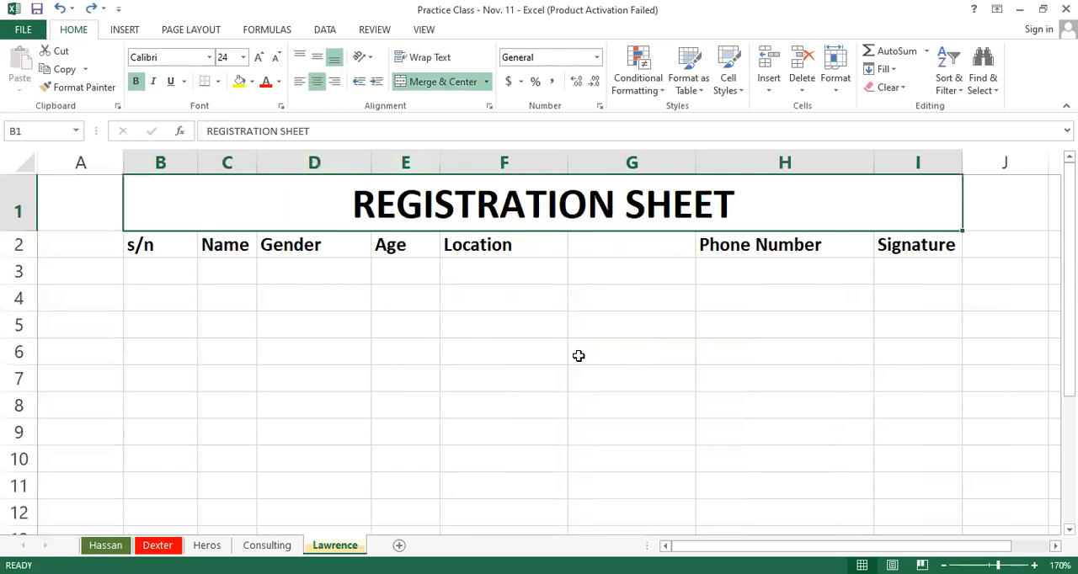
pyautogui.click(914, 400)
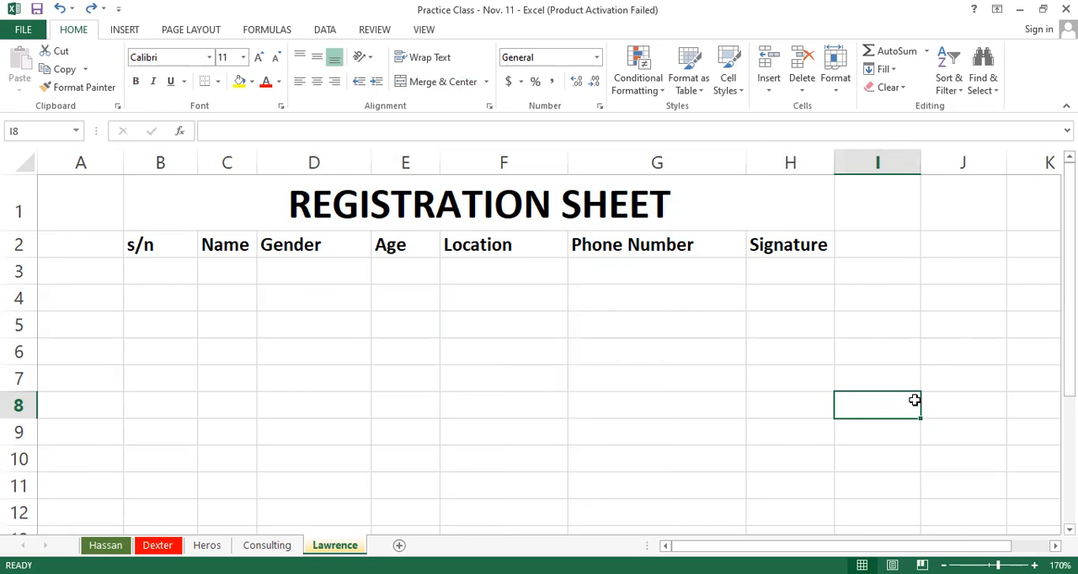
# Step: Unmerge the REGISTRATION SHEET title cells in row 1
pyautogui.click(612, 216)
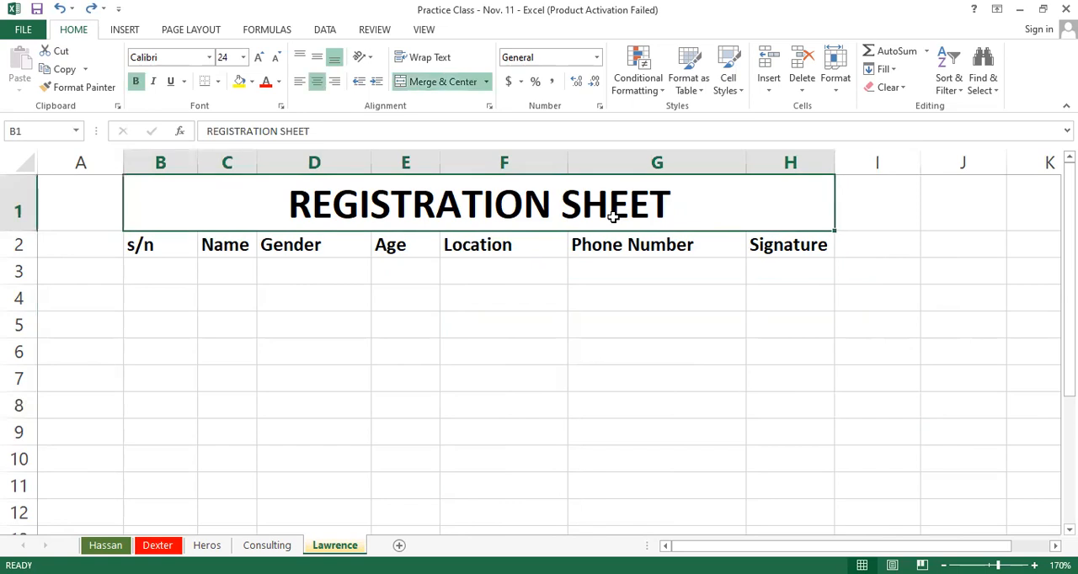
pyautogui.click(435, 84)
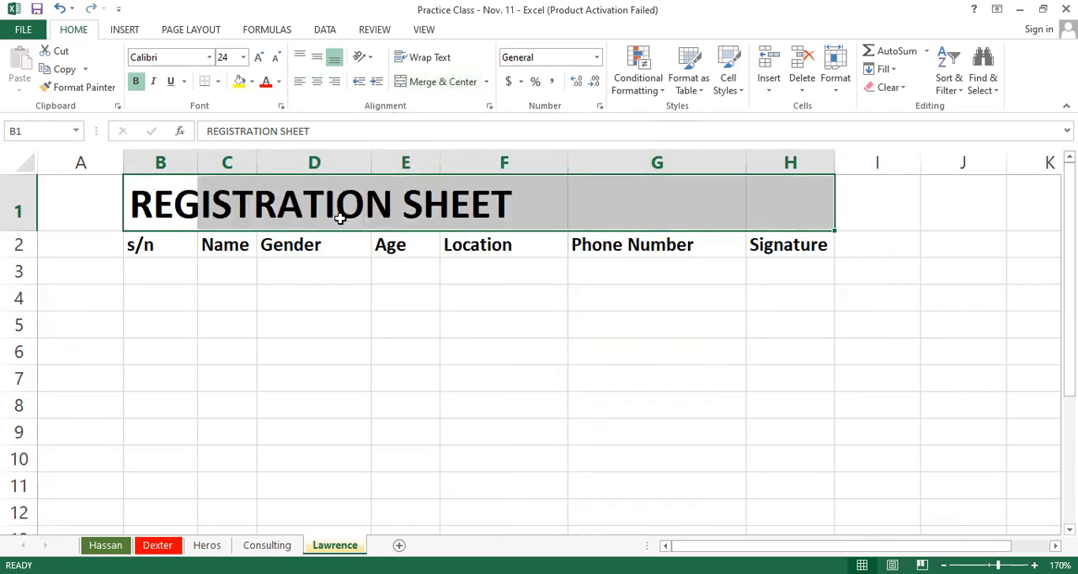
pyautogui.click(527, 349)
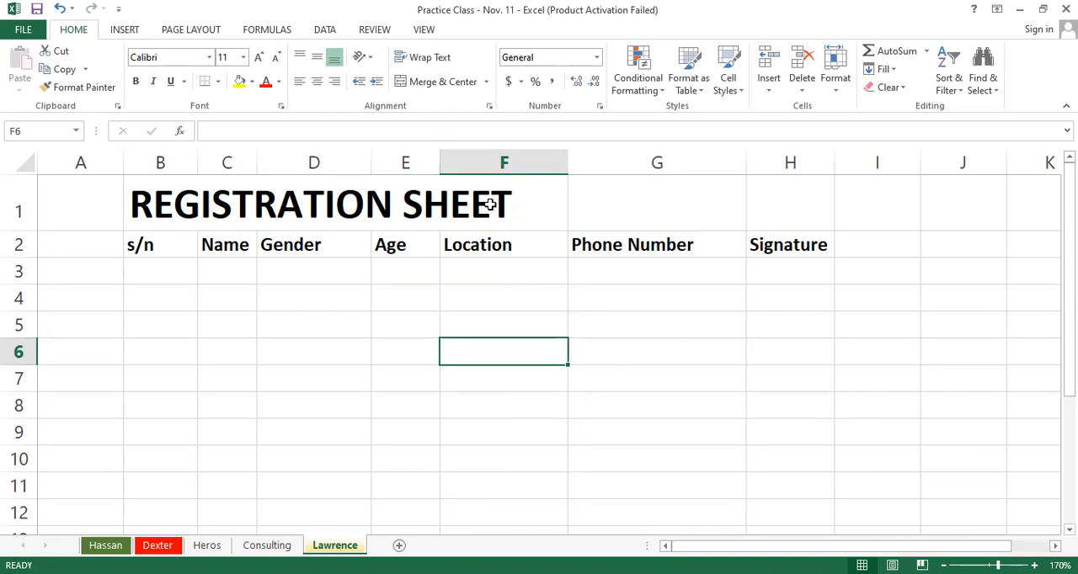
# Step: Insert a blank column between the Location and Phone Number columns
pyautogui.click(618, 156)
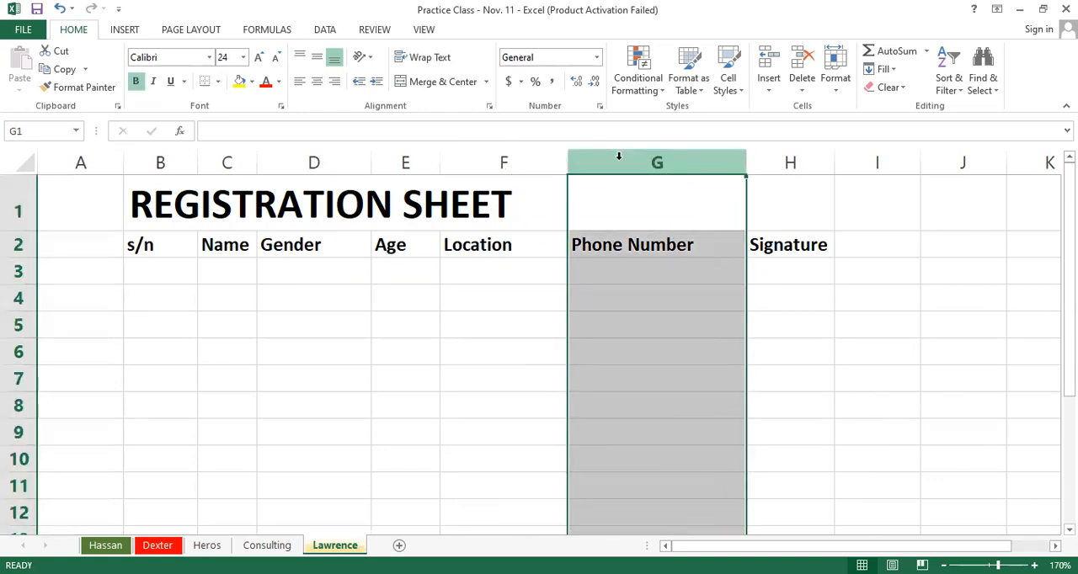
pyautogui.rightClick(618, 157)
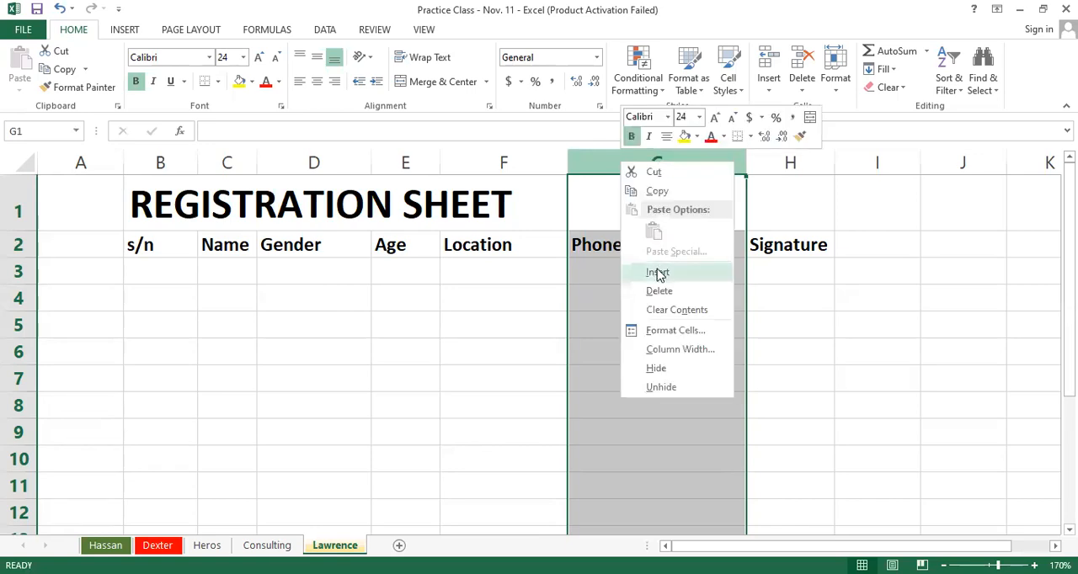
pyautogui.press('i')
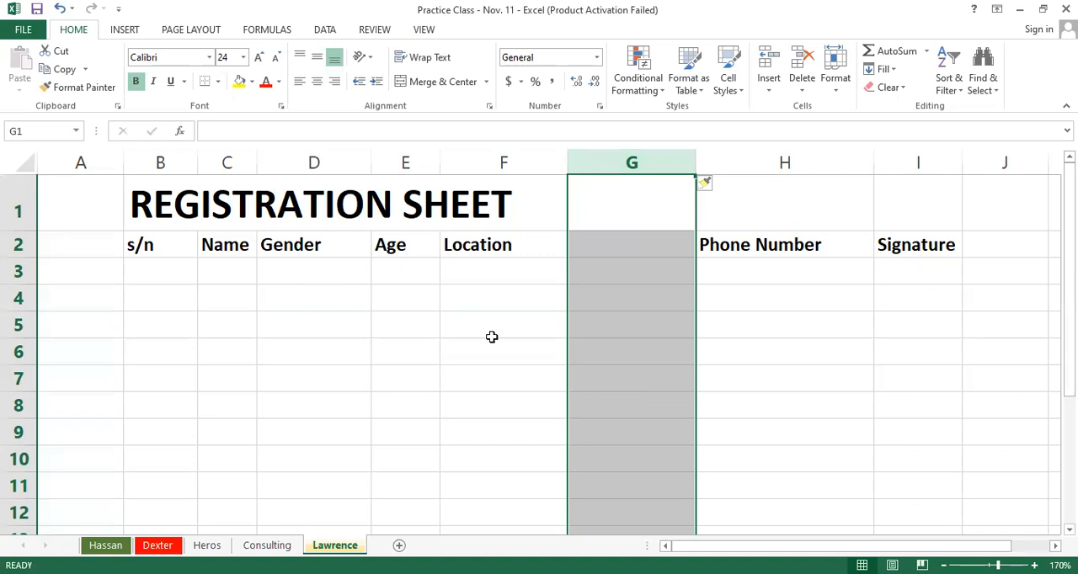
# Step: Move the Age column into the blank column before Phone Number, and undo that move
pyautogui.click(409, 155)
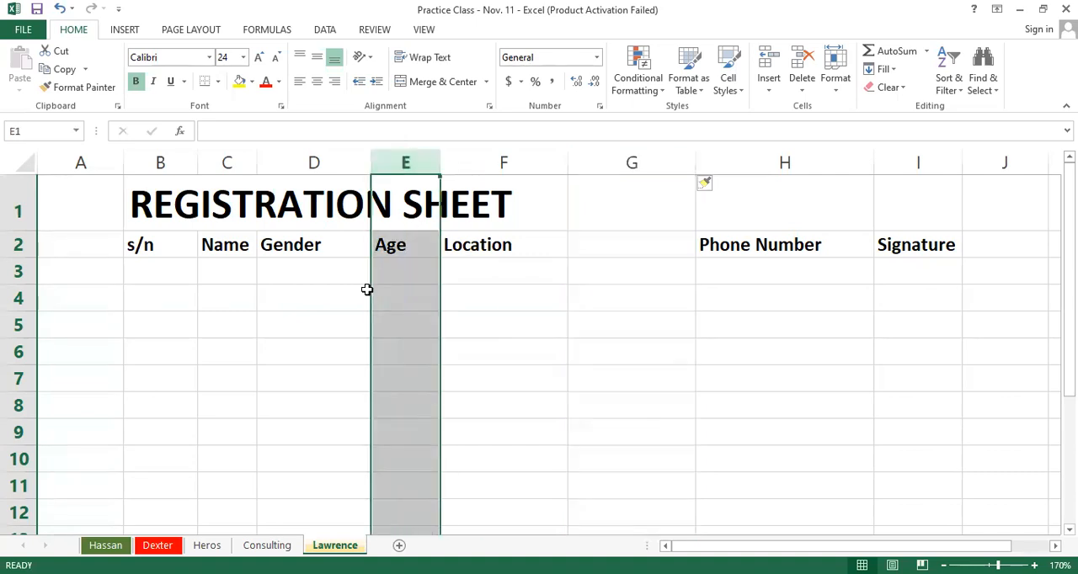
pyautogui.moveTo(370, 288); pyautogui.dragTo(411, 287)
pyautogui.moveTo(369, 288); pyautogui.dragTo(625, 301)
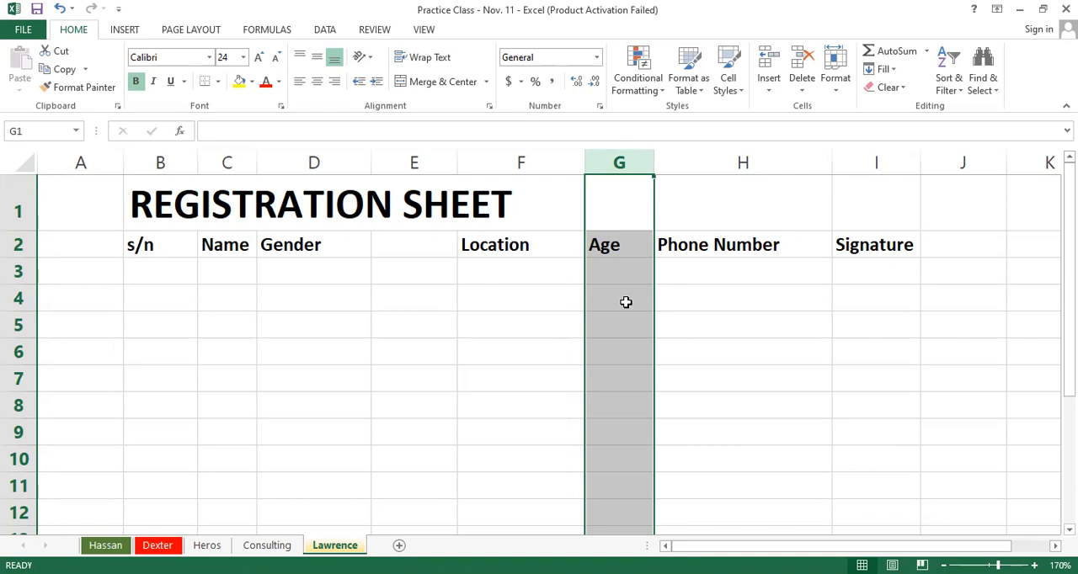
pyautogui.hotkey('ctrl', 'z')
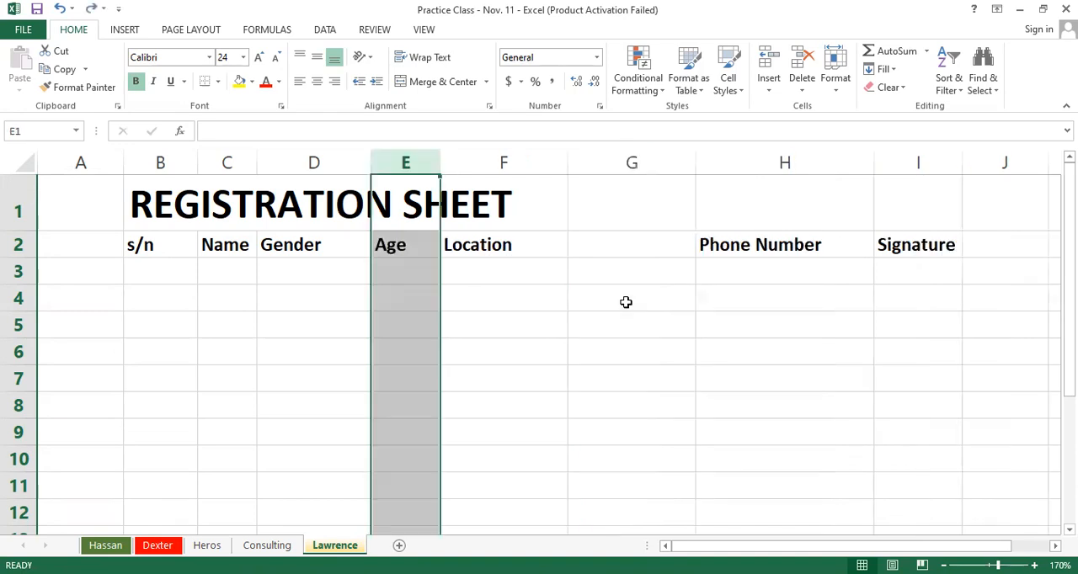
# Step: Select the whole Age column again
pyautogui.click(537, 264)
pyautogui.click(403, 162)
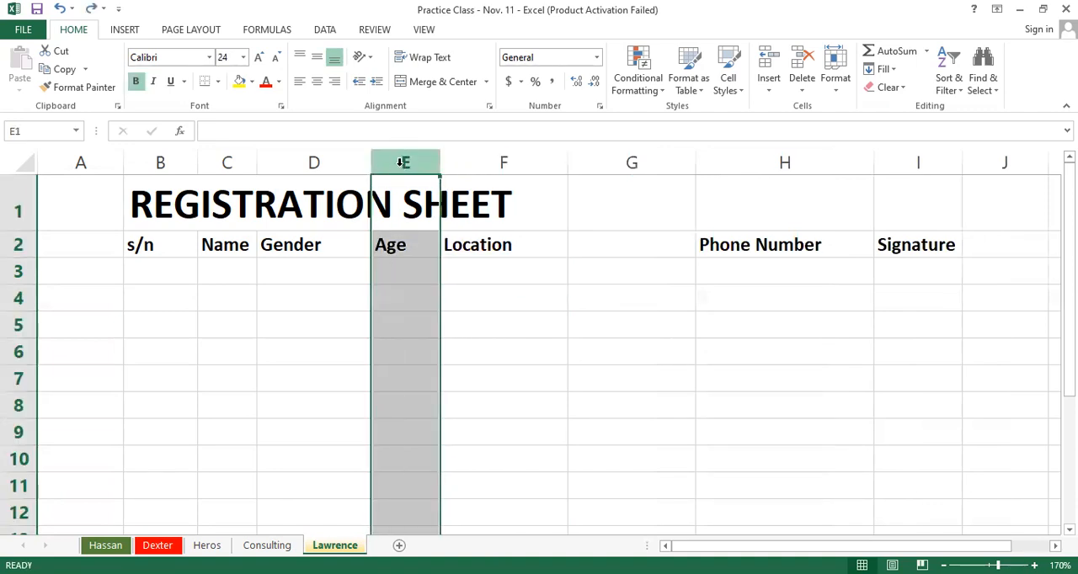
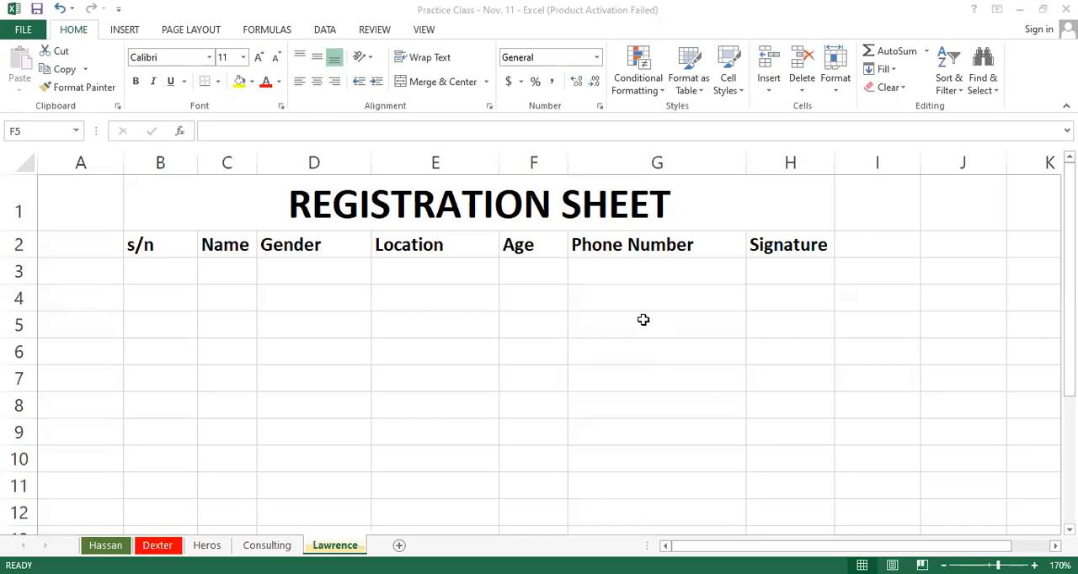
# Step: Unmerge the REGISTRATION SHEET title so it sits in its first cell in row 1
pyautogui.click(645, 270)
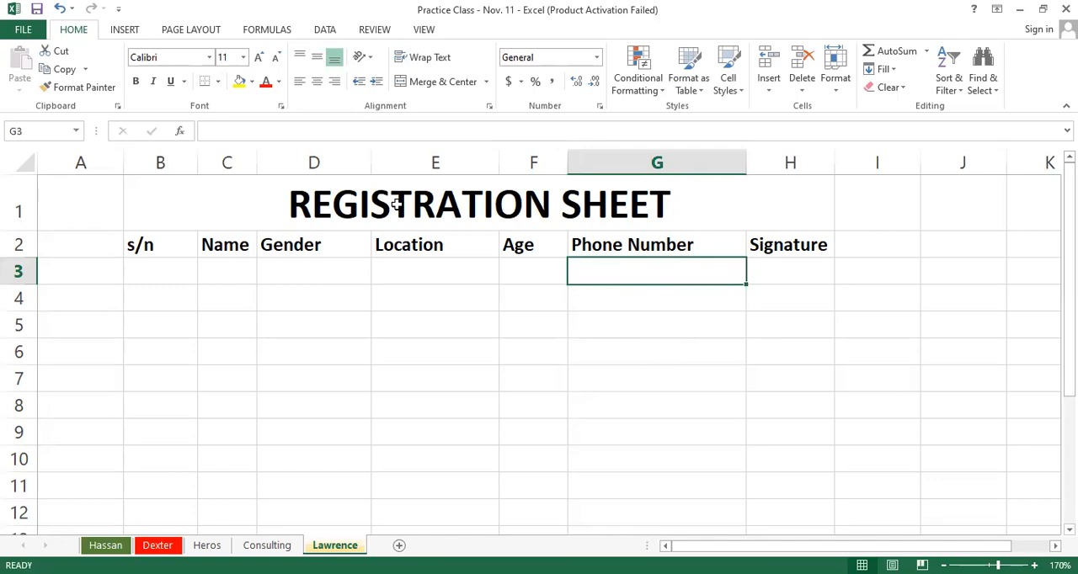
pyautogui.click(451, 215)
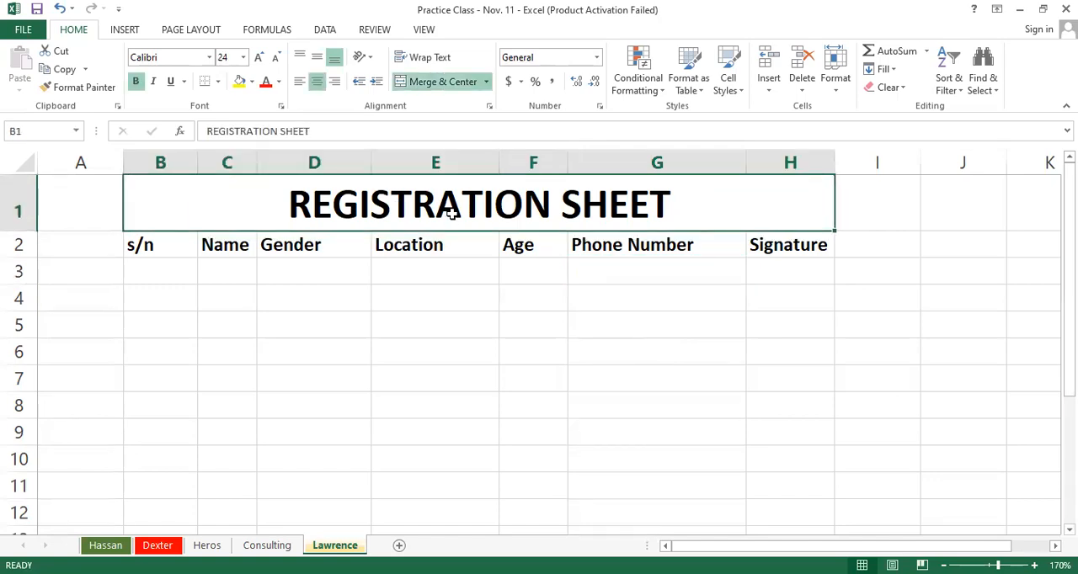
pyautogui.click(450, 84)
pyautogui.click(591, 353)
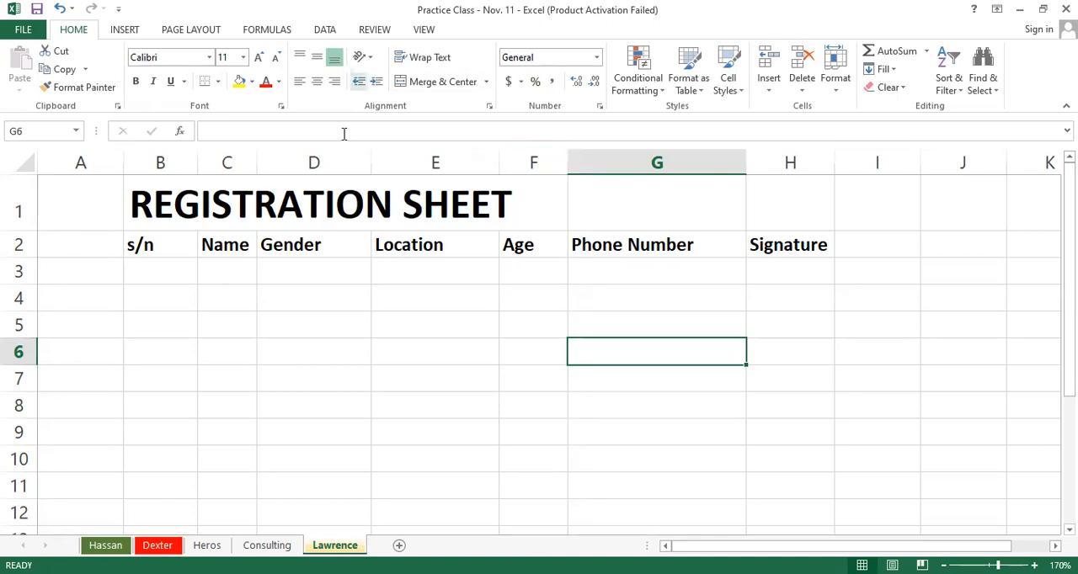
# Step: Insert a blank column before the Location column and move the Age column into it
pyautogui.click(404, 163)
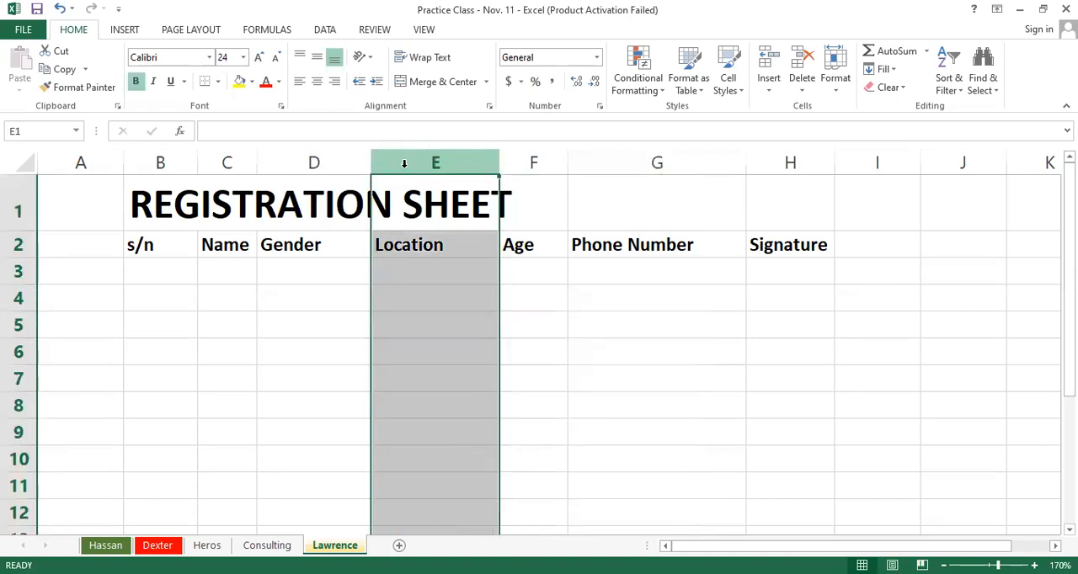
pyautogui.rightClick(404, 163)
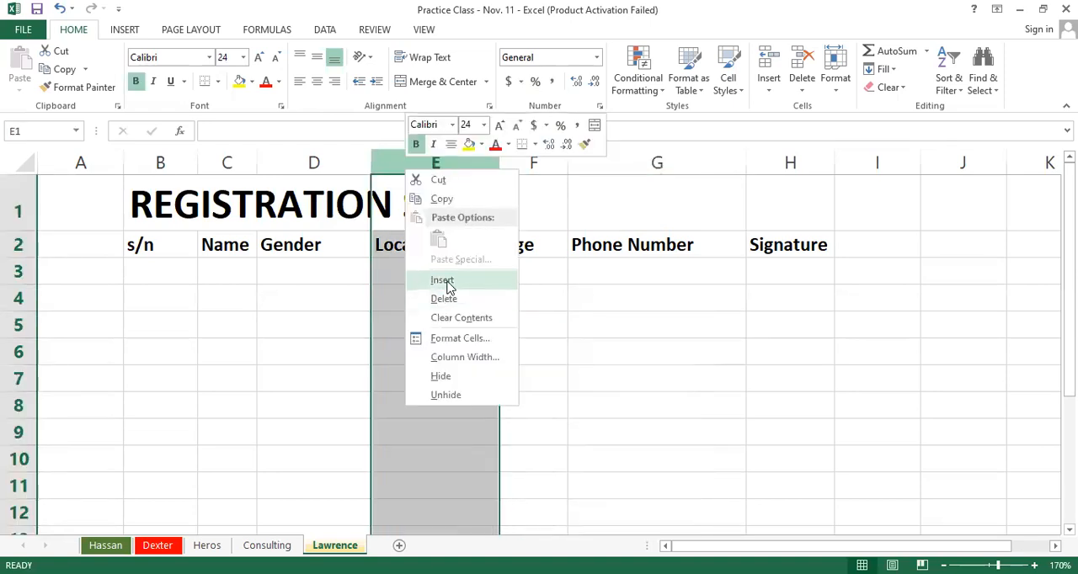
pyautogui.click(444, 280)
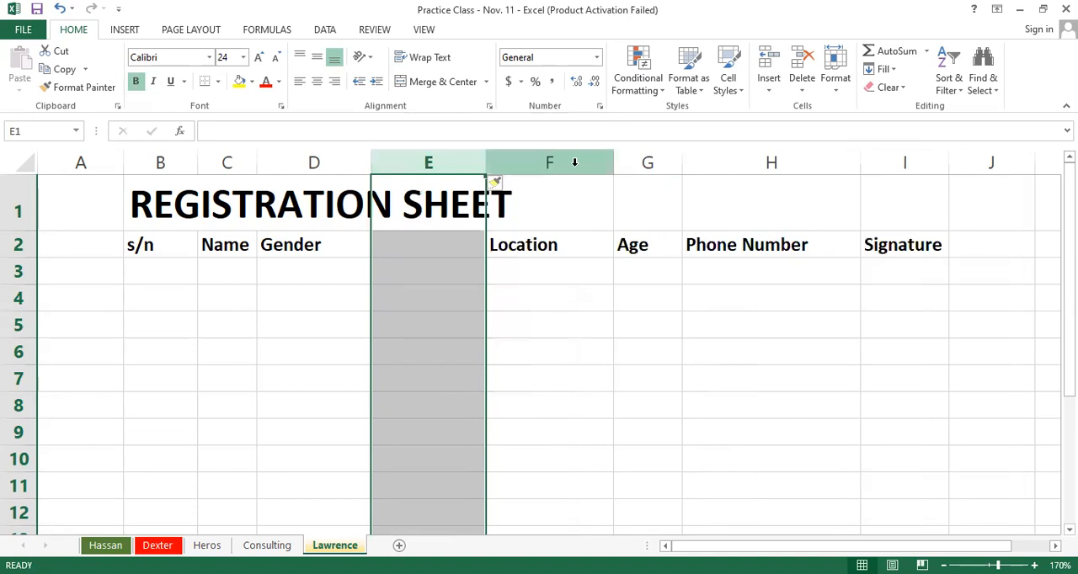
pyautogui.click(647, 162)
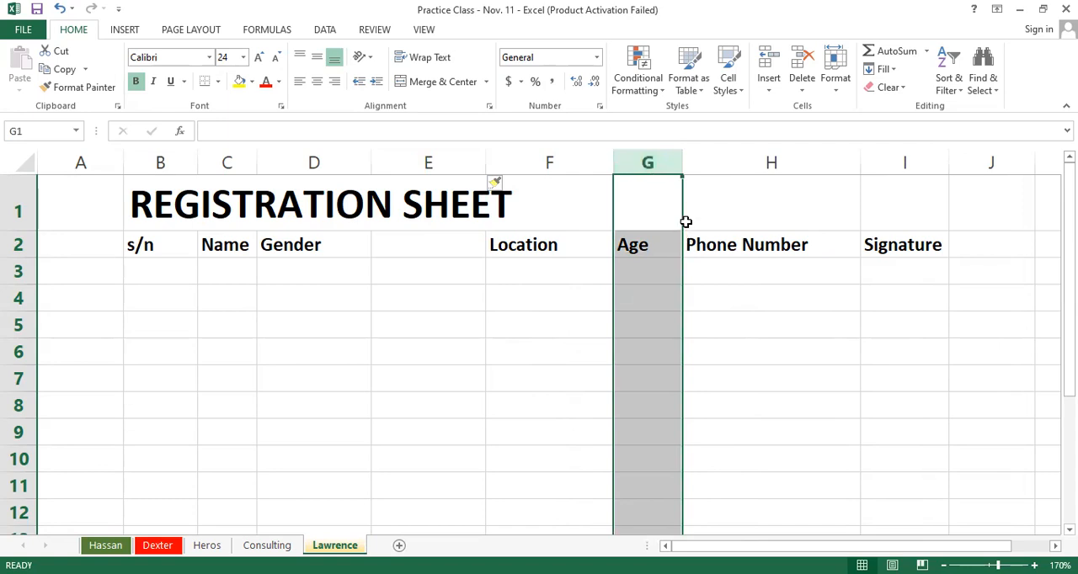
pyautogui.moveTo(684, 226); pyautogui.dragTo(472, 205)
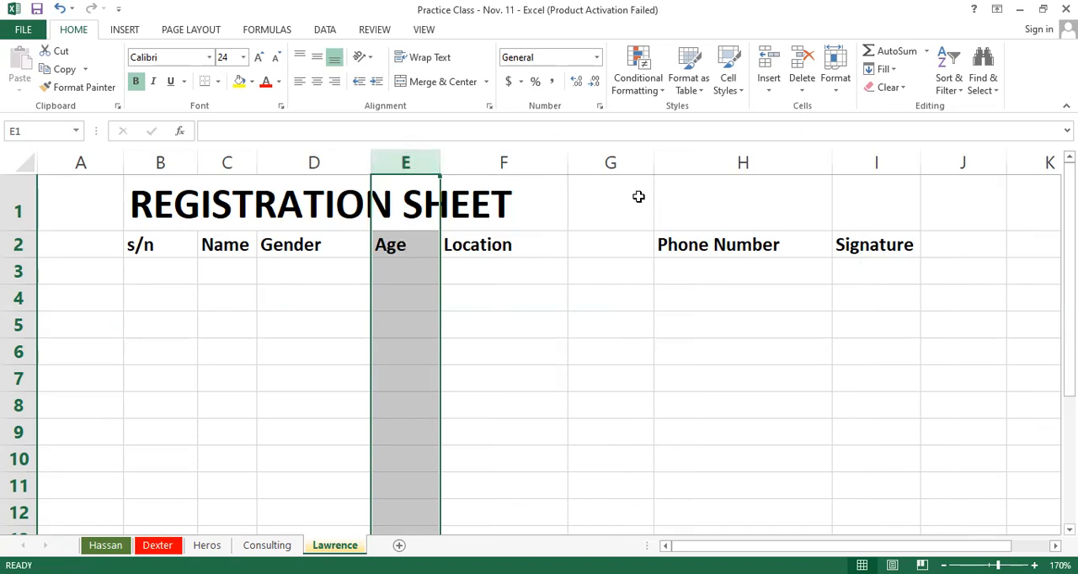
# Step: Delete the empty column before Phone Number, and undo the deletion, the Age column move and the column insertion
pyautogui.click(611, 161)
pyautogui.rightClick(610, 159)
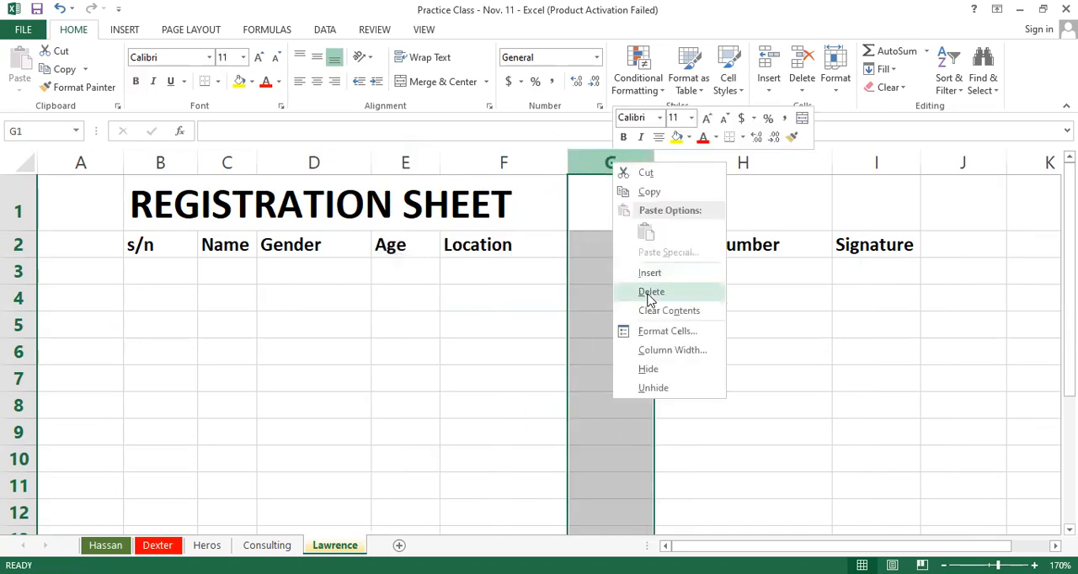
pyautogui.click(650, 292)
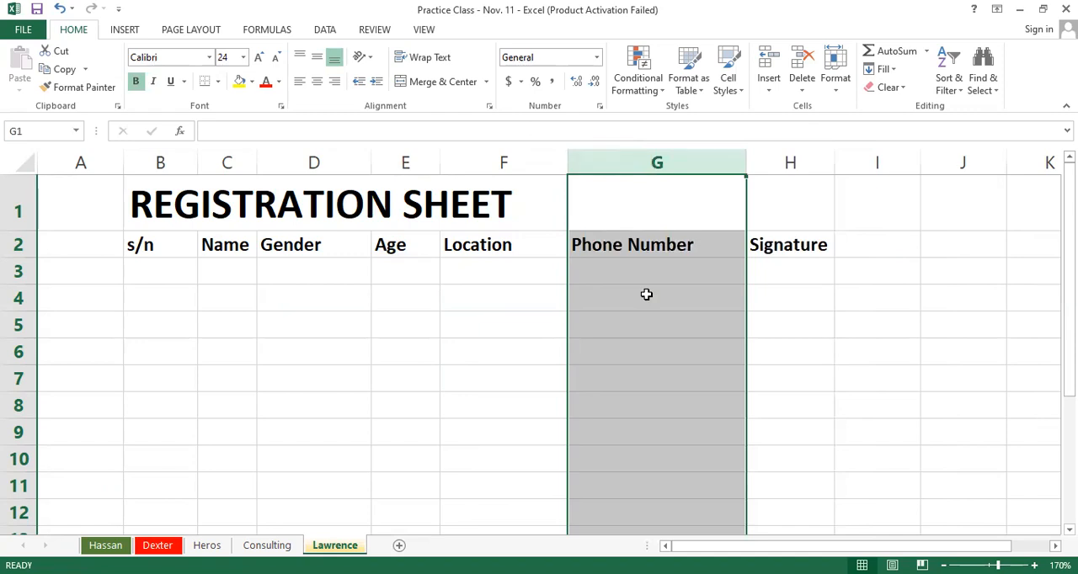
pyautogui.hotkey('ctrl', 'z')
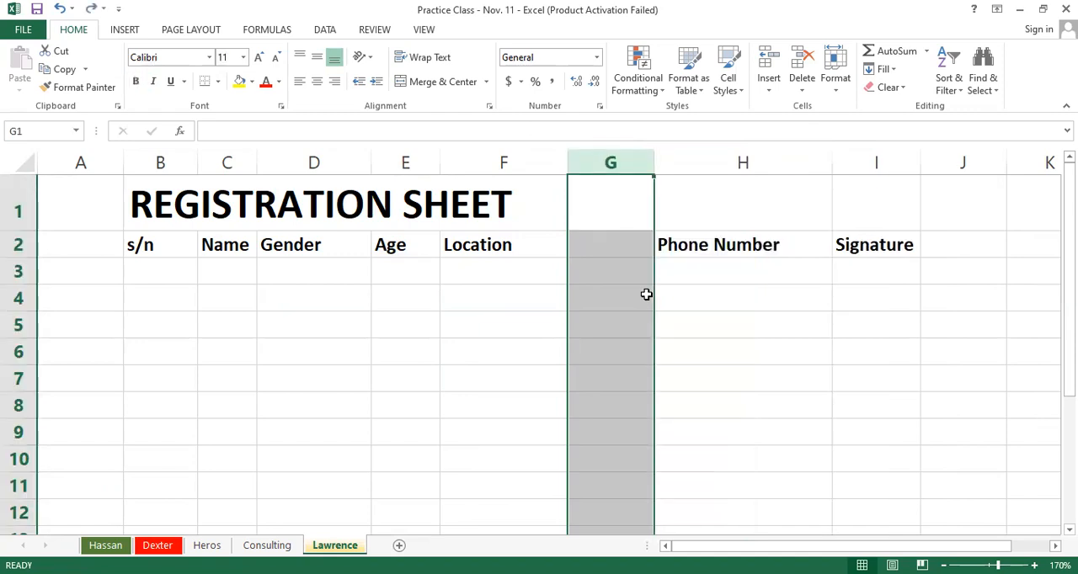
pyautogui.hotkey('ctrl', 'z')
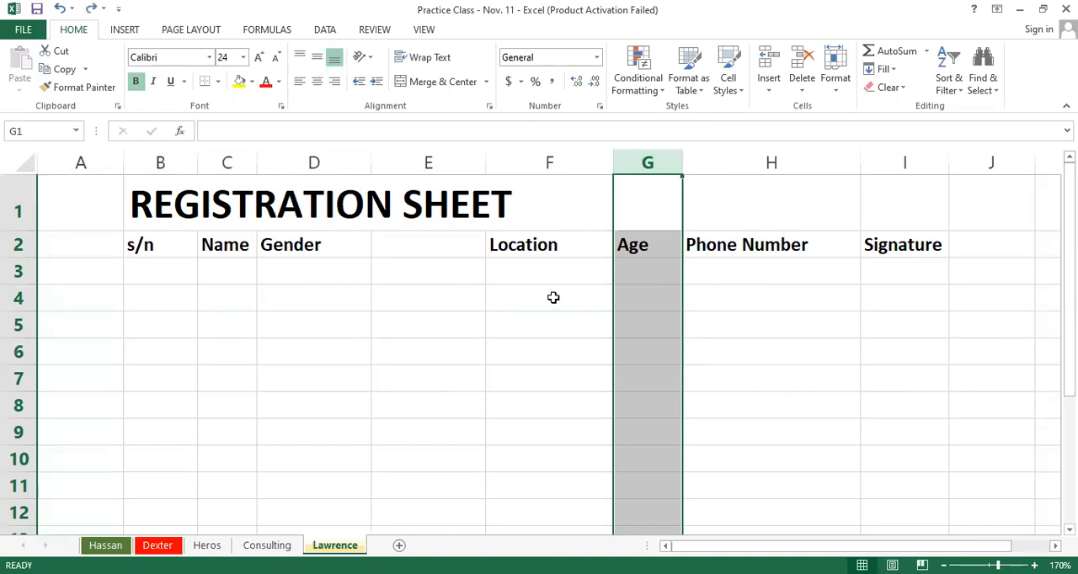
pyautogui.hotkey('ctrl', 'z')
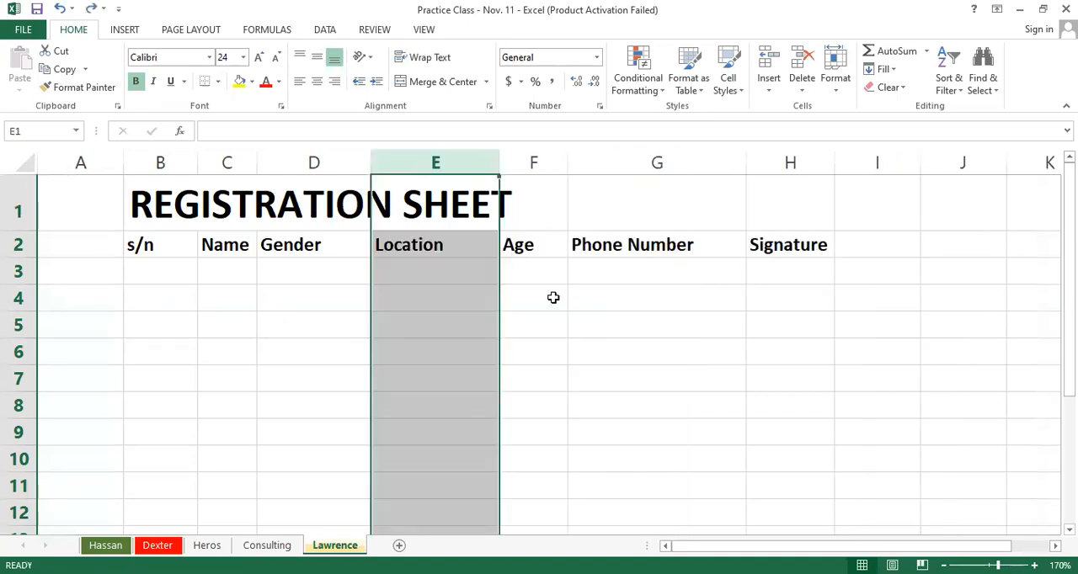
# Step: Insert a blank column between Gender and Location again, and move the Age column into it
pyautogui.rightClick(451, 163)
pyautogui.click(490, 279)
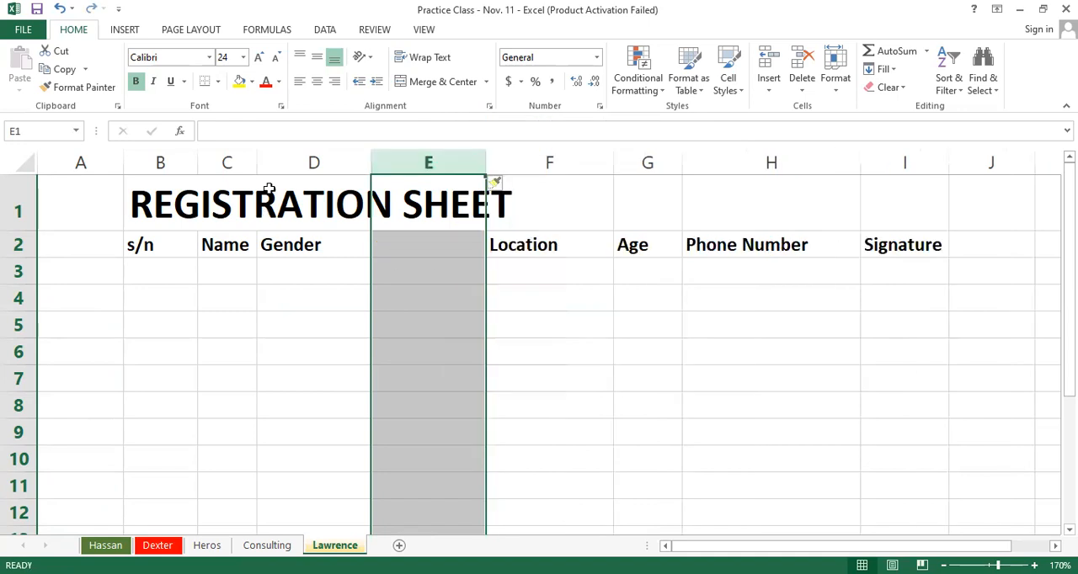
pyautogui.click(650, 156)
pyautogui.moveTo(683, 200); pyautogui.dragTo(480, 202)
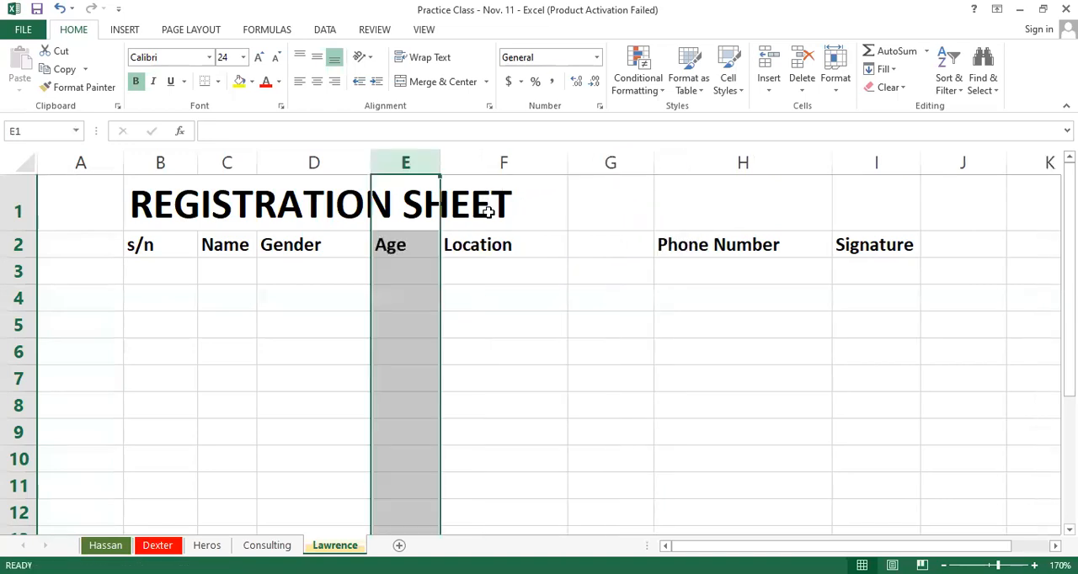
pyautogui.hotkey('ctrl', 'z')
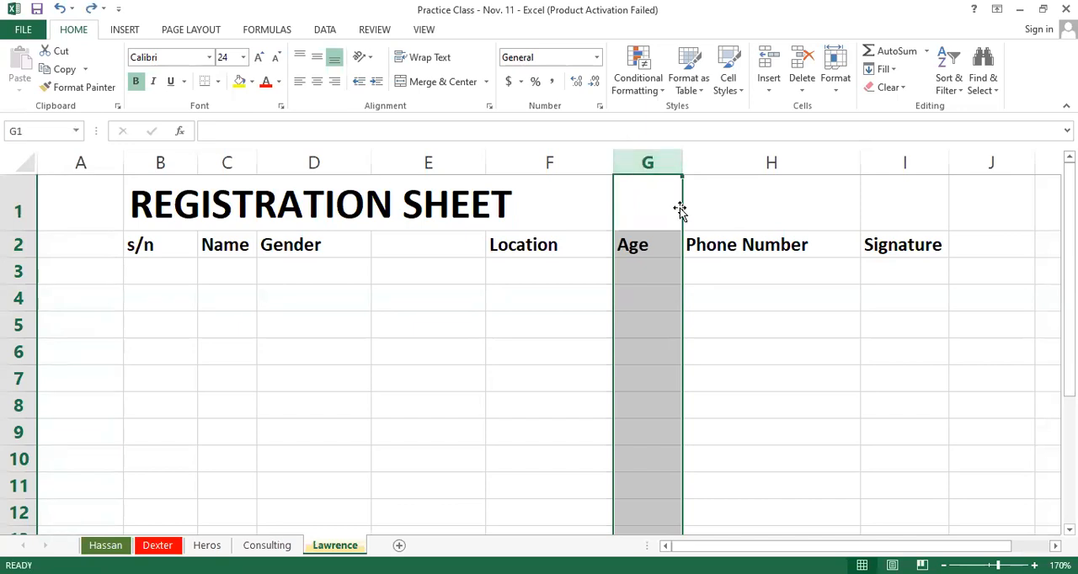
pyautogui.moveTo(679, 209); pyautogui.dragTo(473, 242)
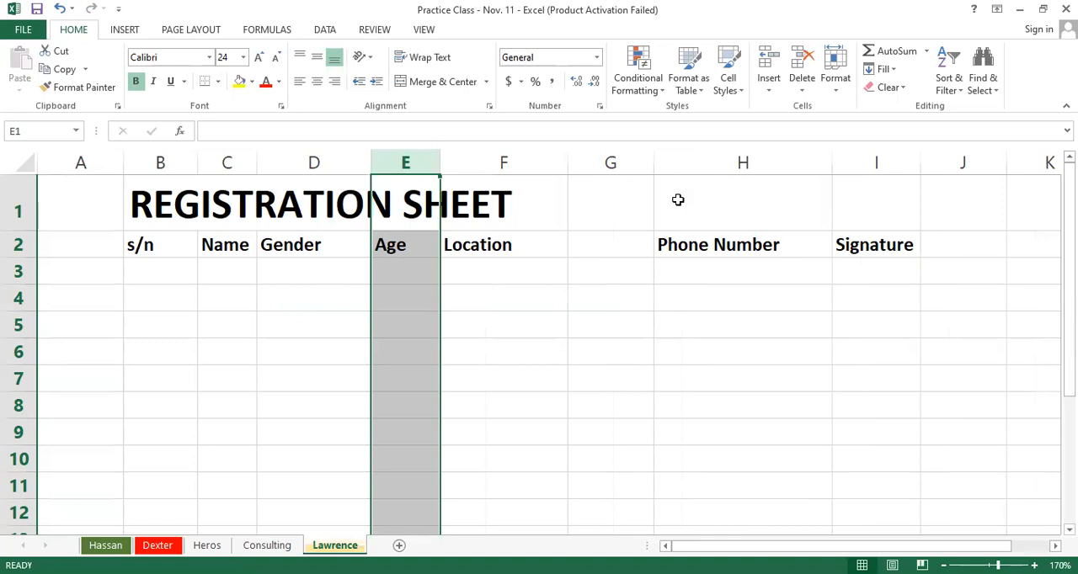
# Step: Delete the empty column left between Location and Phone Number
pyautogui.click(605, 159)
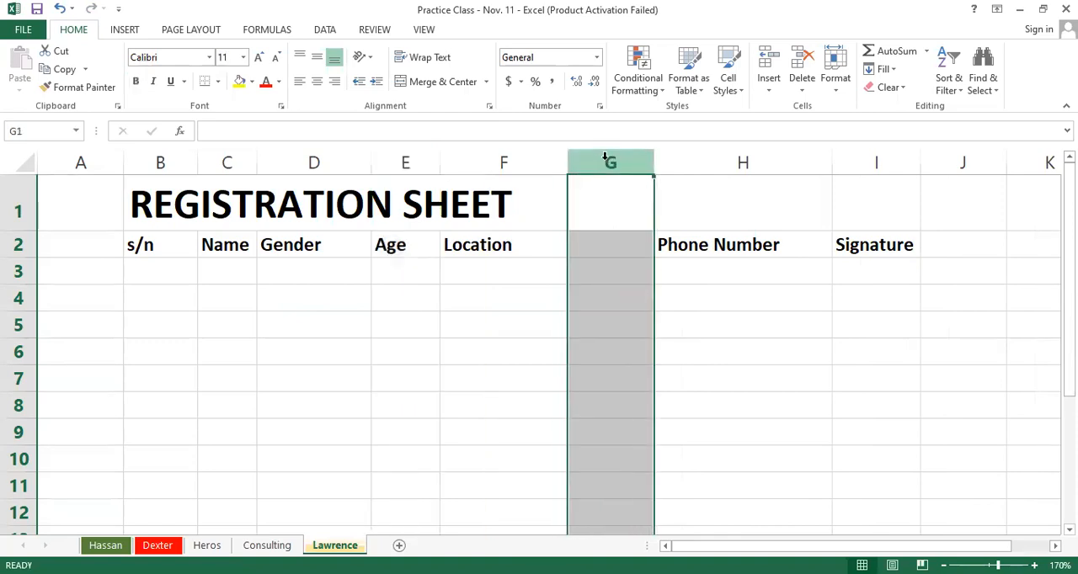
pyautogui.rightClick(605, 158)
pyautogui.click(642, 291)
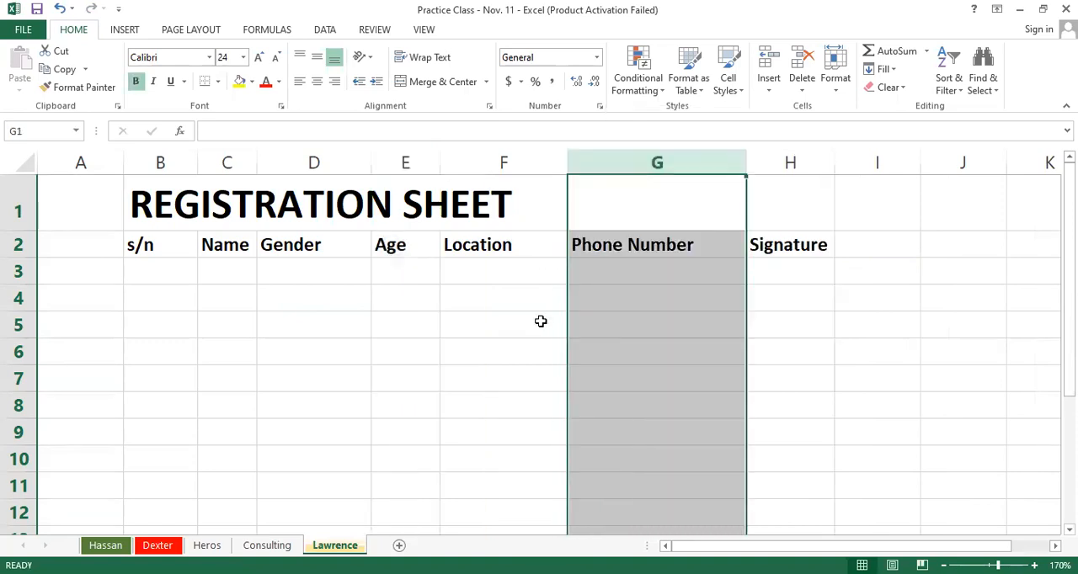
pyautogui.click(541, 321)
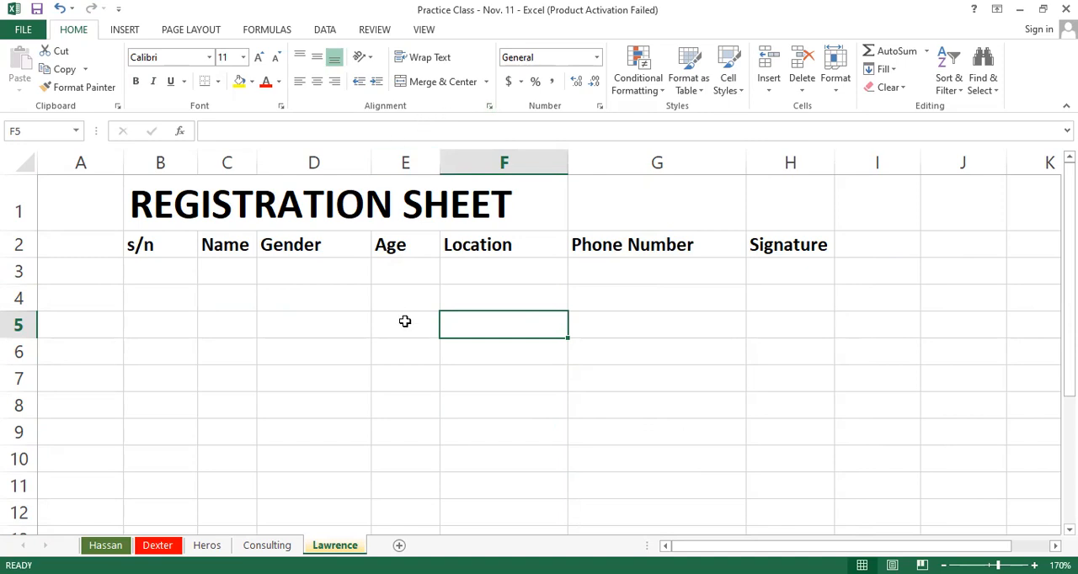
# Step: Make the Age column slightly narrower
pyautogui.click(396, 154)
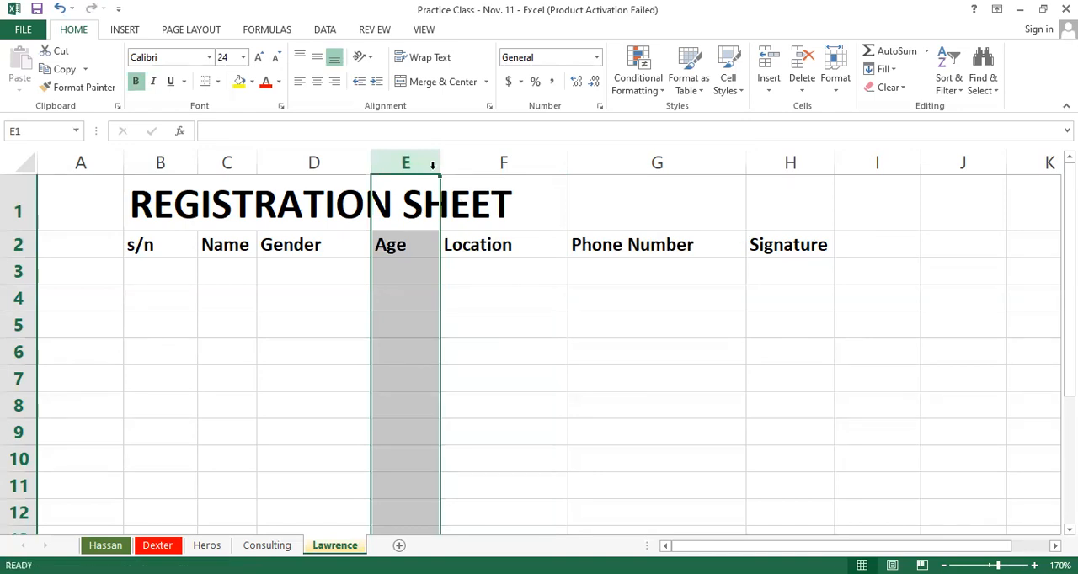
pyautogui.moveTo(440, 161); pyautogui.dragTo(403, 193)
pyautogui.click(629, 406)
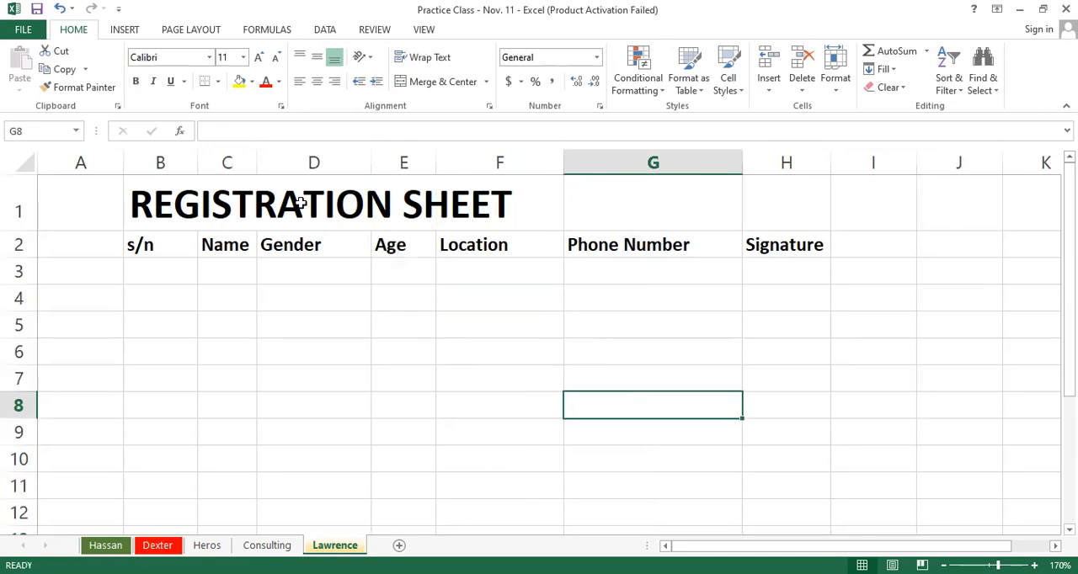
# Step: Merge and center the REGISTRATION SHEET title across B1:H1
pyautogui.moveTo(150, 220); pyautogui.dragTo(766, 192)
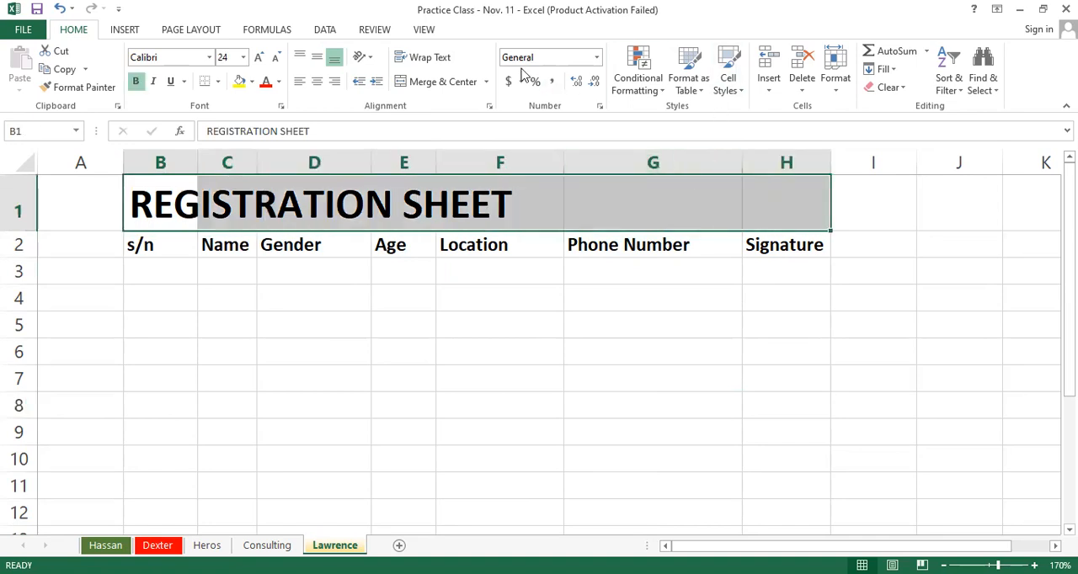
pyautogui.click(436, 82)
pyautogui.click(653, 351)
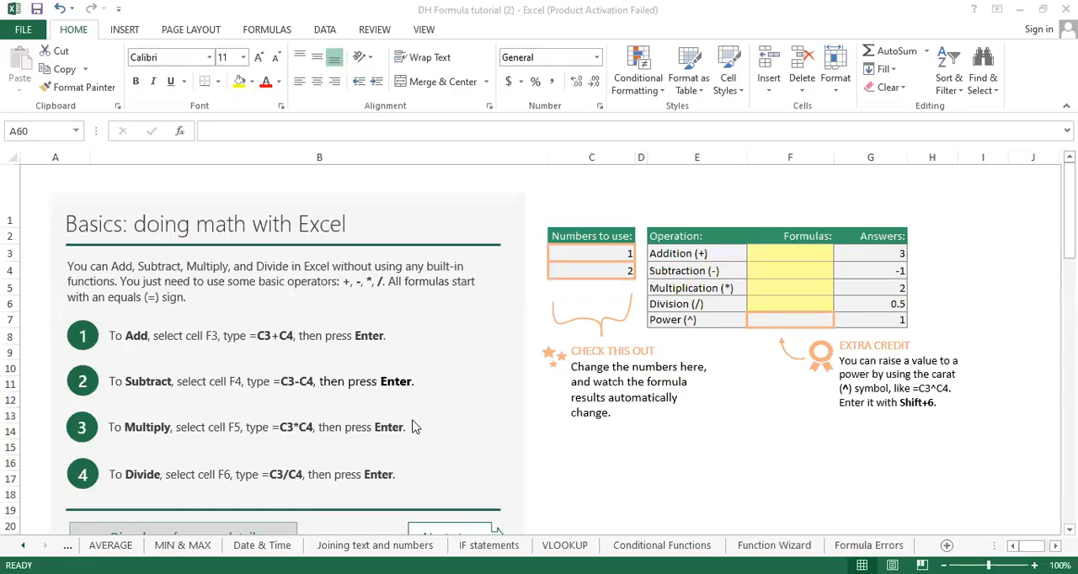
# Step: In the DH Formula tutorial (2) workbook, bring the first sheet tabs into view and examine the Basics sheet's operations table at 145% zoom
pyautogui.click(23, 545)
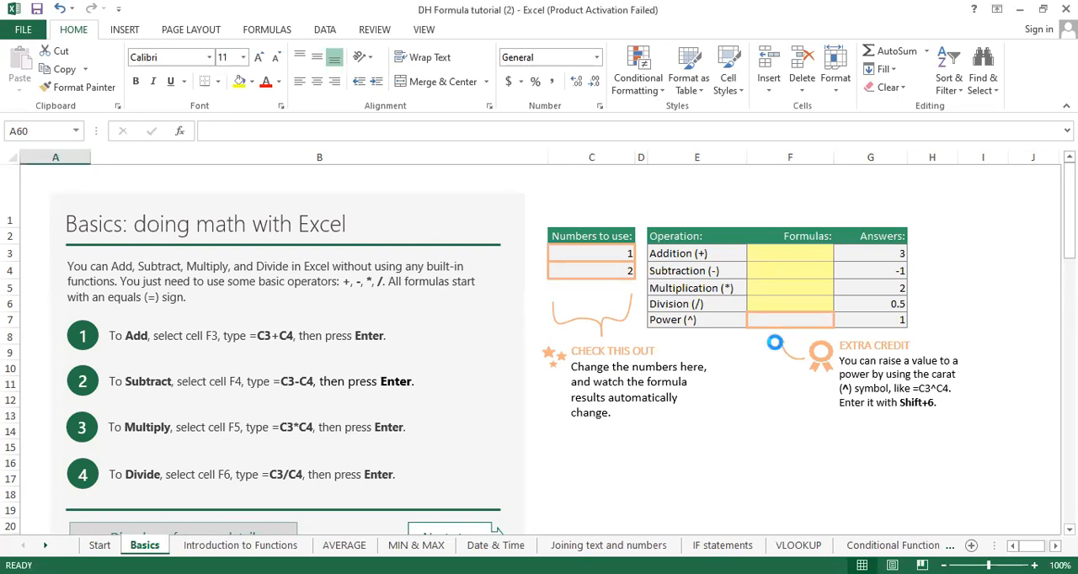
pyautogui.keyDown('ctrl'); pyautogui.scroll(3, 776, 346); pyautogui.keyUp('ctrl')
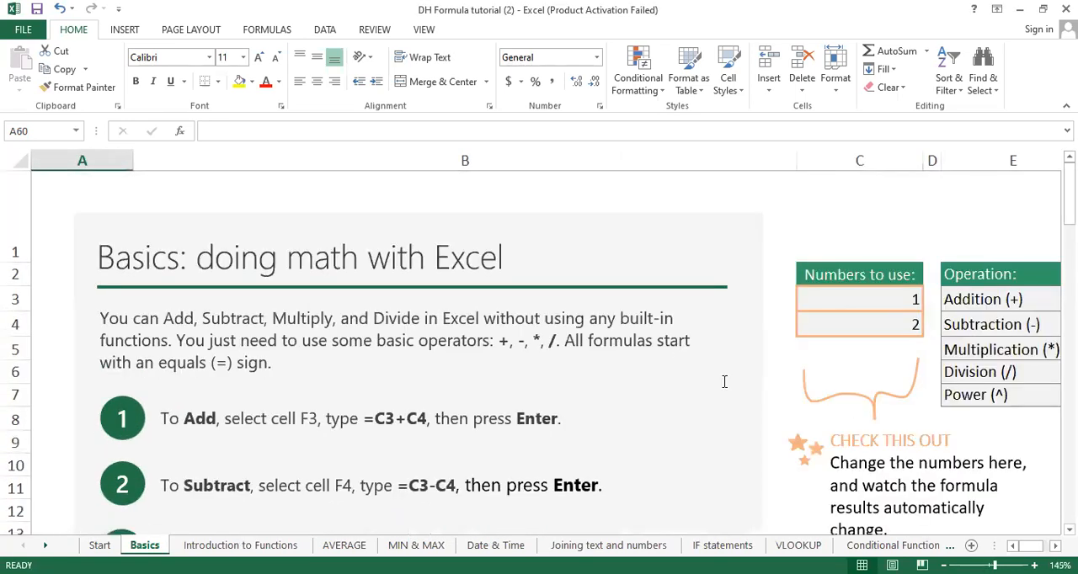
pyautogui.hscroll(3, 539, 345)
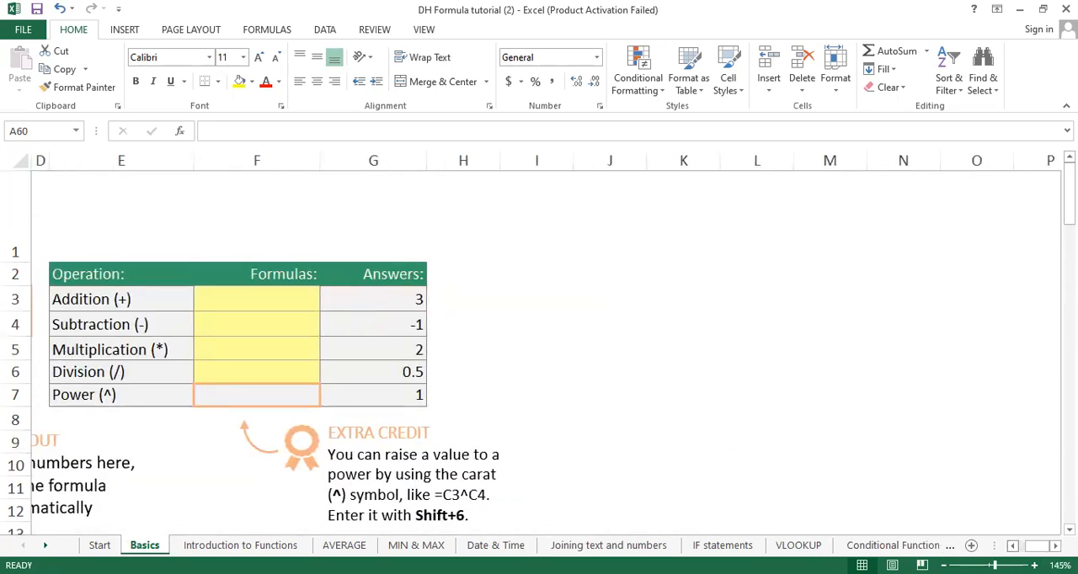
pyautogui.hscroll(-1, 539, 345)
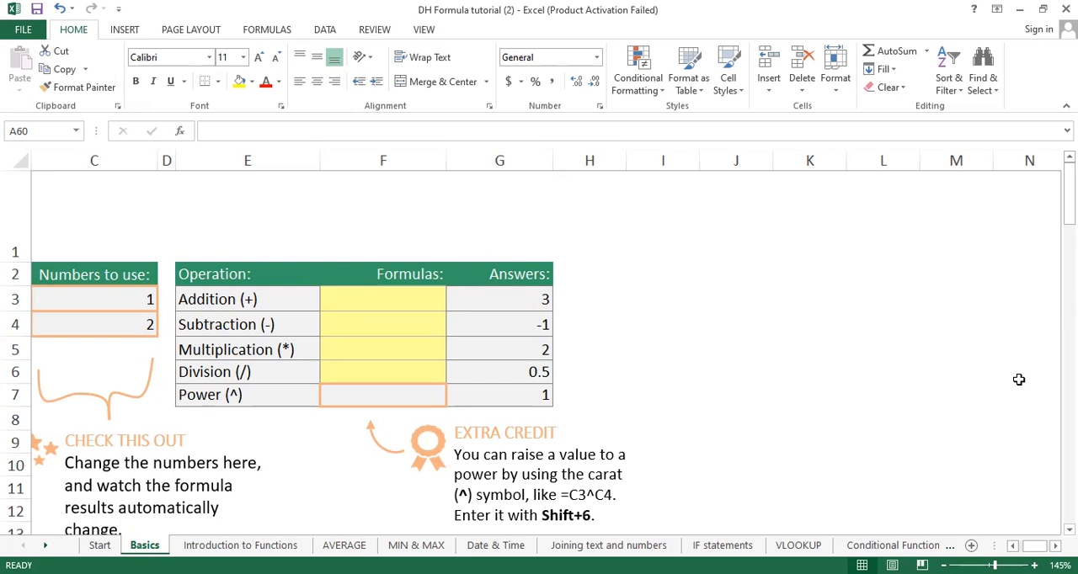
# Step: Enter the formula =5+6 in cell H3 beside the Addition row, and remove it again
pyautogui.click(611, 298)
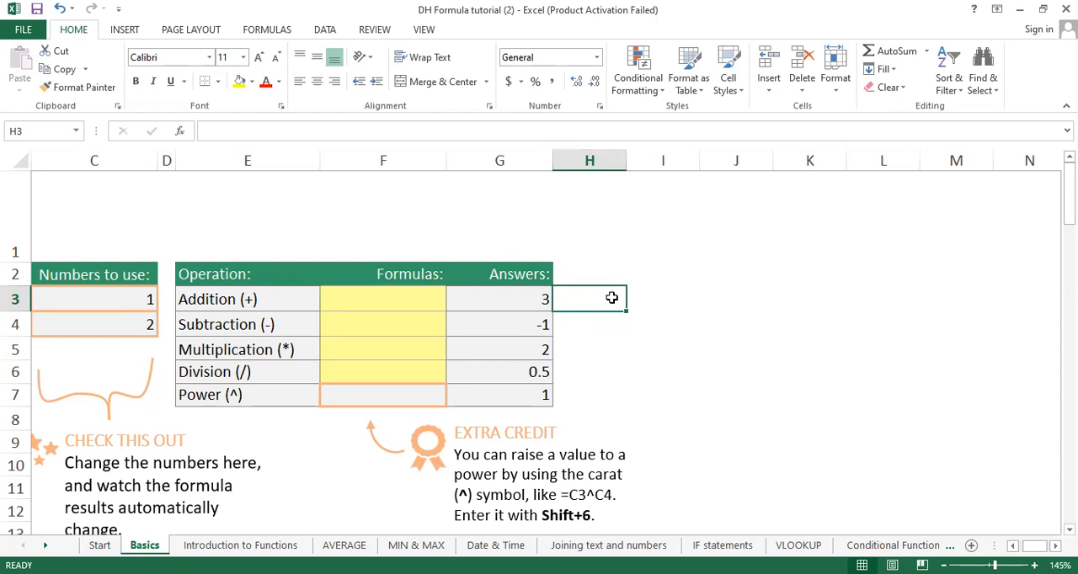
pyautogui.write('=')
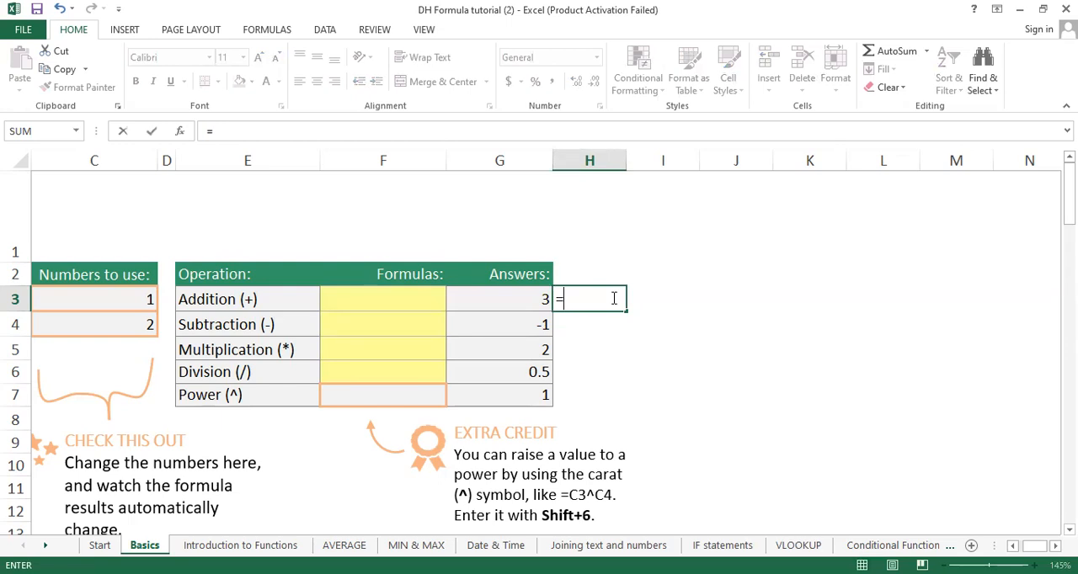
pyautogui.write('5')
pyautogui.write('+6')
pyautogui.press('Return')
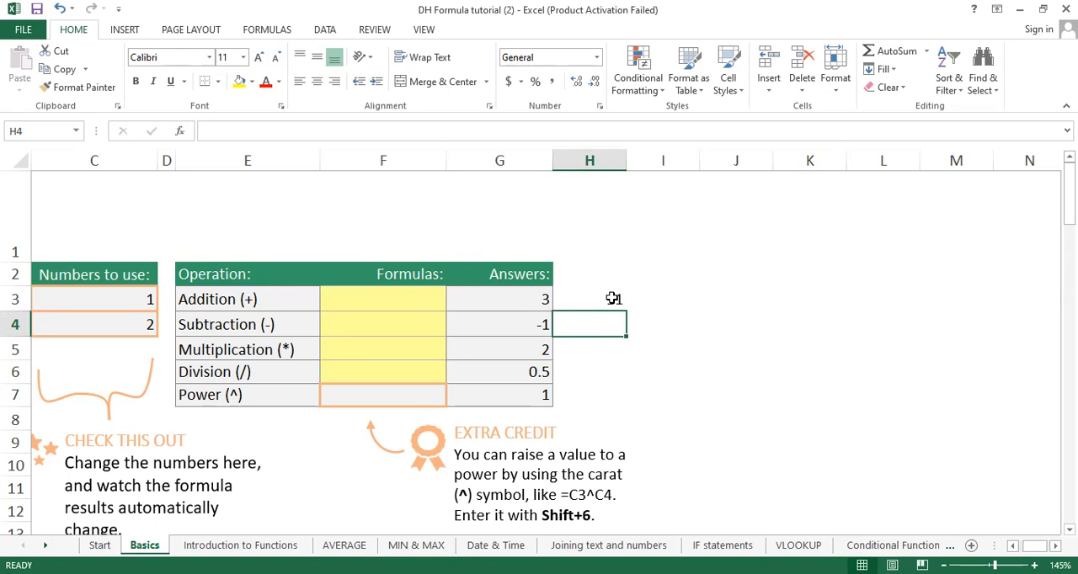
pyautogui.click(611, 298)
pyautogui.click(733, 290)
# Step: Enter =5+6 in the emptied cell H3 and reopen its formula for editing
pyautogui.click(580, 295)
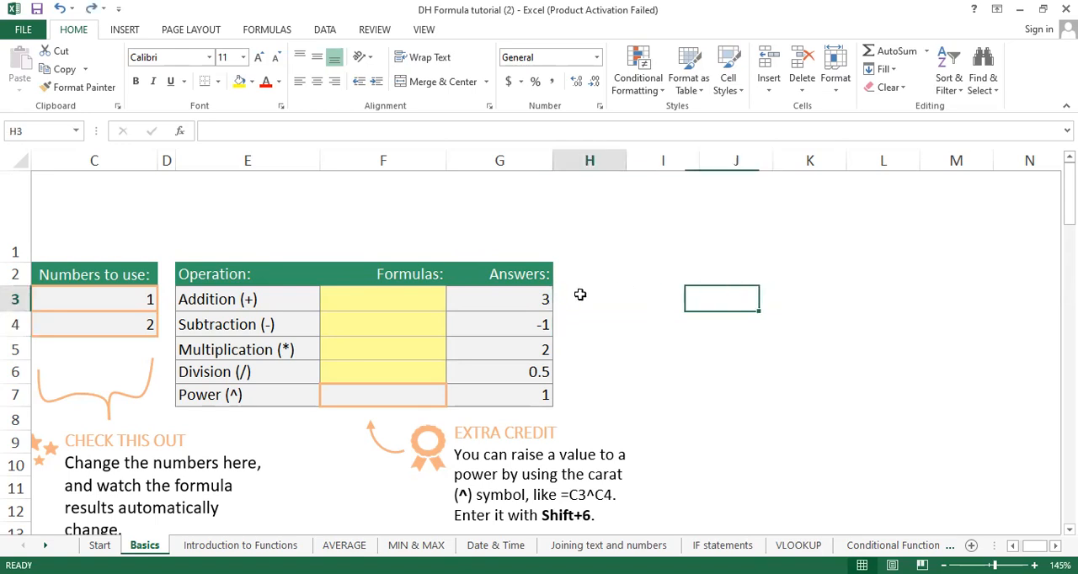
pyautogui.write('=')
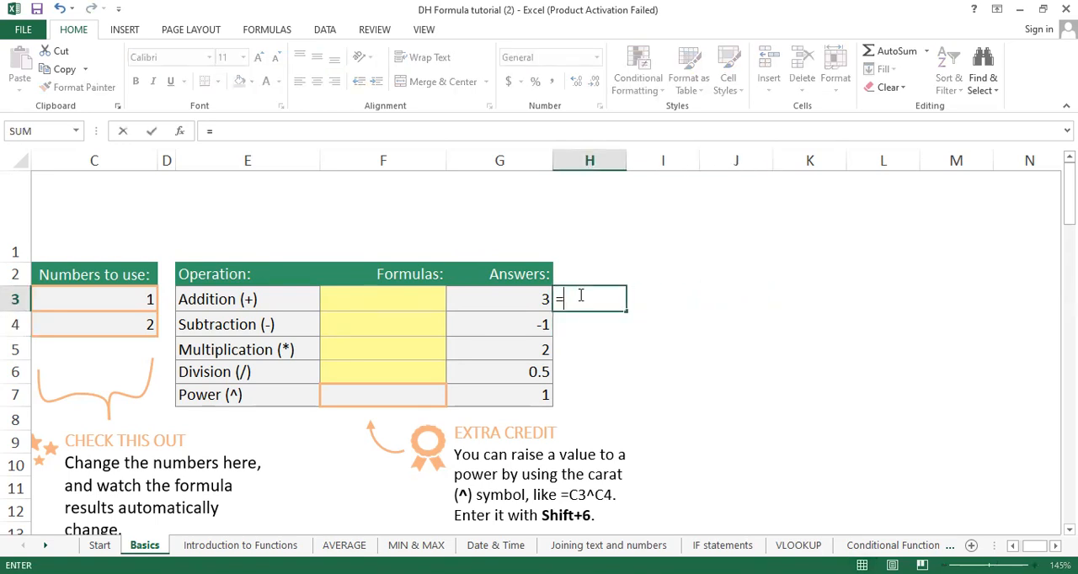
pyautogui.write('5+6')
pyautogui.press('Return')
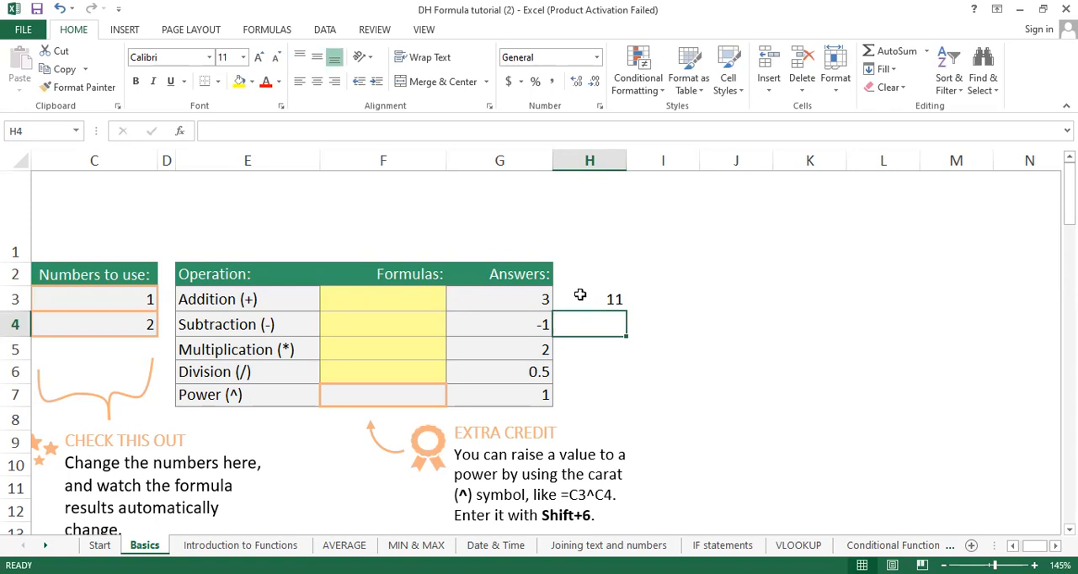
pyautogui.doubleClick(580, 295)
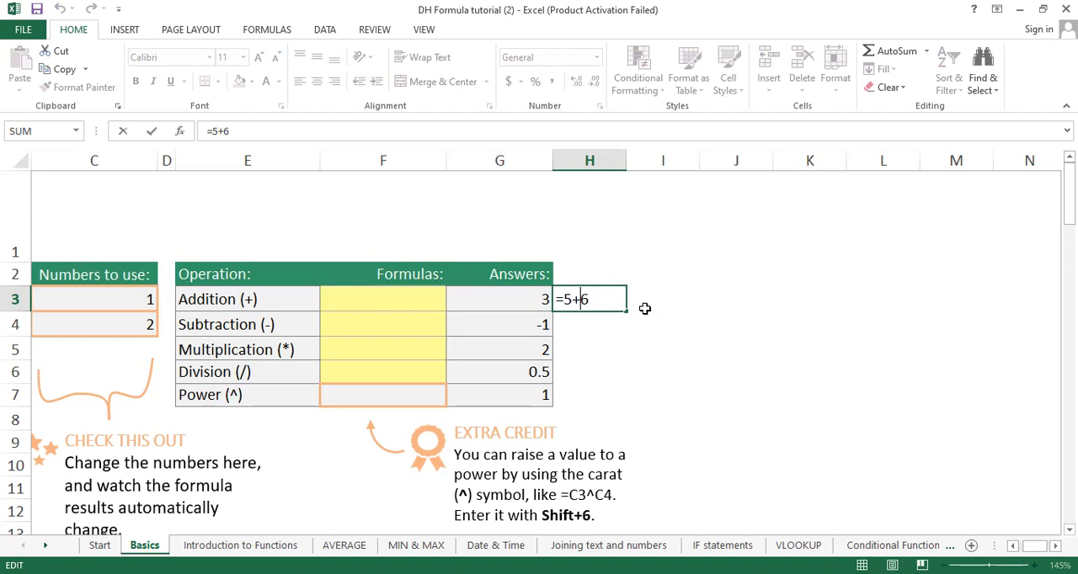
# Step: Complete the open =5+6 formula in cell H3 without changing it
pyautogui.click(1018, 12)
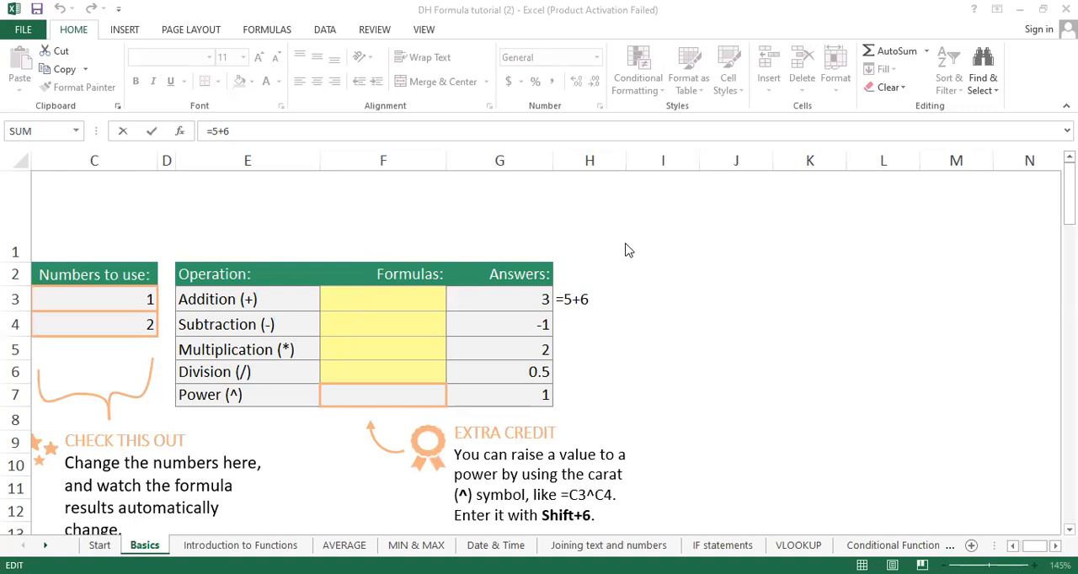
pyautogui.click(587, 296)
pyautogui.press('Return')
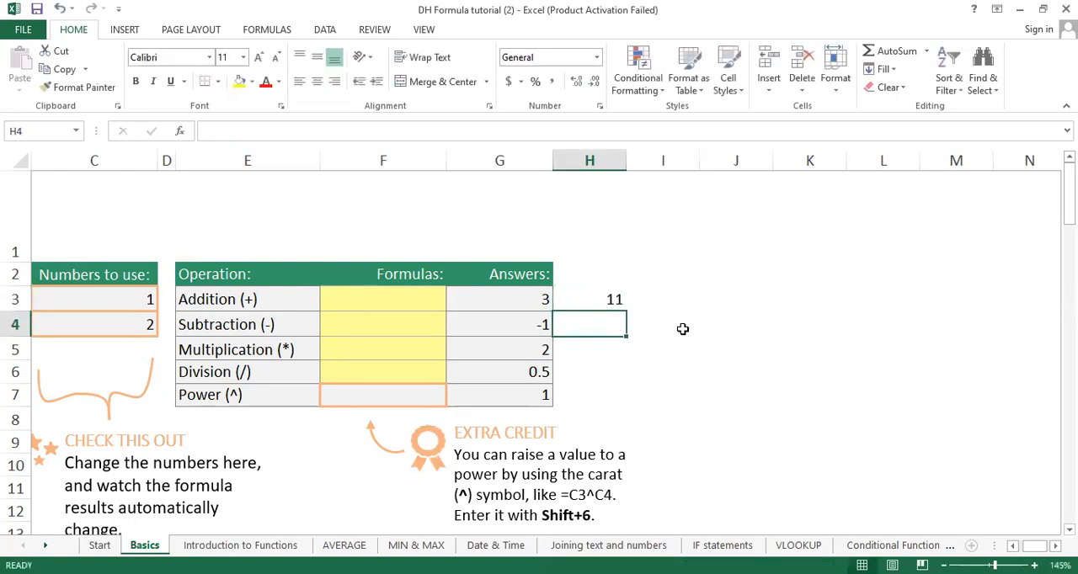
# Step: Enter a second addition example, =24+82, in cell I3
pyautogui.click(656, 304)
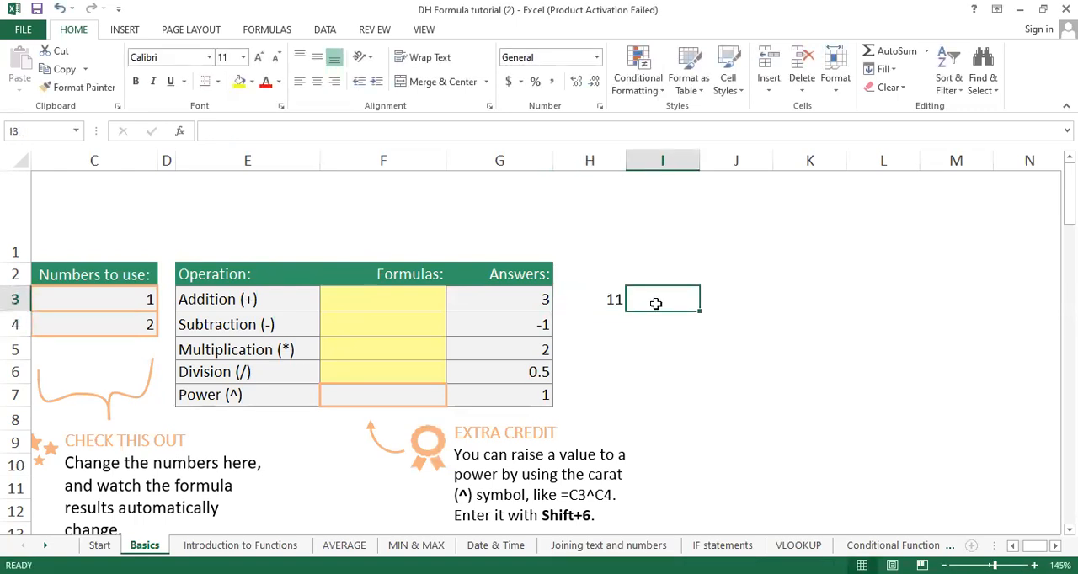
pyautogui.write('=')
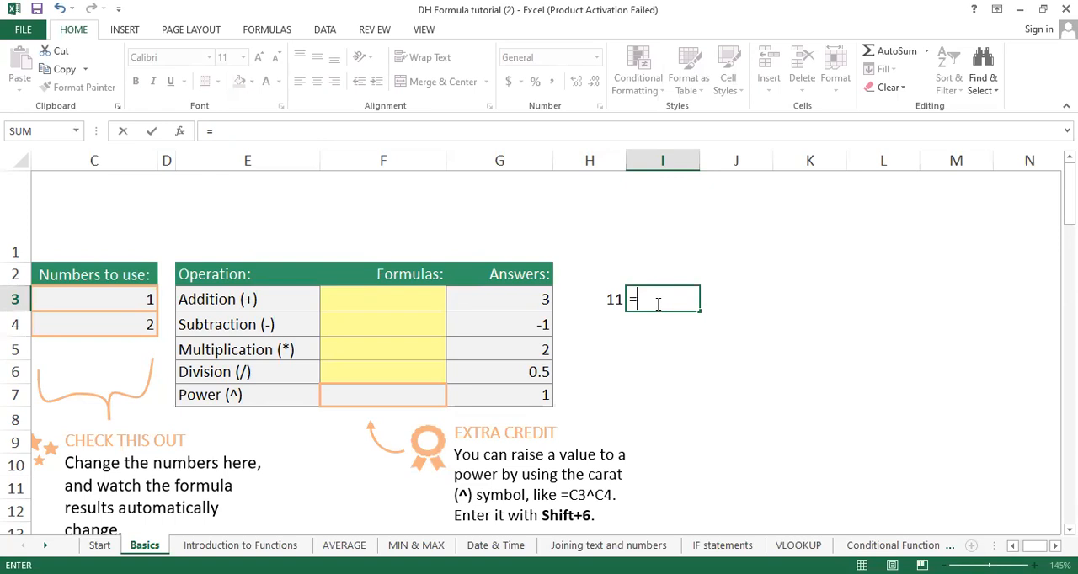
pyautogui.write('24+82')
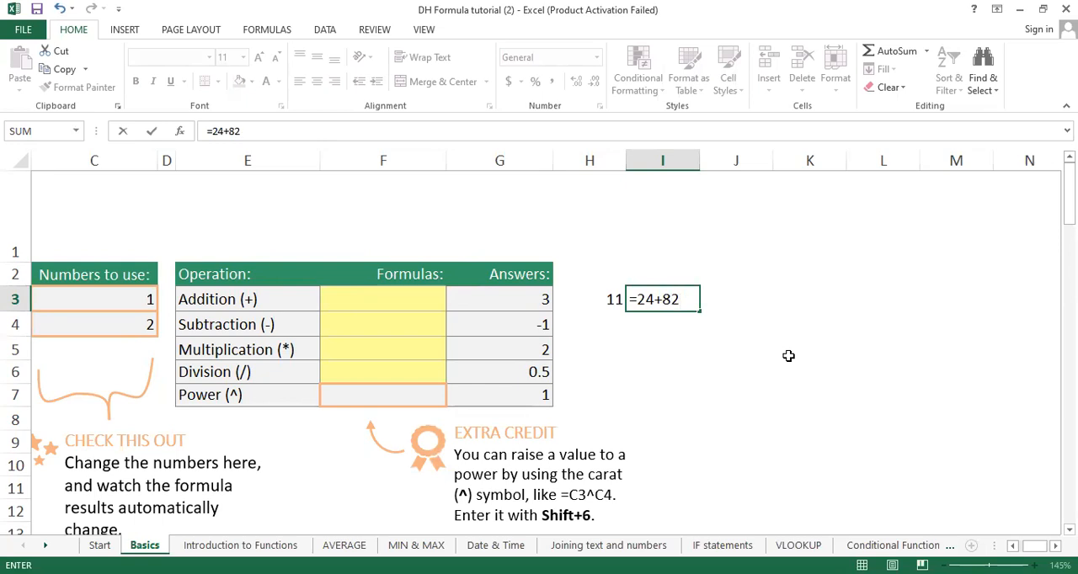
pyautogui.press('Return')
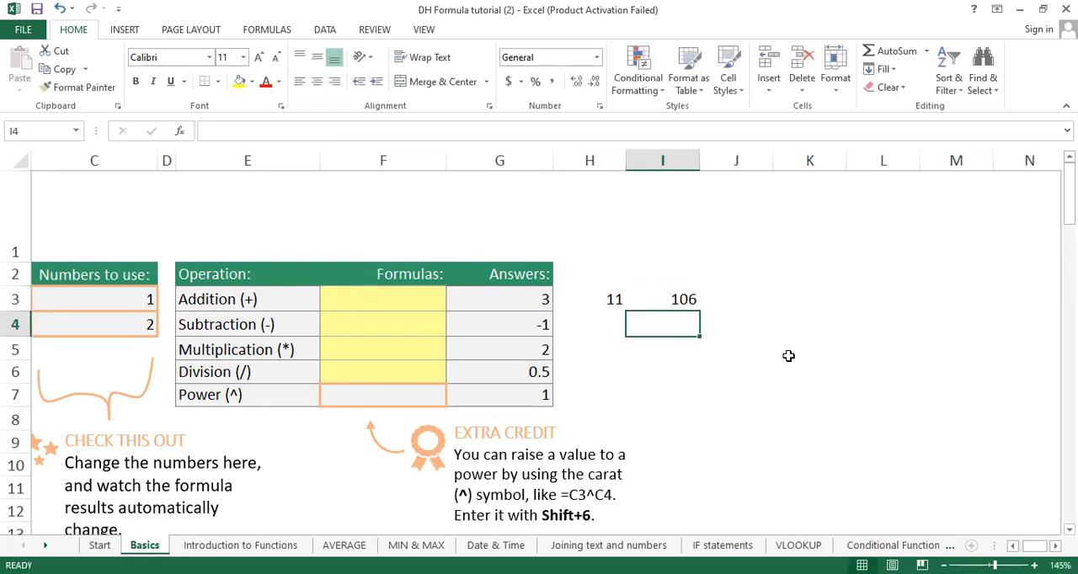
# Step: Enter the formula =10-5 in cell H4 beside the Subtraction row
pyautogui.click(732, 299)
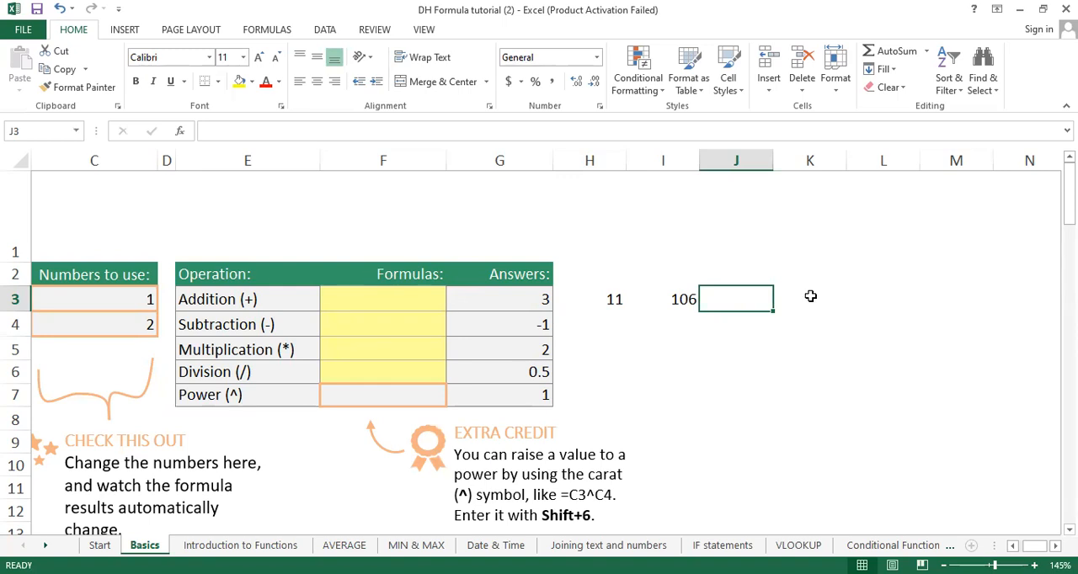
pyautogui.click(624, 332)
pyautogui.write('=10-5')
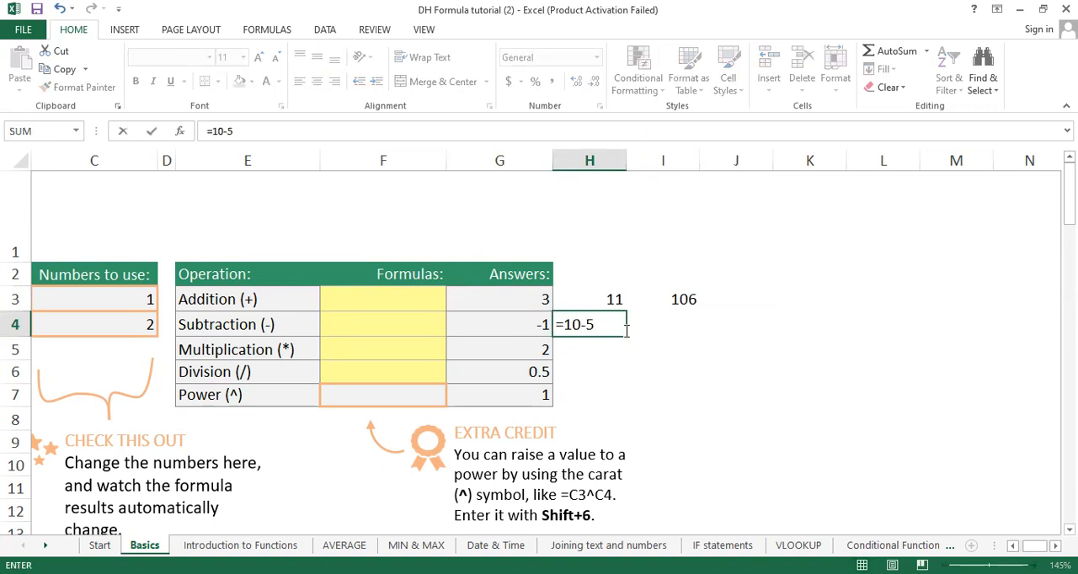
pyautogui.press('Return')
# Step: Enter a second subtraction example, =50-7, in cell I4
pyautogui.click(693, 330)
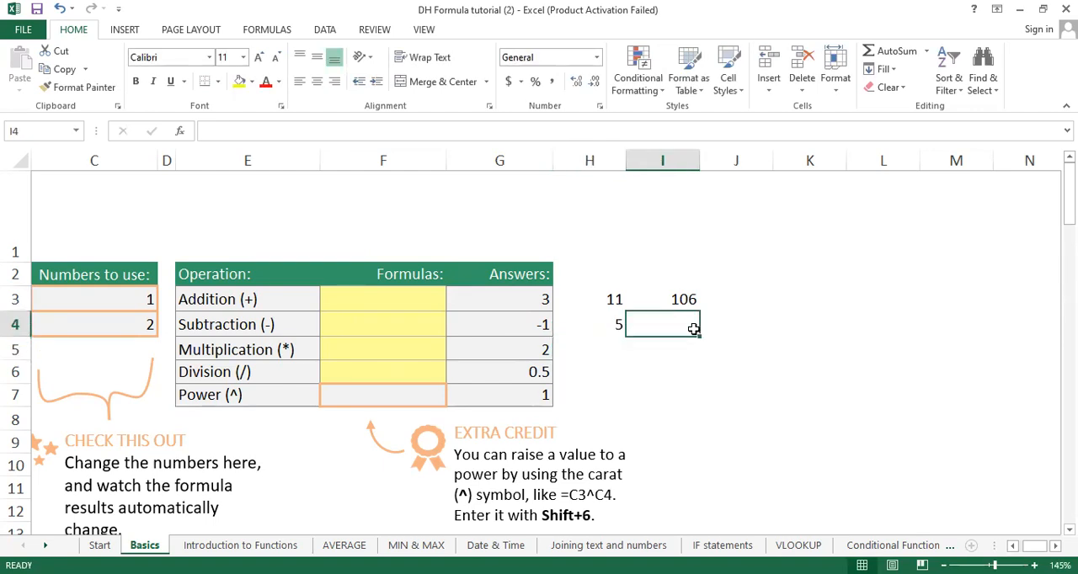
pyautogui.write('=1')
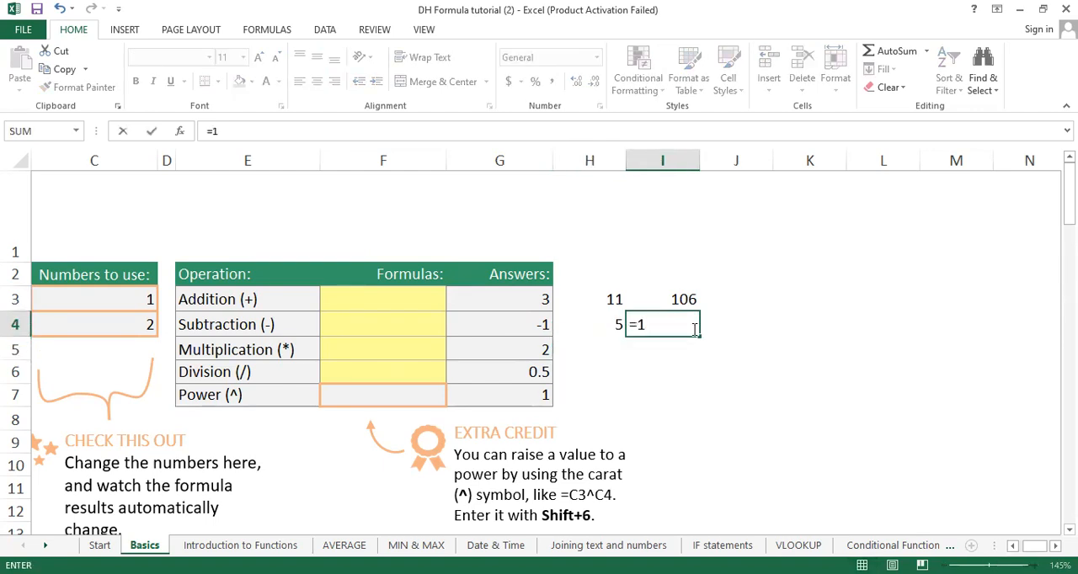
pyautogui.press('BackSpace')
pyautogui.write('50')
pyautogui.write('-7')
pyautogui.press('Return')
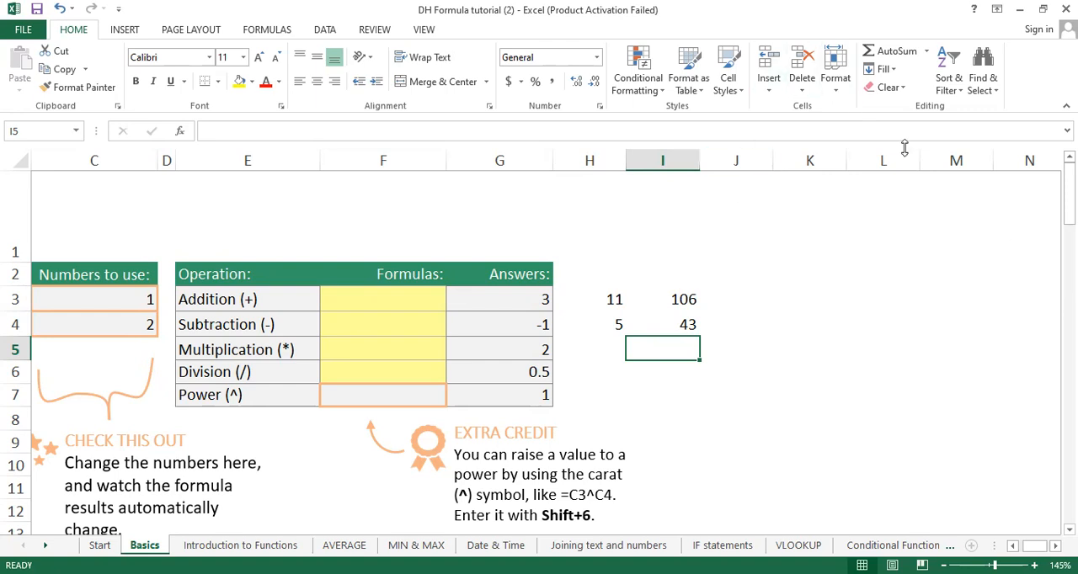
pyautogui.write('=')
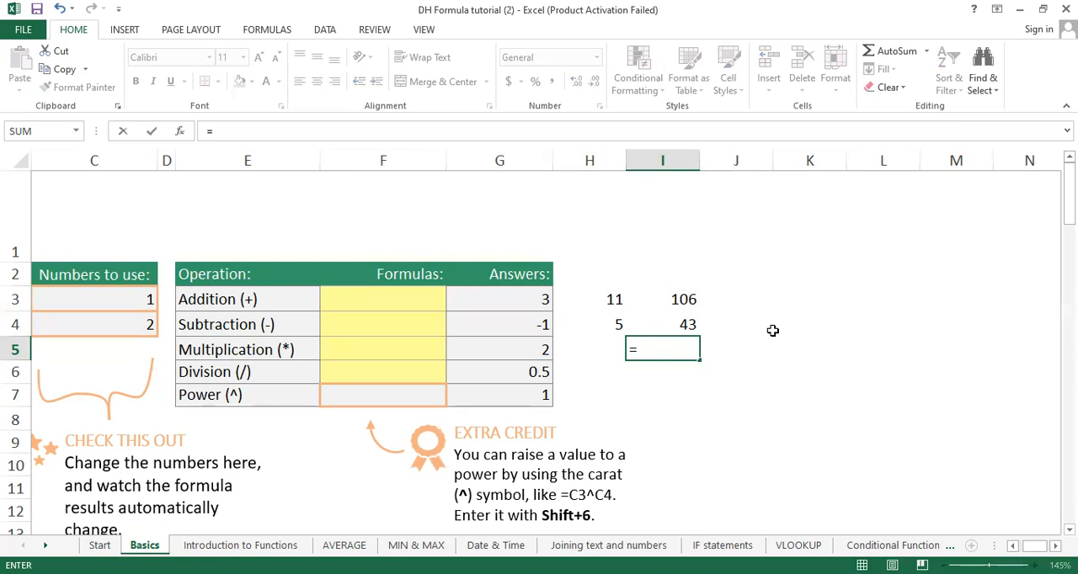
pyautogui.click(899, 309)
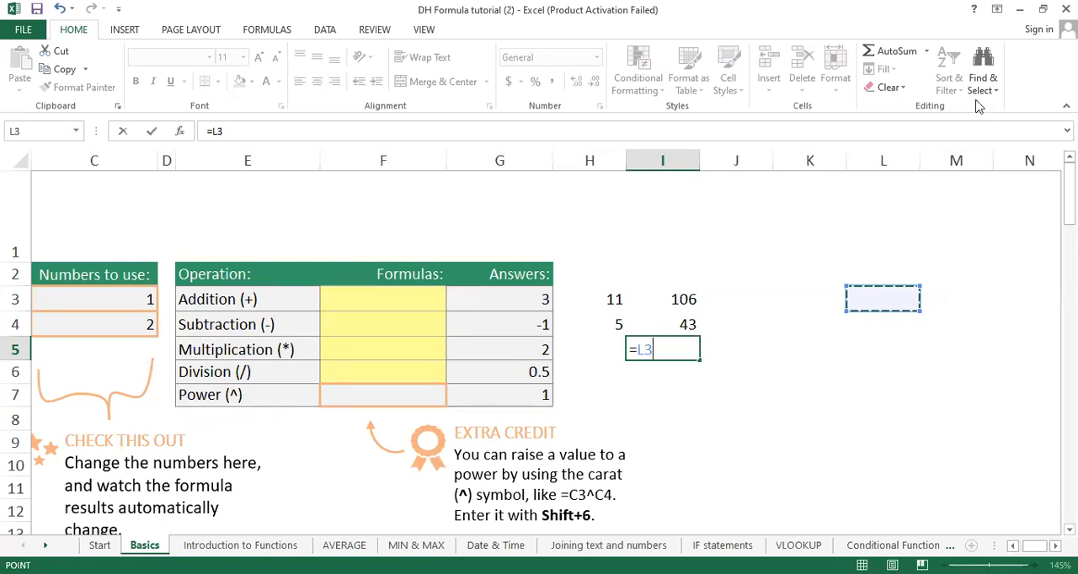
pyautogui.press('Escape')
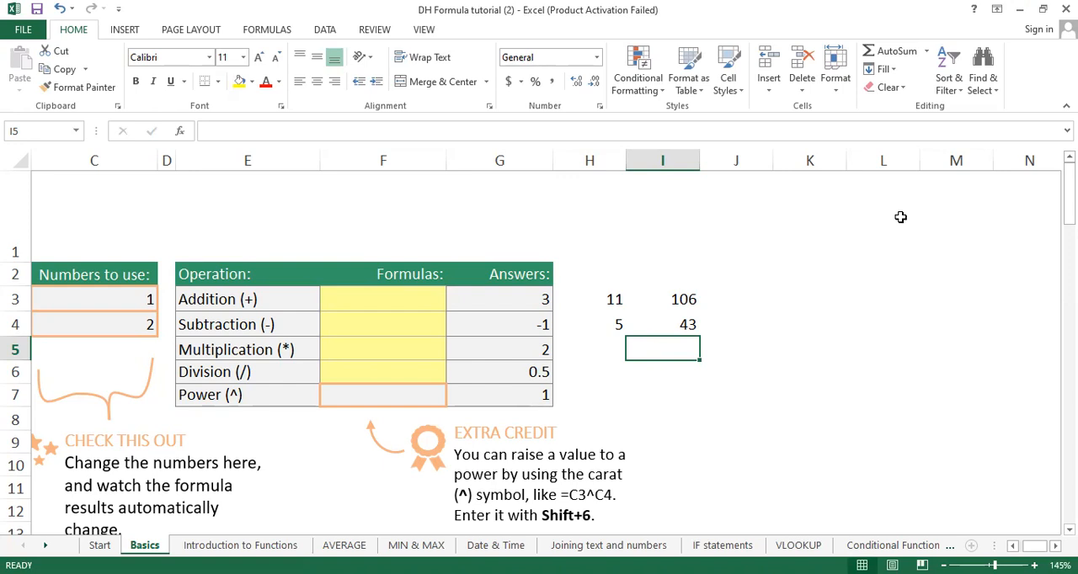
pyautogui.click(635, 325)
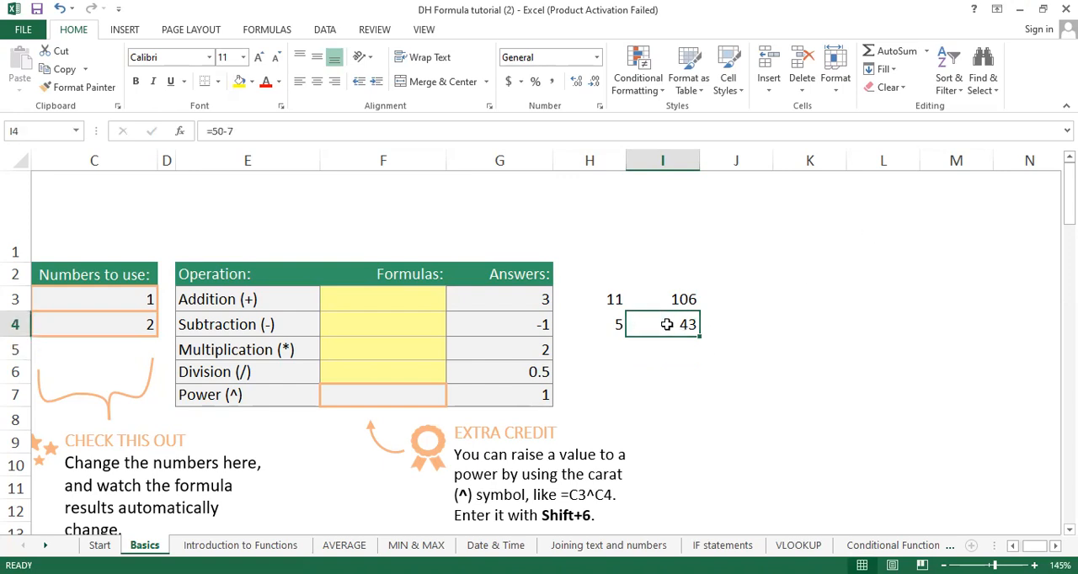
pyautogui.click(737, 315)
pyautogui.doubleClick(738, 315)
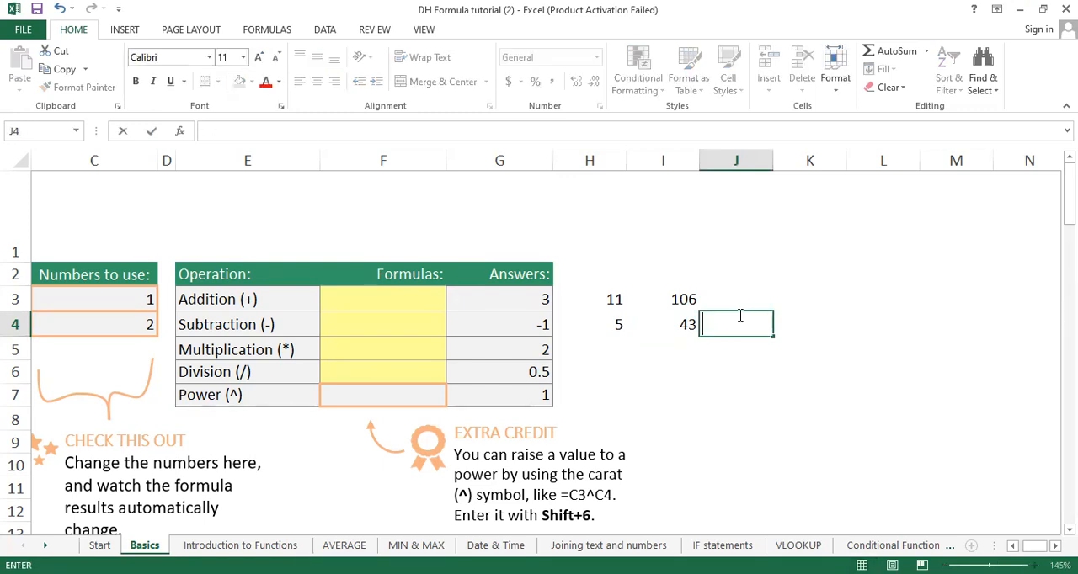
# Step: Enter the formula =5*10 in cell H5 beside the Multiplication row
pyautogui.click(600, 345)
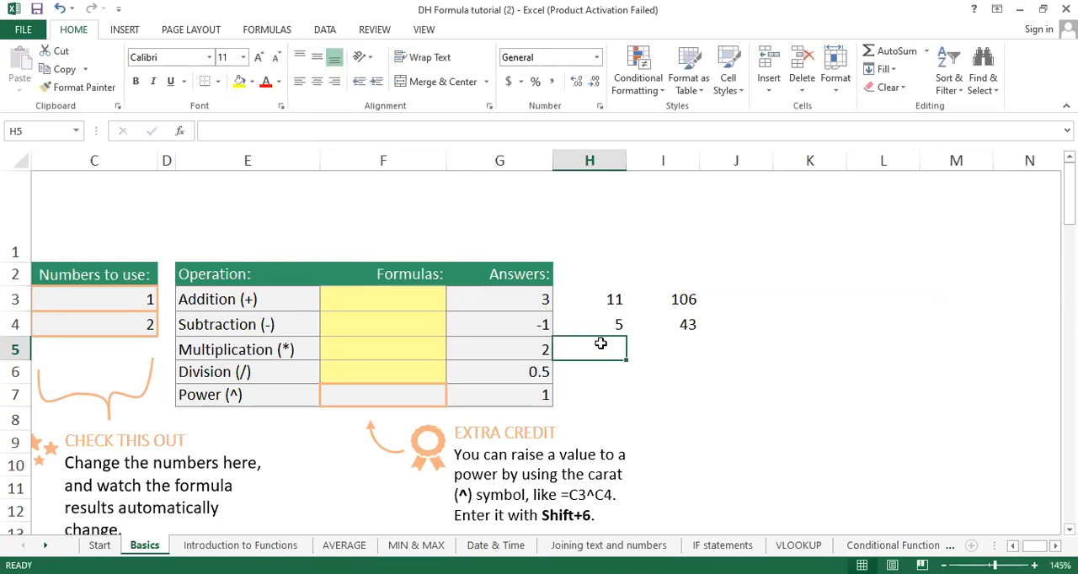
pyautogui.write('=')
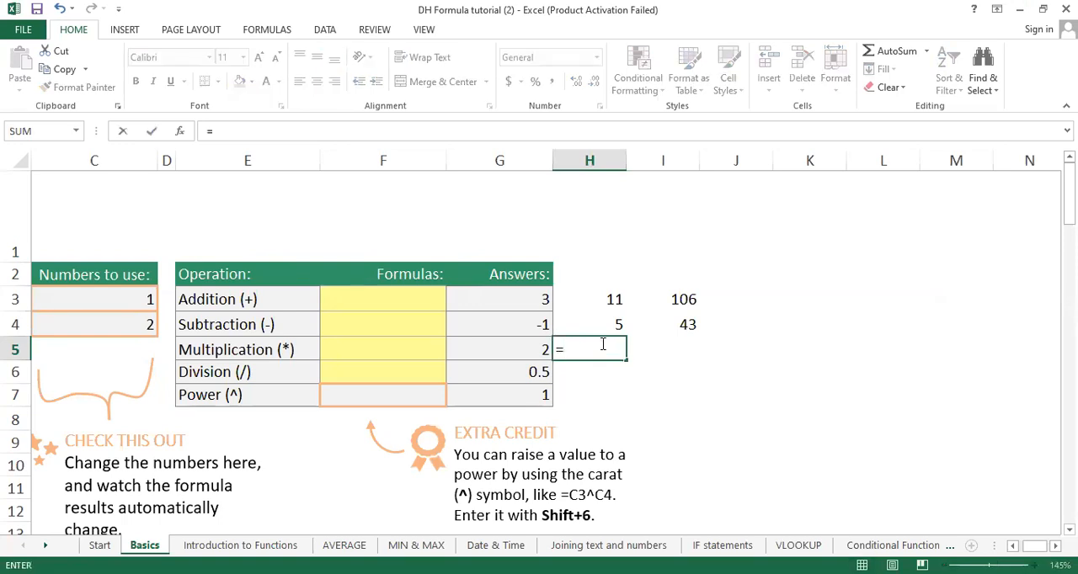
pyautogui.write('5*10')
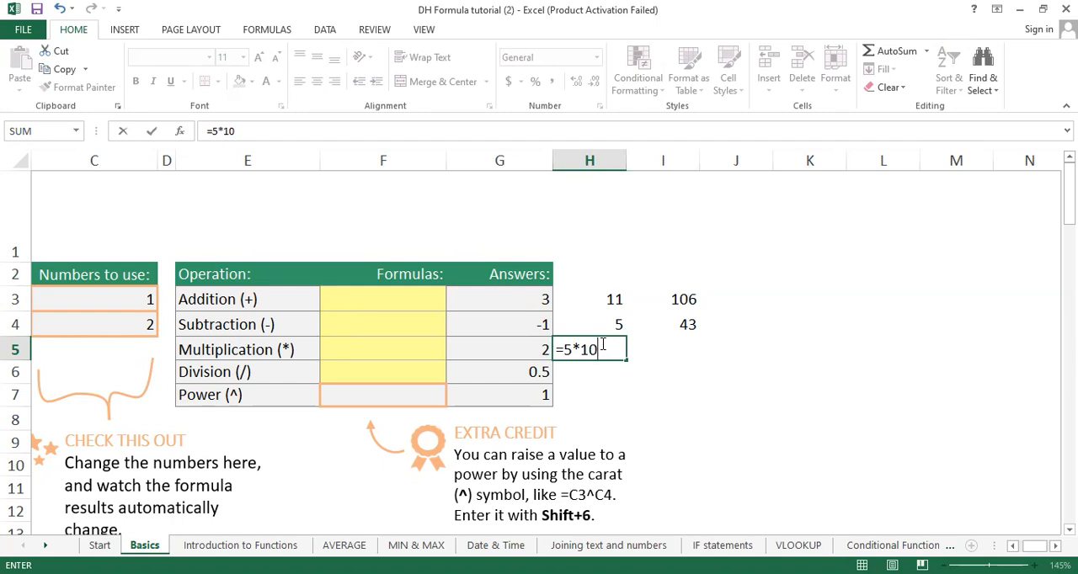
pyautogui.press('Return')
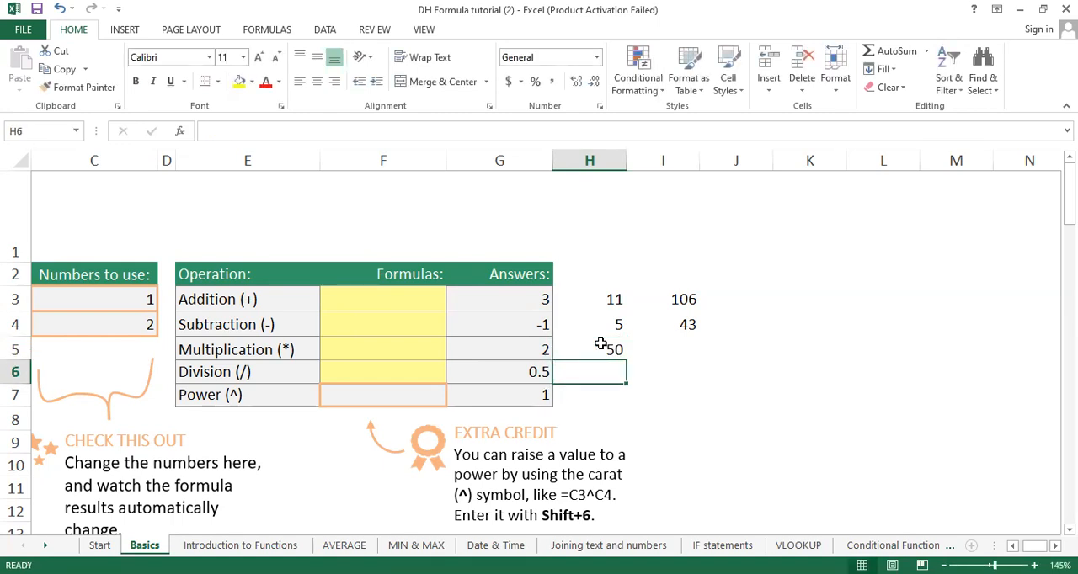
# Step: Enter a second multiplication example, =40*4000, in cell I5
pyautogui.click(687, 353)
pyautogui.write('=')
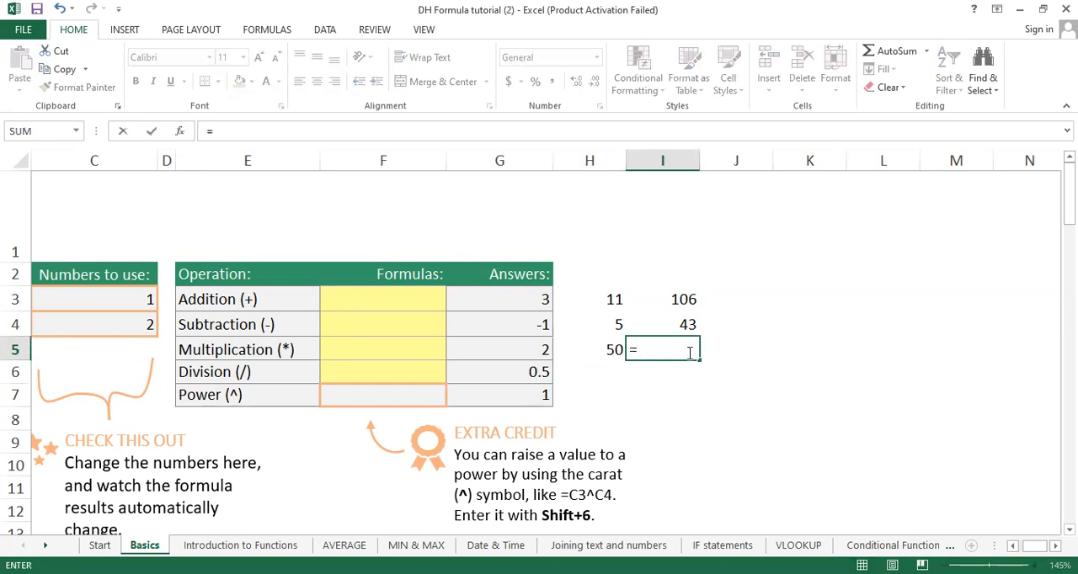
pyautogui.write('40*4000')
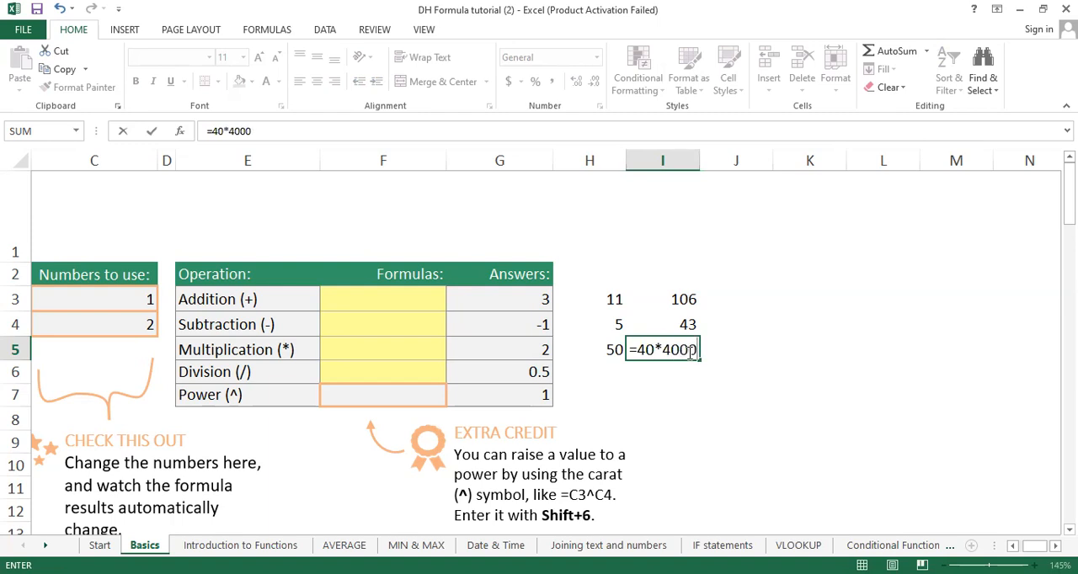
pyautogui.press('Return')
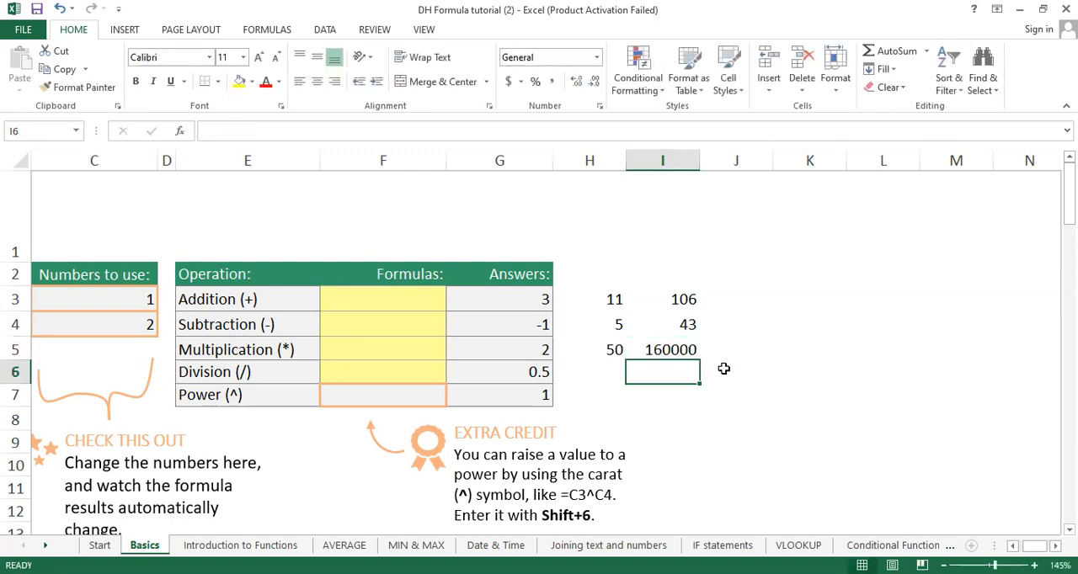
# Step: Enter the formula =10/5 in cell H6 beside the Division row
pyautogui.click(585, 373)
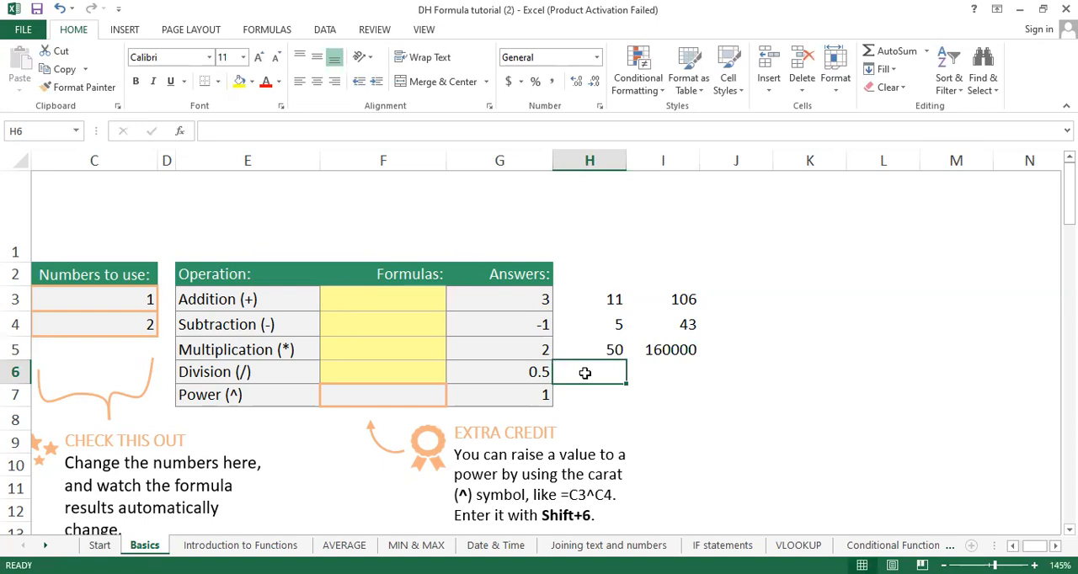
pyautogui.write('=10/')
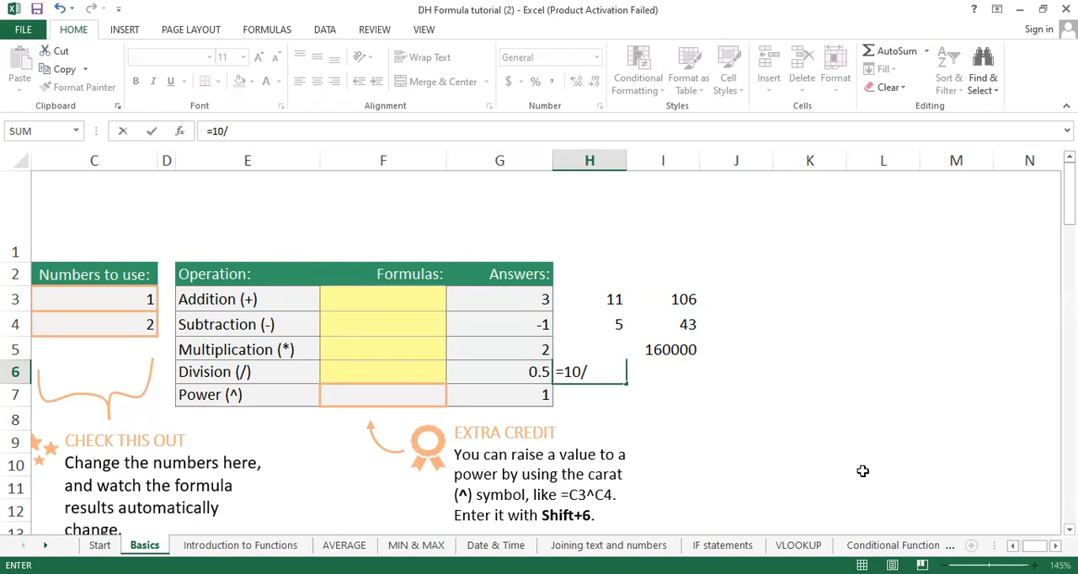
pyautogui.write('5')
pyautogui.press('Return')
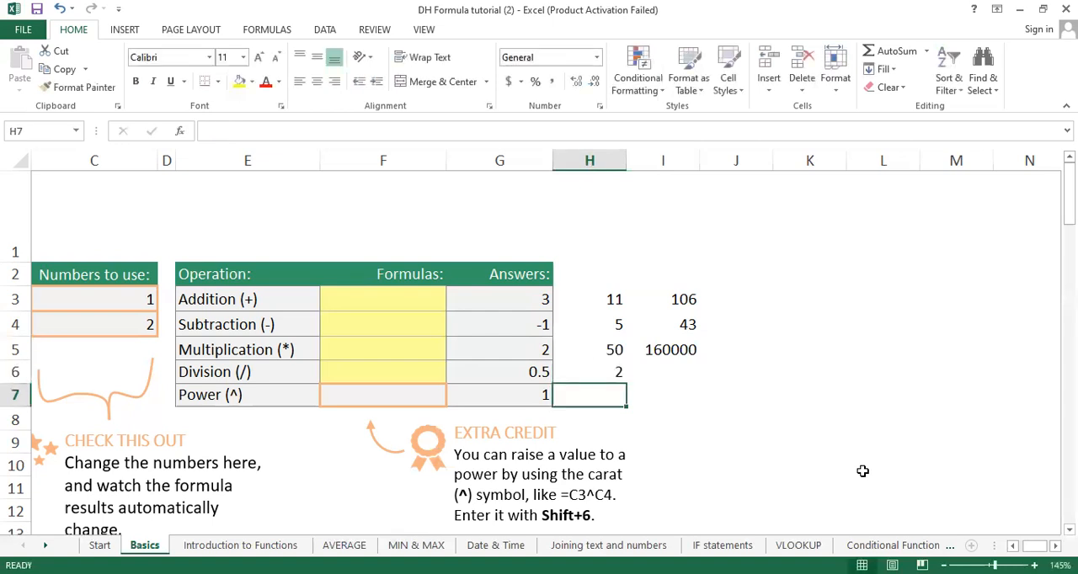
# Step: Enter a second division example, =10000/6, in cell I6
pyautogui.press('Right')
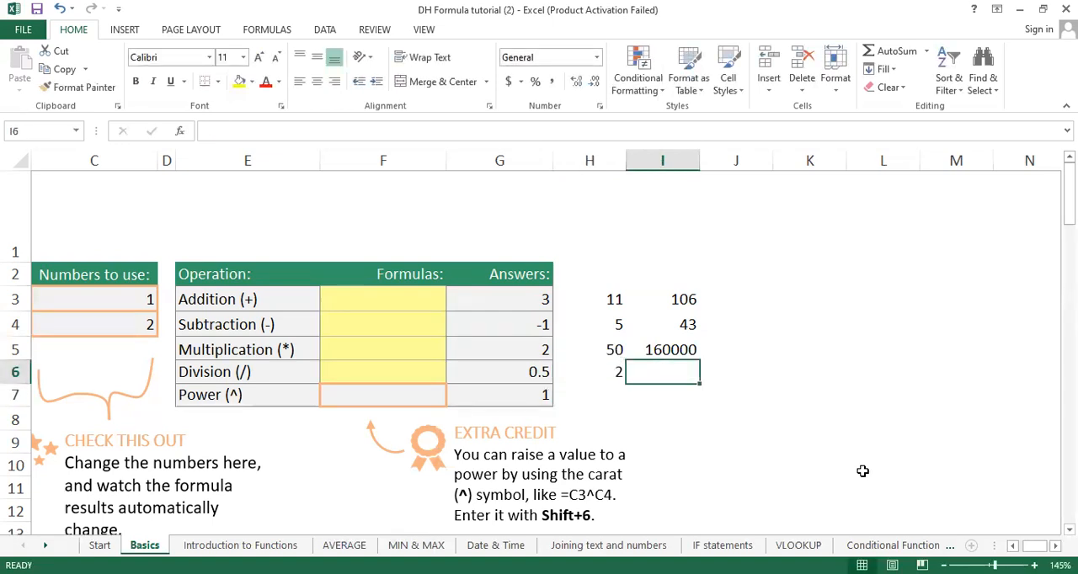
pyautogui.write('10000')
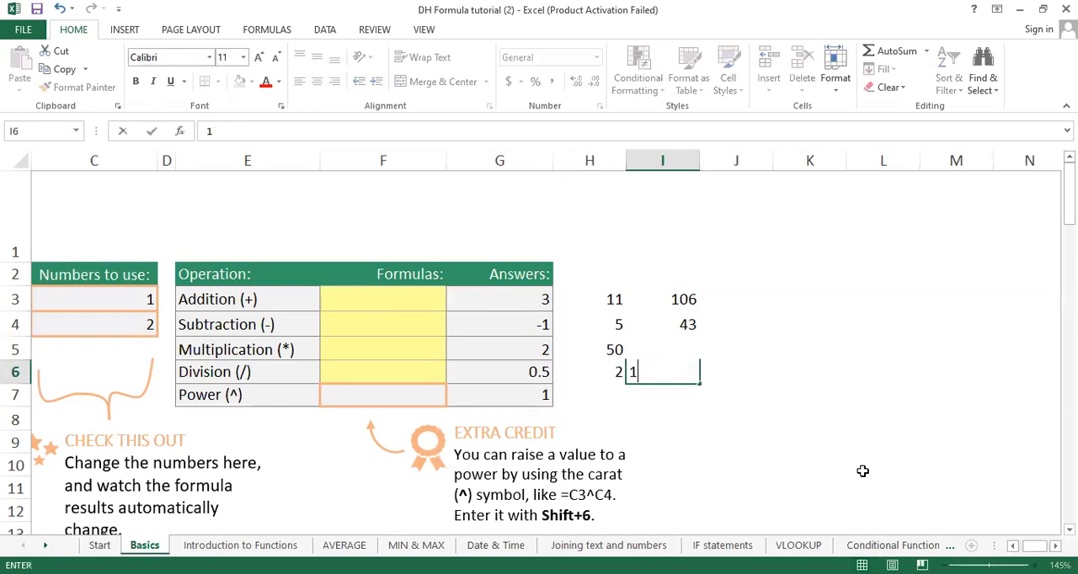
pyautogui.press('BackSpace')
pyautogui.press('BackSpace')
pyautogui.press('BackSpace')
pyautogui.press('BackSpace')
pyautogui.press('BackSpace')
pyautogui.write('=10000')
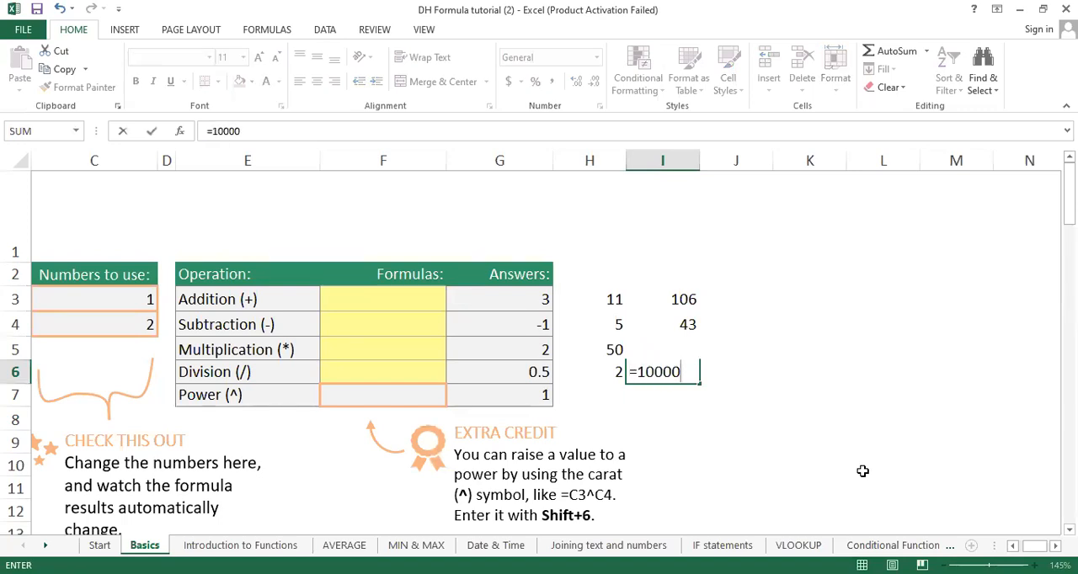
pyautogui.write('/6')
pyautogui.press('Return')
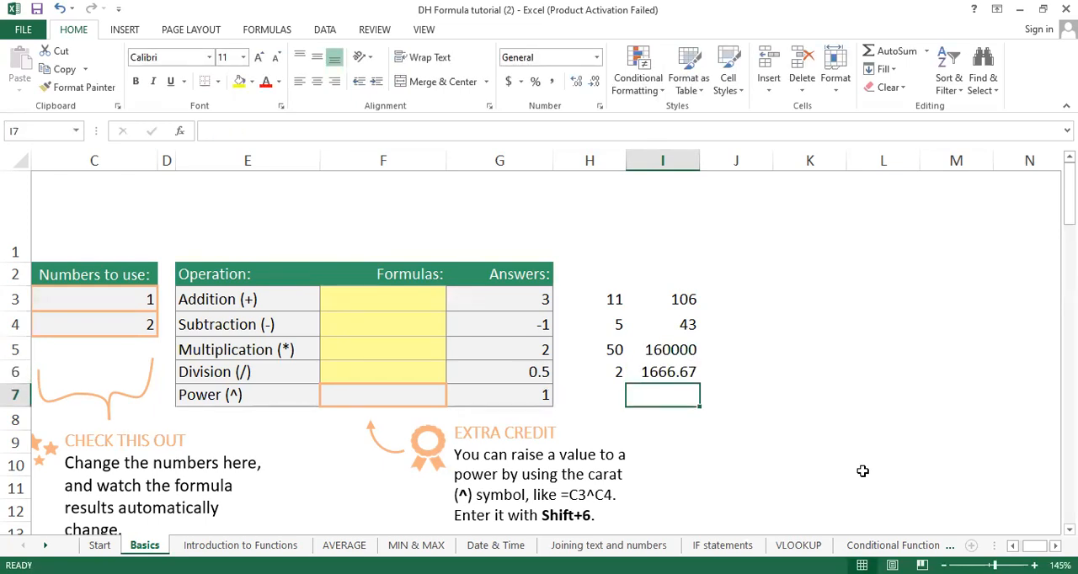
# Step: Enter the power formula =5^5 in cell H7 beside the Power row, and select cell J3
pyautogui.press('Left')
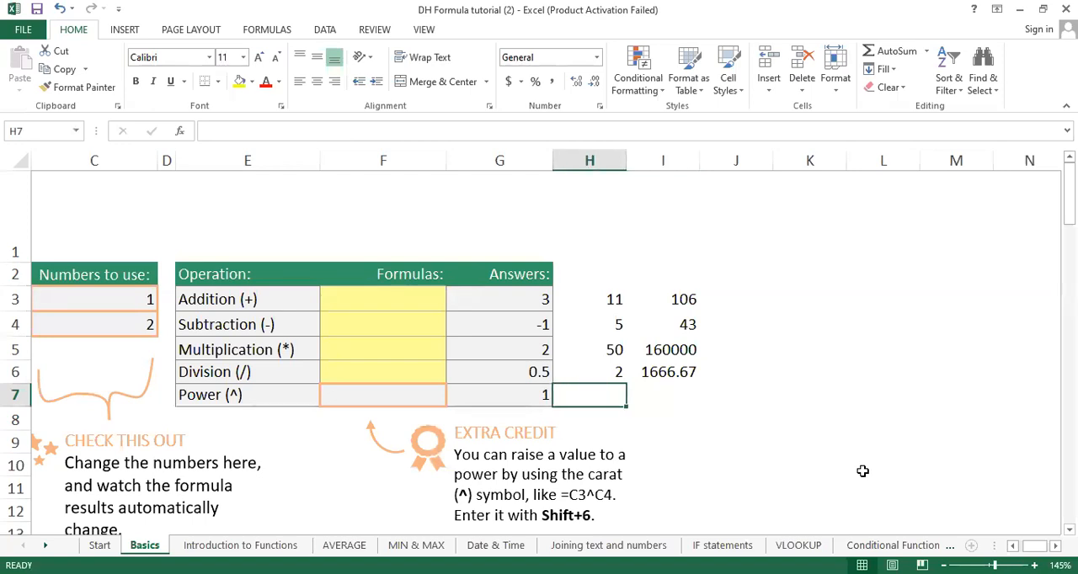
pyautogui.write('=5')
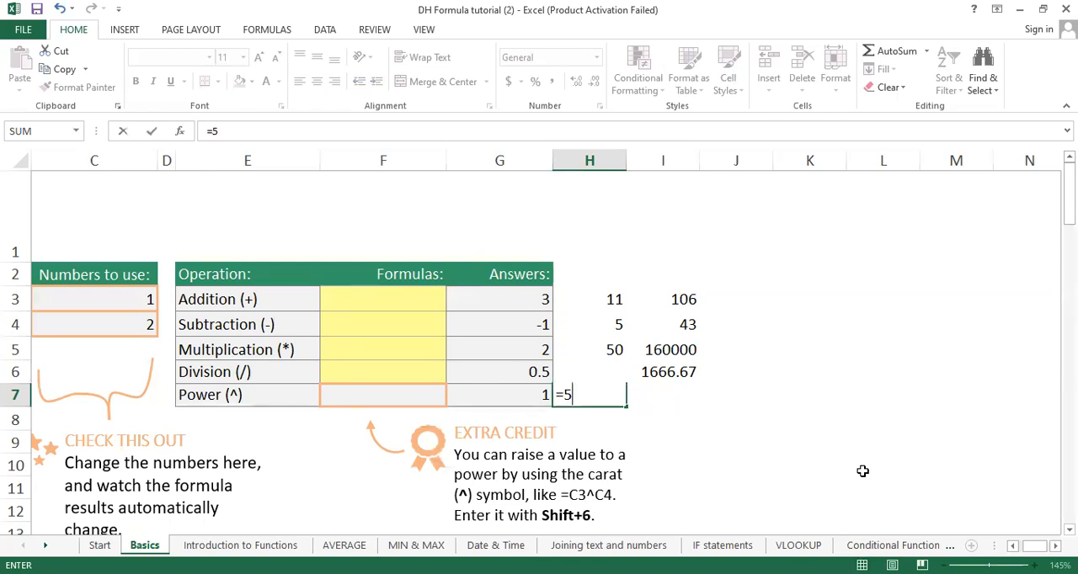
pyautogui.write('5')
pyautogui.press('Return')
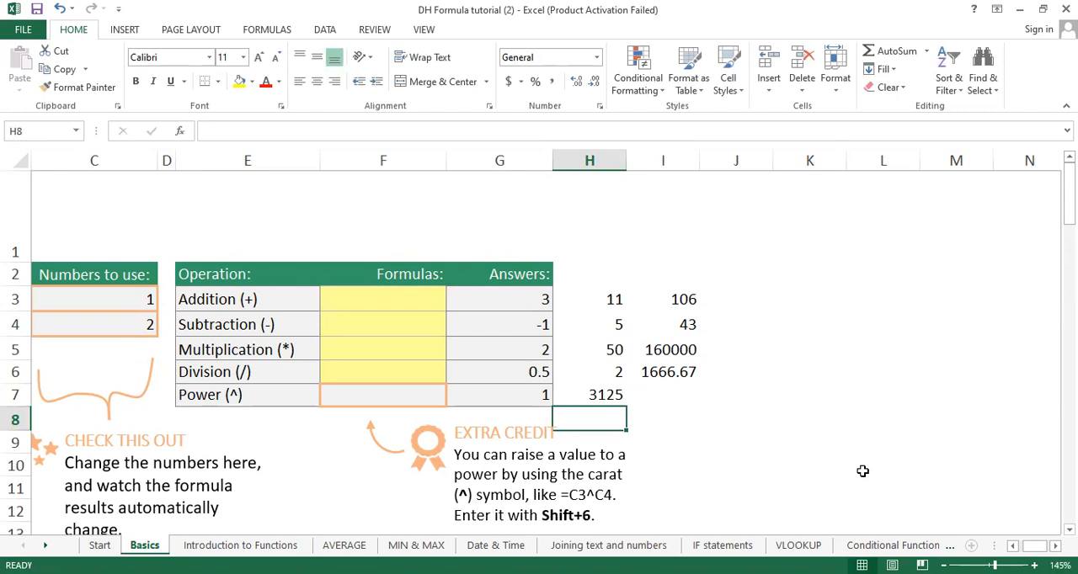
pyautogui.click(757, 301)
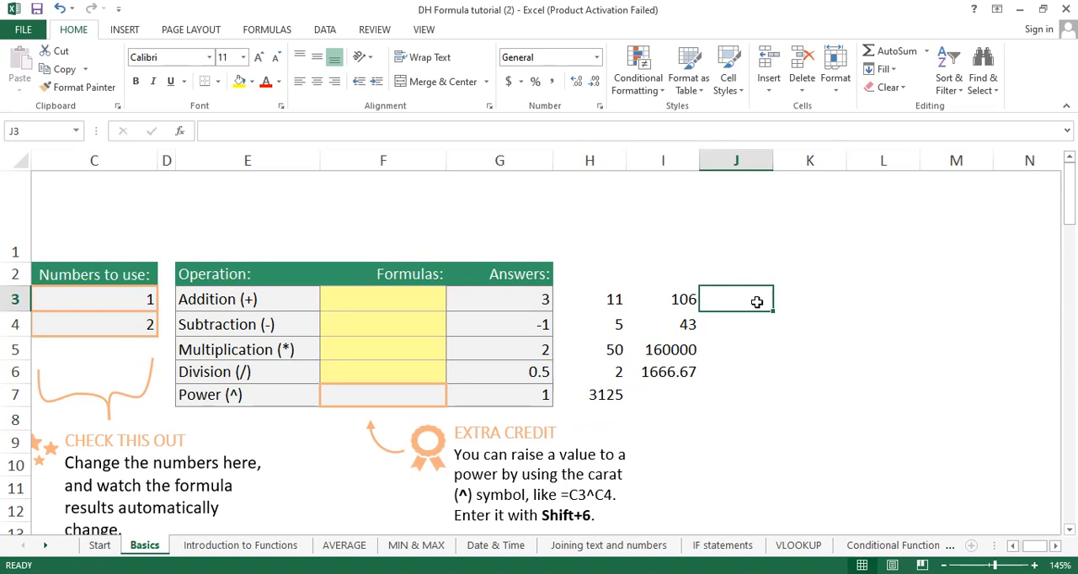
# Step: Enter the formula =SUM(5,6) in cell J3 in the Addition row
pyautogui.write('=')
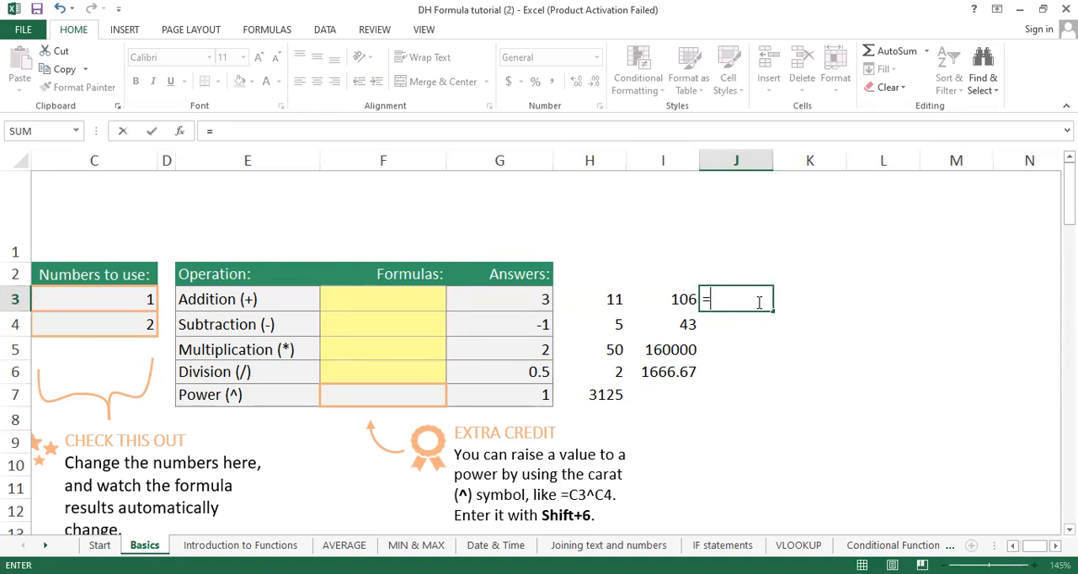
pyautogui.write('SUM')
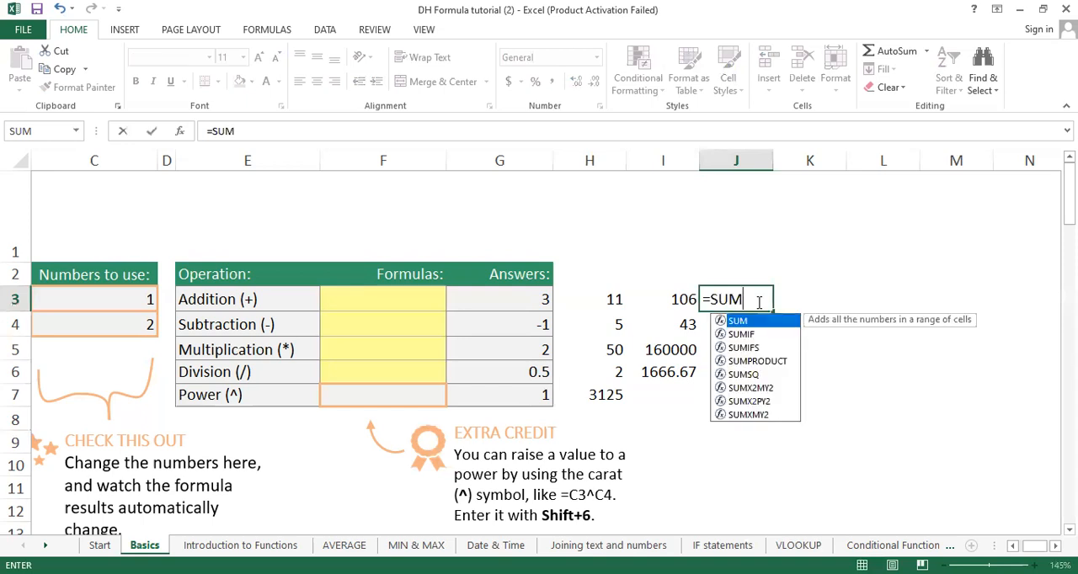
pyautogui.write('(')
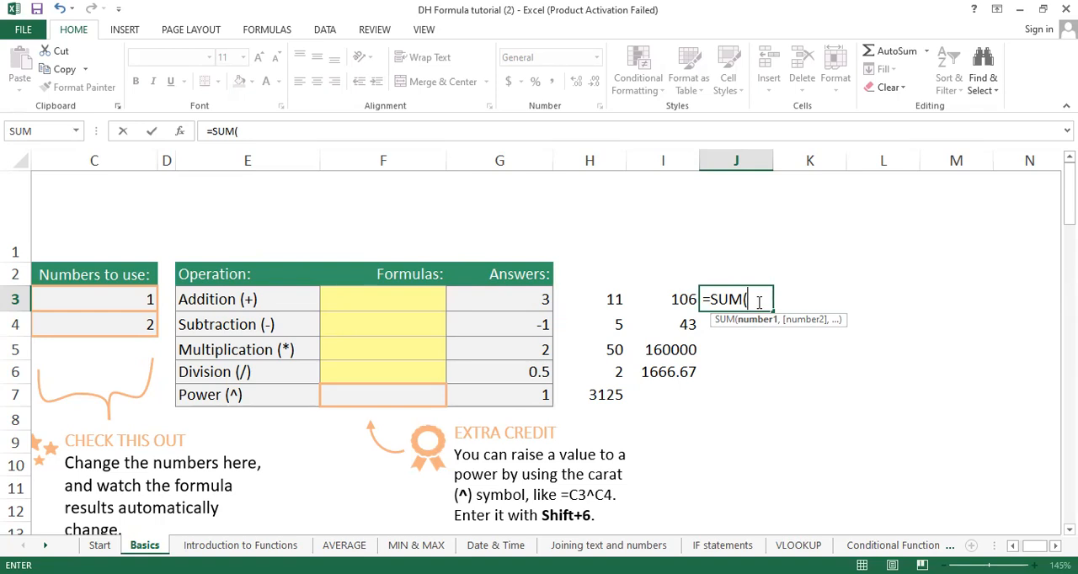
pyautogui.write('5,6)')
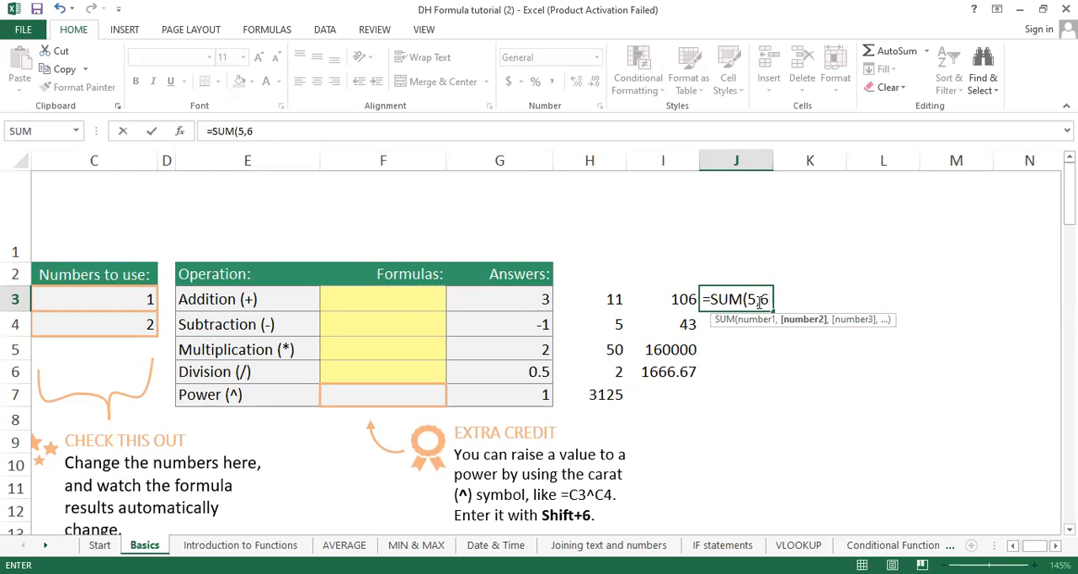
pyautogui.press('Return')
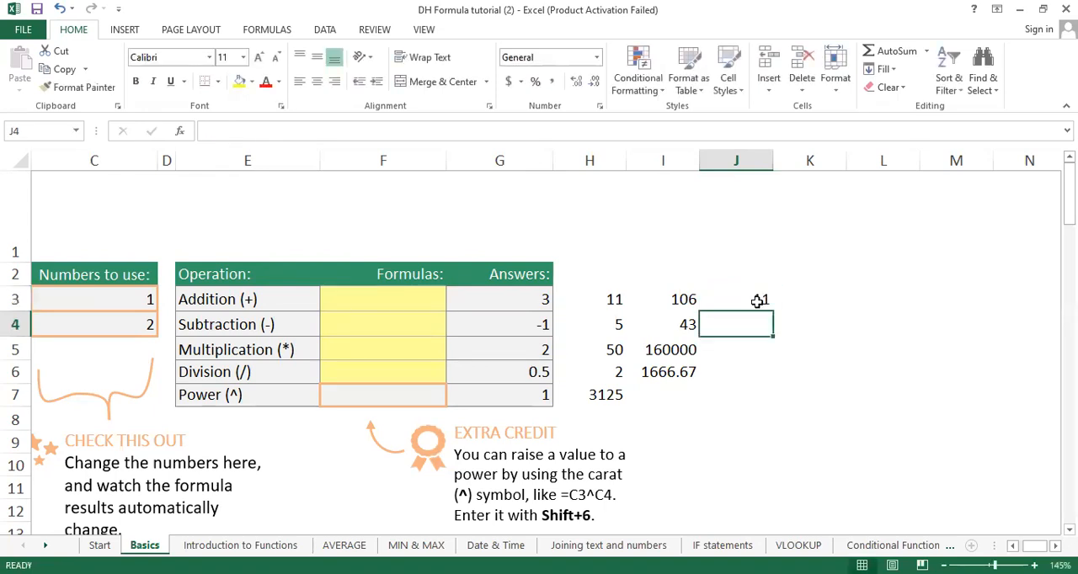
# Step: Examine the addition formula in cell H3 and compare it with the SUM formula in cell J3
pyautogui.doubleClick(601, 293)
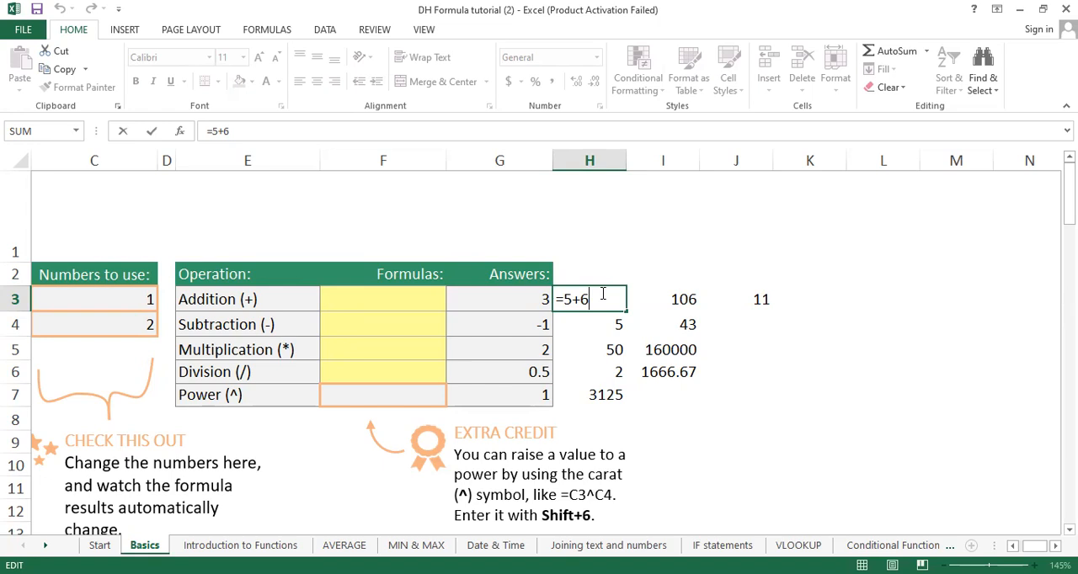
pyautogui.press('Return')
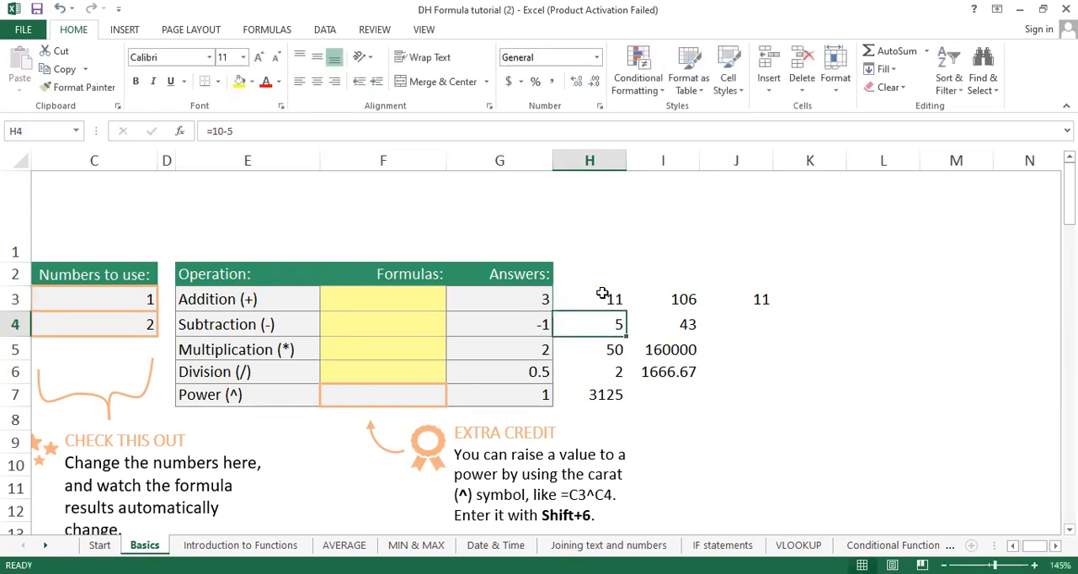
pyautogui.click(851, 300)
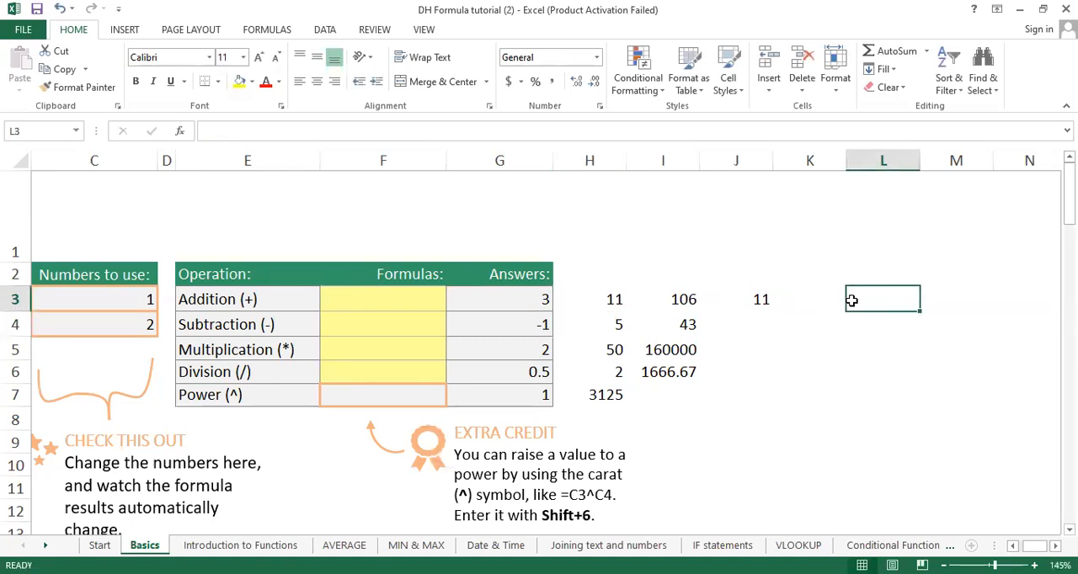
pyautogui.click(734, 297)
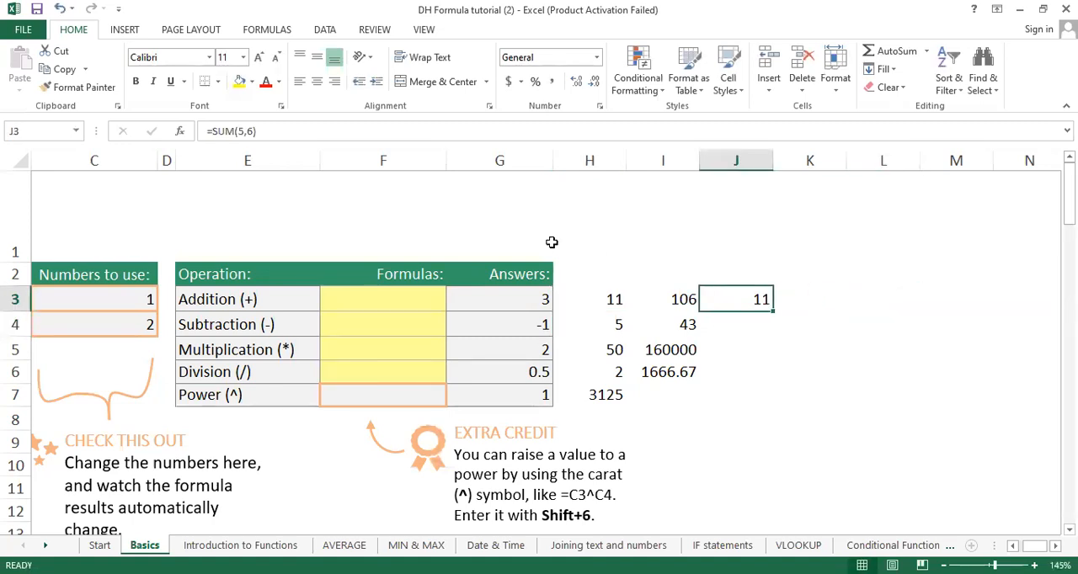
pyautogui.click(259, 130)
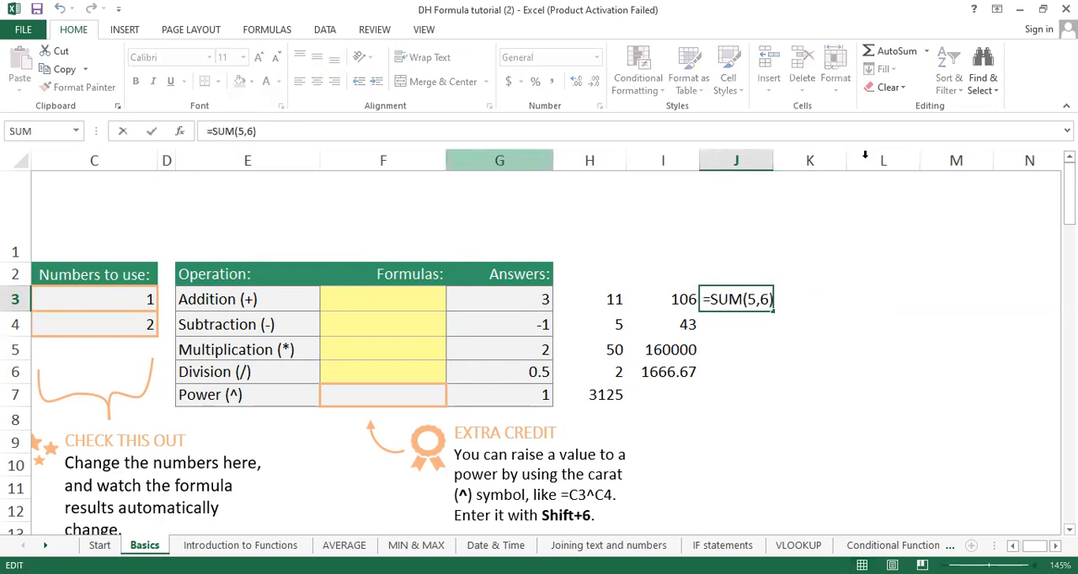
# Step: Write =SUM(H3,I3) in cell K3, referencing the two addition results in cells H3 and I3
pyautogui.click(839, 291)
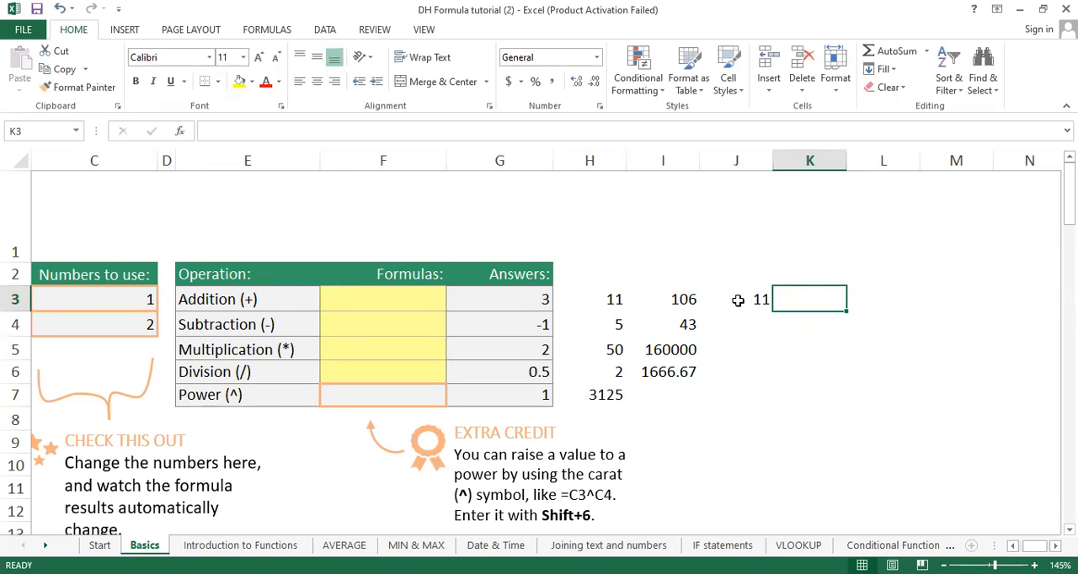
pyautogui.write('=')
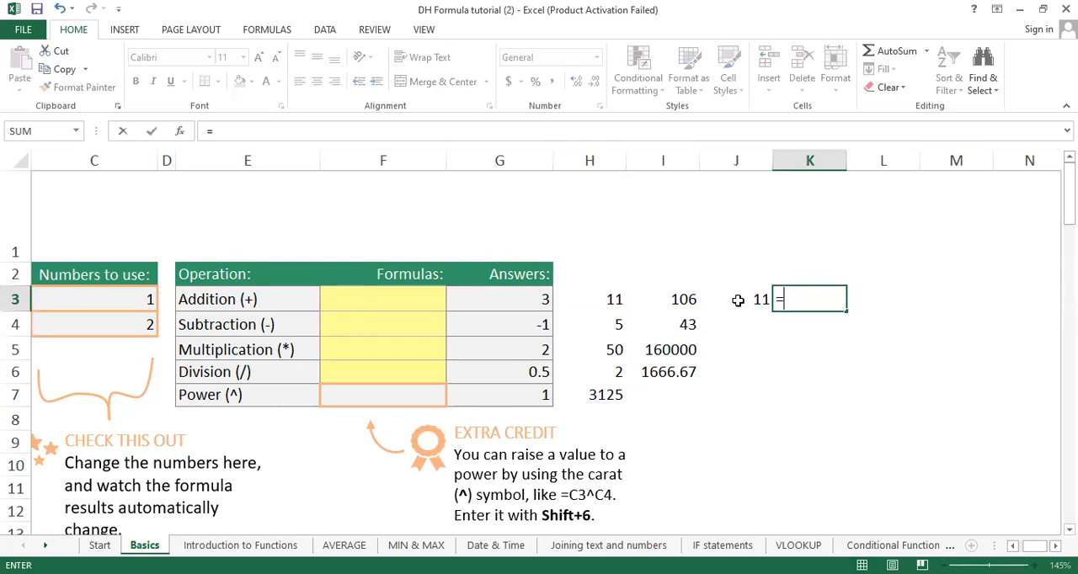
pyautogui.write('SUM(')
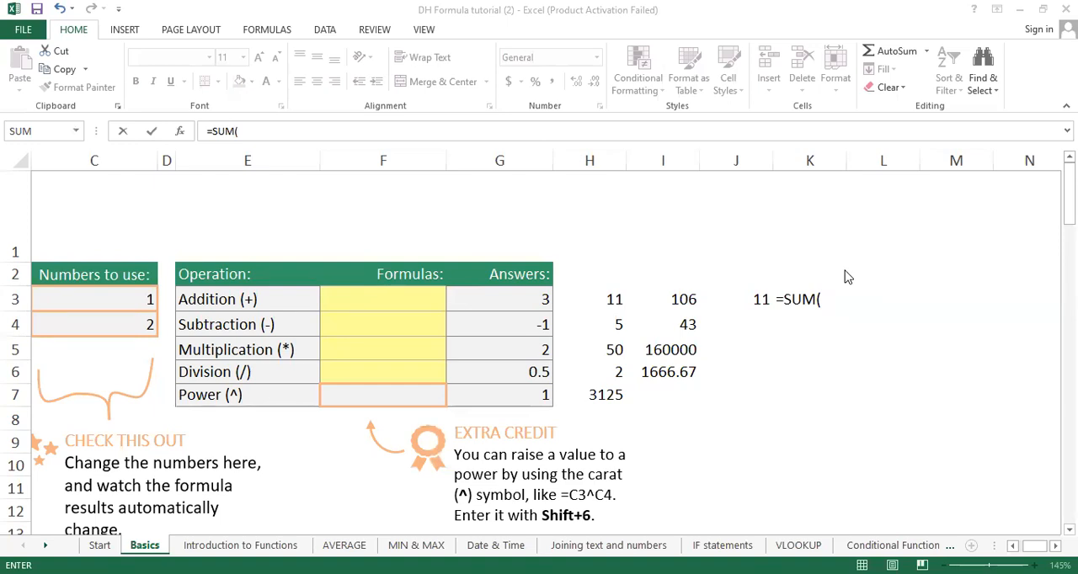
pyautogui.click(594, 296)
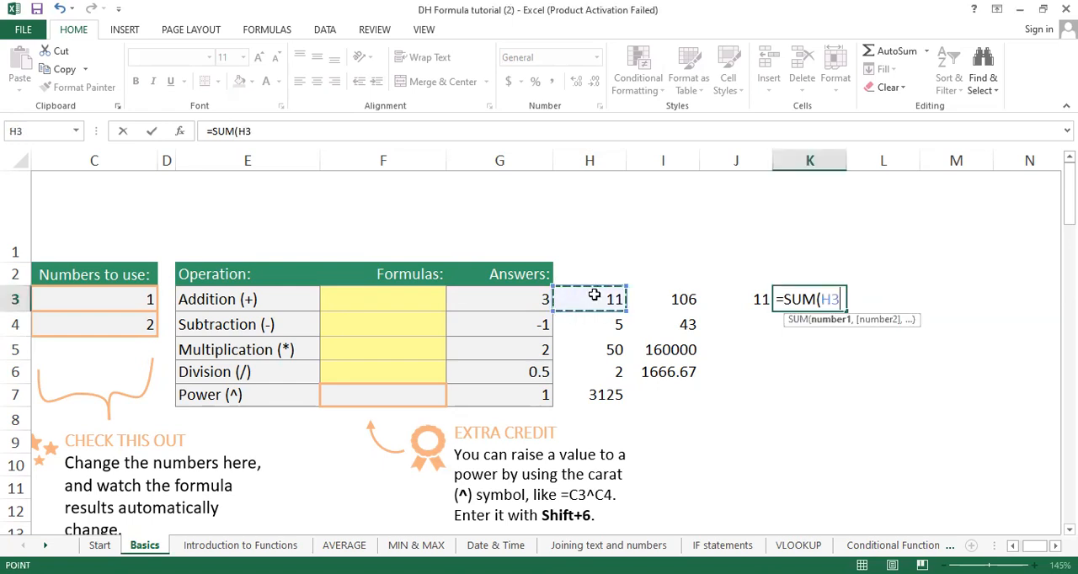
pyautogui.write(',')
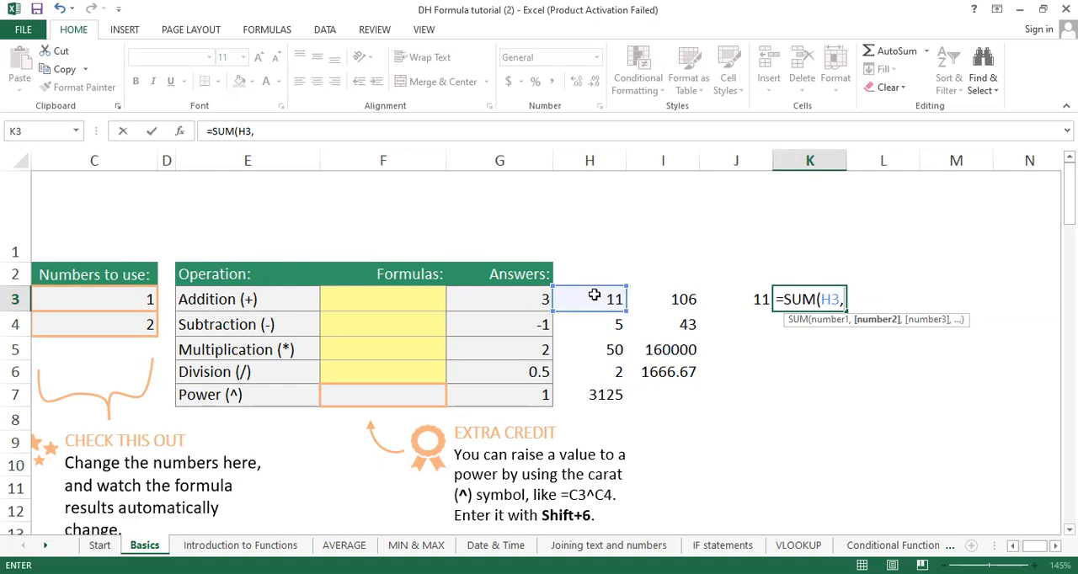
pyautogui.click(674, 300)
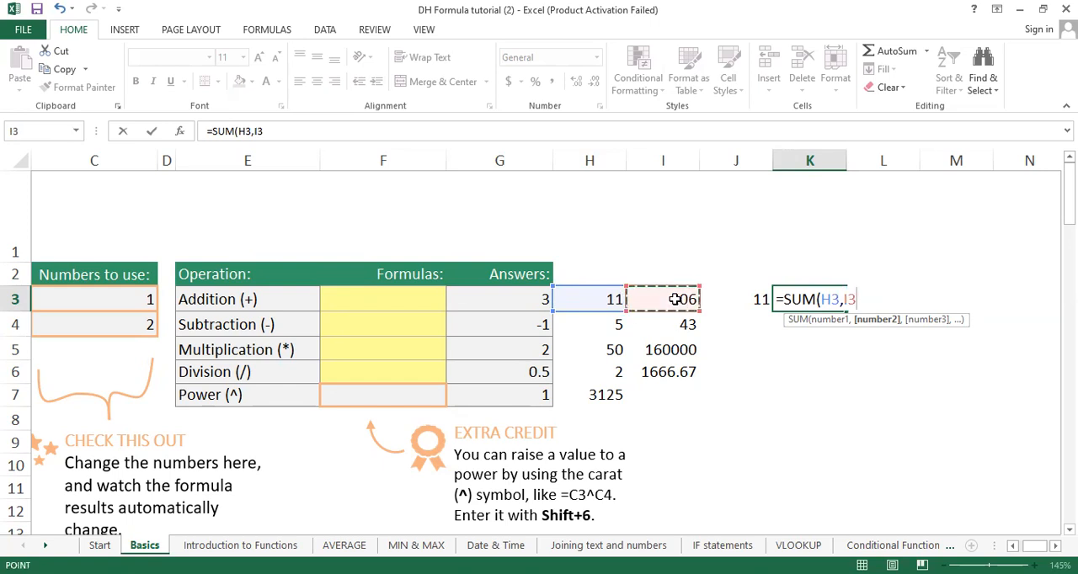
pyautogui.write(')')
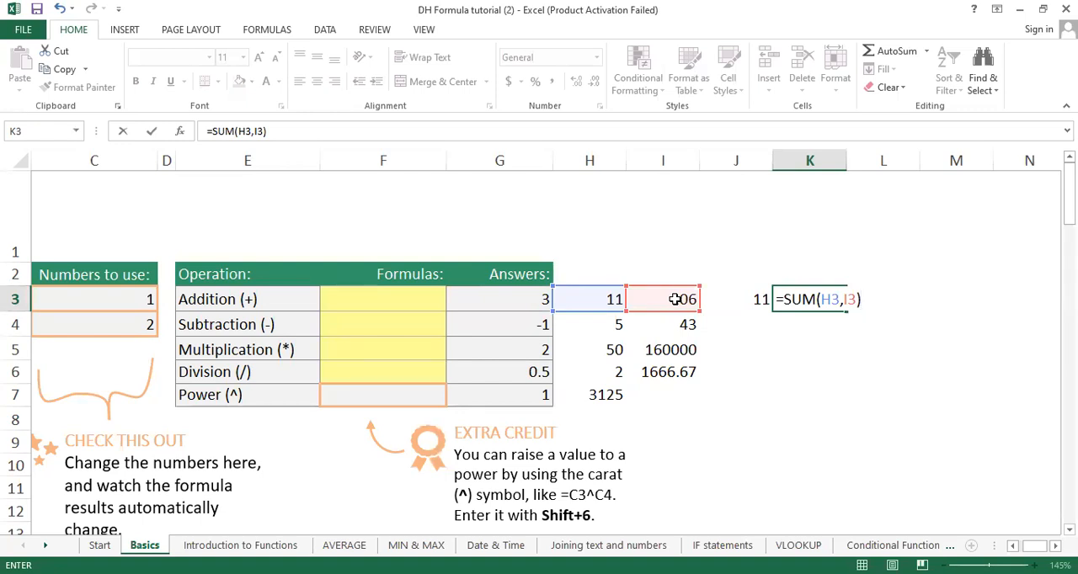
# Step: Replace the comma with a colon to make the formula in K3 =SUM(H3:I3), and discard the entry
pyautogui.click(843, 300)
pyautogui.press('BackSpace')
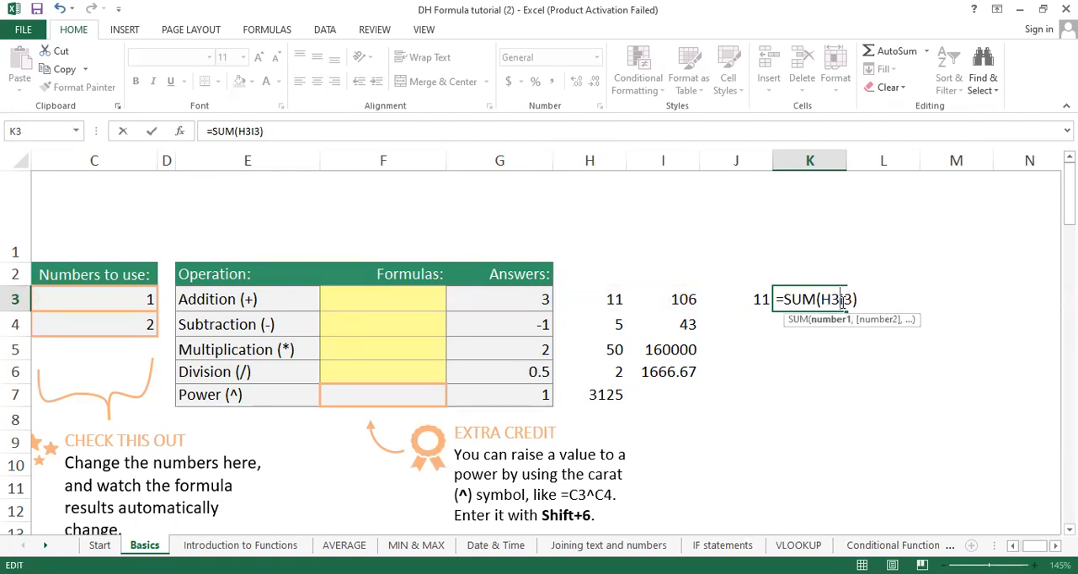
pyautogui.write(':')
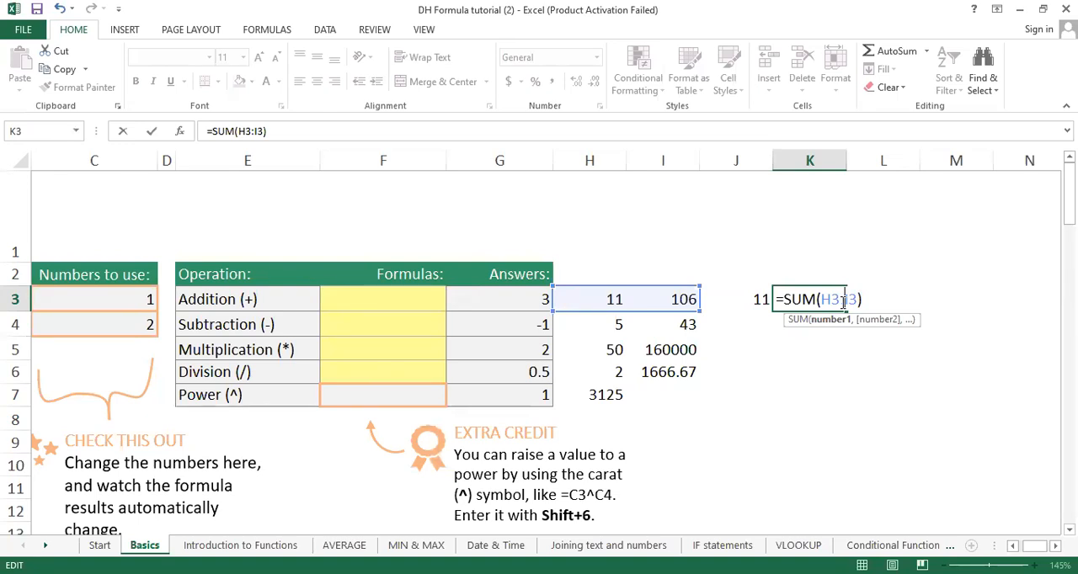
pyautogui.press('Escape')
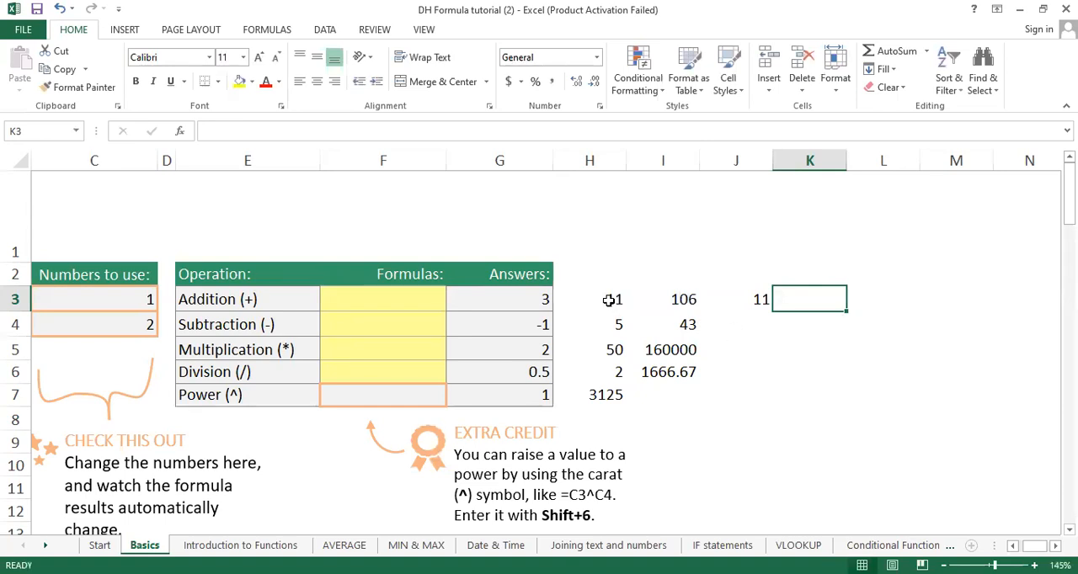
# Step: Review the formulas behind the second set of examples in cells I3, I4, I5 and I6 without changing them
pyautogui.doubleClick(677, 300)
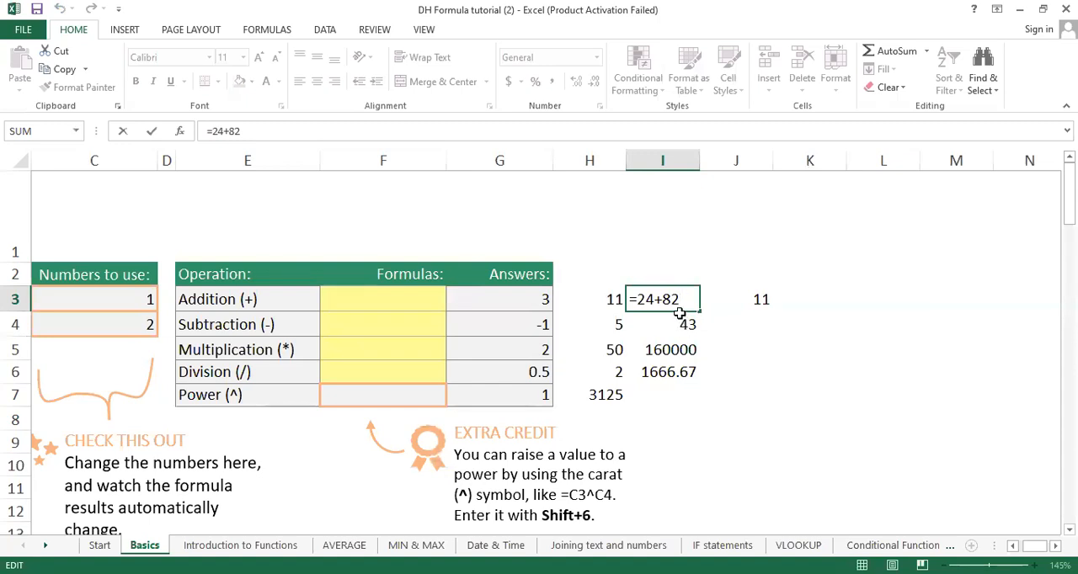
pyautogui.click(752, 330)
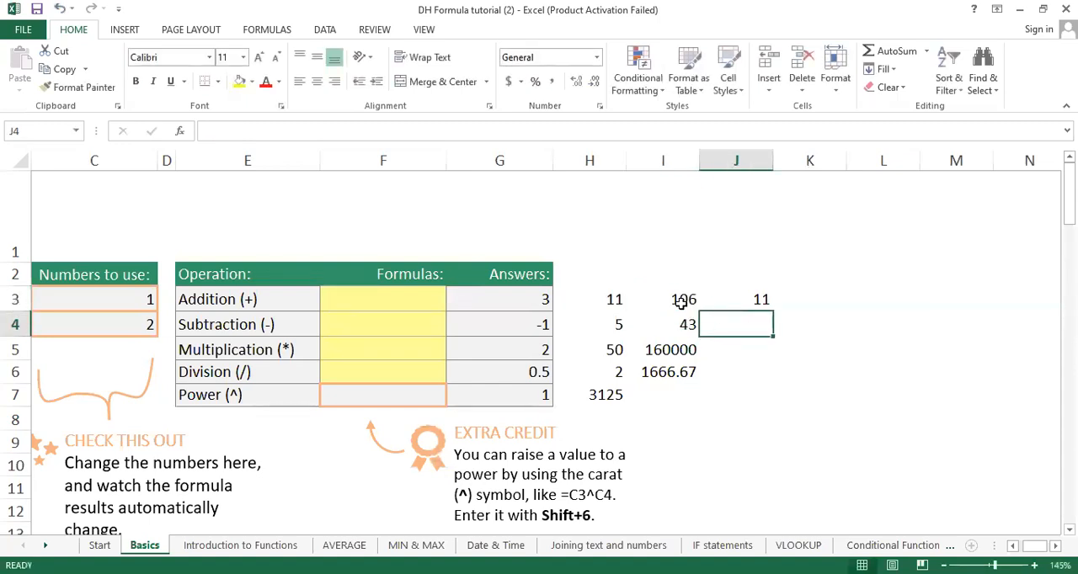
pyautogui.doubleClick(673, 327)
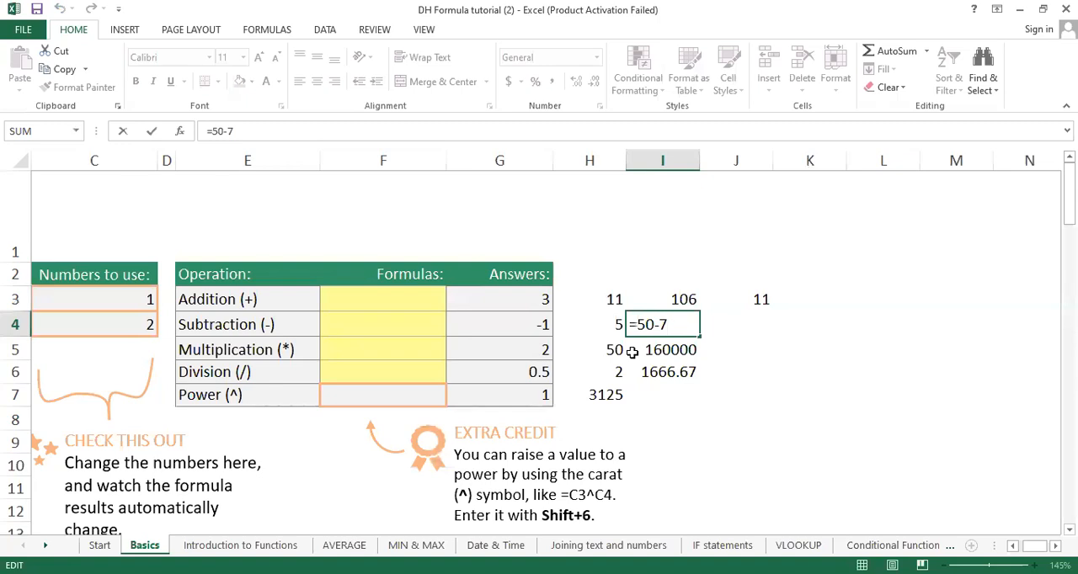
pyautogui.click(774, 346)
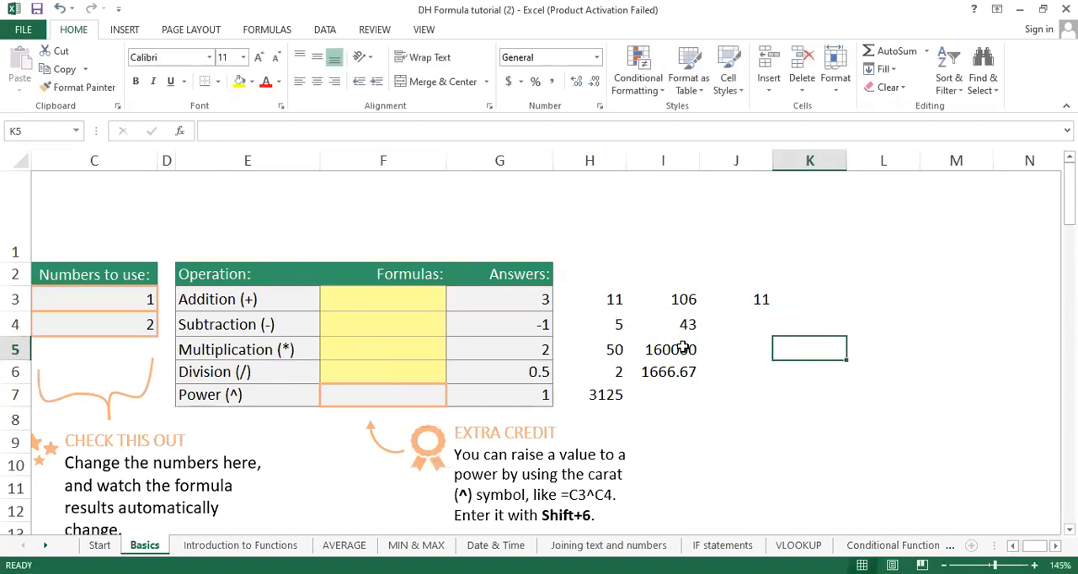
pyautogui.doubleClick(680, 347)
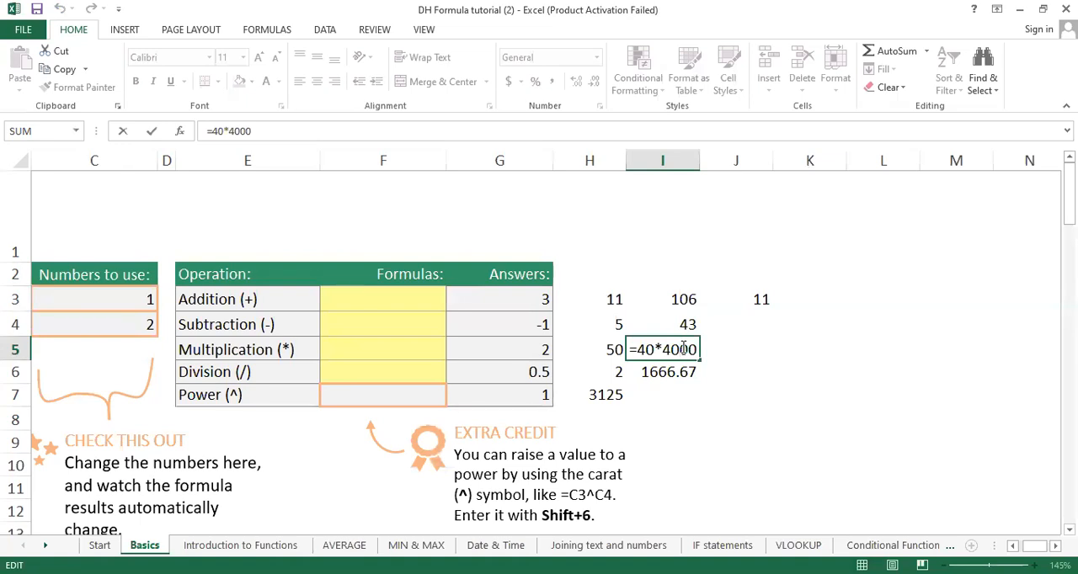
pyautogui.click(811, 327)
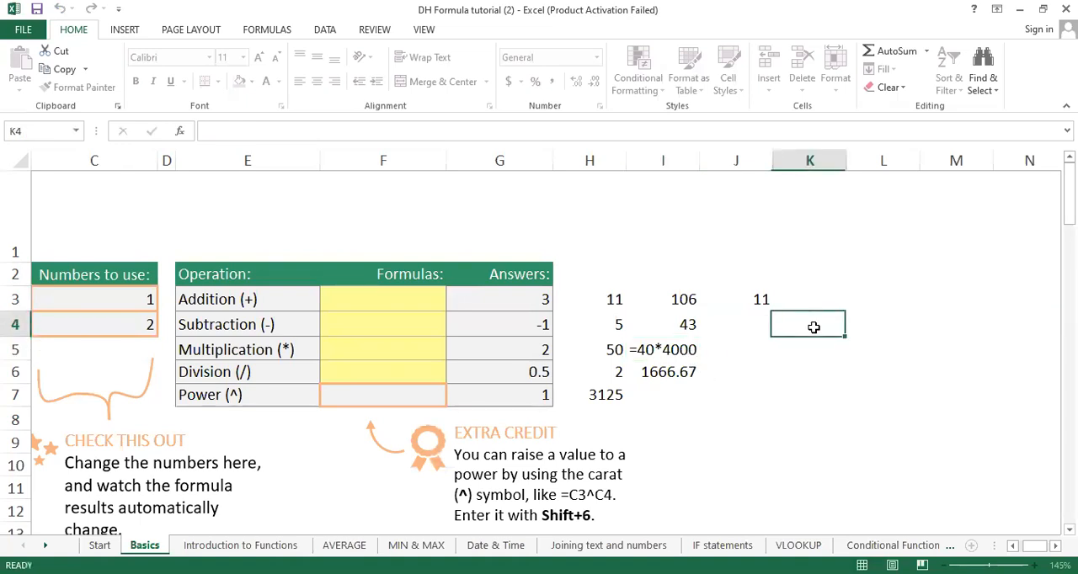
pyautogui.doubleClick(687, 371)
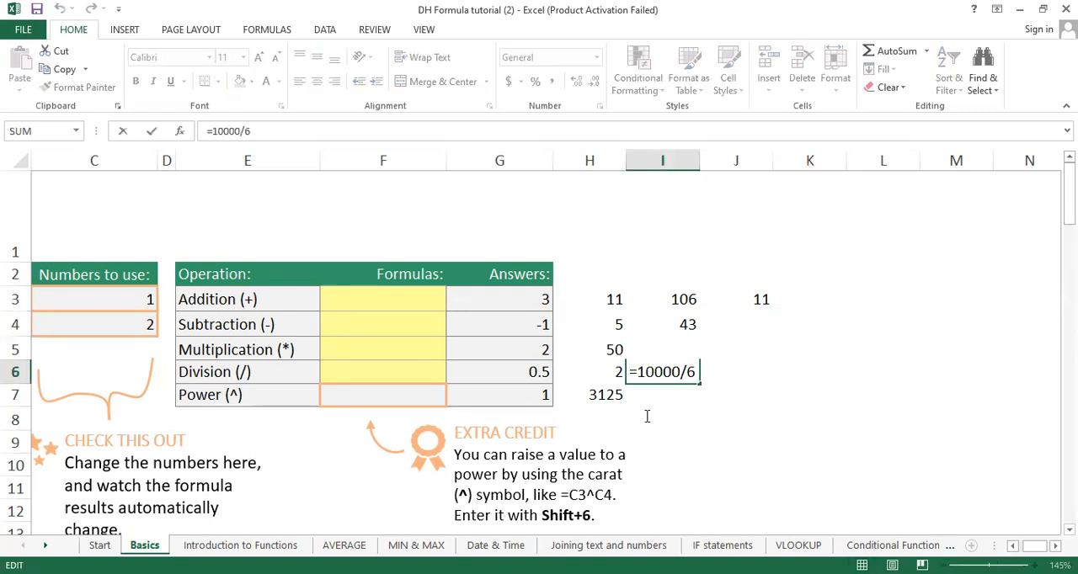
pyautogui.click(715, 388)
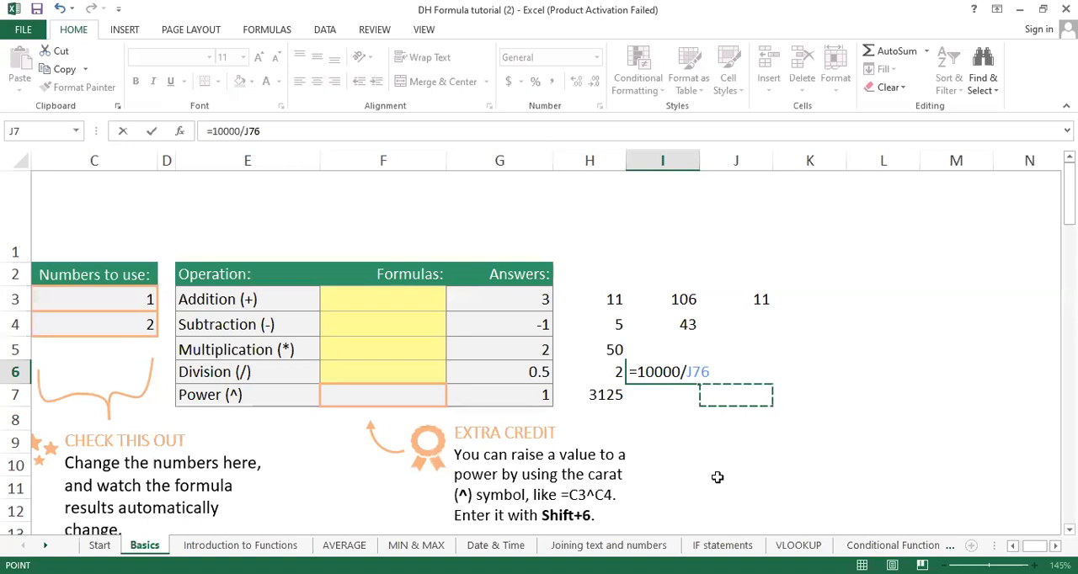
pyautogui.press('BackSpace')
pyautogui.press('Escape')
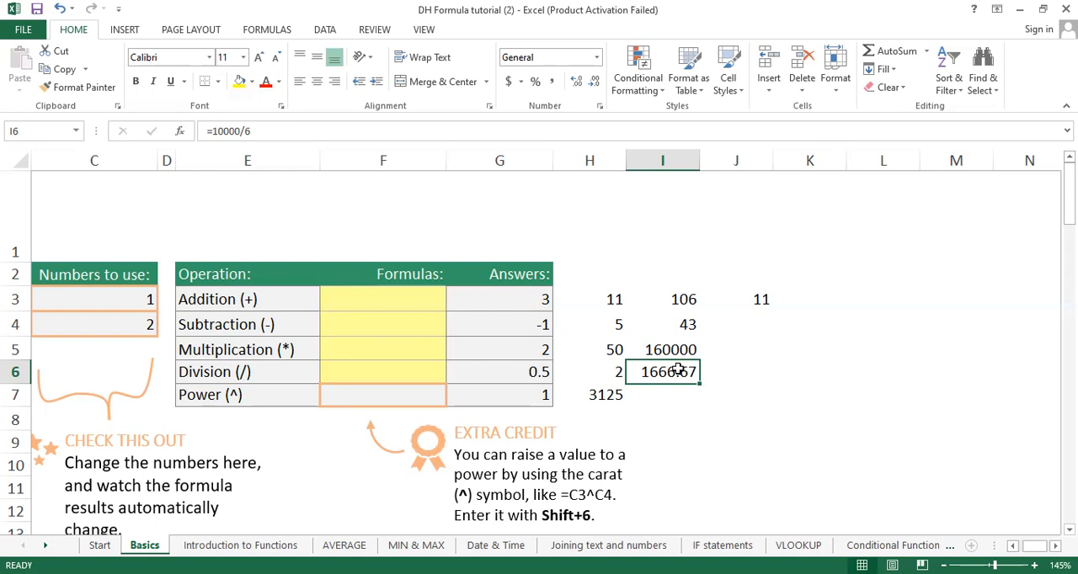
# Step: Clear the SUM formula from cell J3
pyautogui.doubleClick(770, 312)
pyautogui.scroll(12, 770, 311)
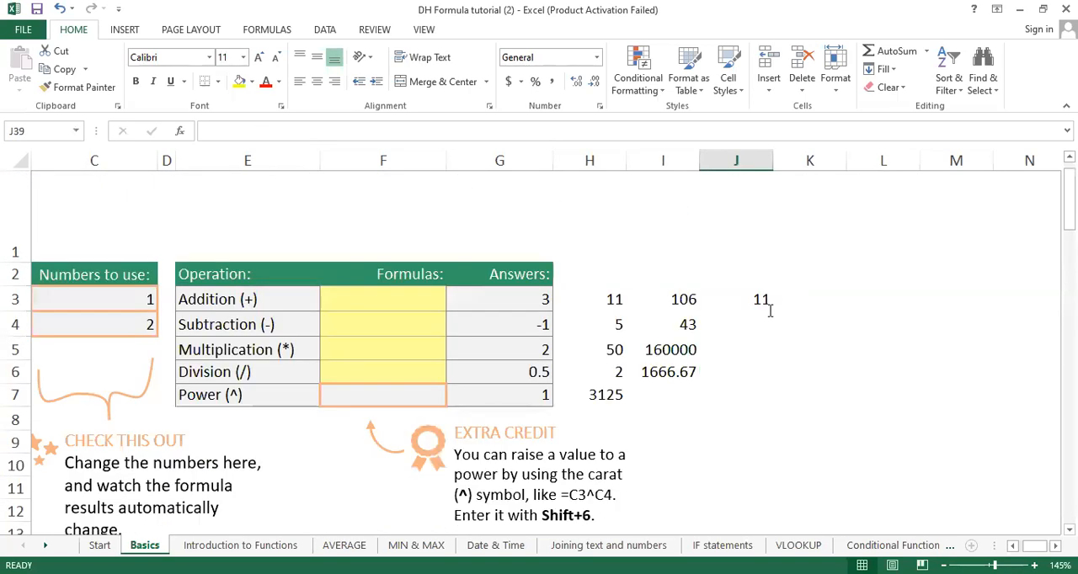
pyautogui.click(726, 310)
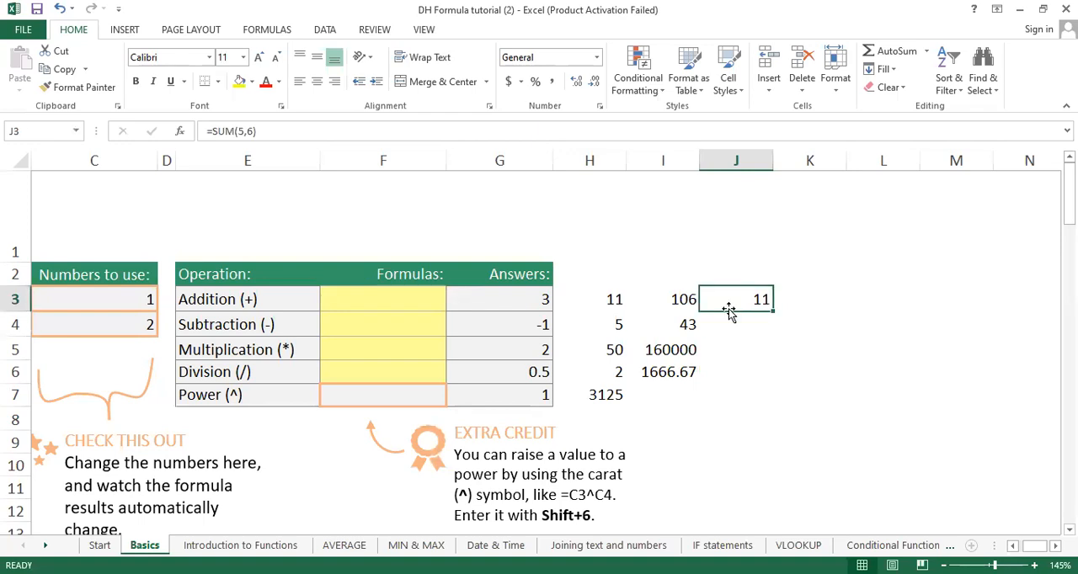
pyautogui.click(848, 304)
pyautogui.click(734, 298)
pyautogui.press('BackSpace')
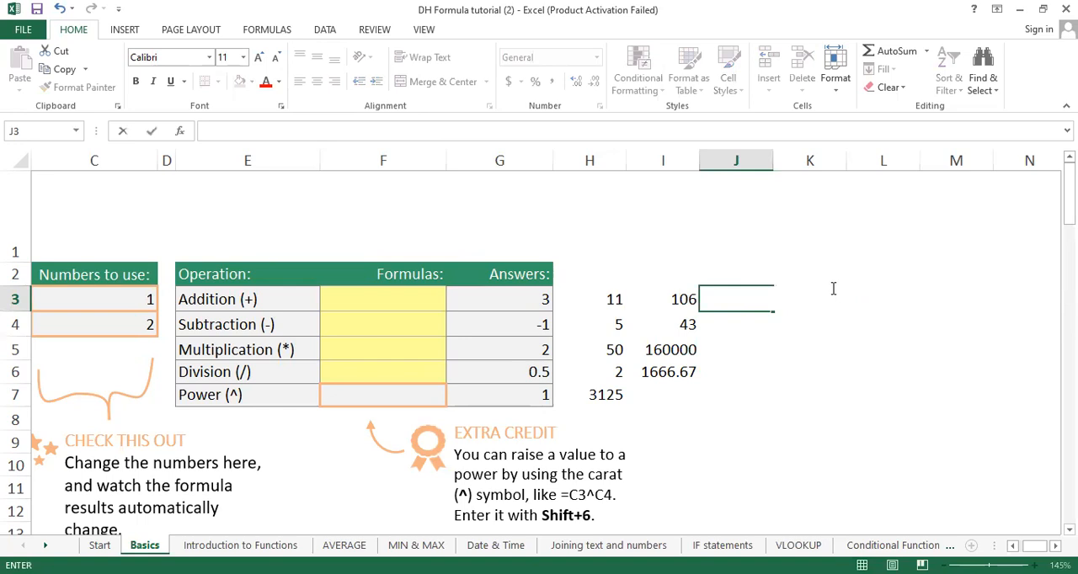
pyautogui.click(804, 439)
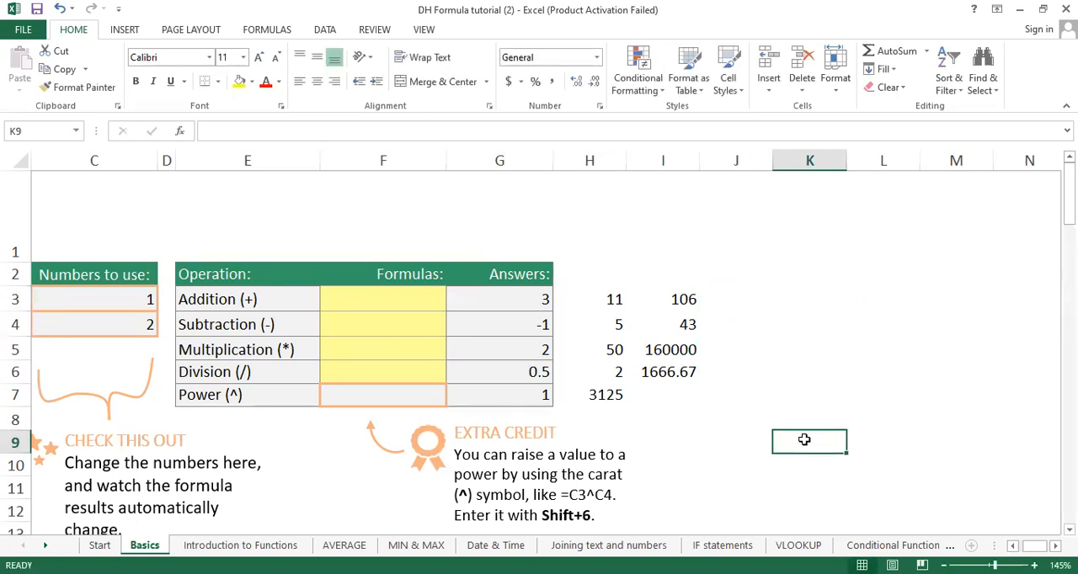
# Step: Write =SUM(H3,I3) in cell K3, referencing the two addition results separately
pyautogui.click(800, 302)
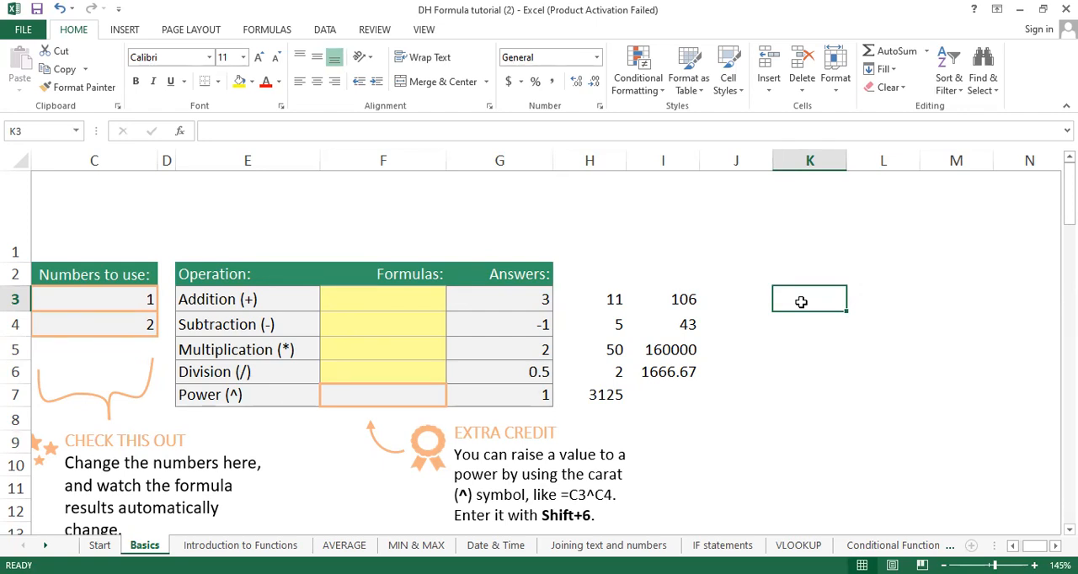
pyautogui.write('=')
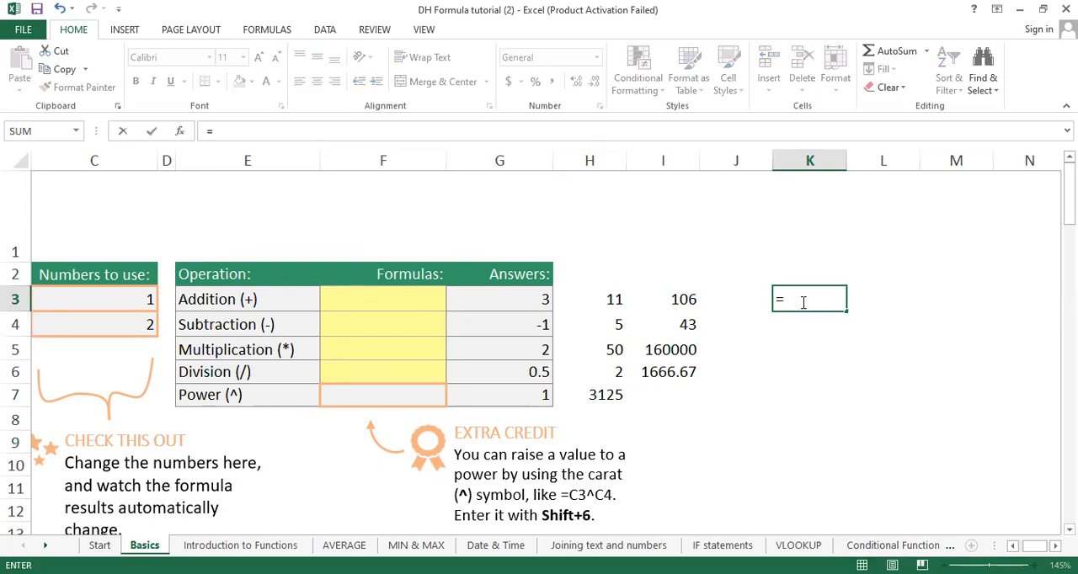
pyautogui.write('SUM(')
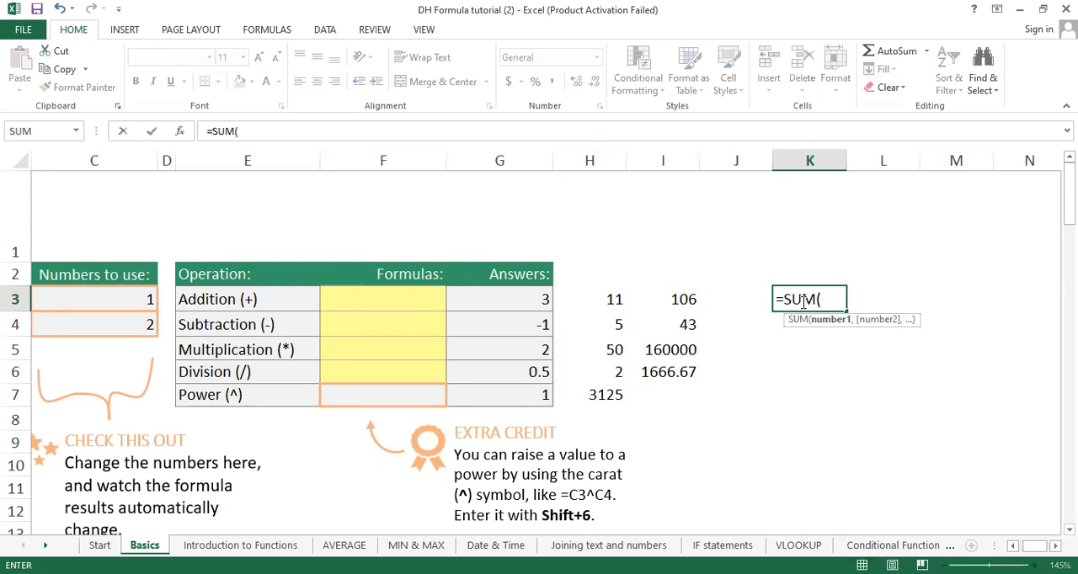
pyautogui.click(609, 299)
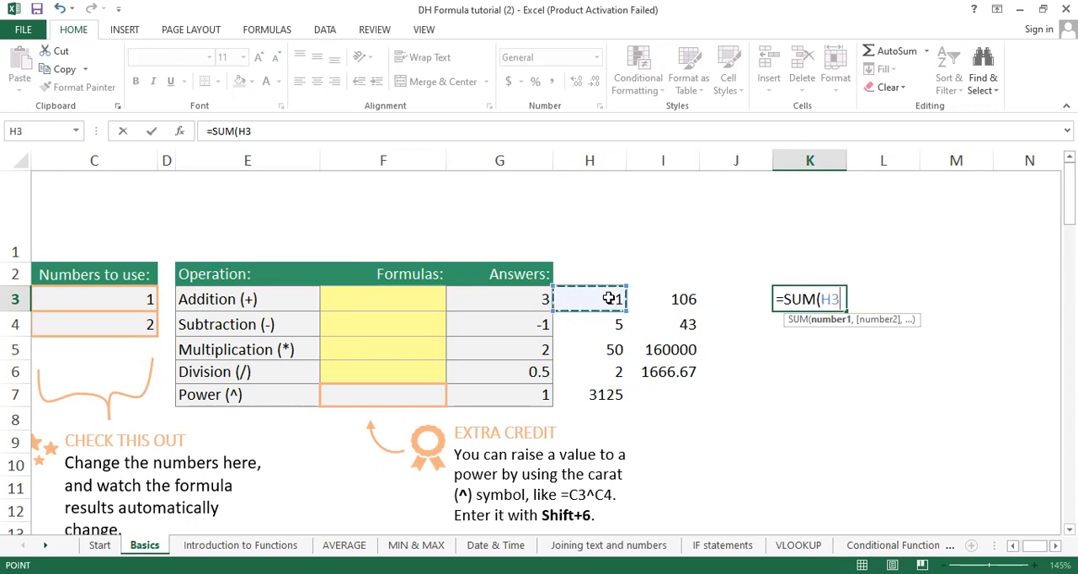
pyautogui.write(',')
pyautogui.click(684, 299)
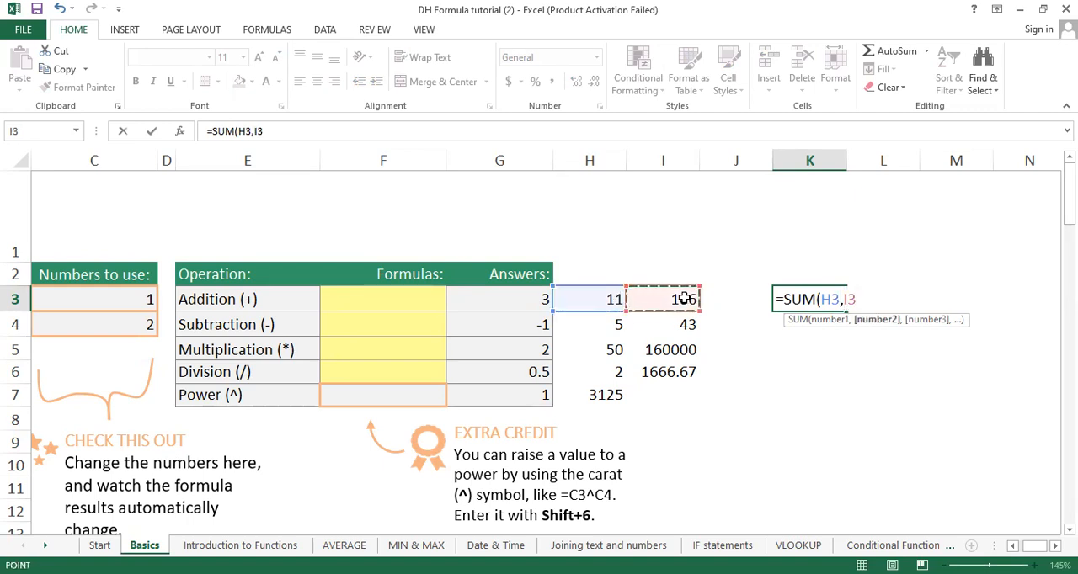
pyautogui.write(')')
pyautogui.press('Return')
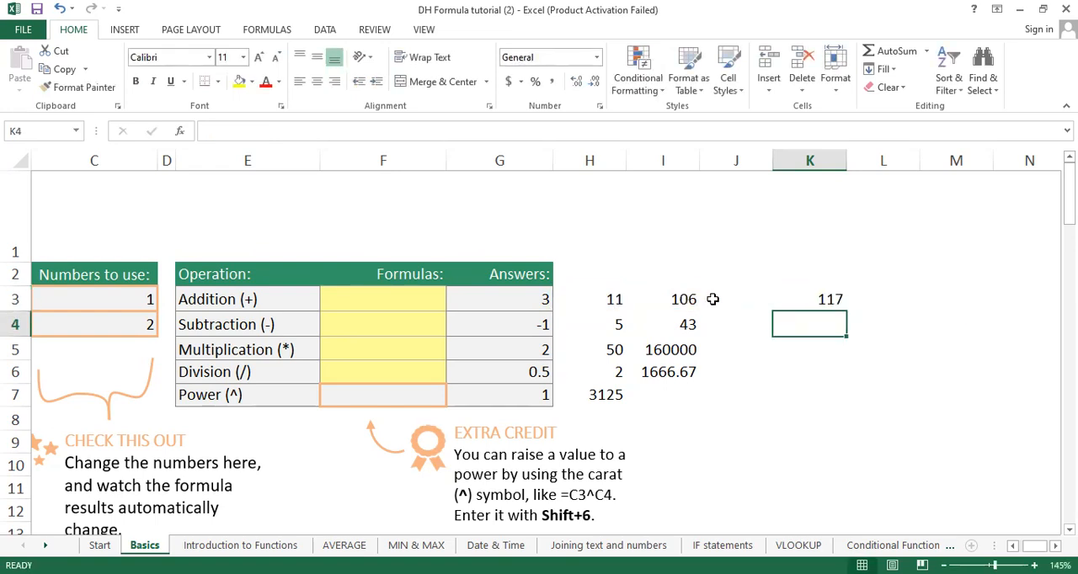
# Step: Write =SUM(H3:I3) in cell L3, referencing the two addition results as a range
pyautogui.click(891, 299)
pyautogui.write('=')
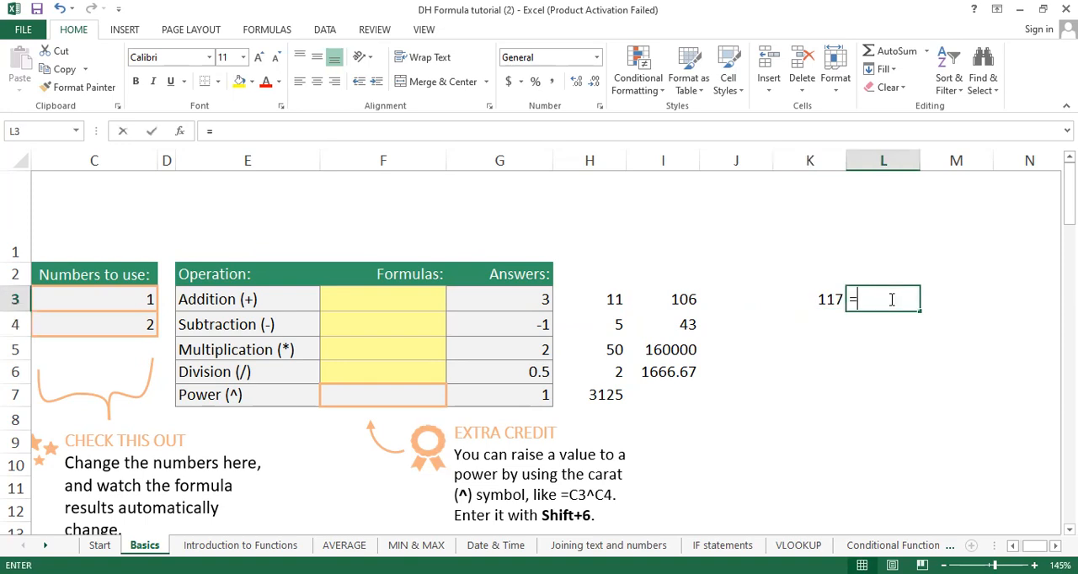
pyautogui.write('SUM(')
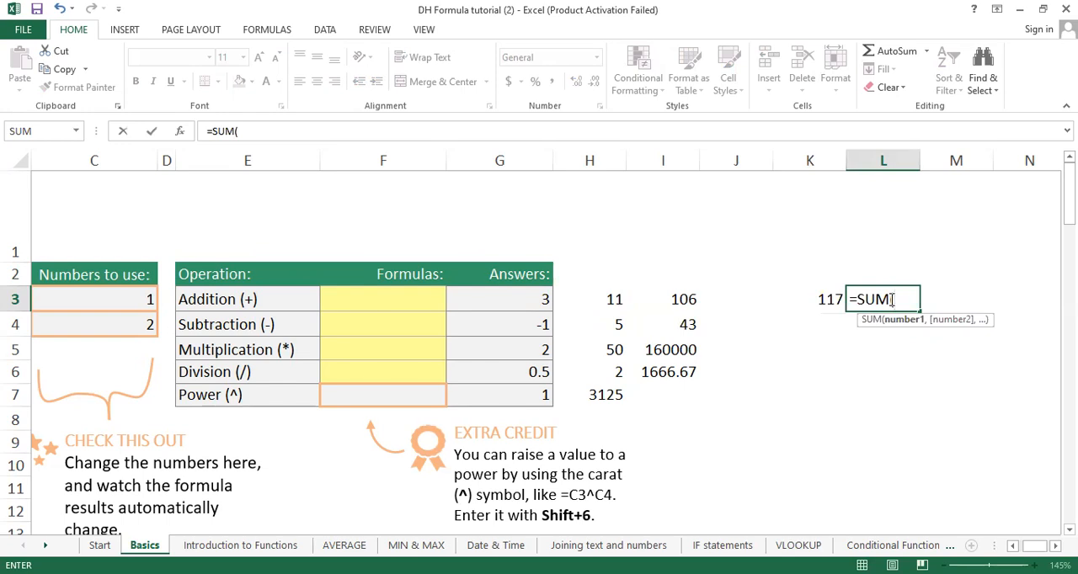
pyautogui.moveTo(607, 301); pyautogui.dragTo(688, 300)
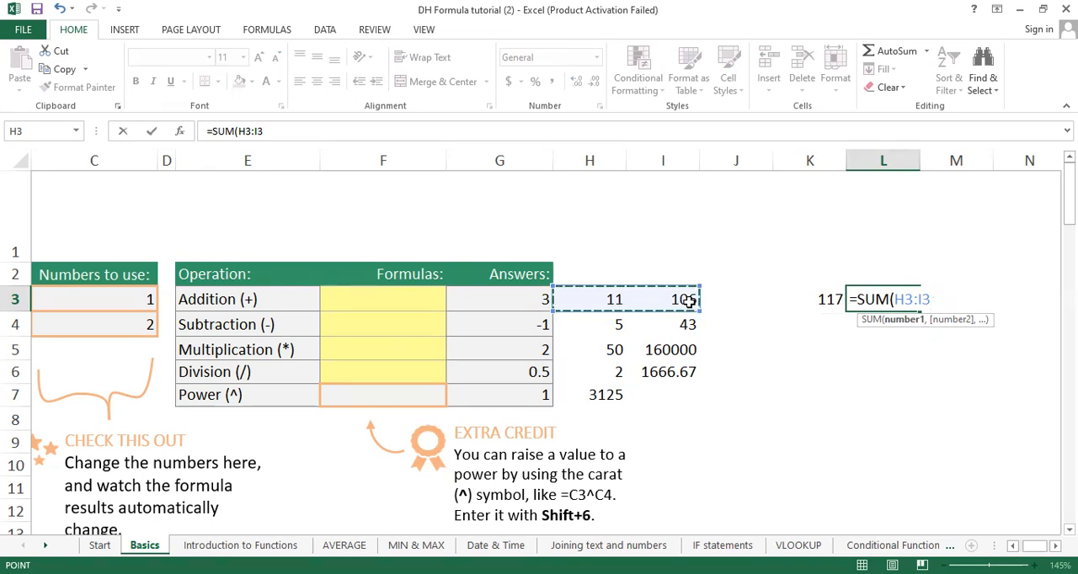
pyautogui.write(')')
pyautogui.press('Return')
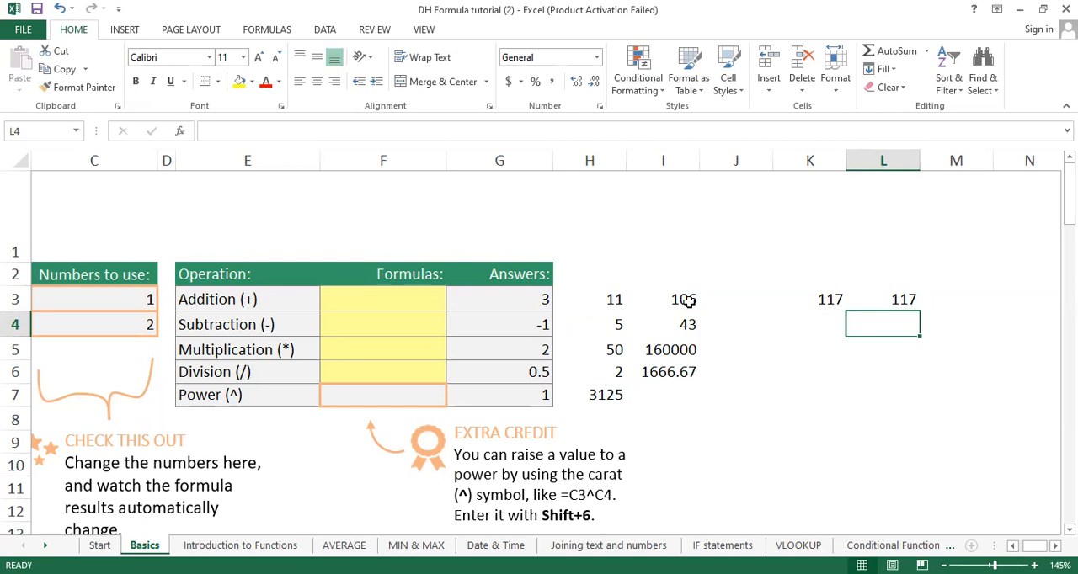
# Step: Compare the comma-separated SUM formula in K3 with the range-based SUM formula in L3
pyautogui.click(835, 304)
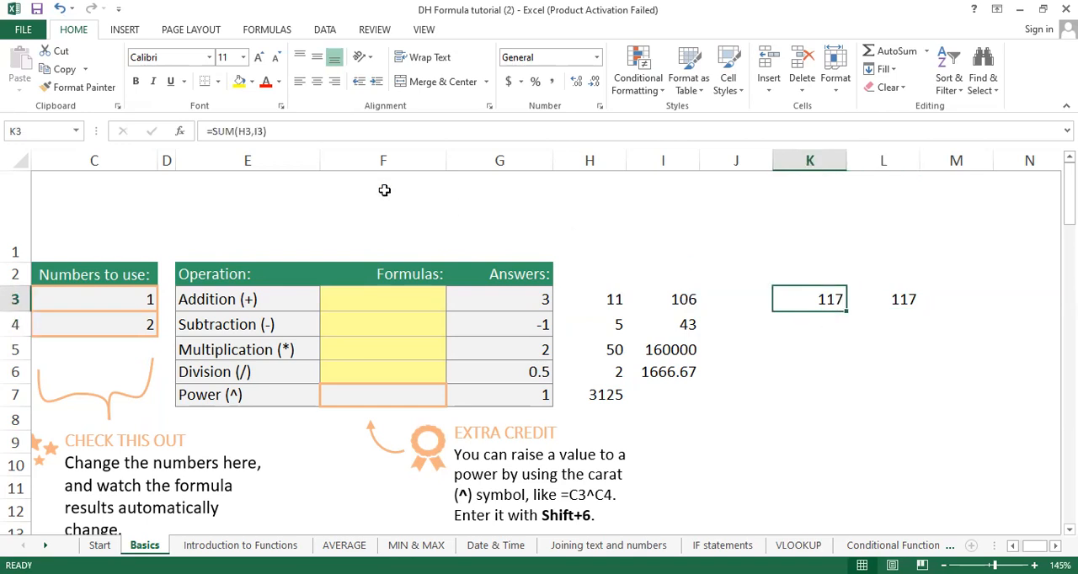
pyautogui.click(723, 301)
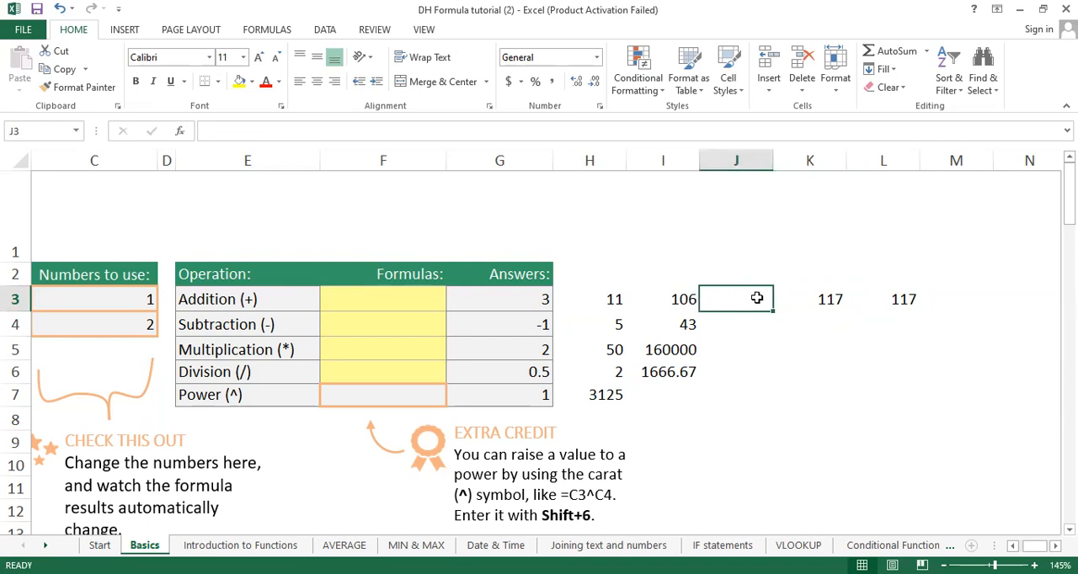
pyautogui.click(898, 298)
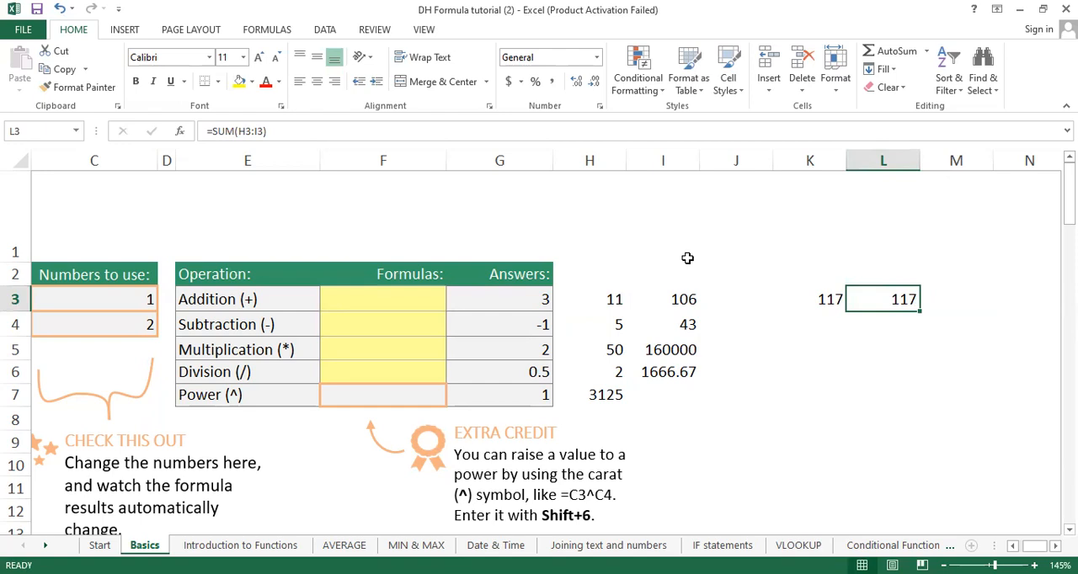
# Step: Extend the SUM range in L3 to H3:J3, and cut the formula back to =SUM(H
pyautogui.click(253, 134)
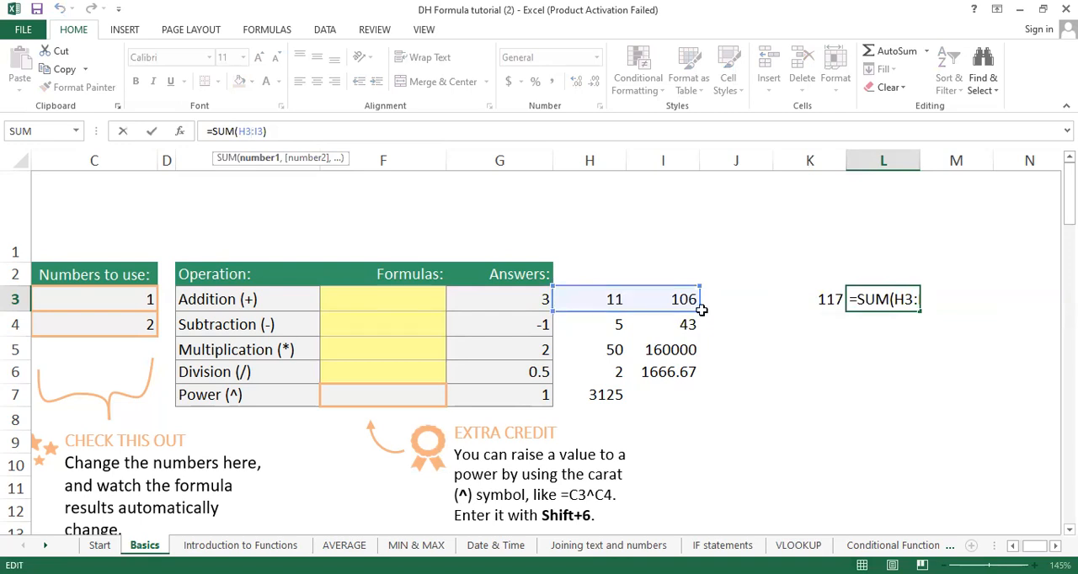
pyautogui.moveTo(695, 310); pyautogui.dragTo(749, 313)
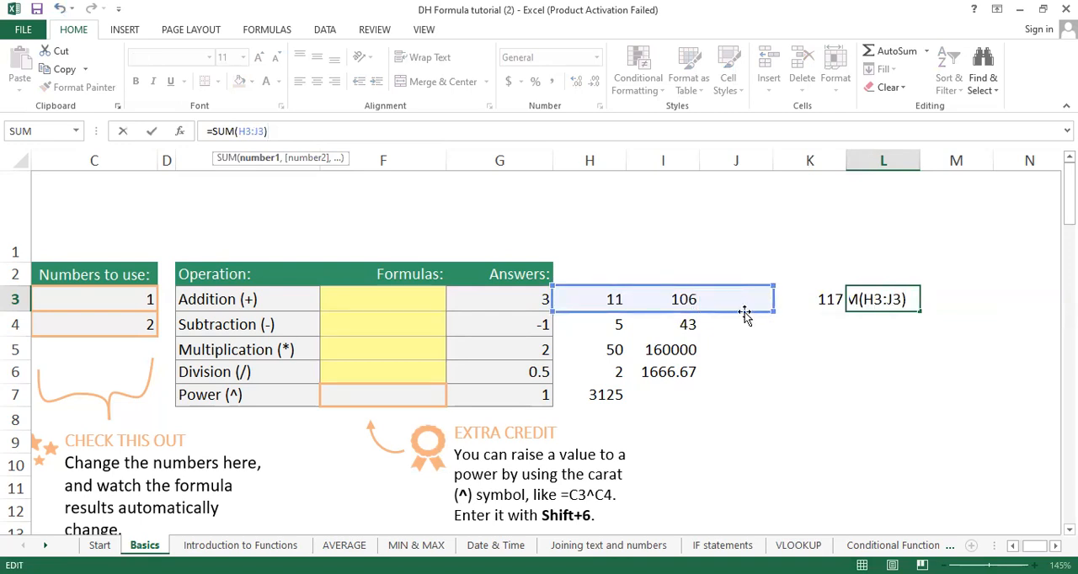
pyautogui.press('BackSpace')
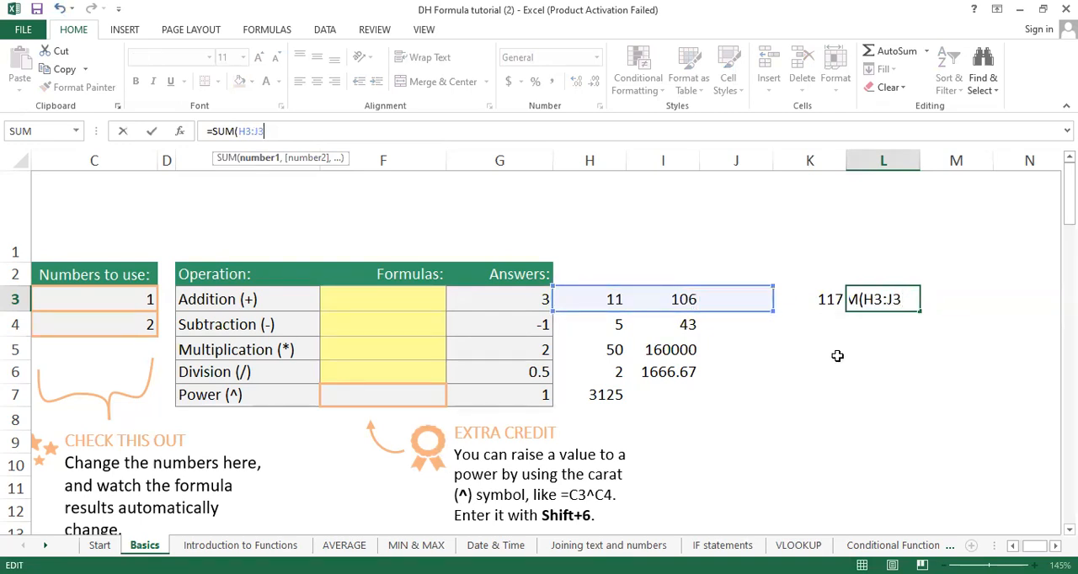
pyautogui.press('BackSpace')
pyautogui.press('BackSpace')
pyautogui.press('BackSpace')
pyautogui.press('BackSpace')
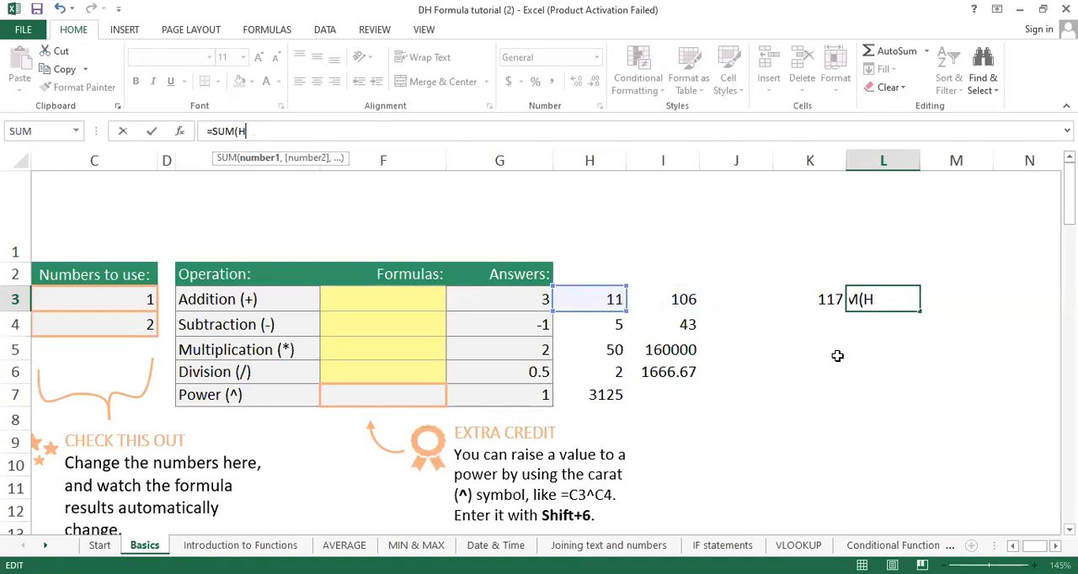
pyautogui.click(779, 352)
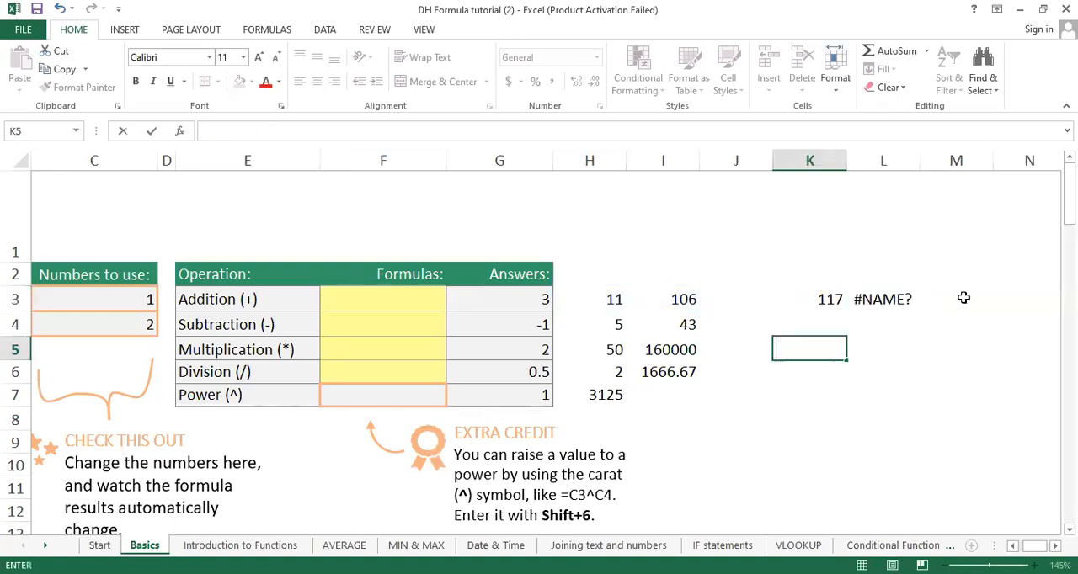
# Step: Clear the SUM formulas from cells L3 and K3
pyautogui.click(900, 295)
pyautogui.press('Delete')
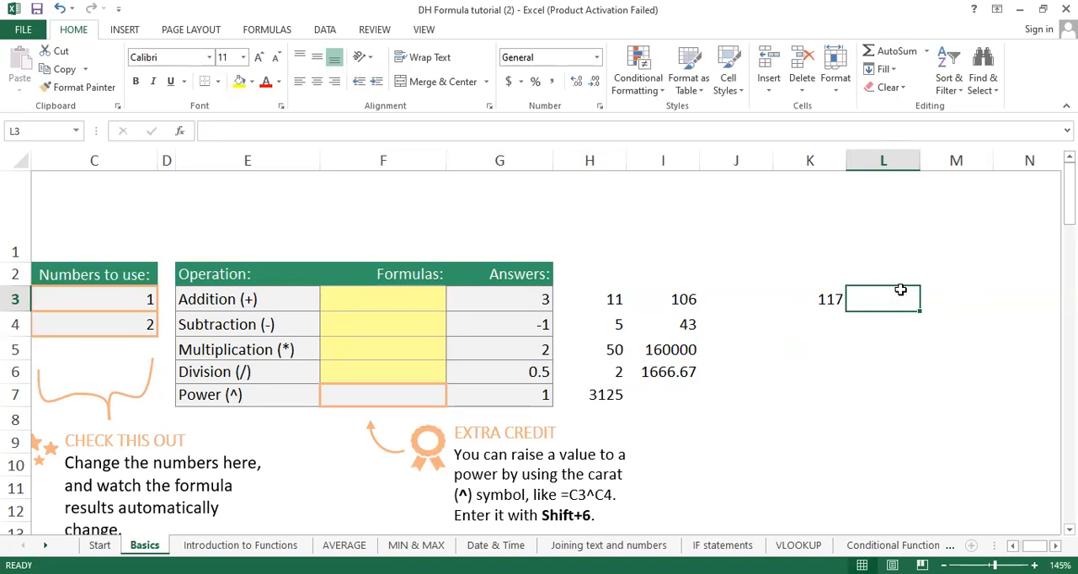
pyautogui.click(927, 364)
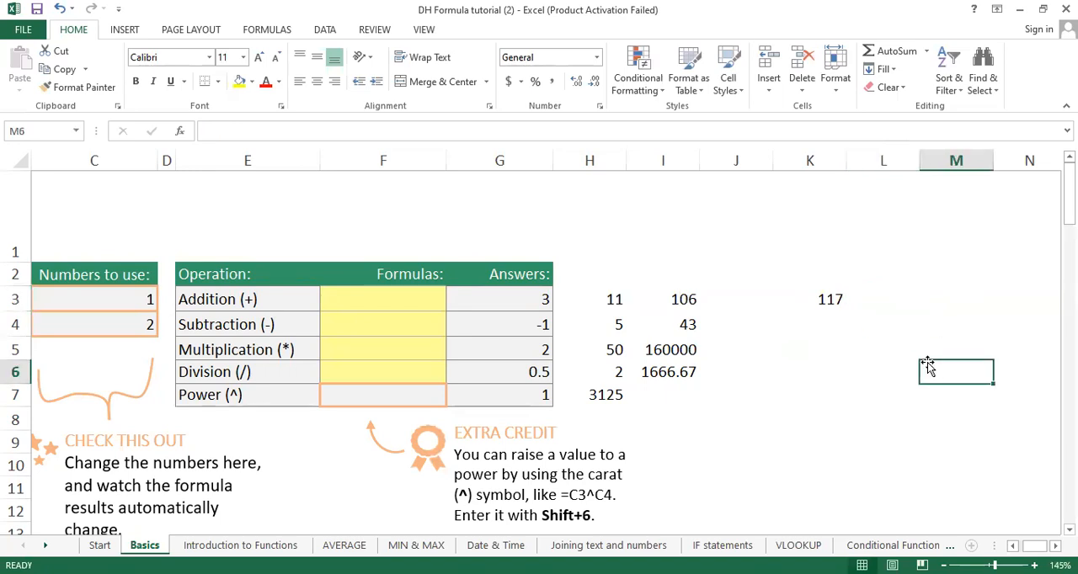
pyautogui.click(733, 300)
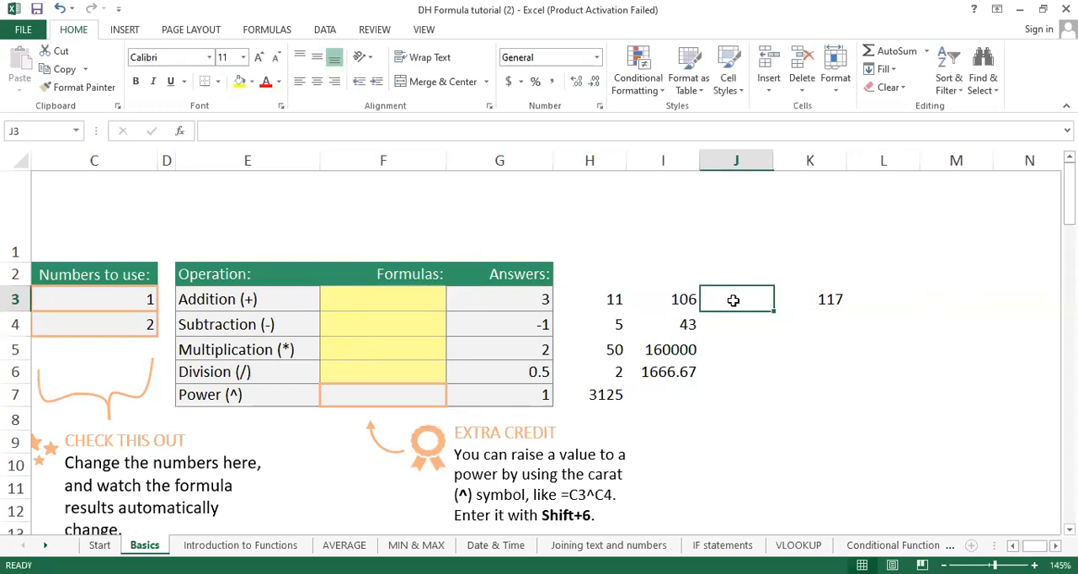
pyautogui.click(830, 296)
pyautogui.press('Delete')
pyautogui.scroll(-3, 830, 296)
pyautogui.scroll(3, 830, 296)
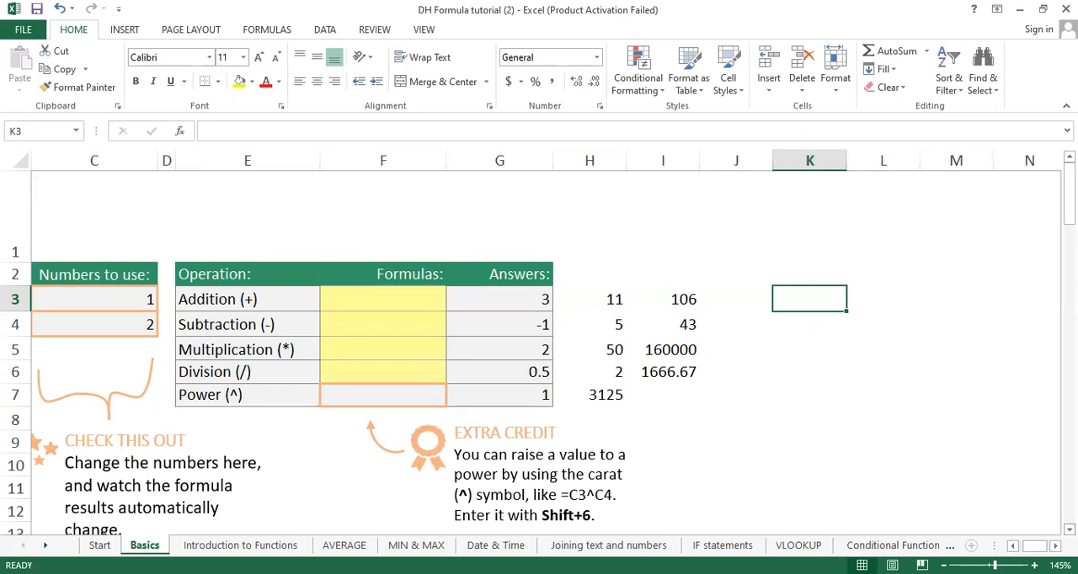
# Step: Enter the numbers 5, 6, 7, 8 and 9 across row 3 in cells M3 to Q3
pyautogui.click(1055, 546)
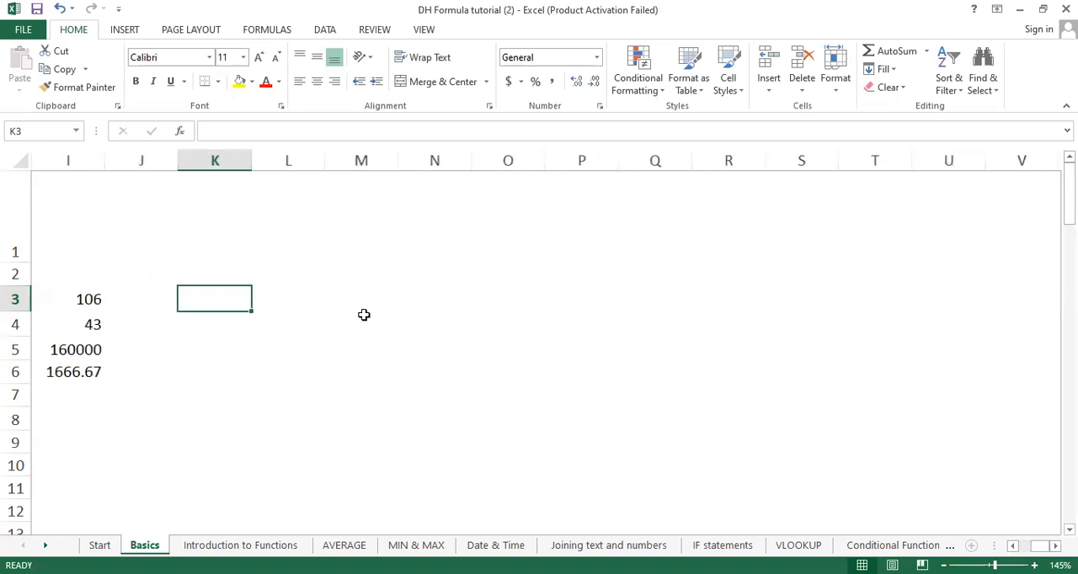
pyautogui.click(340, 291)
pyautogui.doubleClick(336, 288)
pyautogui.write('5')
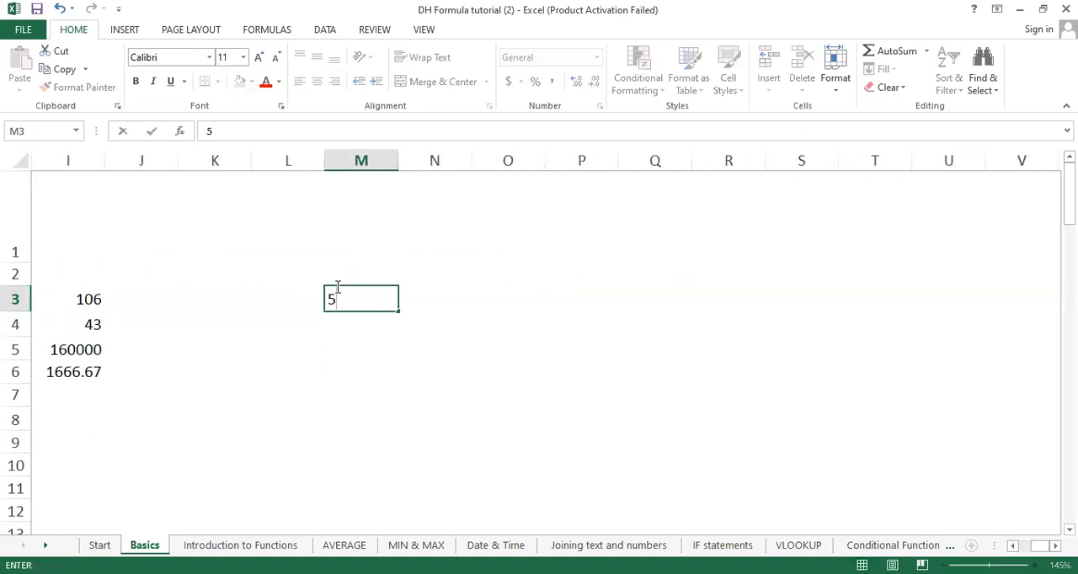
pyautogui.press('Tab')
pyautogui.write('6')
pyautogui.press('Tab')
pyautogui.write('7')
pyautogui.press('Tab')
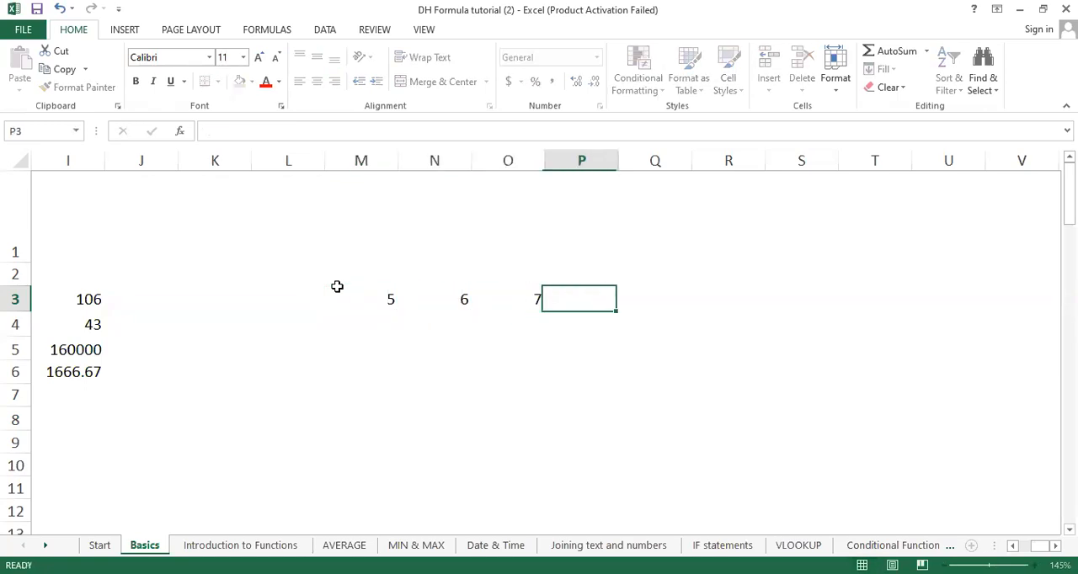
pyautogui.write('8')
pyautogui.press('Tab')
pyautogui.write('9')
pyautogui.press('Tab')
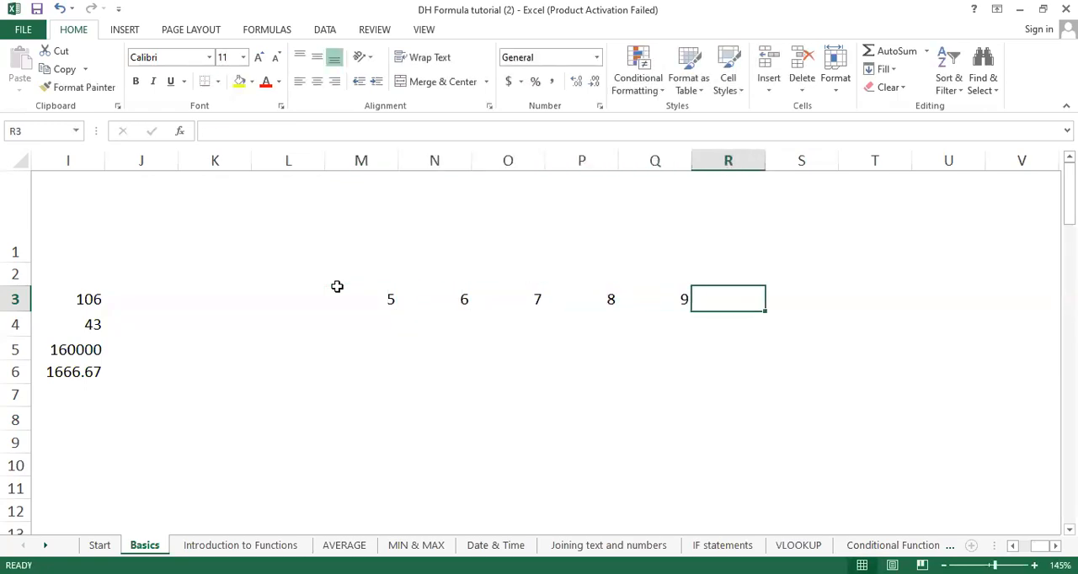
# Step: Extend the number row by entering 2 in cell S3 and 32 in cell R3
pyautogui.write('0')
pyautogui.press('BackSpace')
pyautogui.press('Tab')
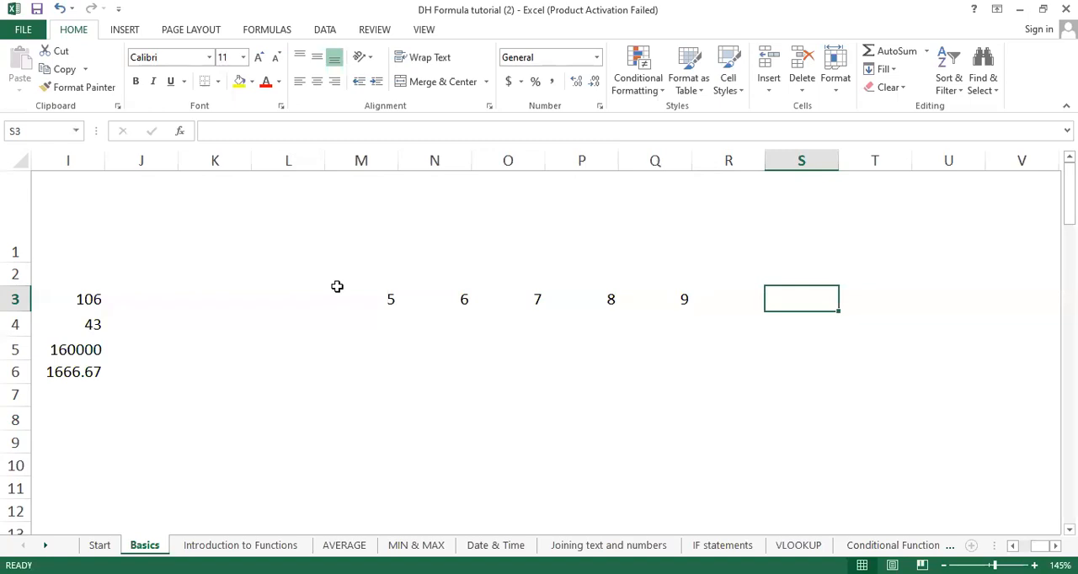
pyautogui.write('2')
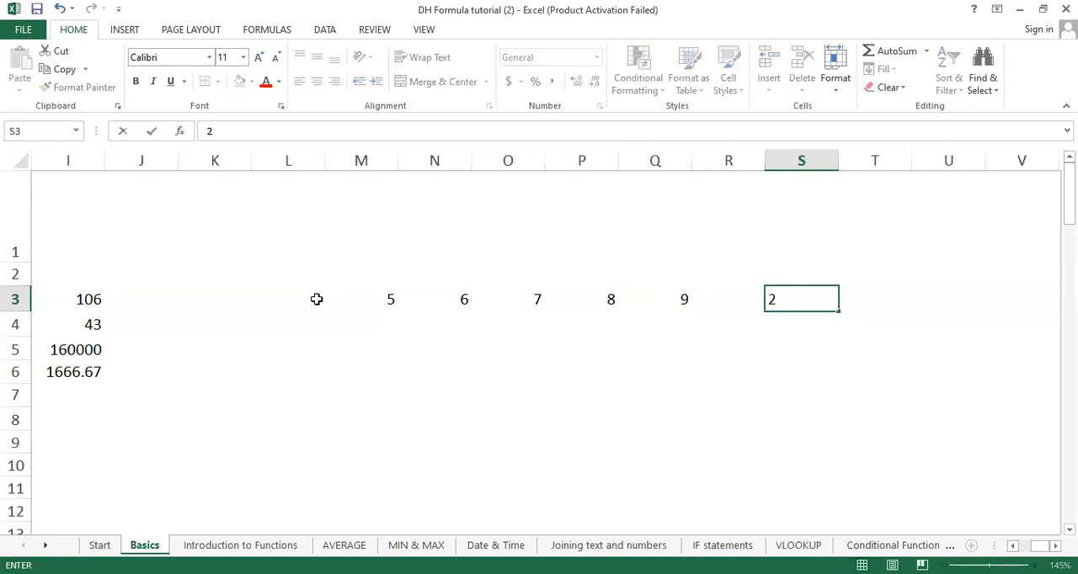
pyautogui.click(732, 299)
pyautogui.write('32')
pyautogui.press('Return')
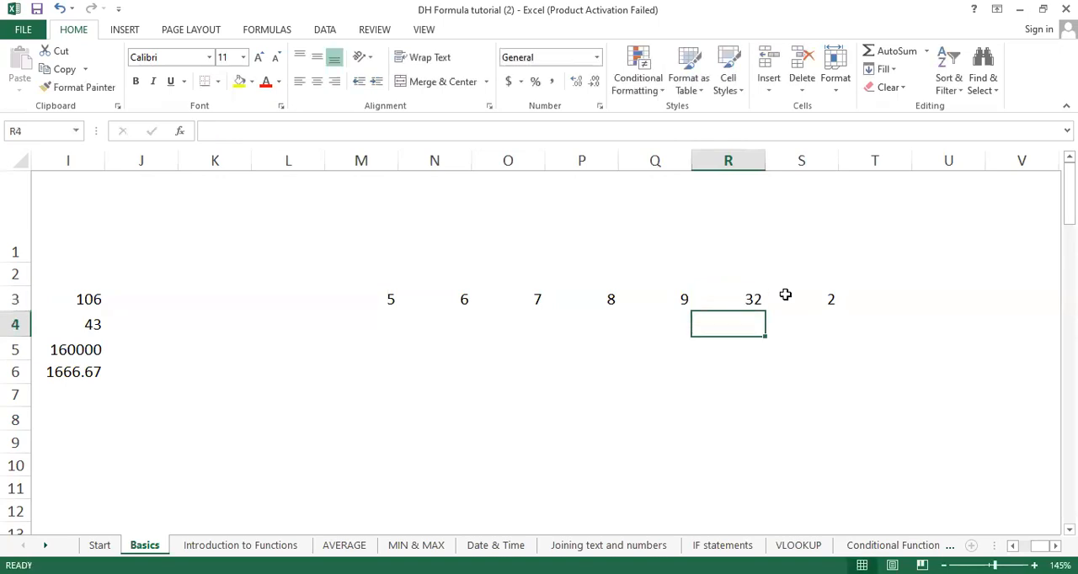
# Step: Clear cell S3, build =SUM(M3,N3,O3,P3,Q3,R3) there with each cell listed separately, and discard the formula
pyautogui.click(806, 302)
pyautogui.press('Delete')
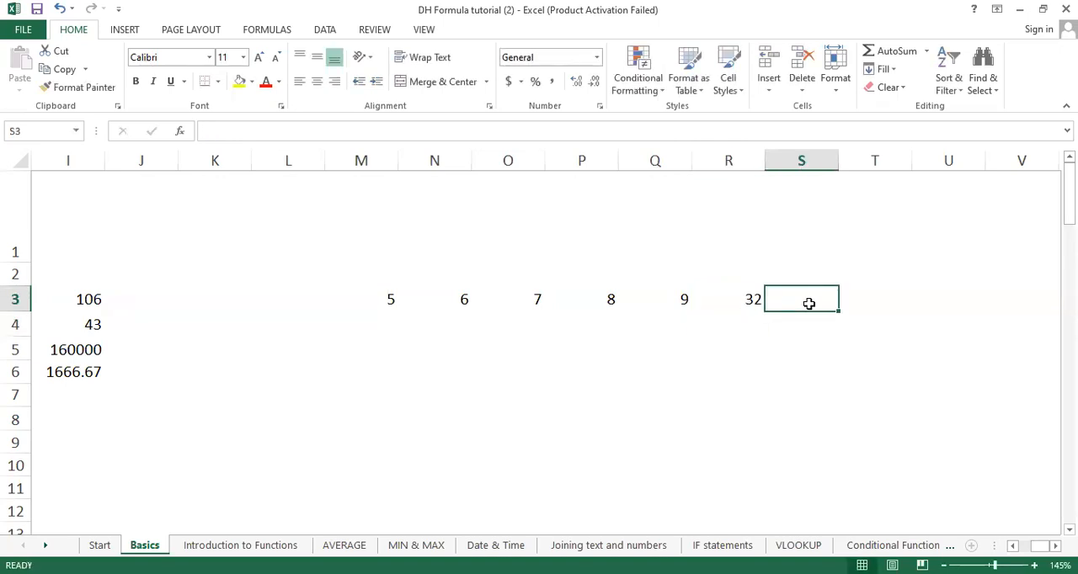
pyautogui.write('=')
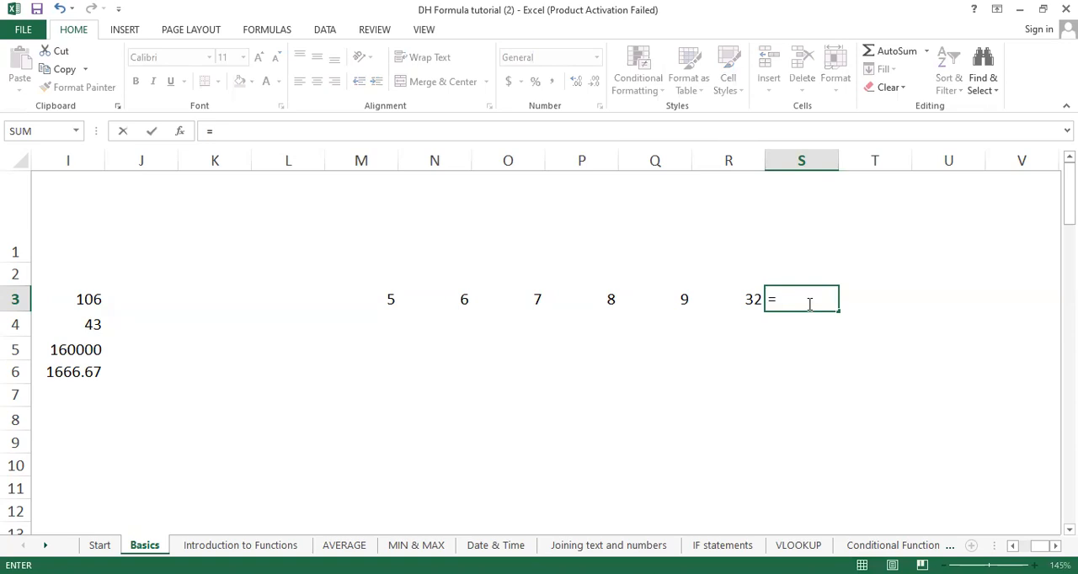
pyautogui.write('SUM(')
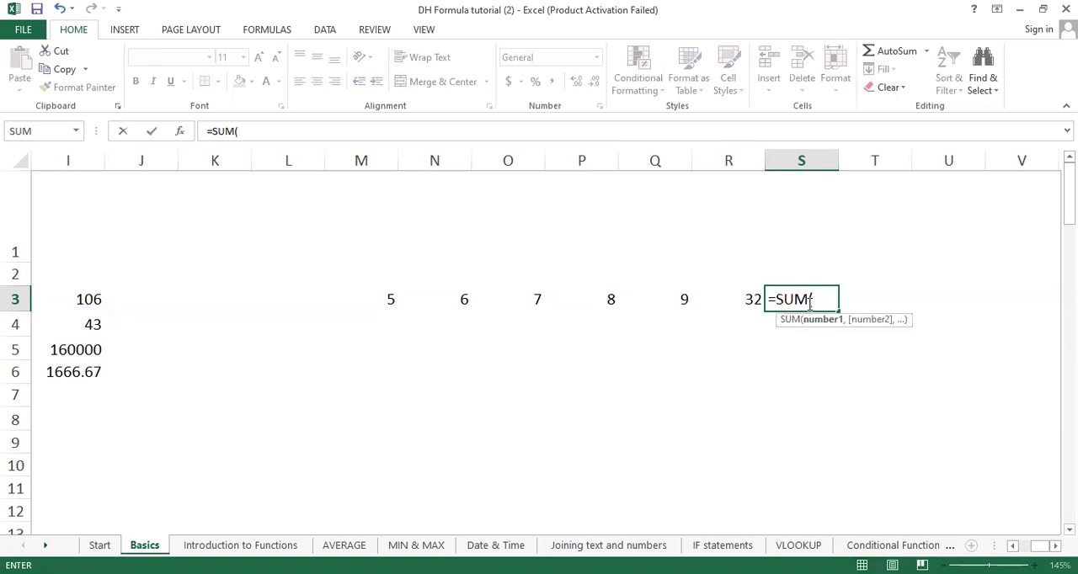
pyautogui.click(389, 301)
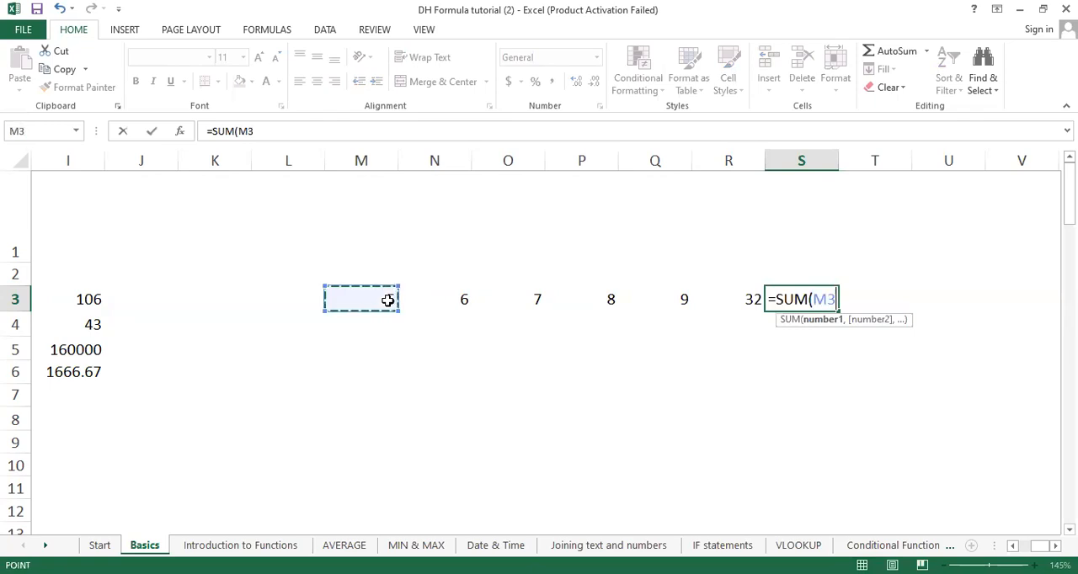
pyautogui.write(',')
pyautogui.click(459, 298)
pyautogui.write(',')
pyautogui.click(533, 303)
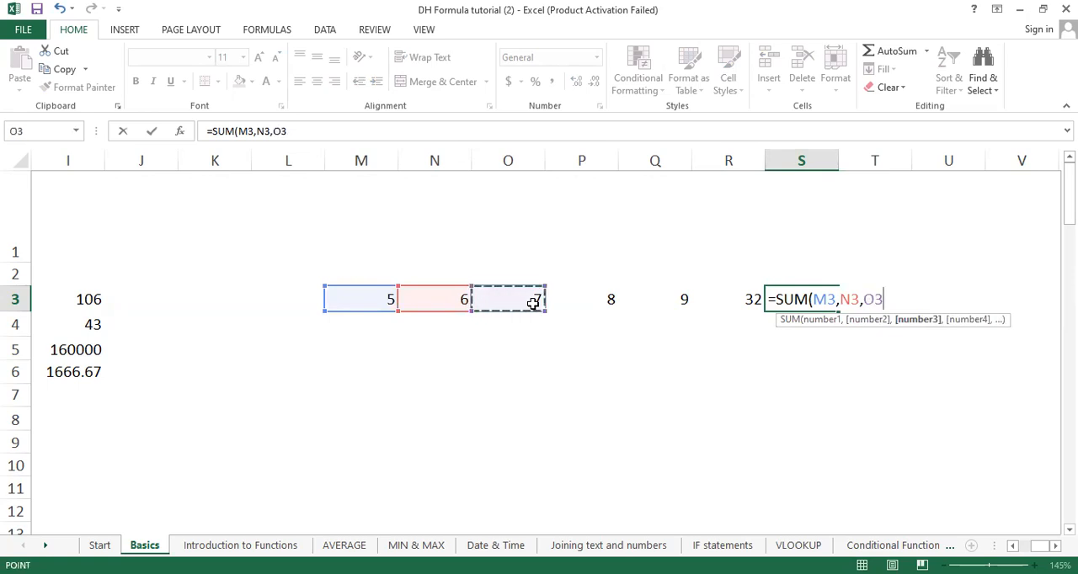
pyautogui.write(',')
pyautogui.click(594, 300)
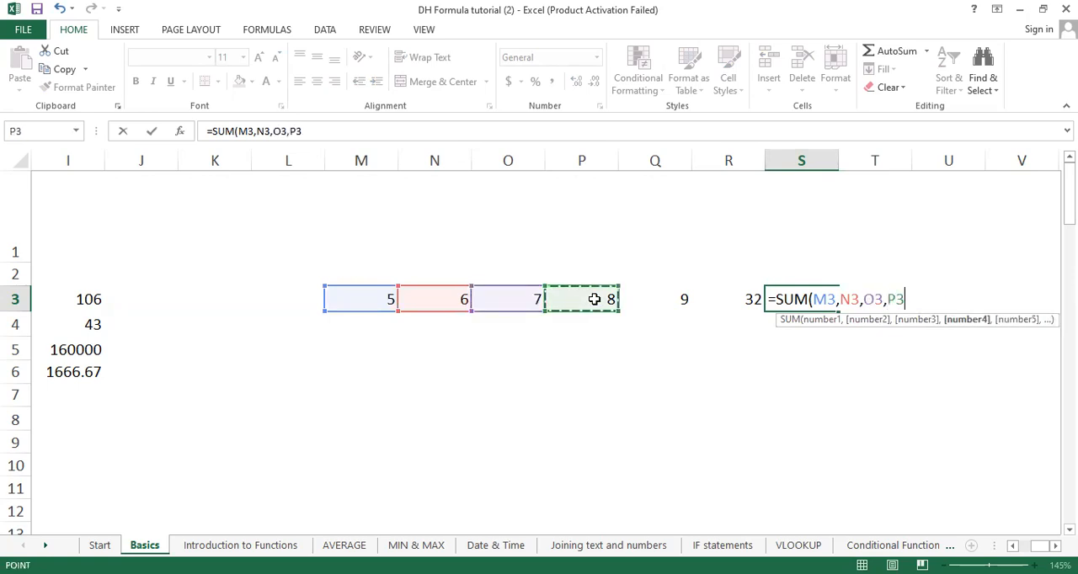
pyautogui.write(',')
pyautogui.click(686, 296)
pyautogui.write(',')
pyautogui.click(753, 300)
pyautogui.write(')')
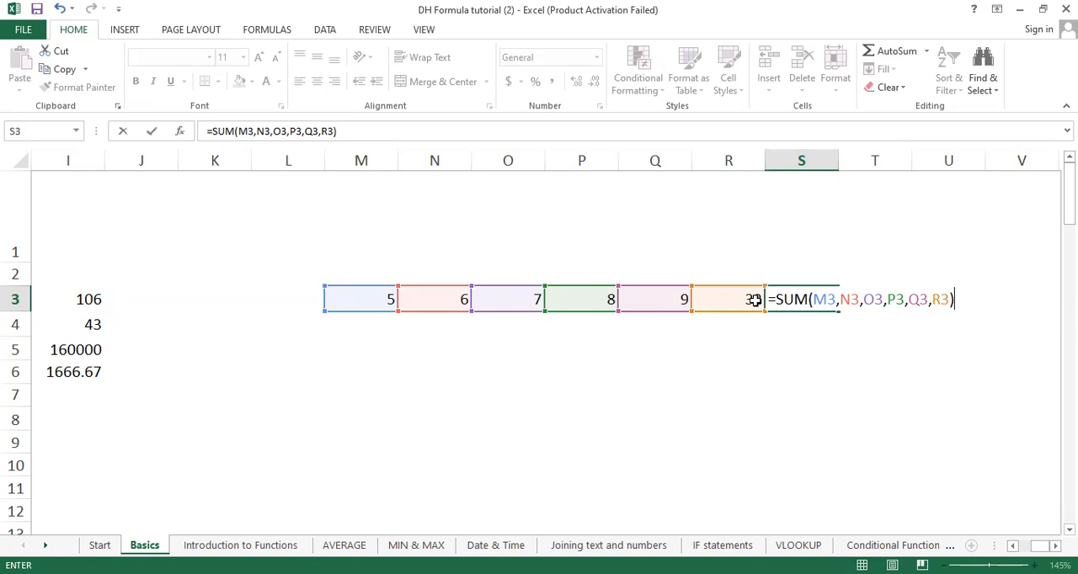
pyautogui.press('Escape')
# Step: Try adding the row's numbers directly in S3 with =5+6+7, and erase the typed numbers
pyautogui.write('=')
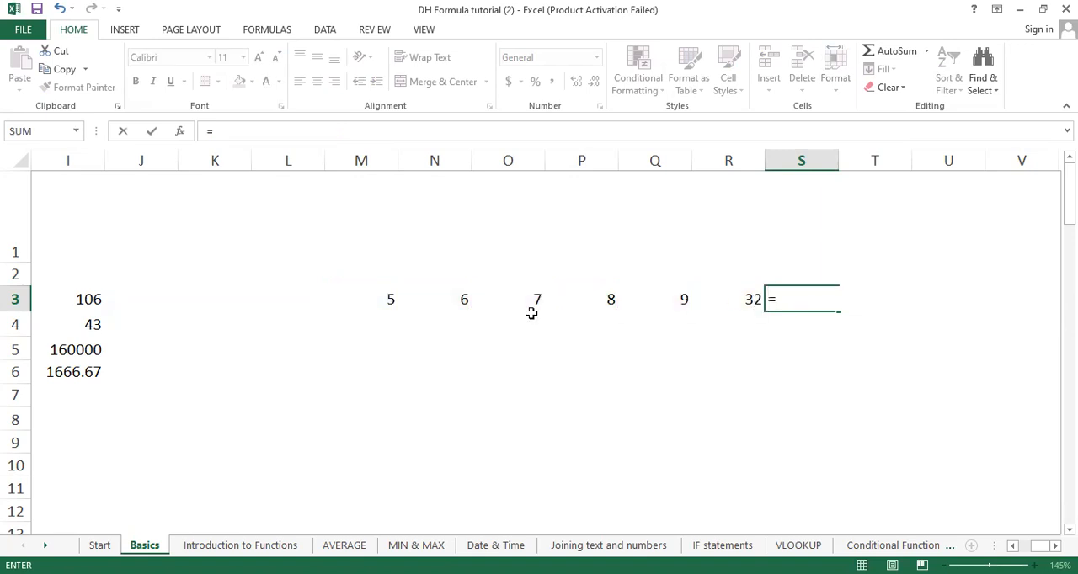
pyautogui.write('5+6')
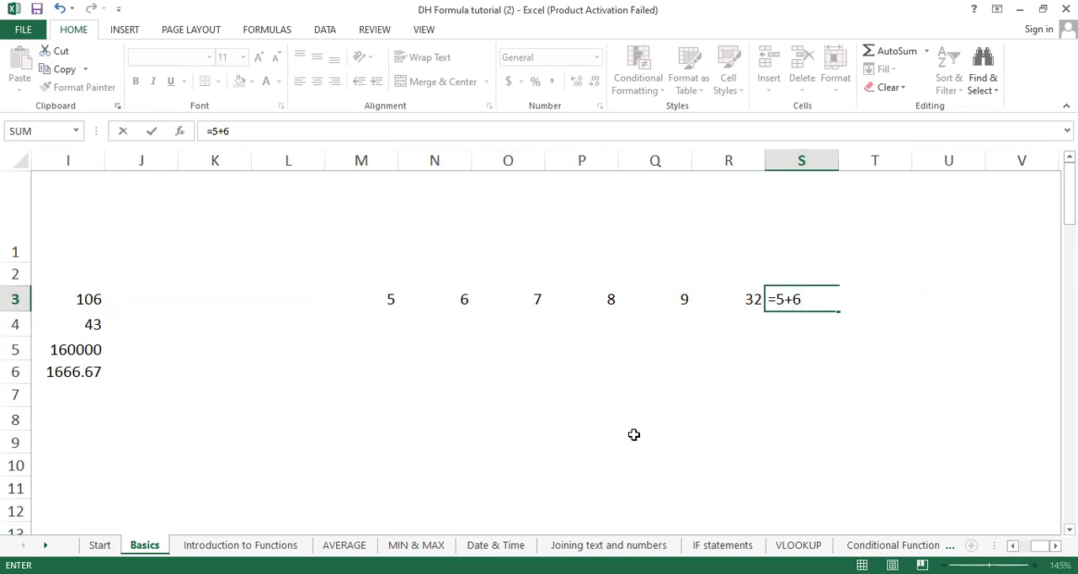
pyautogui.write('+7')
pyautogui.press('BackSpace')
pyautogui.press('BackSpace')
pyautogui.press('BackSpace')
pyautogui.press('BackSpace')
pyautogui.press('BackSpace')
# Step: Total the number row in S3 with the range formula =SUM(M3:R3)
pyautogui.write('SUM')
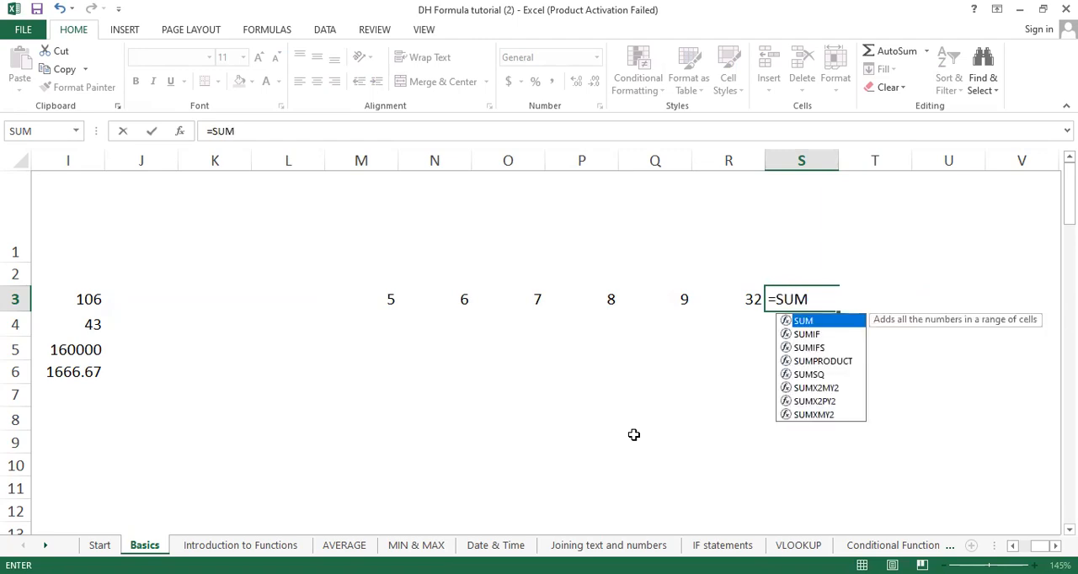
pyautogui.write('(')
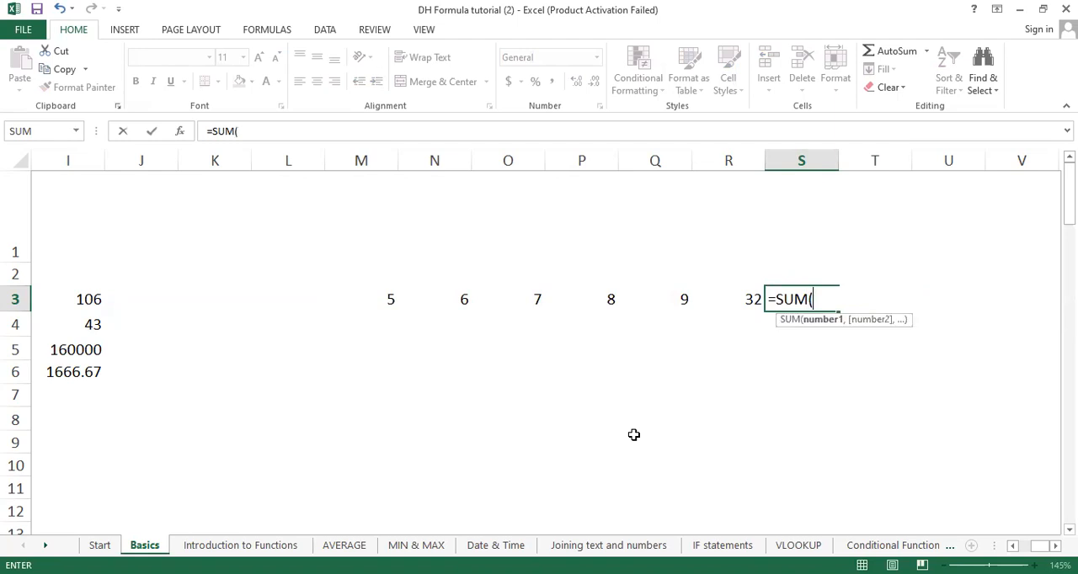
pyautogui.click(383, 298)
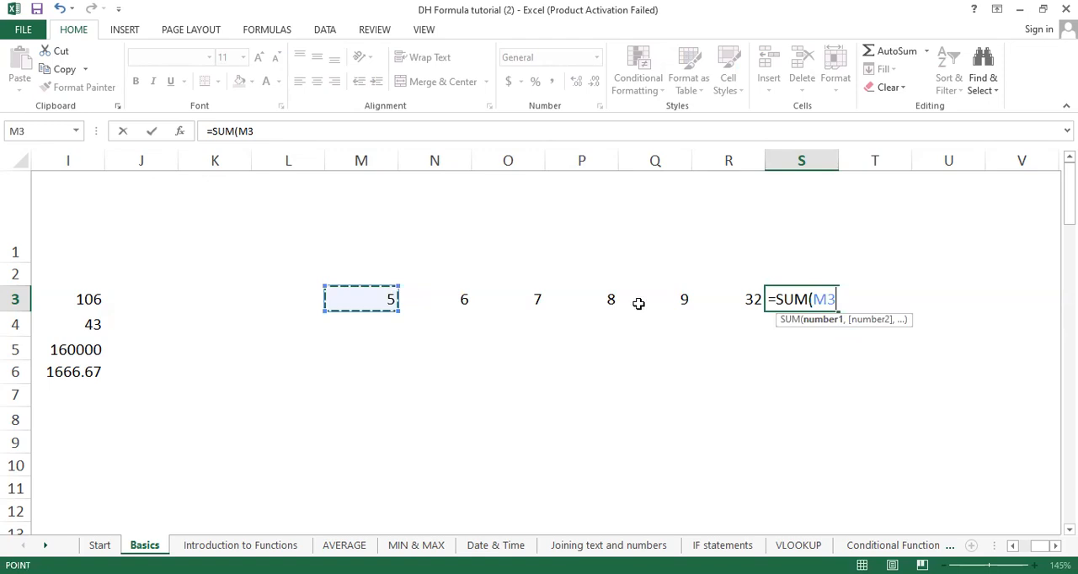
pyautogui.keyDown('shift'); pyautogui.click(750, 296); pyautogui.keyUp('shift')
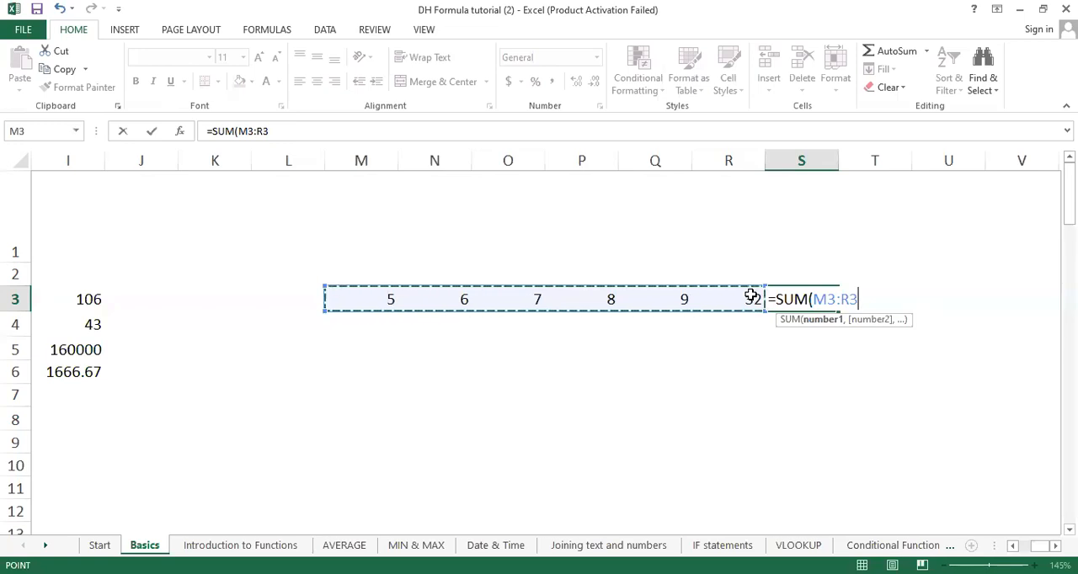
pyautogui.write(')')
pyautogui.press('Return')
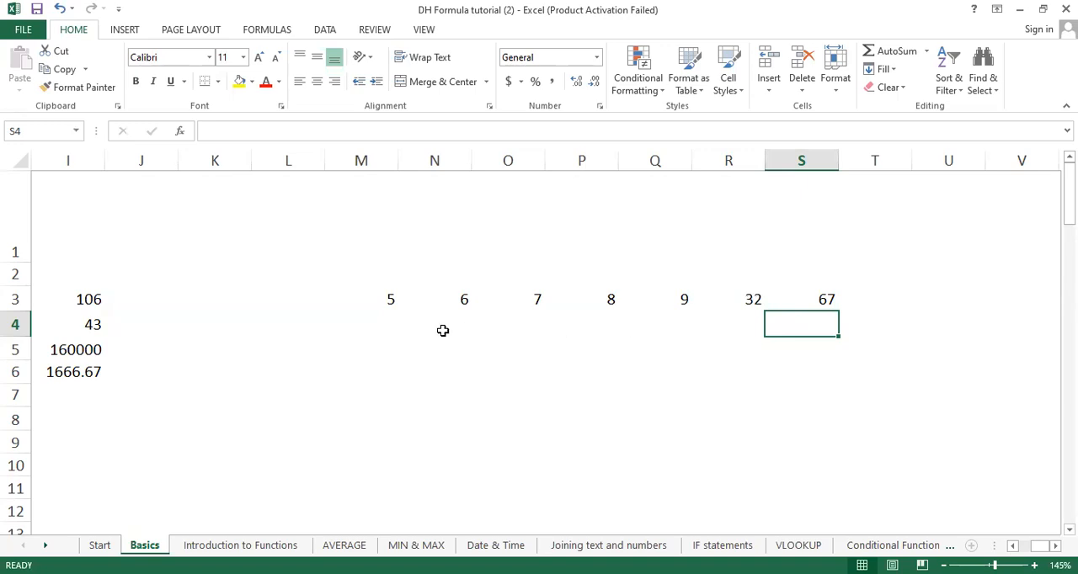
# Step: Clear the practice numbers and their total from cells M3 to S3
pyautogui.moveTo(379, 295); pyautogui.dragTo(836, 301)
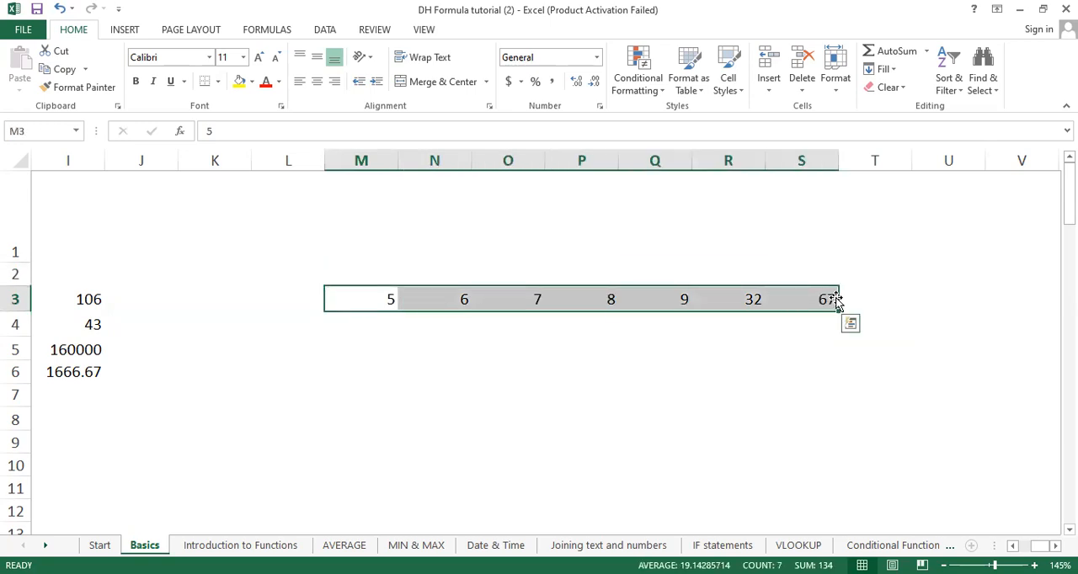
pyautogui.press('Delete')
pyautogui.click(825, 429)
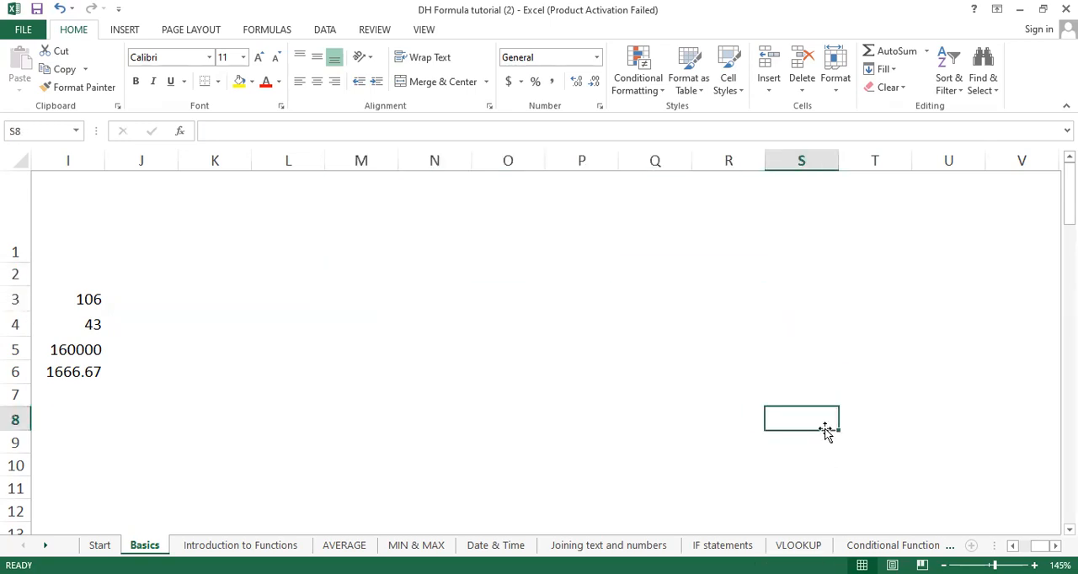
# Step: Switch to the Introduction to Functions sheet and clear the existing Fruit total from cell D7
pyautogui.click(1014, 546)
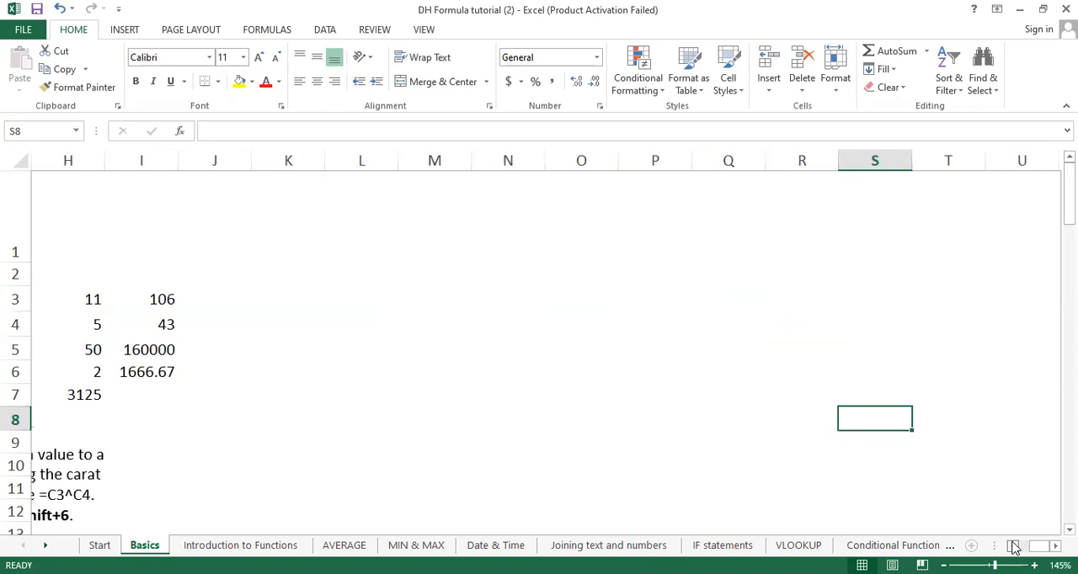
pyautogui.click(1013, 547)
pyautogui.click(1014, 548)
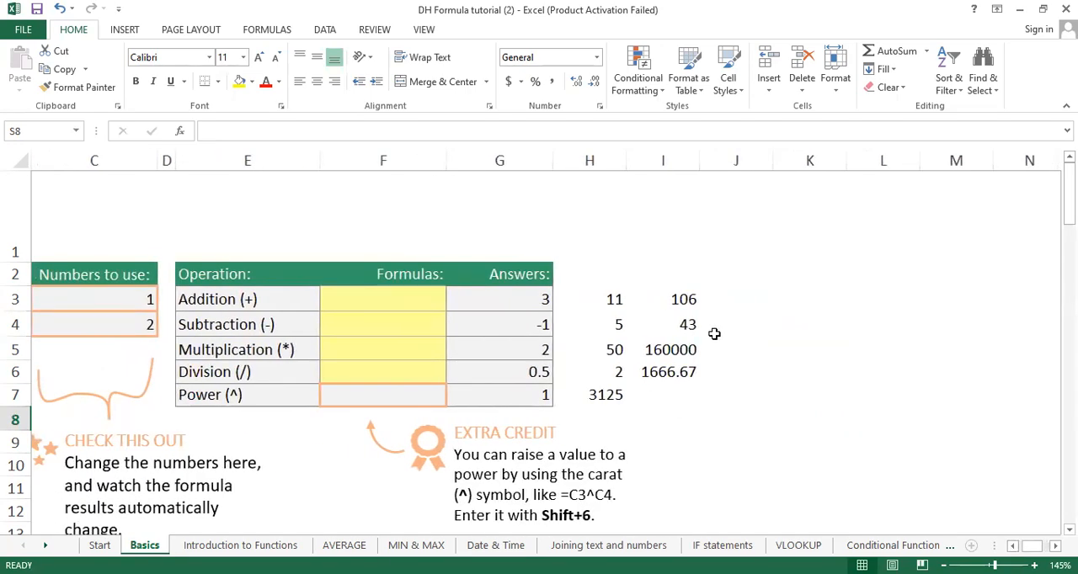
pyautogui.scroll(-2, 707, 402)
pyautogui.scroll(2, 707, 402)
pyautogui.scroll(-4, 707, 403)
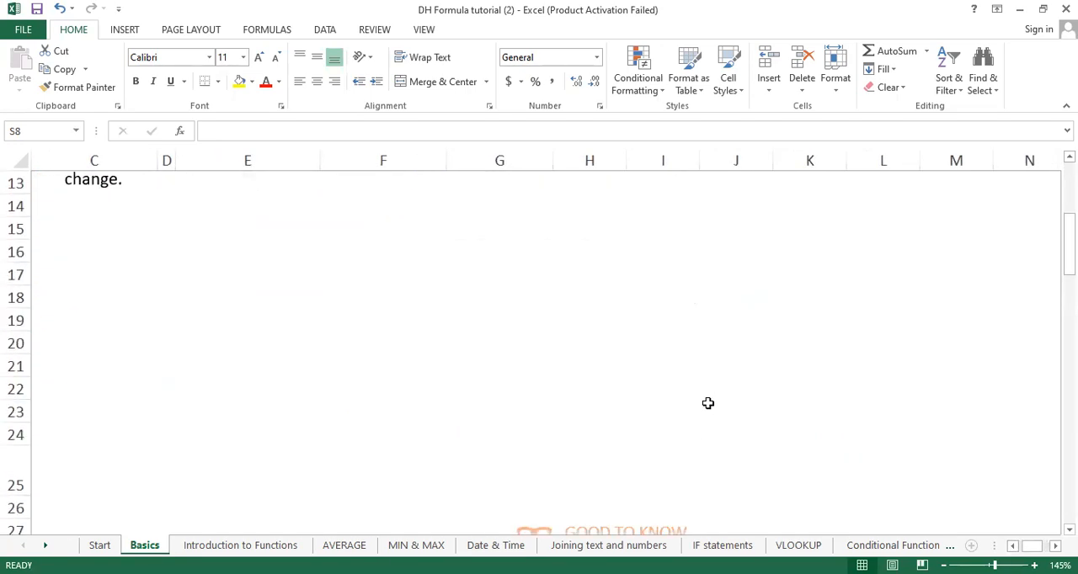
pyautogui.click(240, 545)
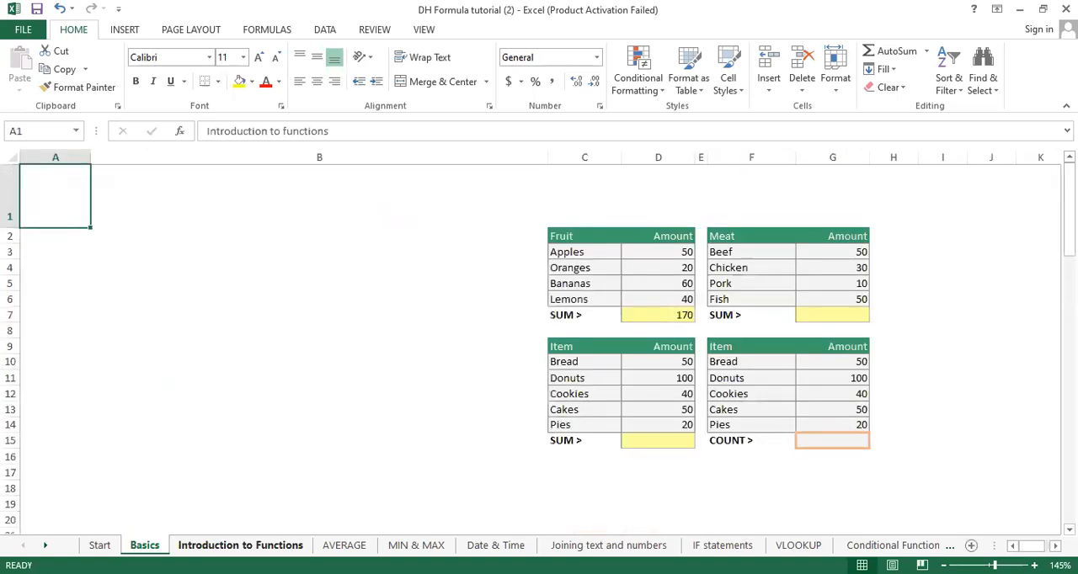
pyautogui.click(678, 313)
pyautogui.press('Delete')
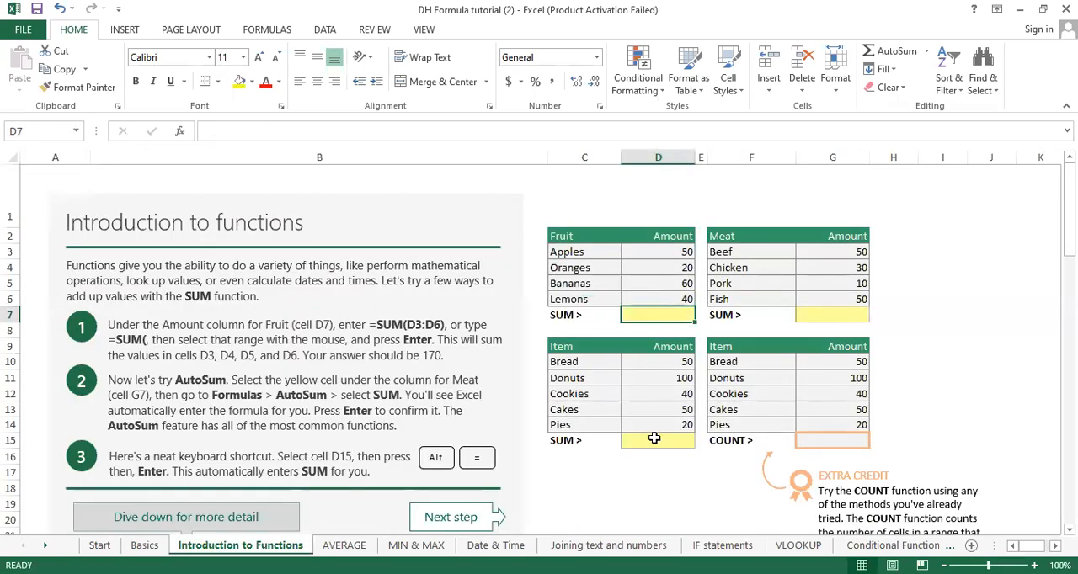
pyautogui.click(934, 377)
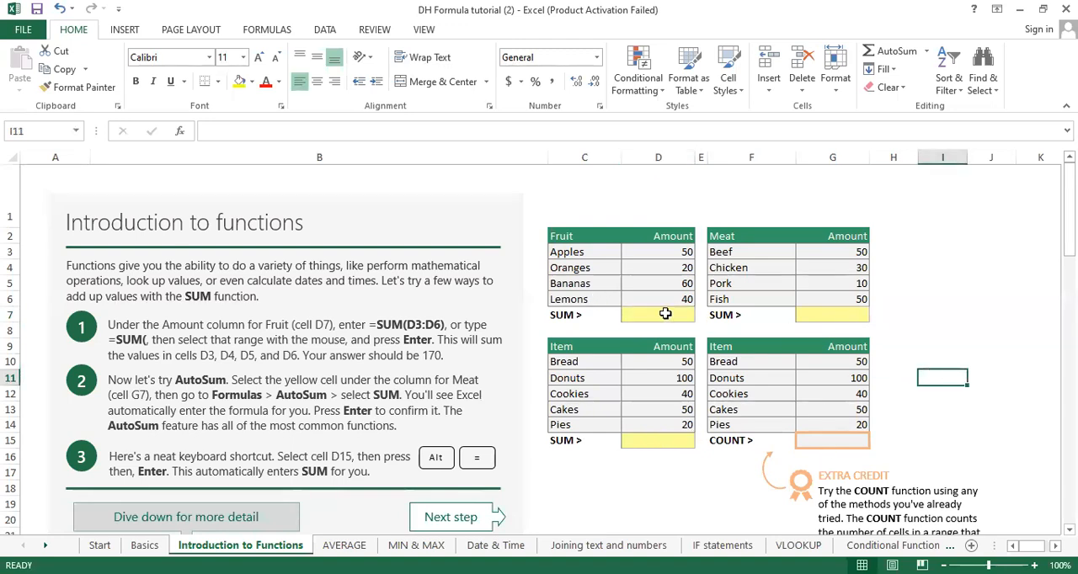
# Step: Total the Fruit amounts in D7 with =SUM(D3:D6), and reopen the formula in the cell
pyautogui.scroll(6, 665, 313)
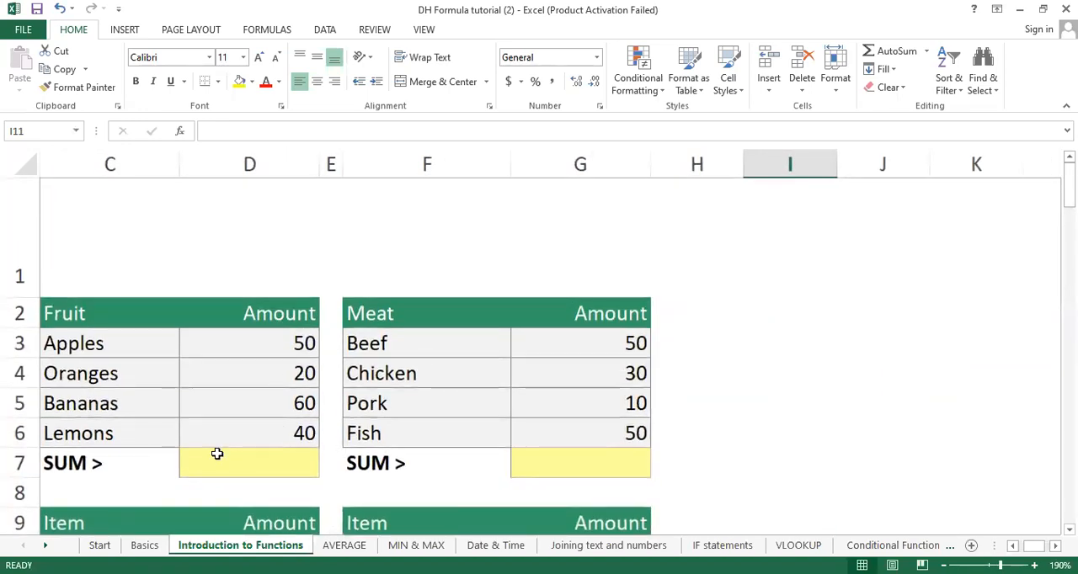
pyautogui.click(217, 454)
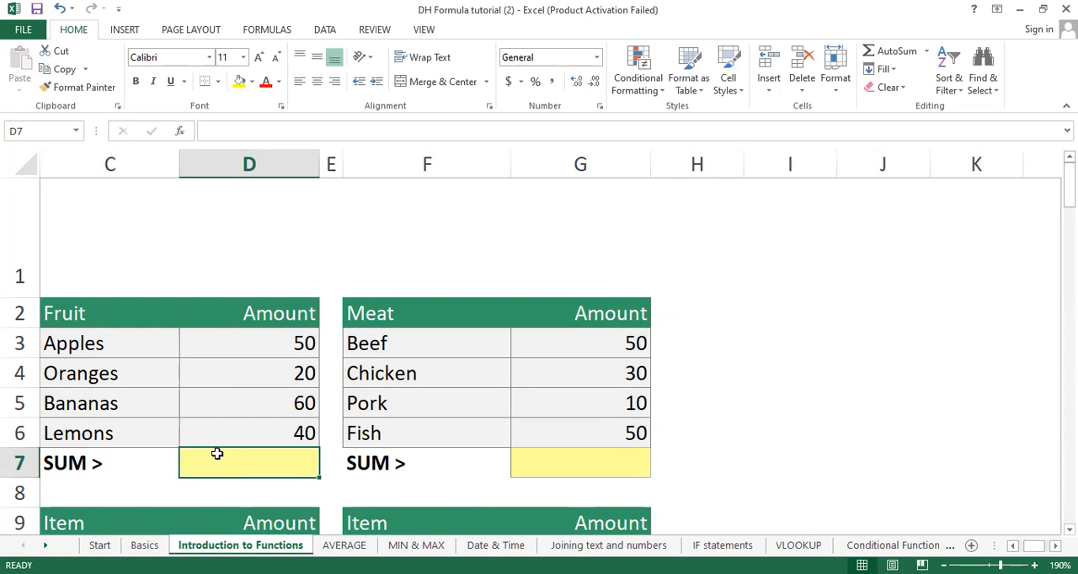
pyautogui.write('=')
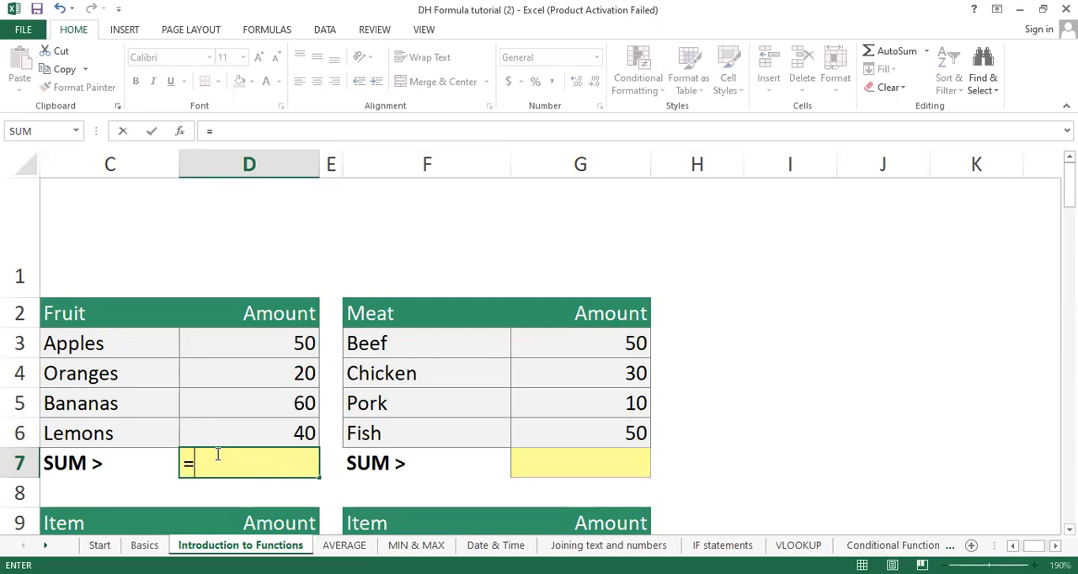
pyautogui.write('SSSS')
pyautogui.press('BackSpace')
pyautogui.press('BackSpace')
pyautogui.press('BackSpace')
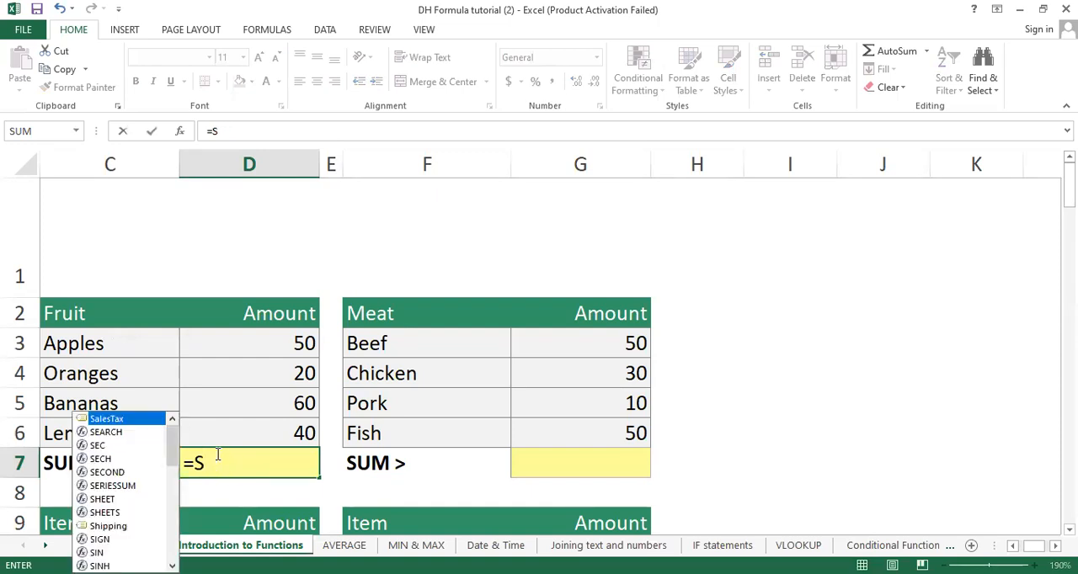
pyautogui.write('UM(')
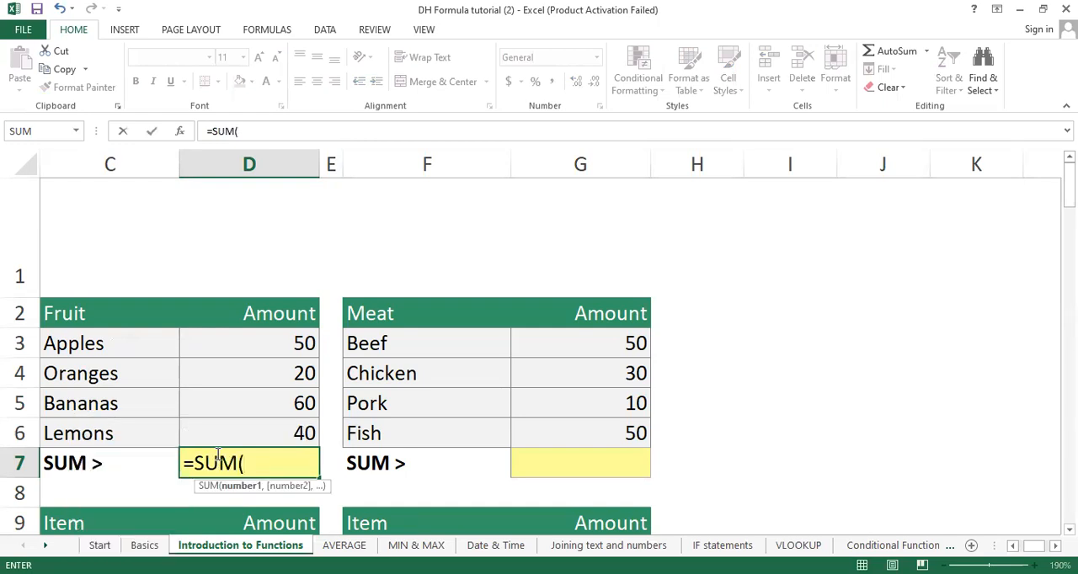
pyautogui.click(278, 346)
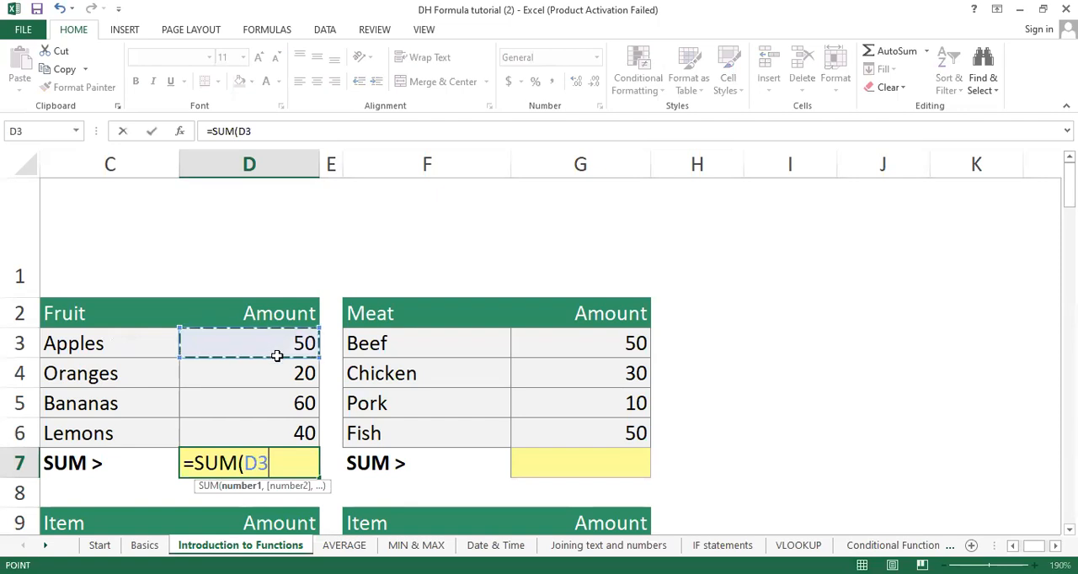
pyautogui.keyDown('shift'); pyautogui.click(284, 433); pyautogui.keyUp('shift')
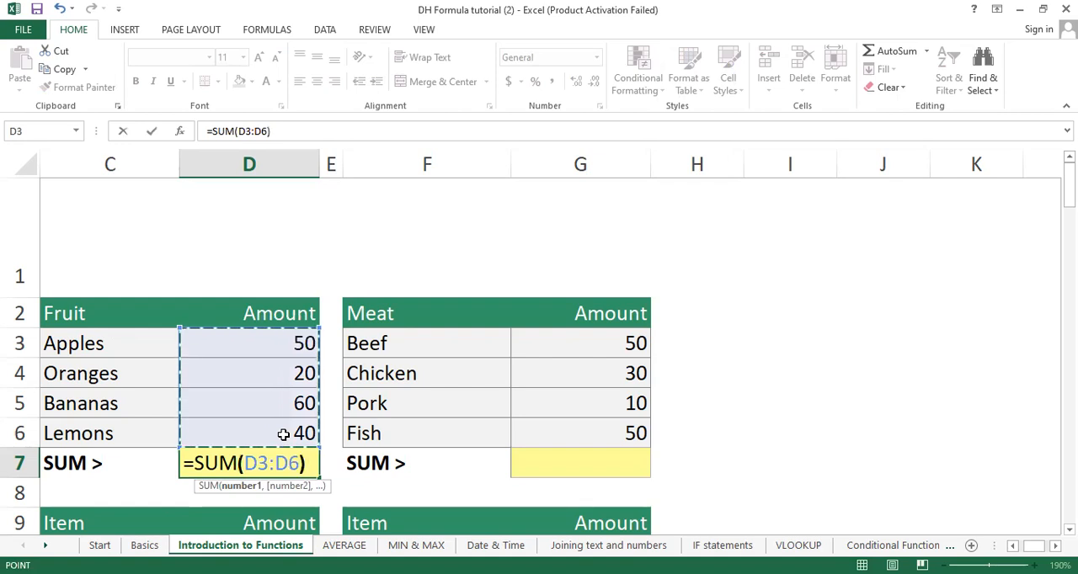
pyautogui.press('Return')
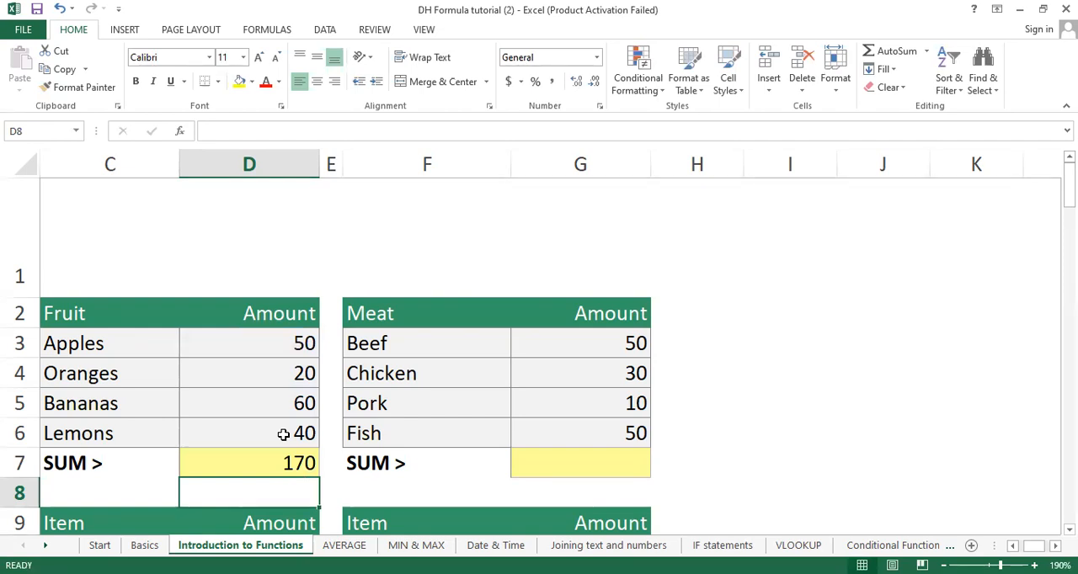
pyautogui.doubleClick(274, 468)
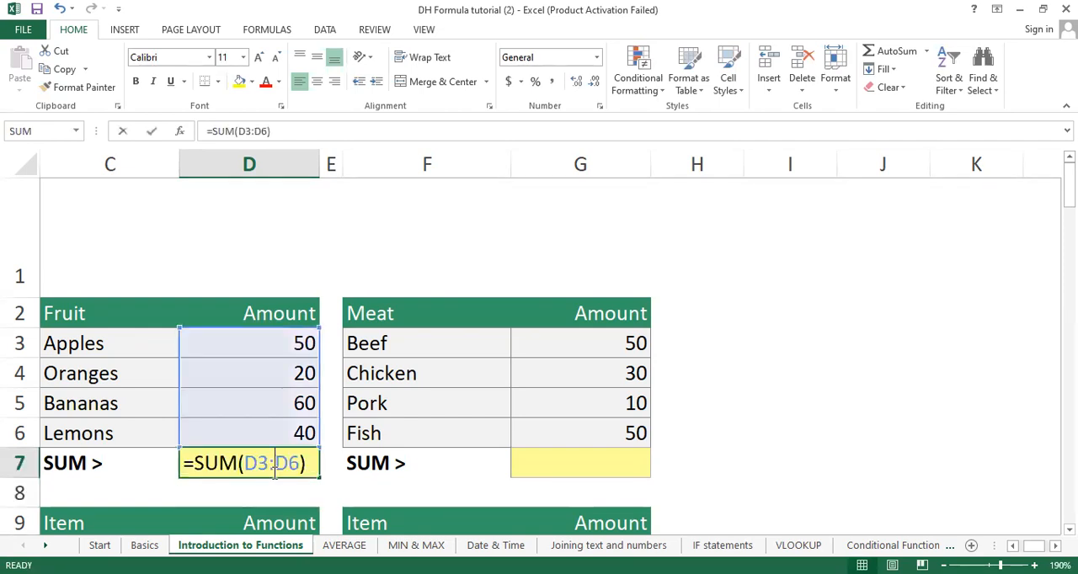
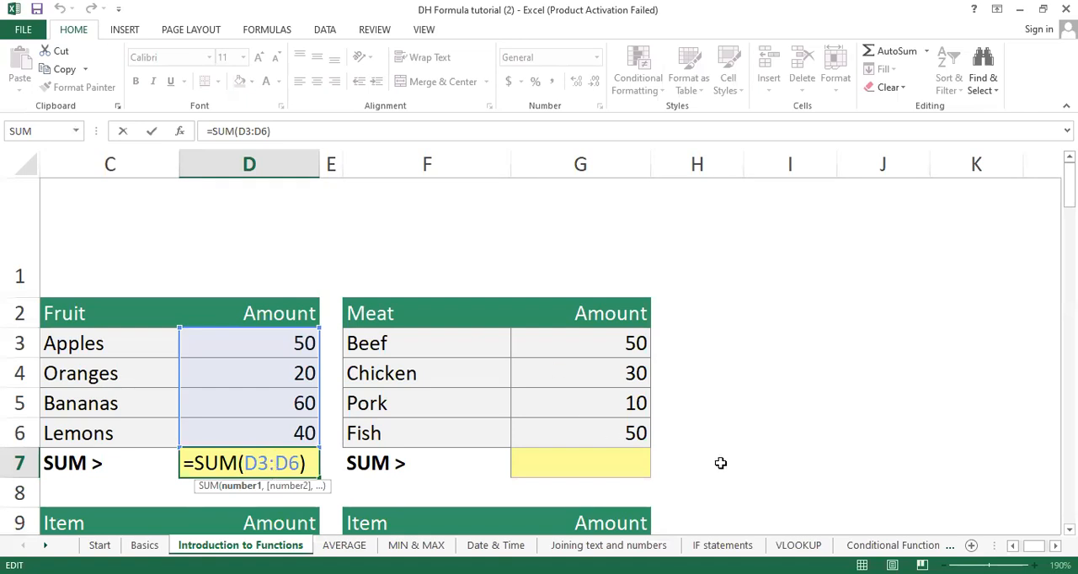
# Step: Cancel the formula edit in D7 and enter the headings FRUIT in I2 and AMOUNT in J2
pyautogui.click(814, 302)
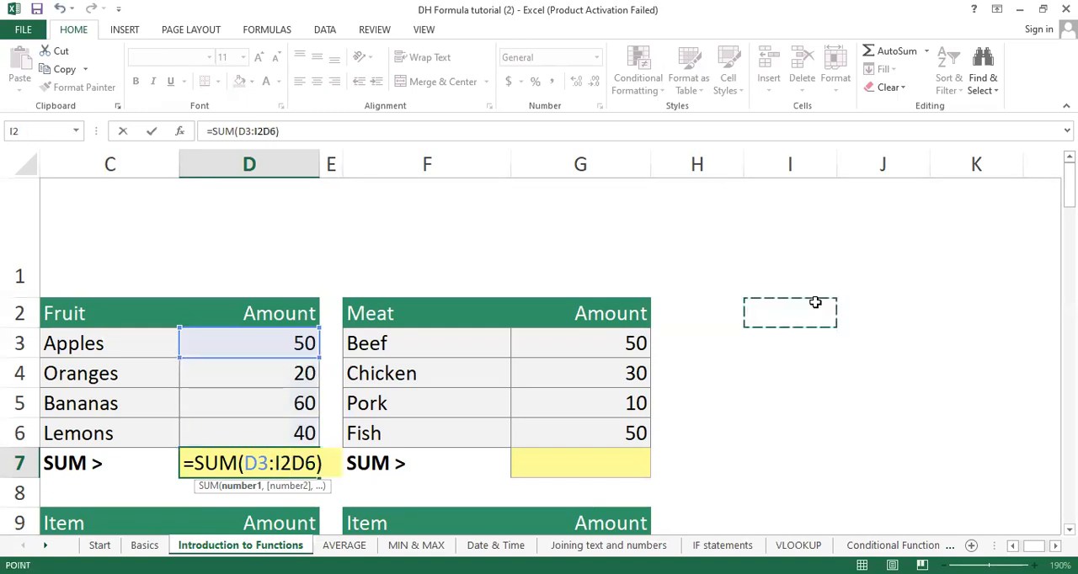
pyautogui.press('Escape')
pyautogui.click(803, 303)
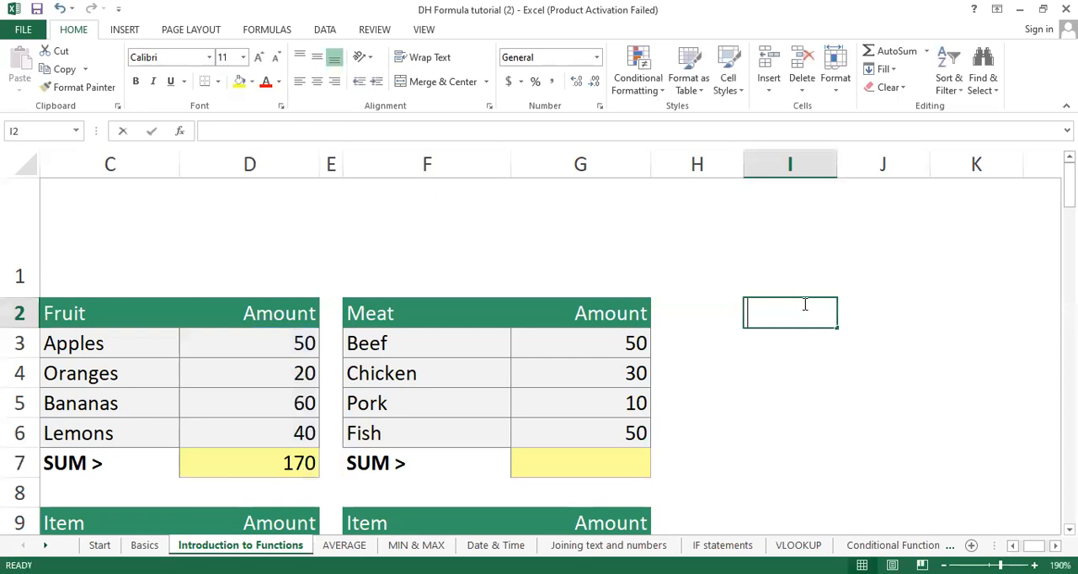
pyautogui.write('SUM')
pyautogui.press('BackSpace')
pyautogui.press('BackSpace')
pyautogui.press('BackSpace')
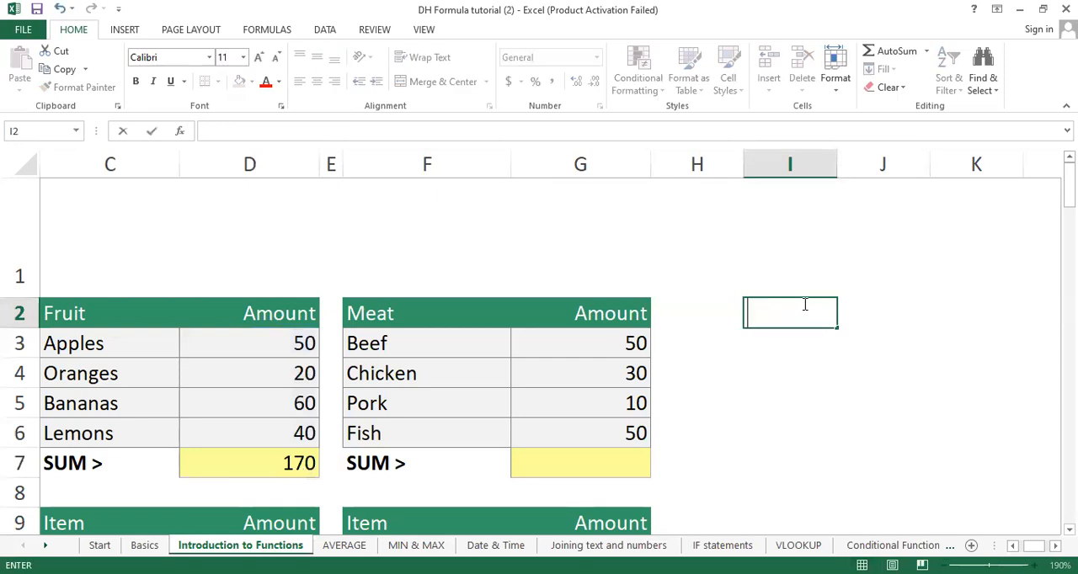
pyautogui.write('FRUIT')
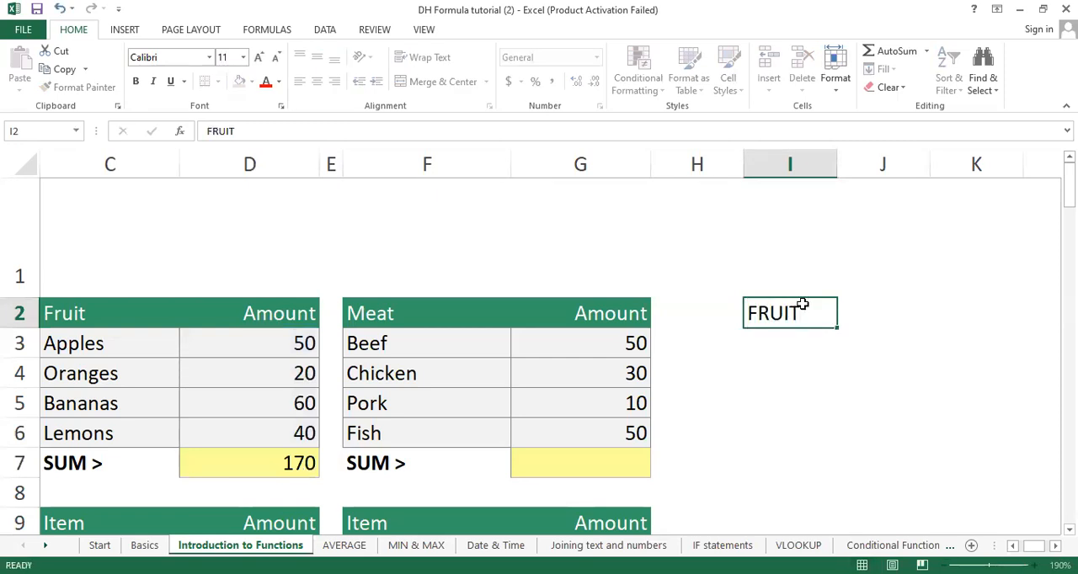
pyautogui.press('Tab')
pyautogui.write('AMOUNT')
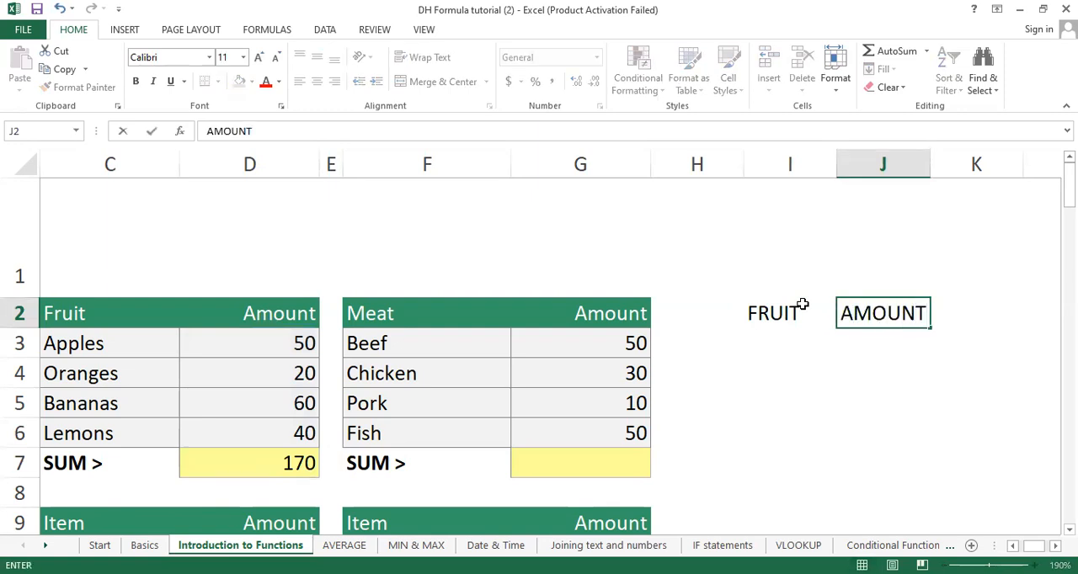
pyautogui.press('Return')
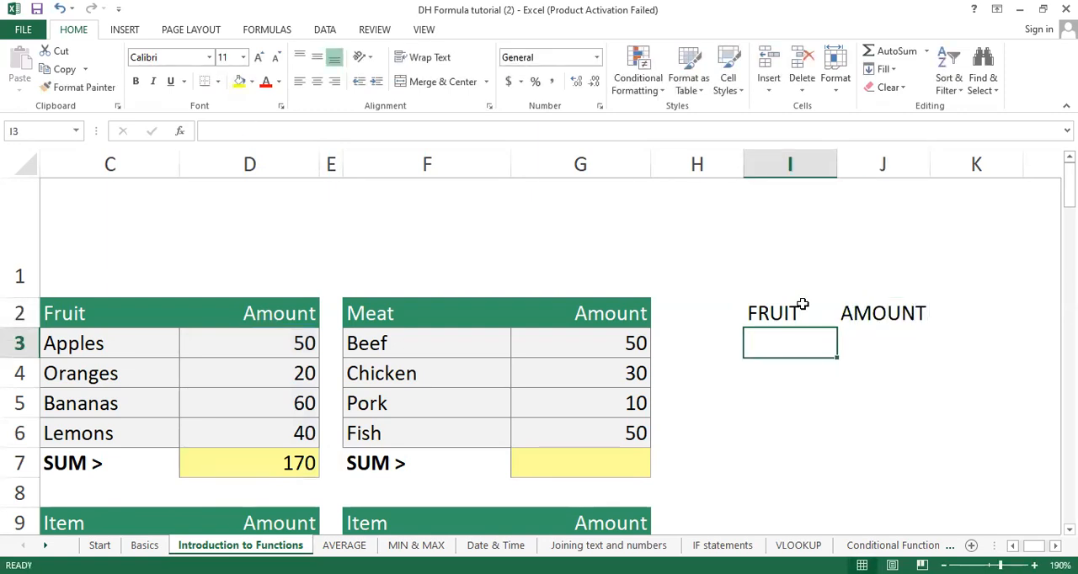
# Step: List APPLES, ORANGES, BANANAS and LEMONS below the FRUIT heading in cells I3 to I6
pyautogui.write('a')
pyautogui.press('BackSpace')
pyautogui.write('APPLES')
pyautogui.press('Return')
pyautogui.write('ORA')
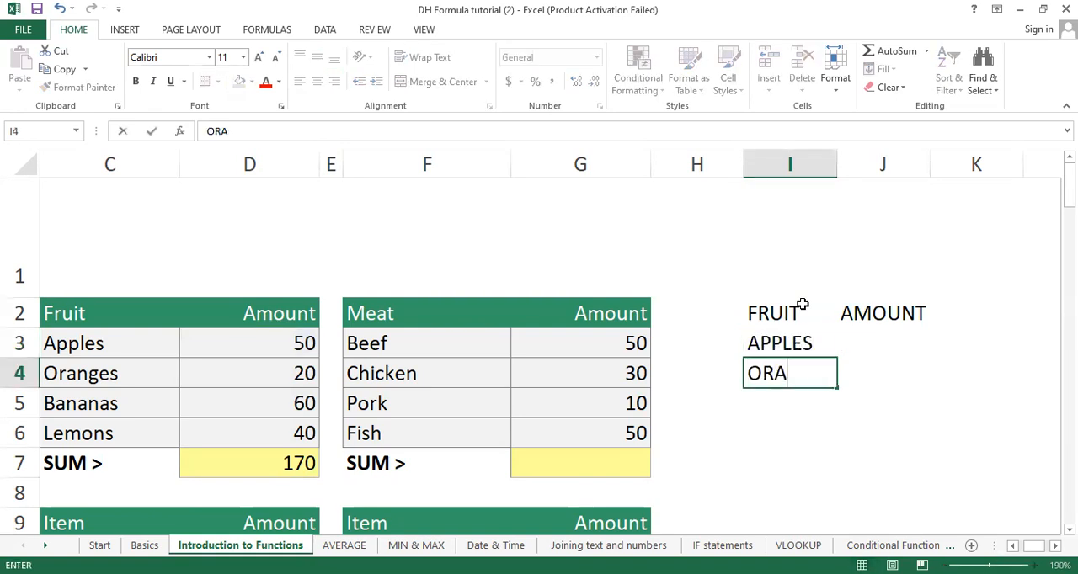
pyautogui.write('NGES')
pyautogui.press('Return')
pyautogui.write('BANA')
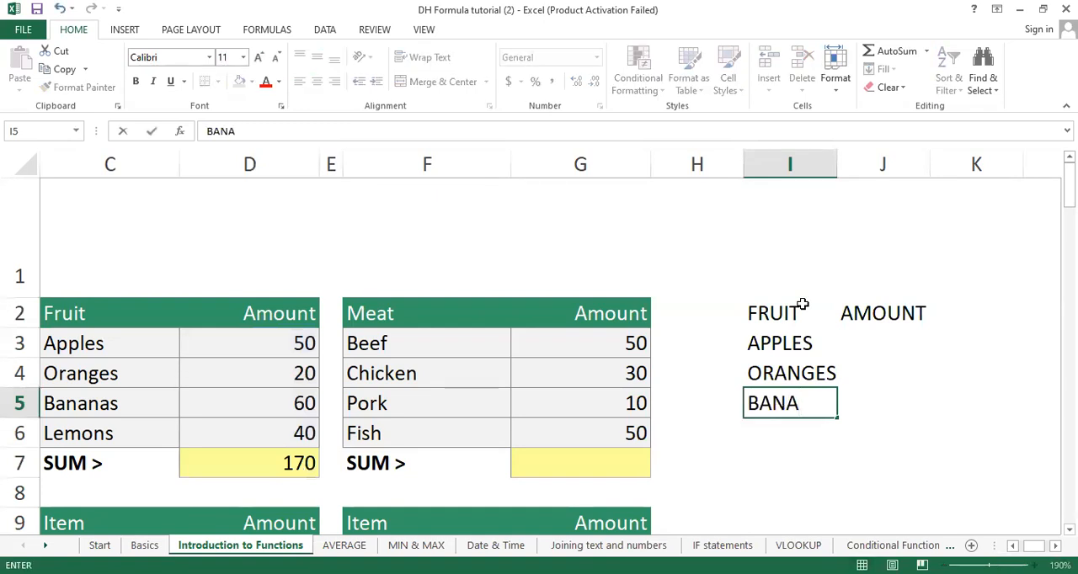
pyautogui.write('NAS')
pyautogui.press('Return')
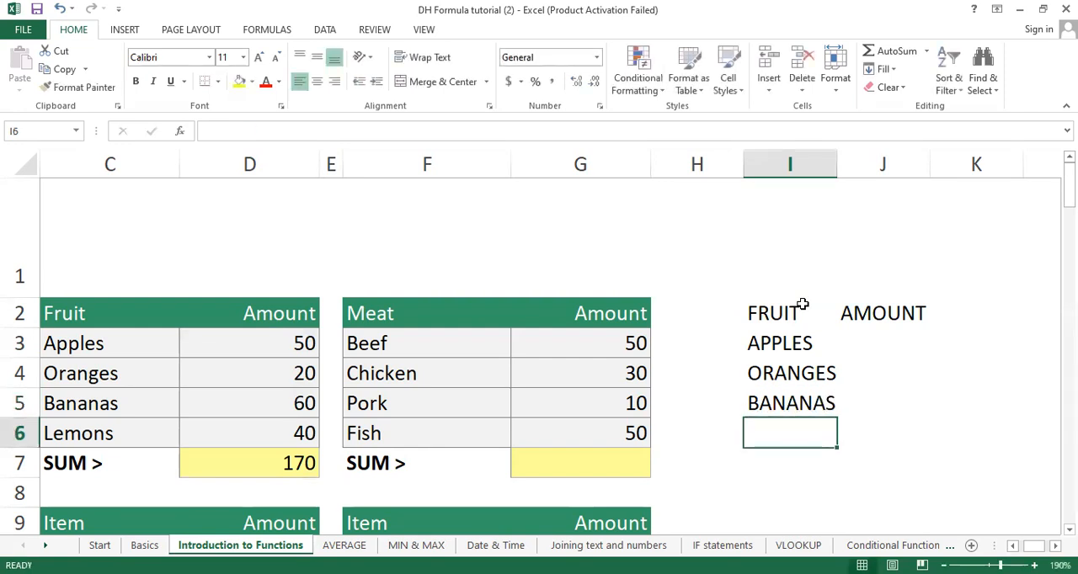
pyautogui.write('LEMONS')
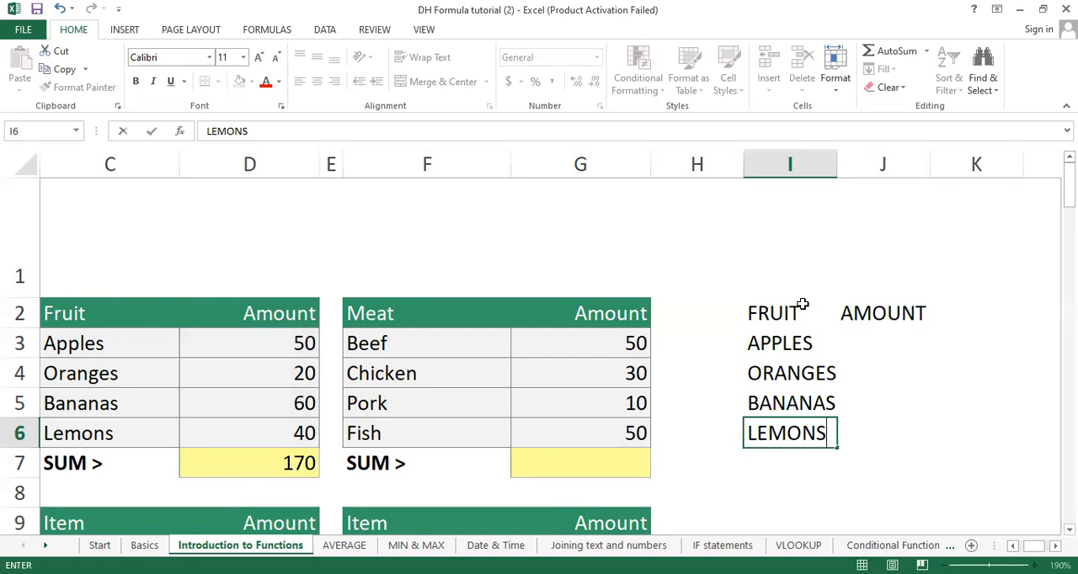
pyautogui.click(1003, 325)
# Step: Enter the amounts 50, 20, 60 and 40 in cells J3 to J6
pyautogui.click(885, 340)
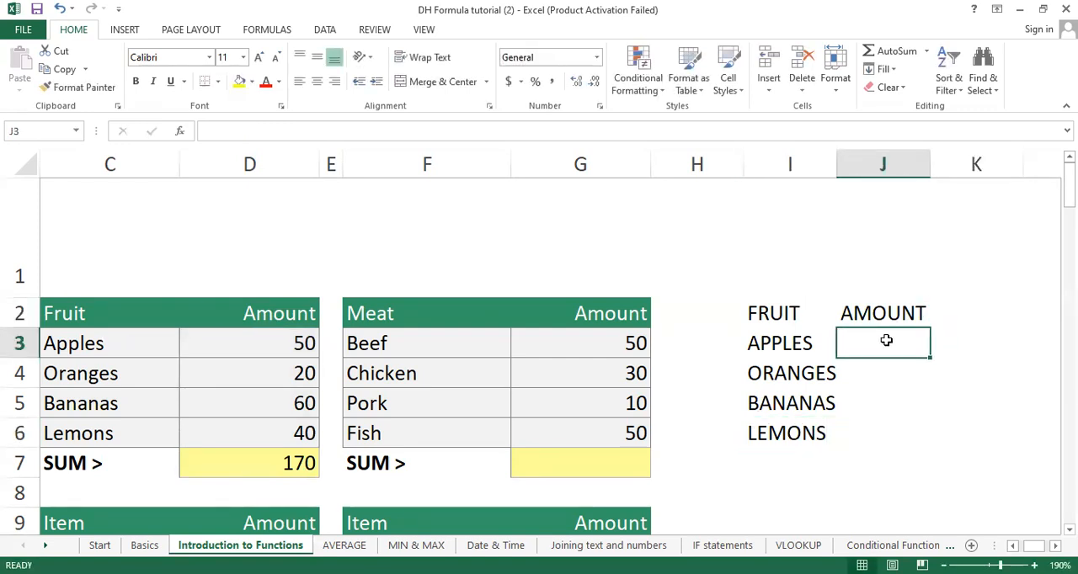
pyautogui.write('50')
pyautogui.press('Return')
pyautogui.write('20')
pyautogui.press('Return')
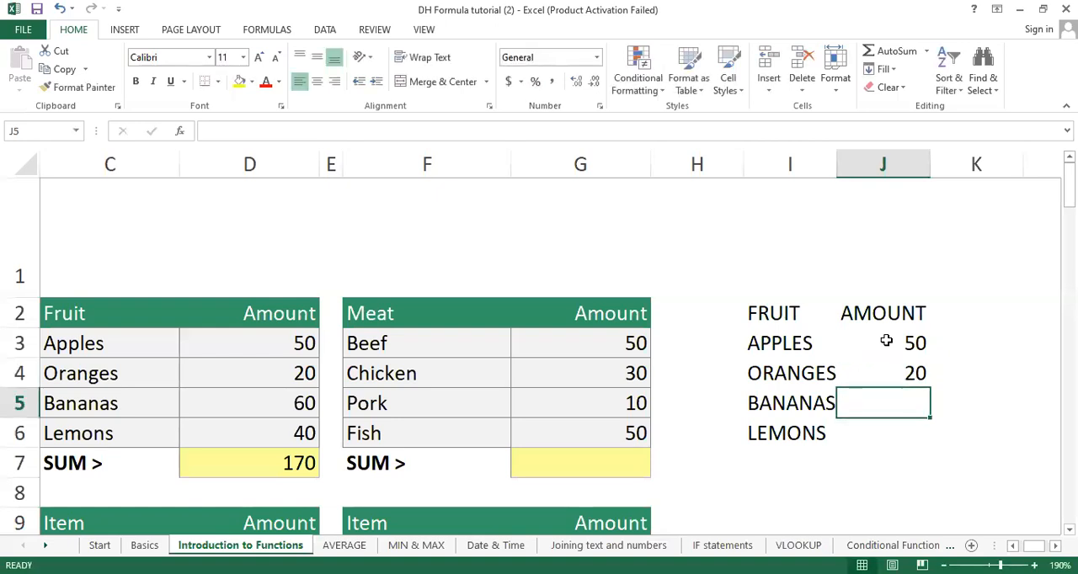
pyautogui.write('60')
pyautogui.press('Return')
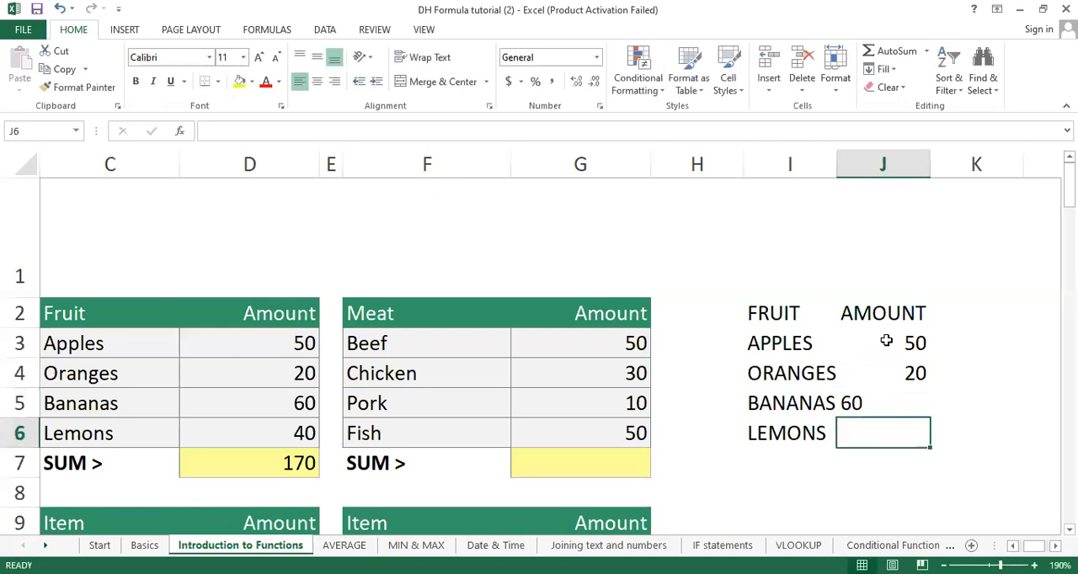
pyautogui.write('40')
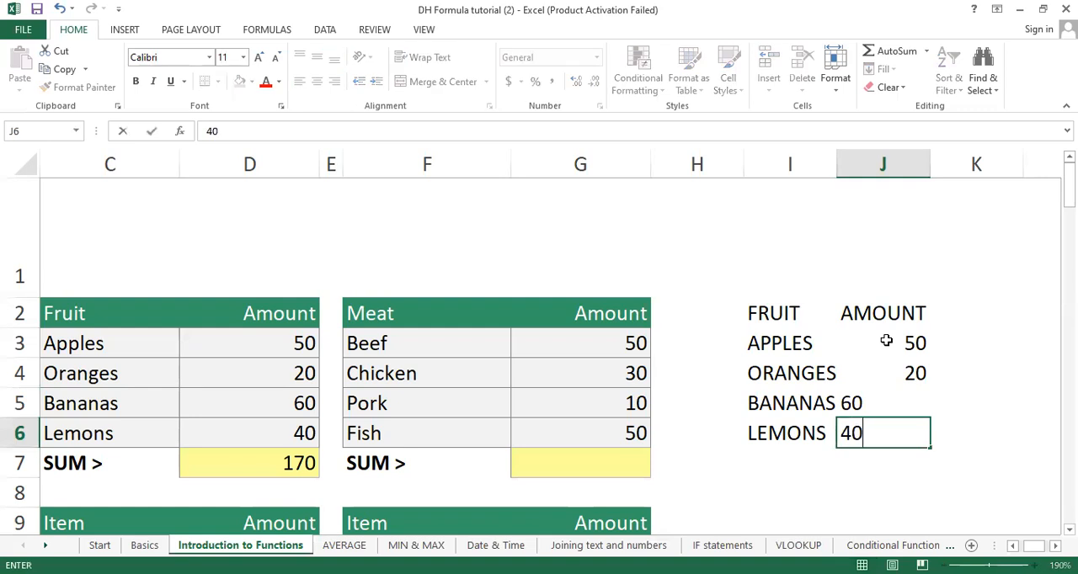
pyautogui.press('Return')
# Step: Copy the formatting of J4 onto the left-aligned amounts in J5 and J6 with Format Painter
pyautogui.click(889, 395)
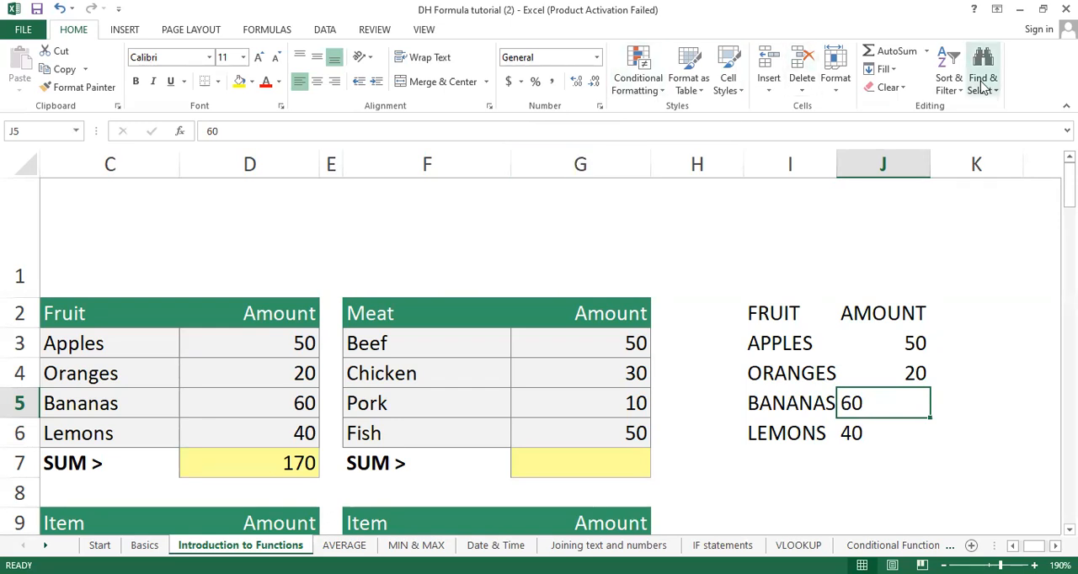
pyautogui.click(974, 240)
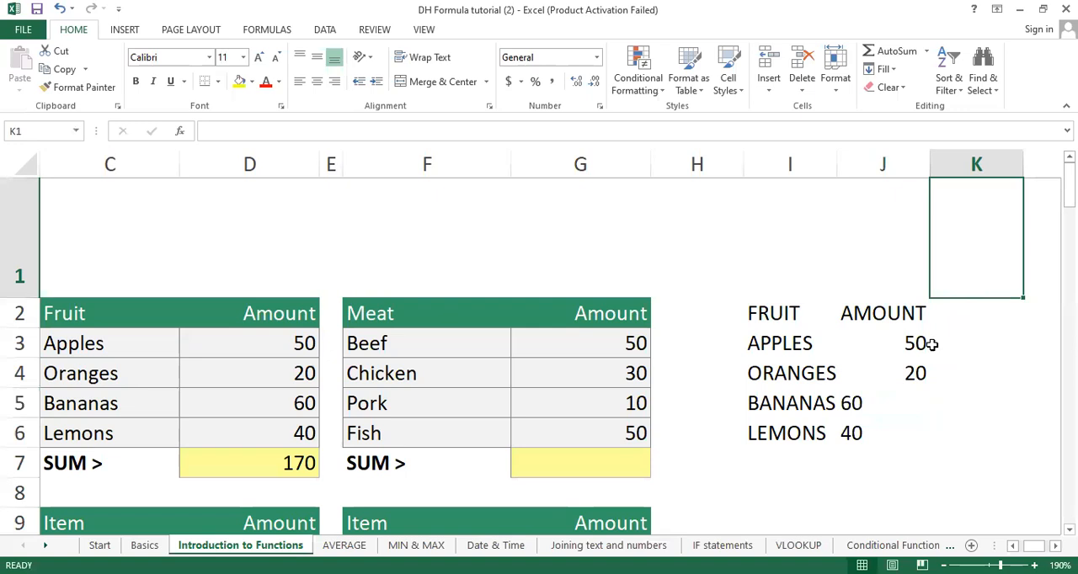
pyautogui.click(915, 366)
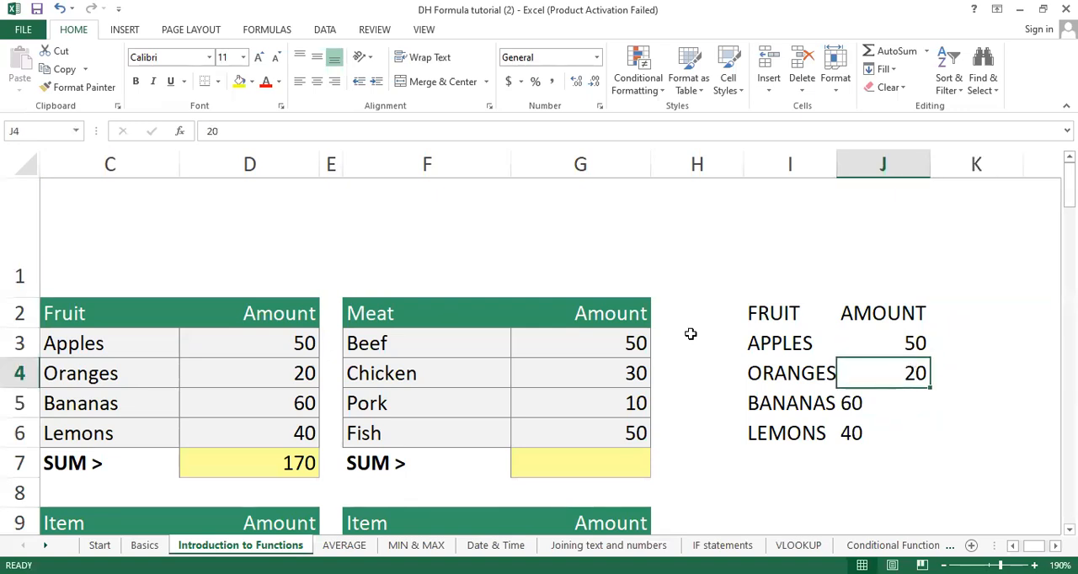
pyautogui.click(76, 87)
pyautogui.moveTo(895, 403)
pyautogui.mouseDown()
pyautogui.moveTo(880, 464)
pyautogui.moveTo(911, 434)
pyautogui.mouseUp()
pyautogui.click(974, 429)
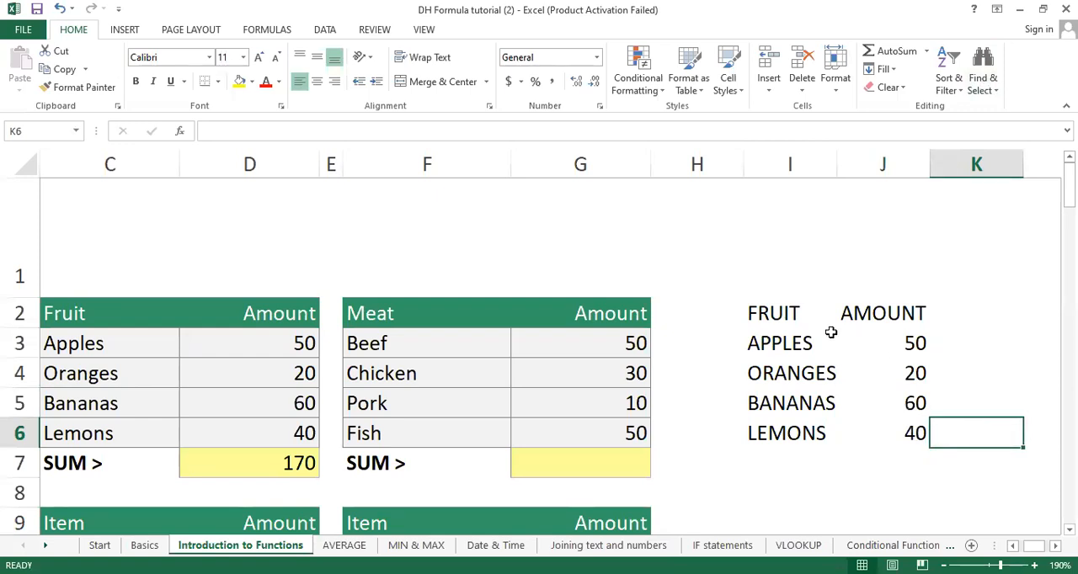
# Step: Give the heading cells I2:J2 a Green, Accent 6, Darker 25% fill and white font
pyautogui.moveTo(774, 316); pyautogui.dragTo(882, 308)
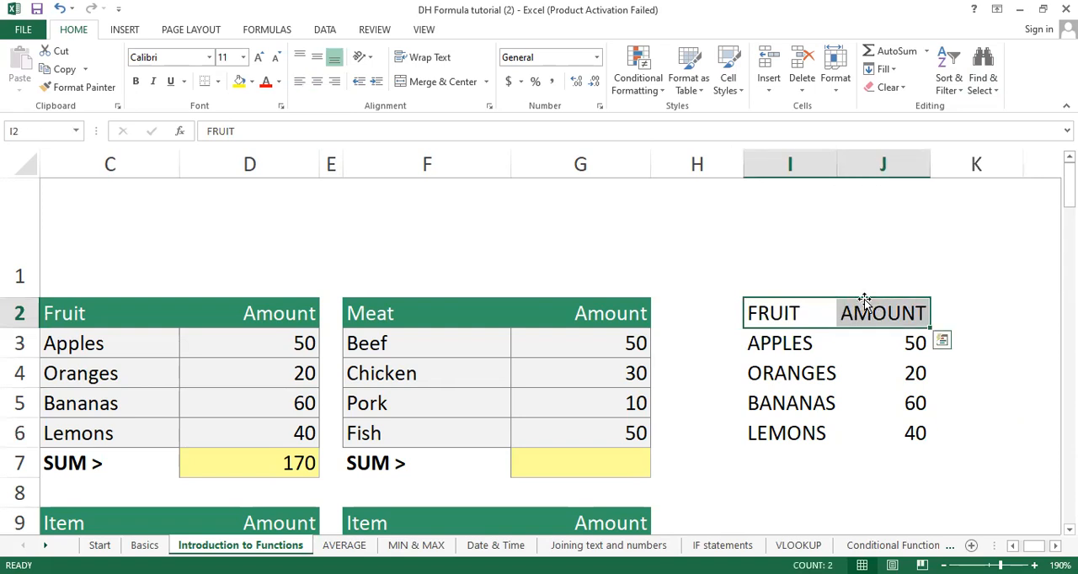
pyautogui.click(253, 84)
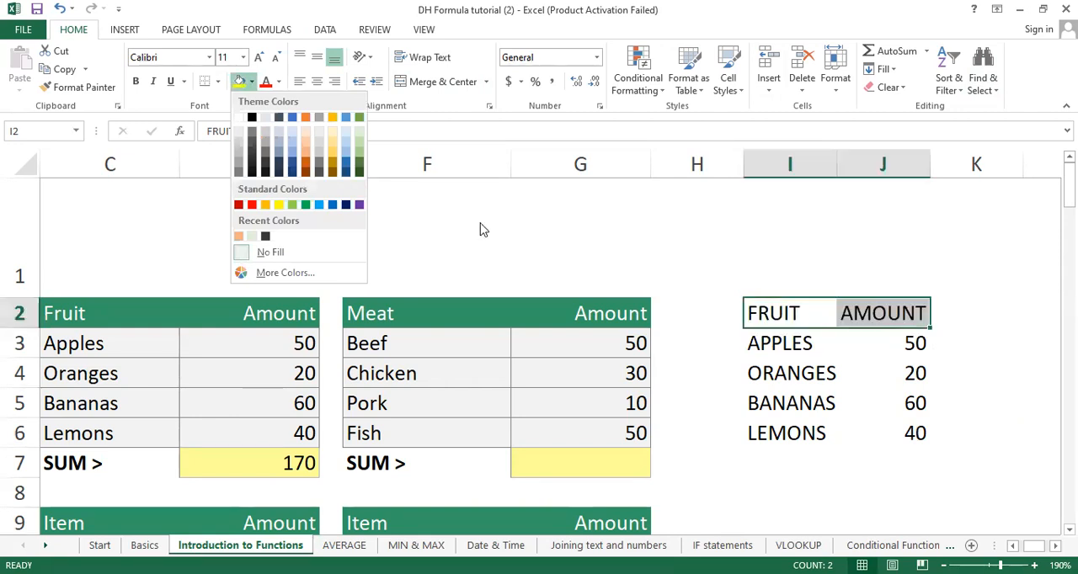
pyautogui.click(360, 168)
pyautogui.click(736, 402)
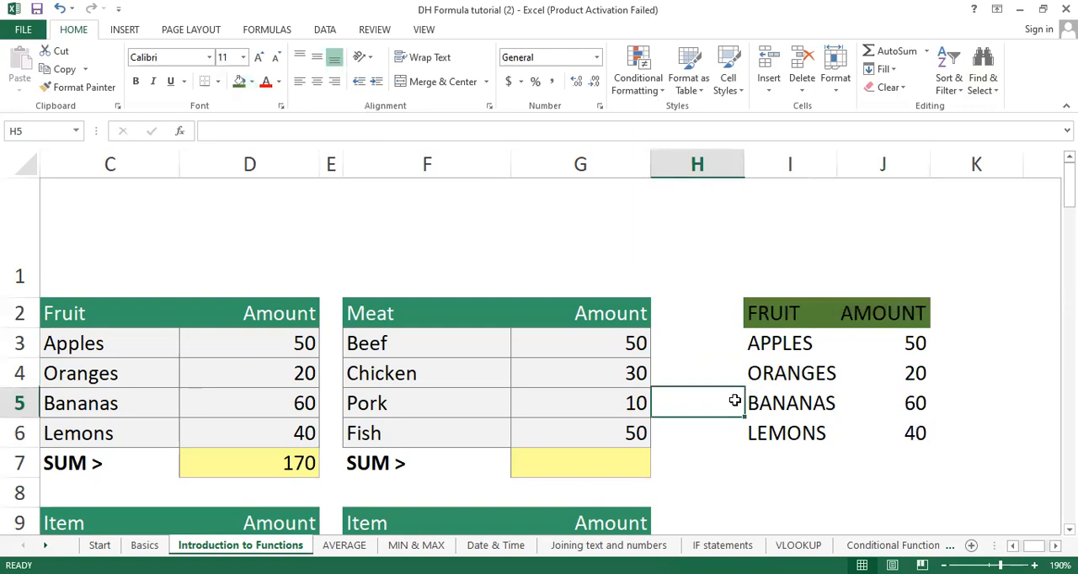
pyautogui.moveTo(779, 311); pyautogui.dragTo(892, 314)
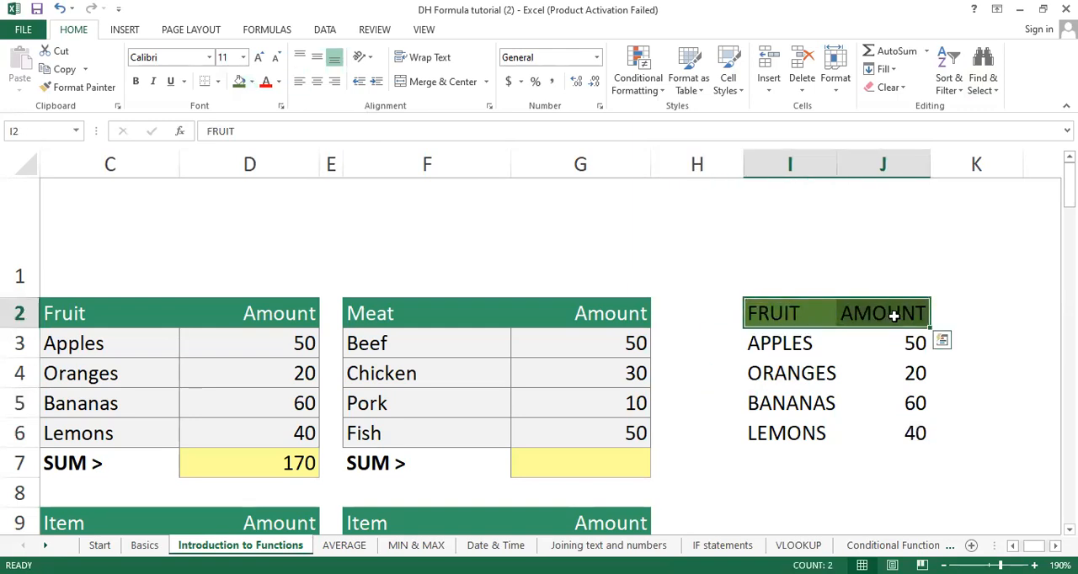
pyautogui.click(279, 81)
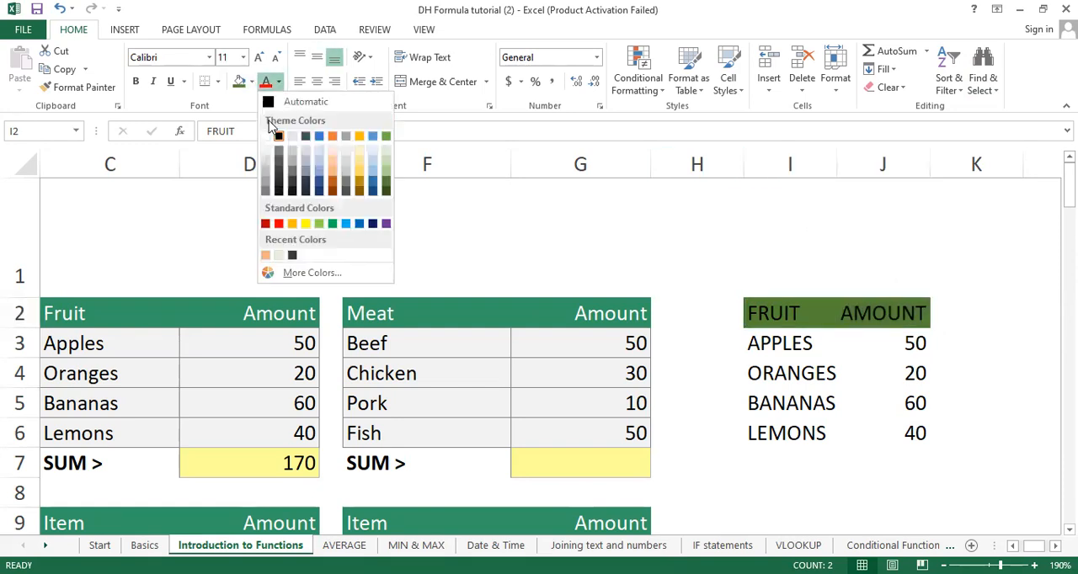
pyautogui.click(265, 137)
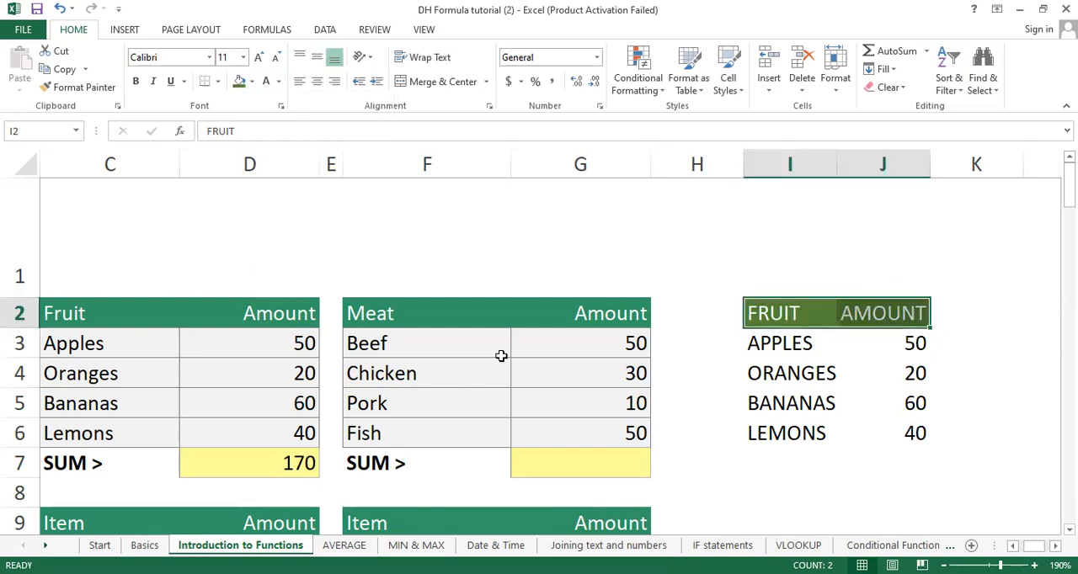
pyautogui.click(709, 481)
# Step: Shade the fruit and amount cells I3:J6 with a light grey fill slightly darker than the lightest grey
pyautogui.moveTo(760, 344); pyautogui.dragTo(907, 434)
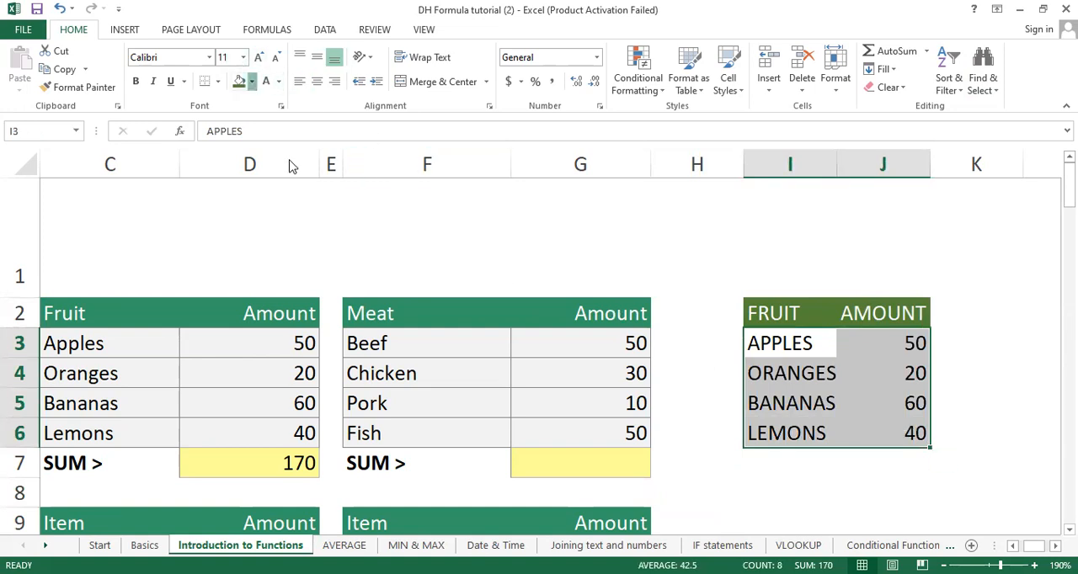
pyautogui.click(251, 82)
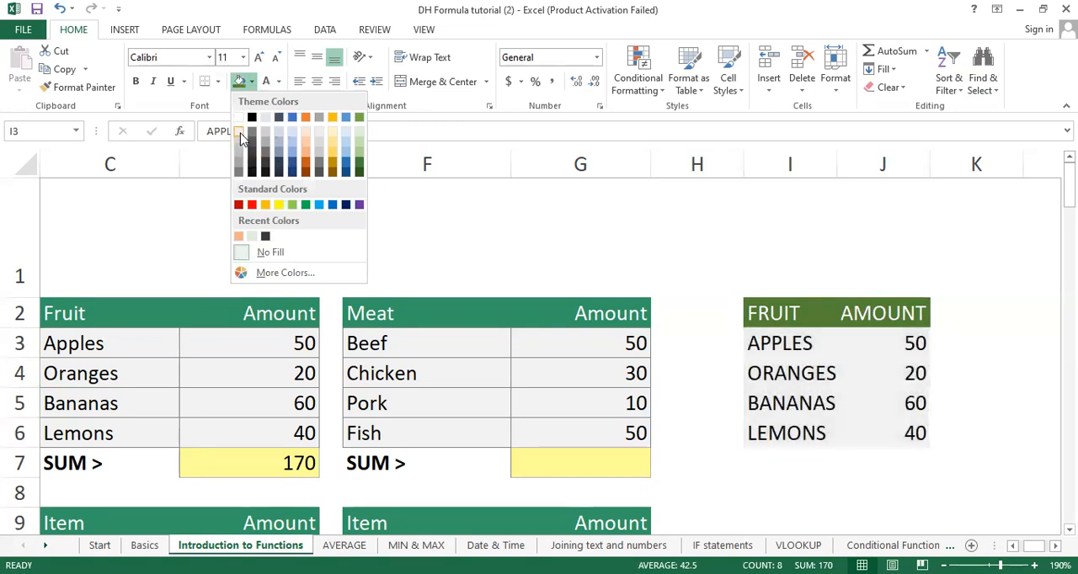
pyautogui.click(240, 135)
pyautogui.click(251, 82)
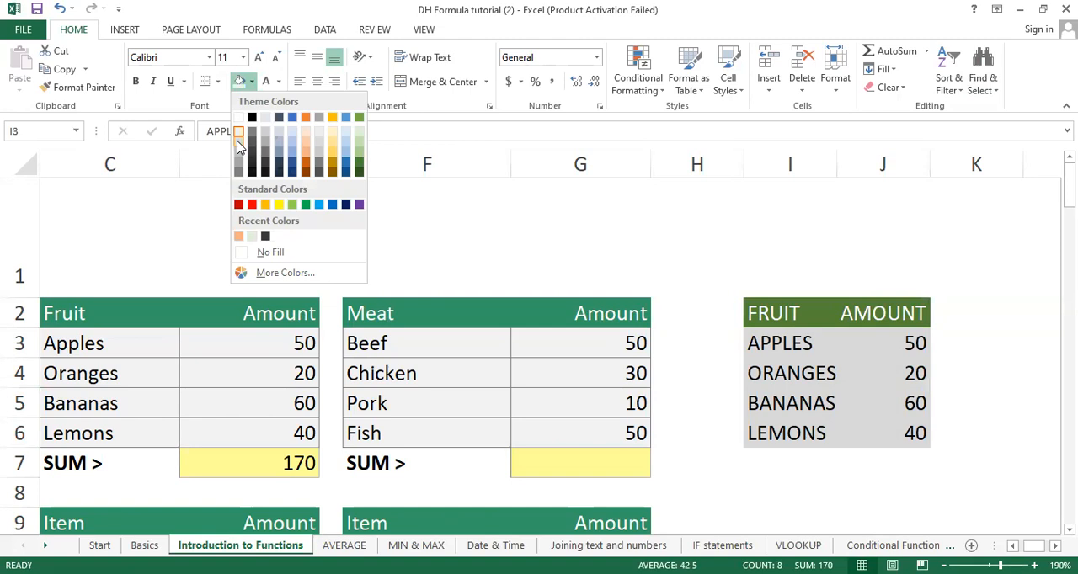
pyautogui.click(238, 146)
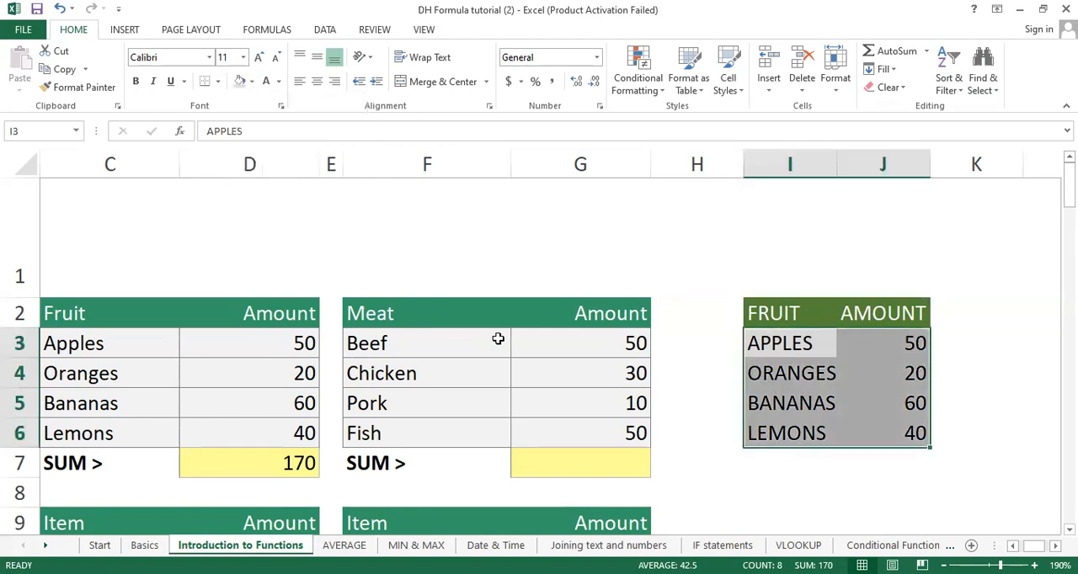
pyautogui.click(625, 281)
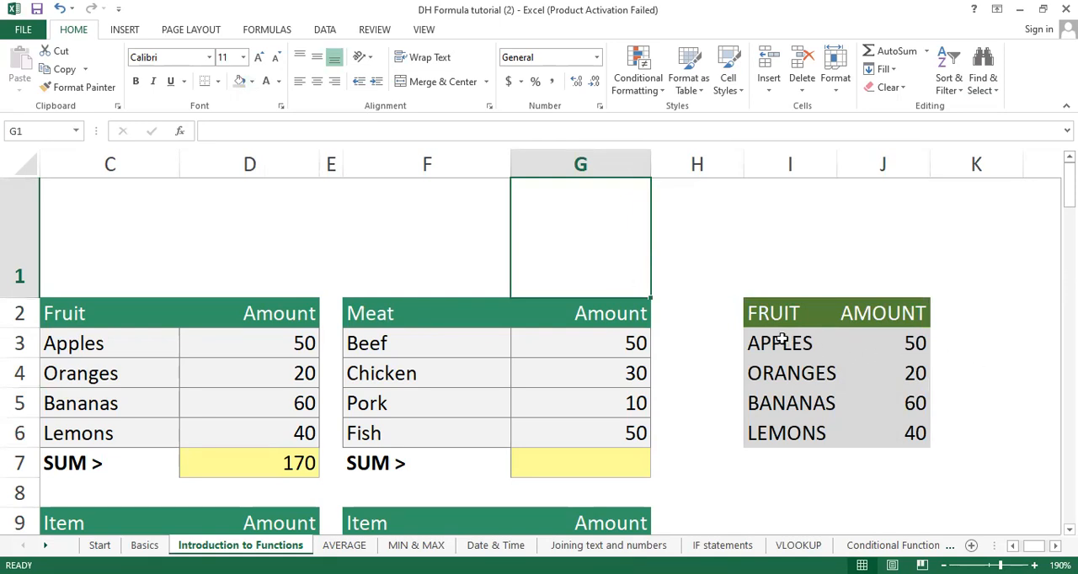
# Step: Apply All Borders to cells I3:J7 and widen column I to about the width of column F
pyautogui.moveTo(766, 338); pyautogui.dragTo(884, 463)
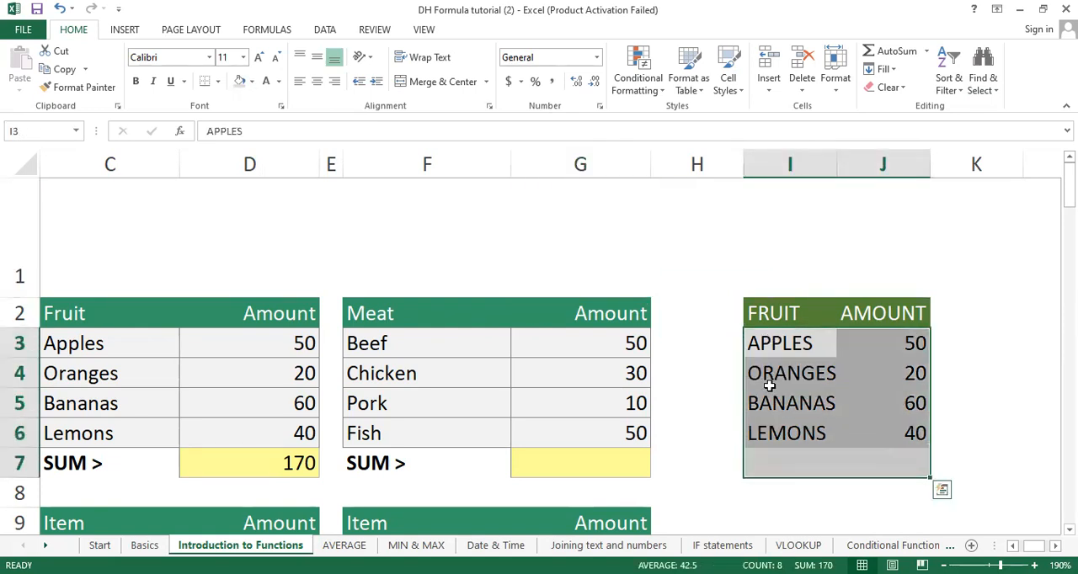
pyautogui.click(220, 82)
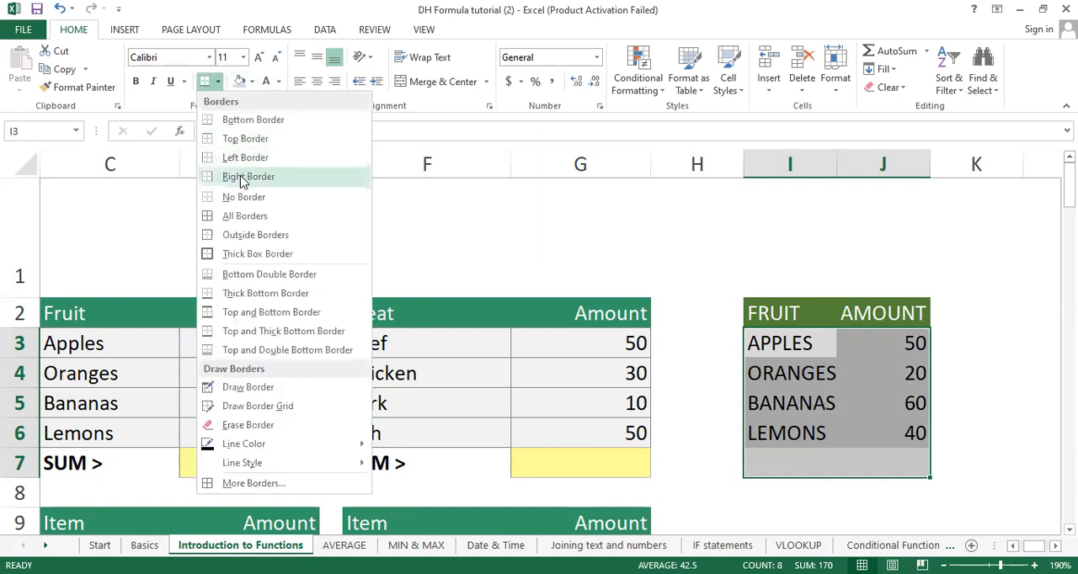
pyautogui.click(230, 216)
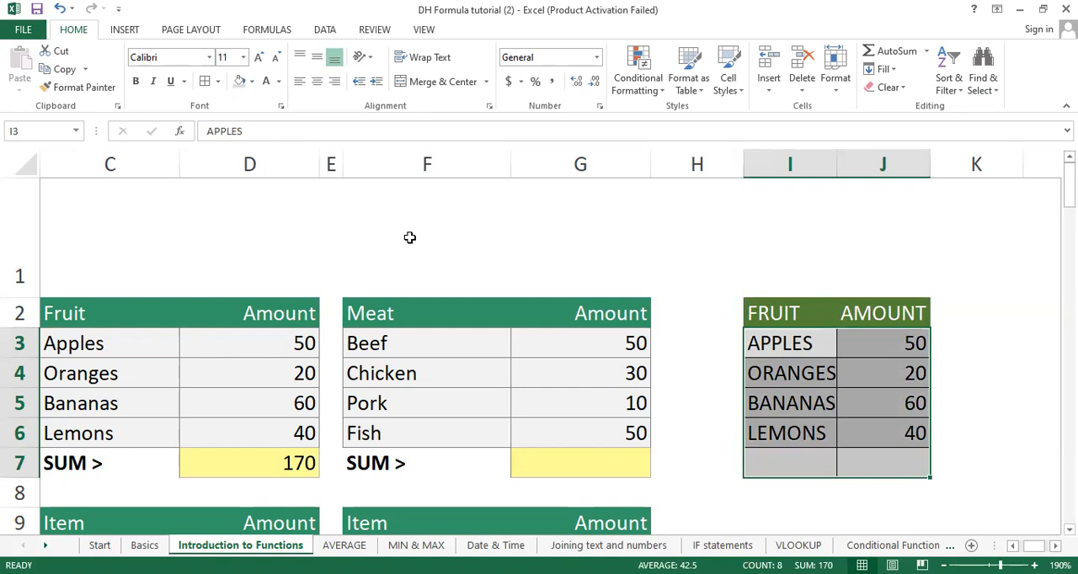
pyautogui.click(631, 318)
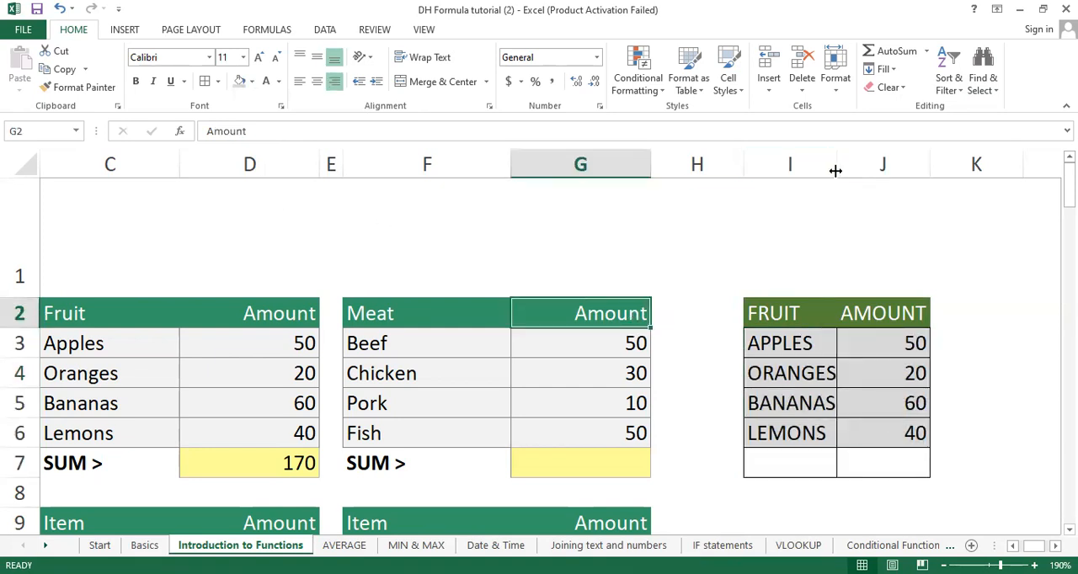
pyautogui.moveTo(836, 165); pyautogui.dragTo(906, 165)
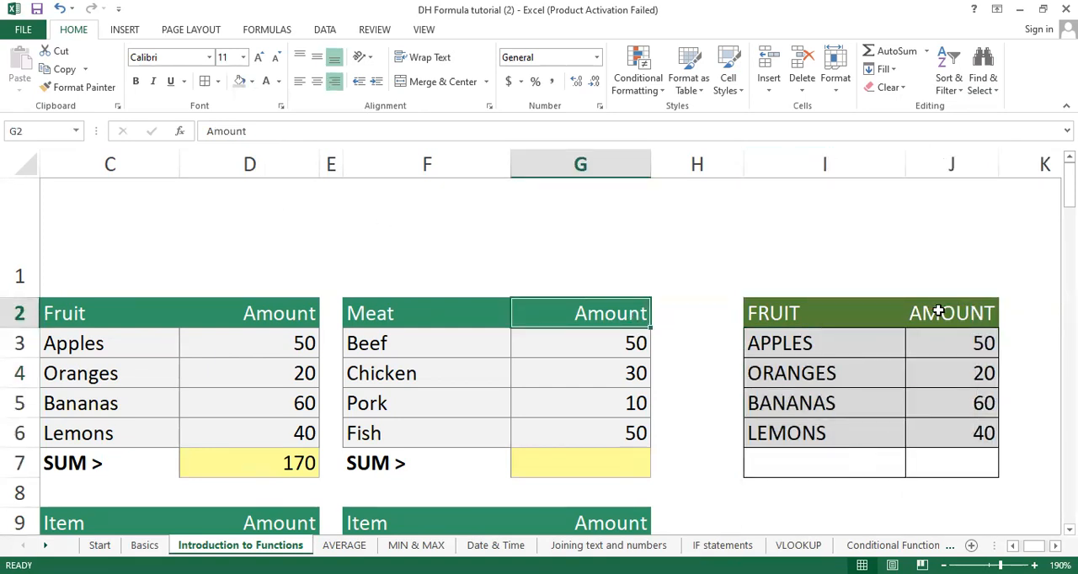
pyautogui.click(906, 238)
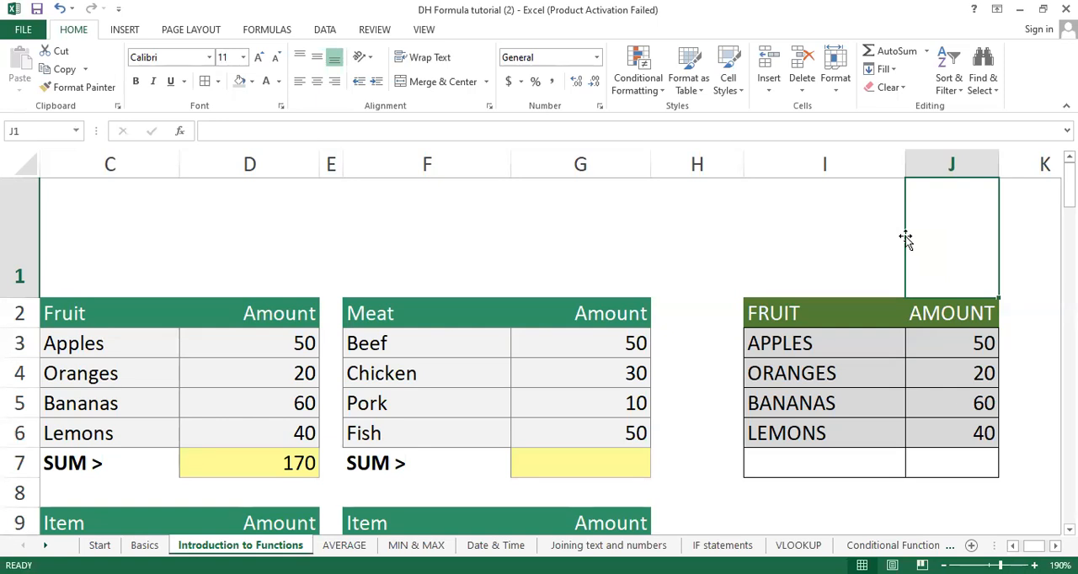
# Step: Enter the formula =PROPER(I3) in cell H3 to convert the first fruit name to proper case
pyautogui.click(705, 337)
pyautogui.write('=')
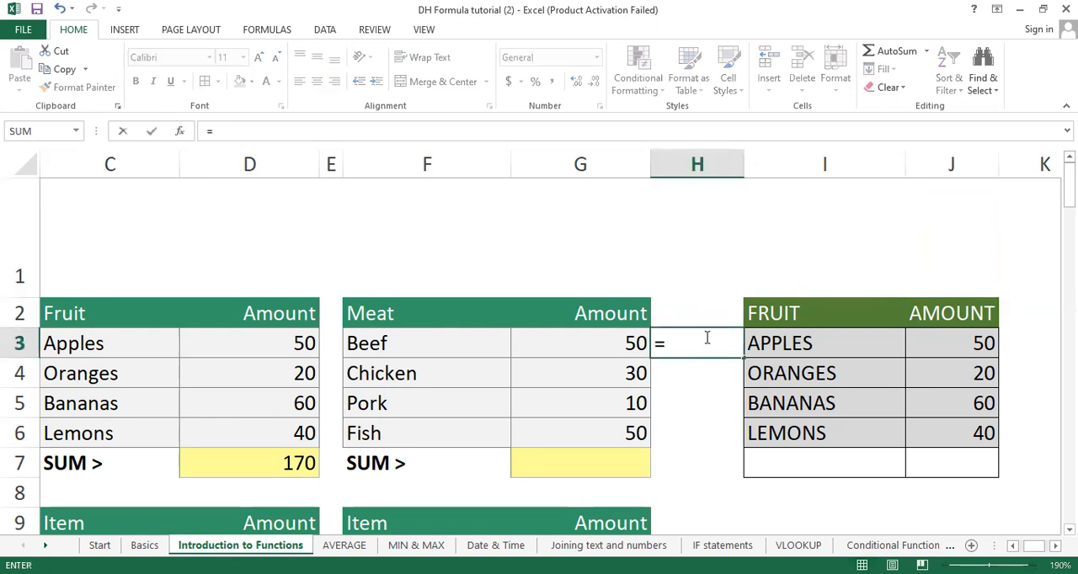
pyautogui.write('PROPER')
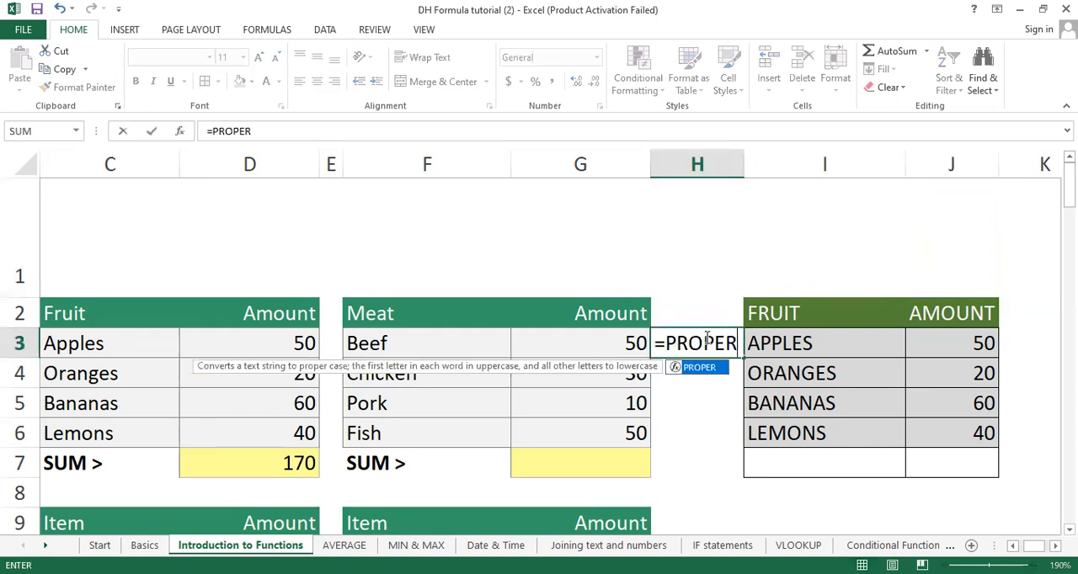
pyautogui.write('(')
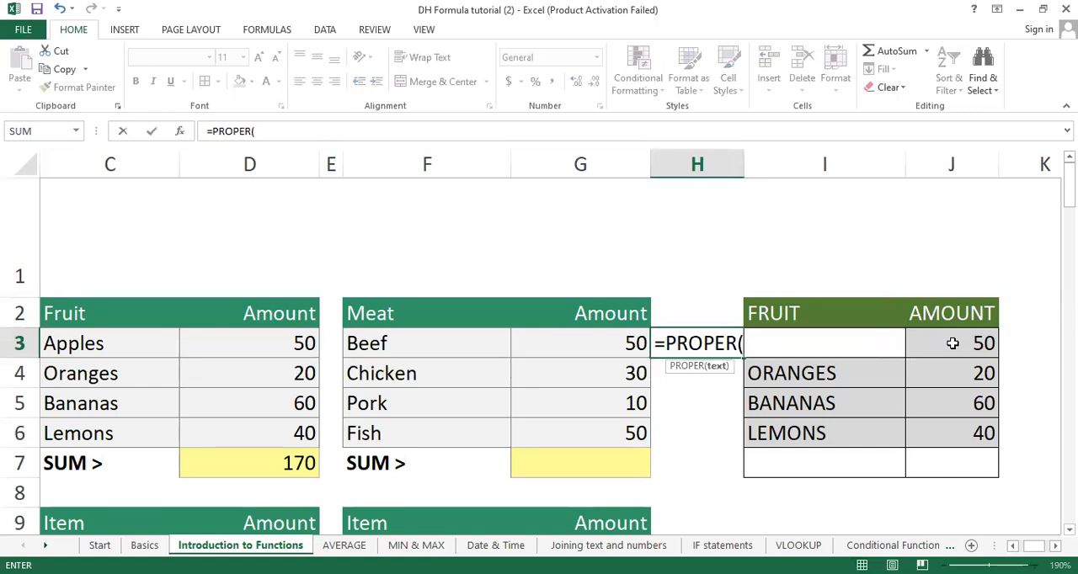
pyautogui.write('I')
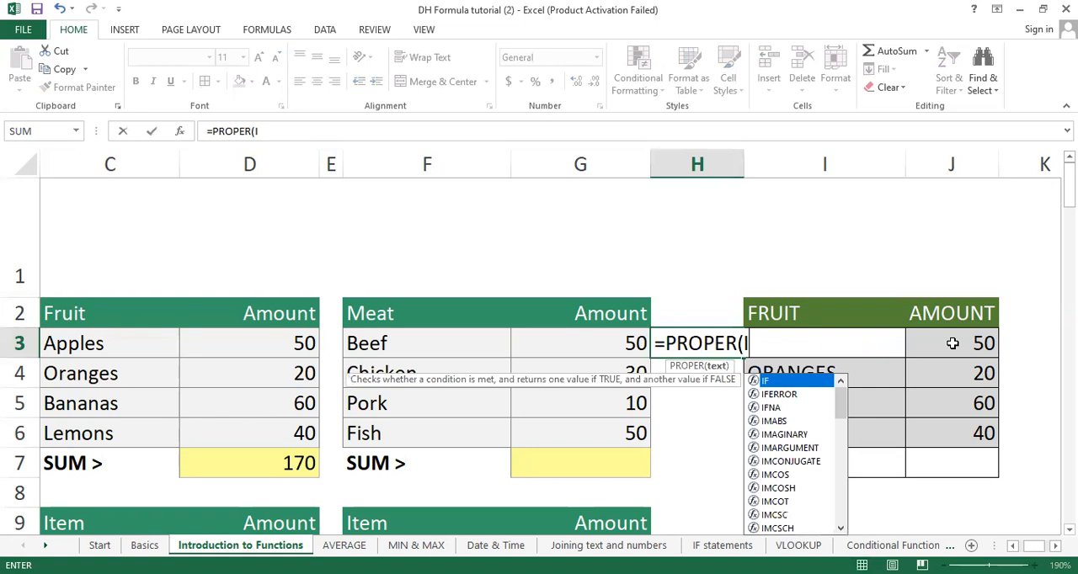
pyautogui.write('3)')
pyautogui.press('Return')
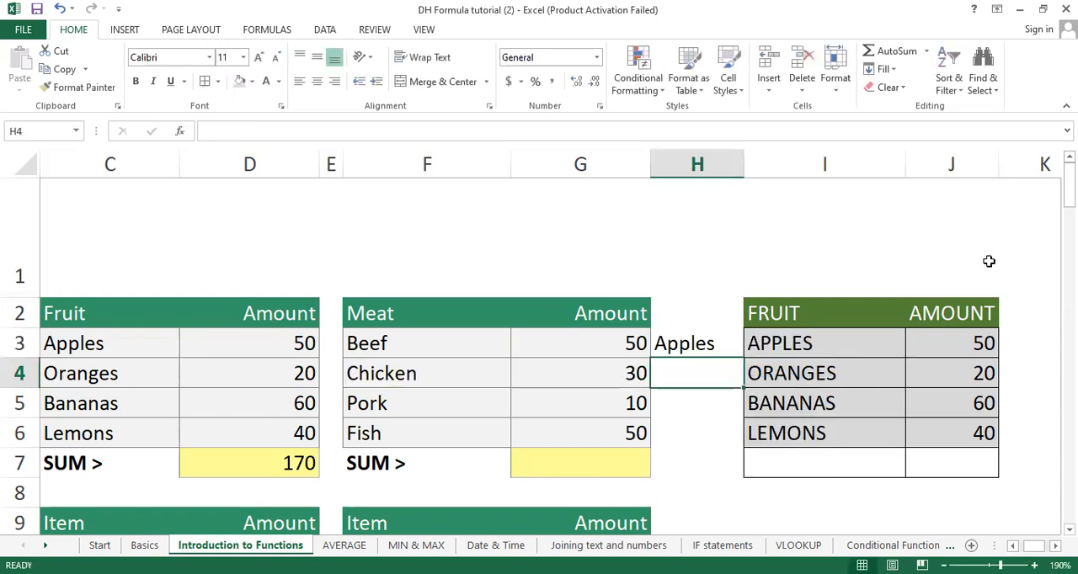
# Step: Widen column H to about the width of column I and fill the PROPER formula from H3 down to H6
pyautogui.moveTo(744, 171); pyautogui.dragTo(827, 175)
pyautogui.click(705, 343)
pyautogui.moveTo(826, 358); pyautogui.dragTo(792, 444)
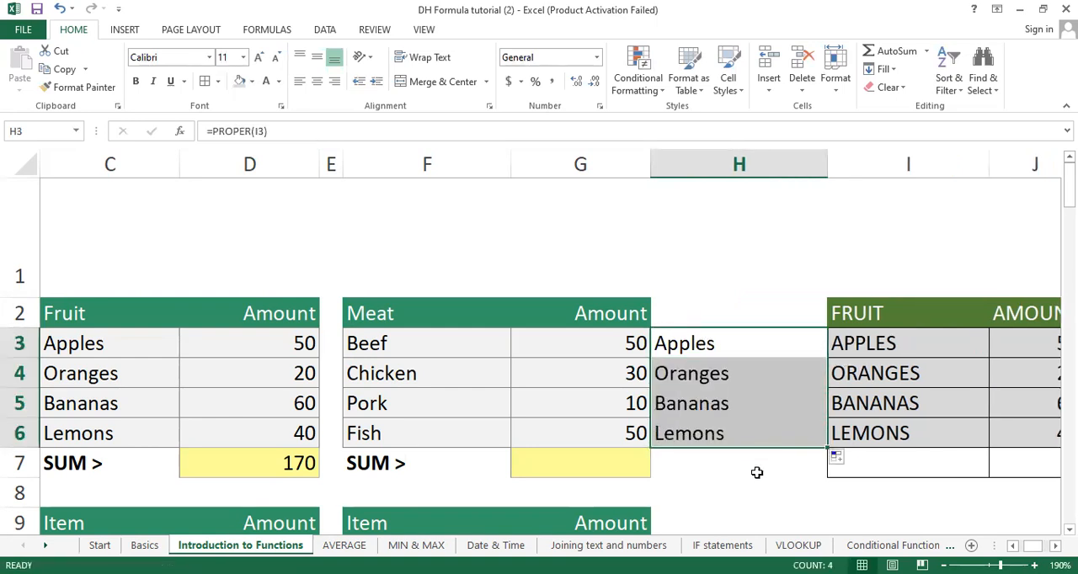
pyautogui.click(754, 477)
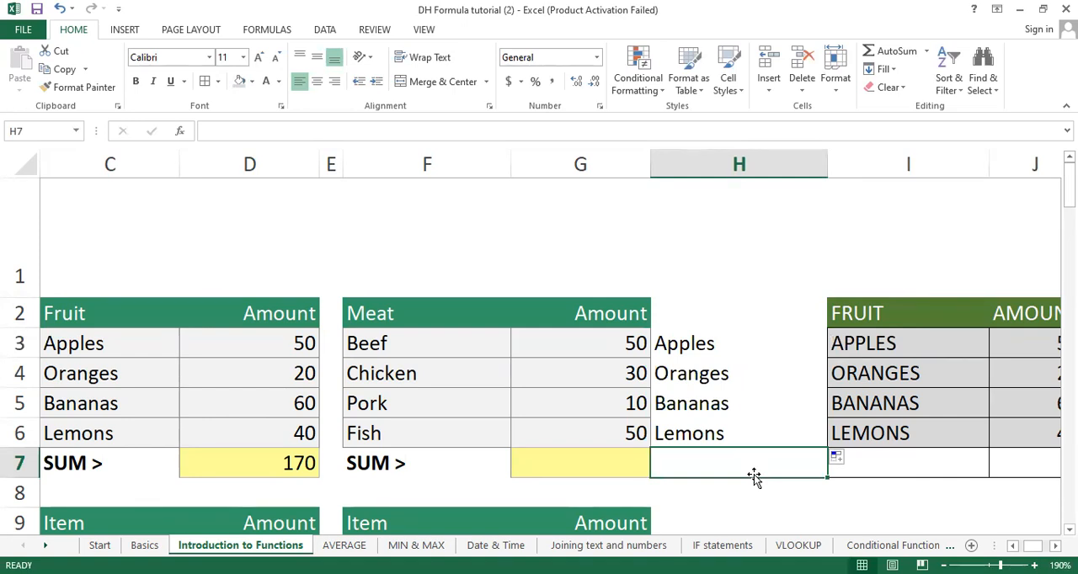
# Step: Undo the fill, the widening of column H and the PROPER formula in H3
pyautogui.hotkey('ctrl', 'z')
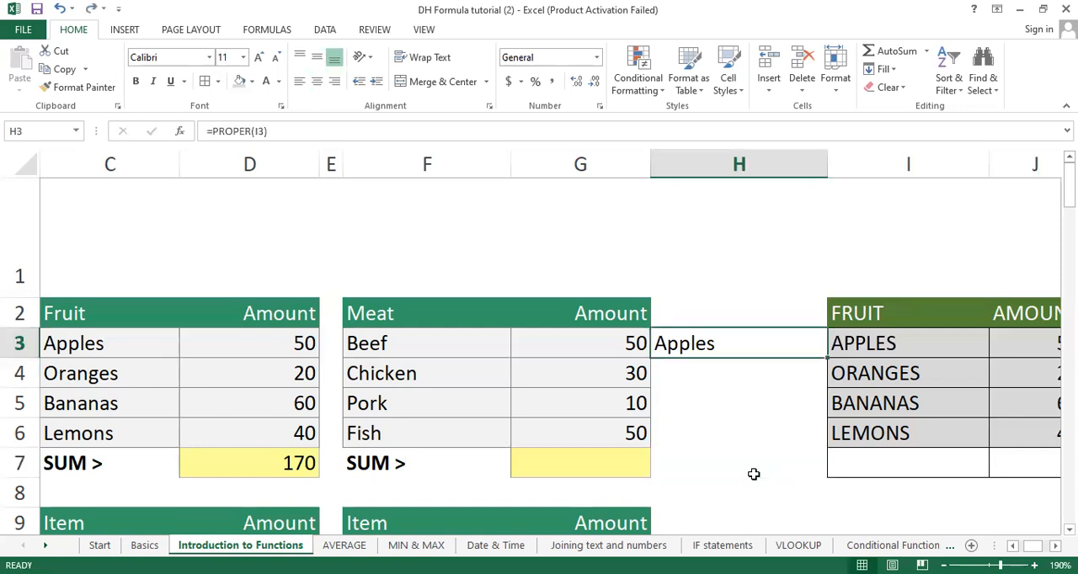
pyautogui.hotkey('ctrl', 'z')
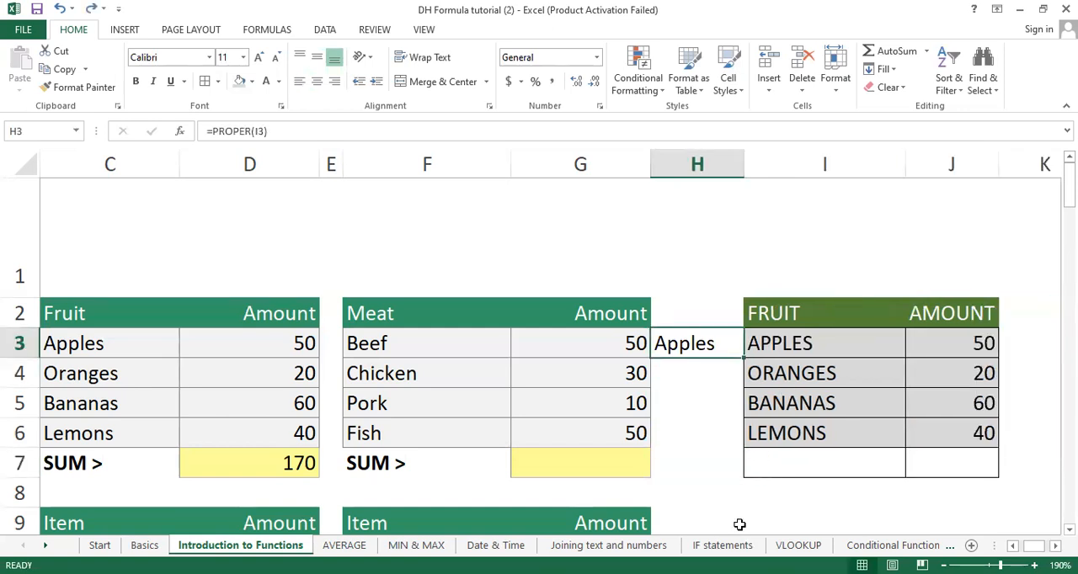
pyautogui.hotkey('ctrl', 'z')
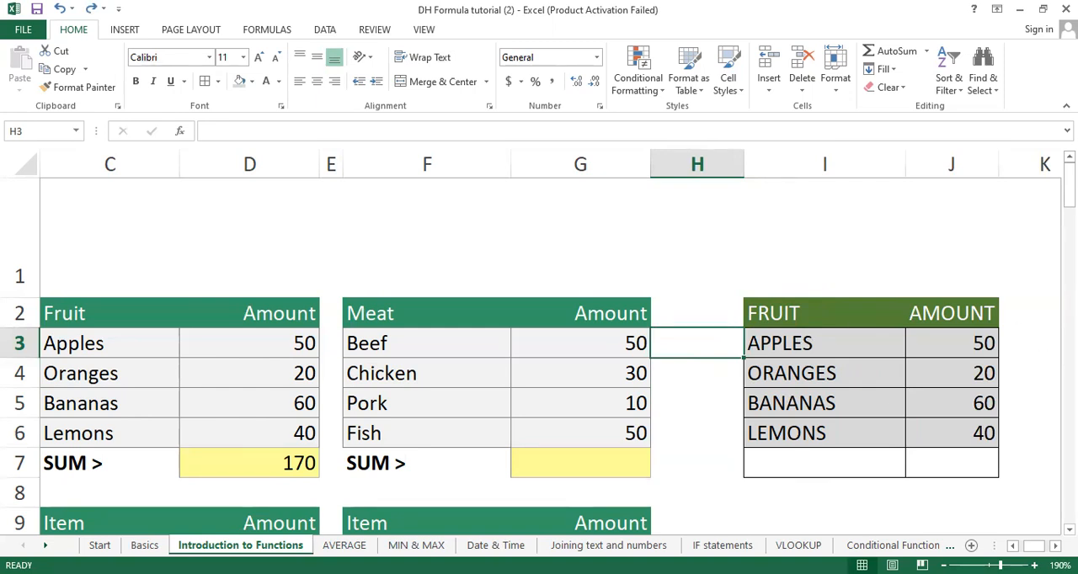
# Step: Enter the formula =PROPER(I3) in cell K3, beside the FRUIT/AMOUNT table
pyautogui.click(1054, 546)
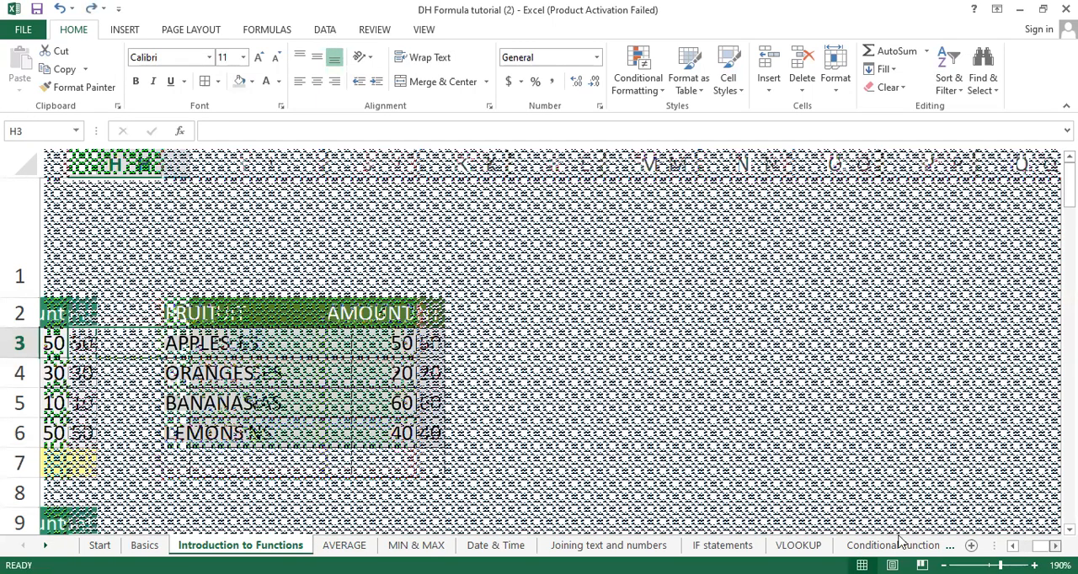
pyautogui.click(433, 343)
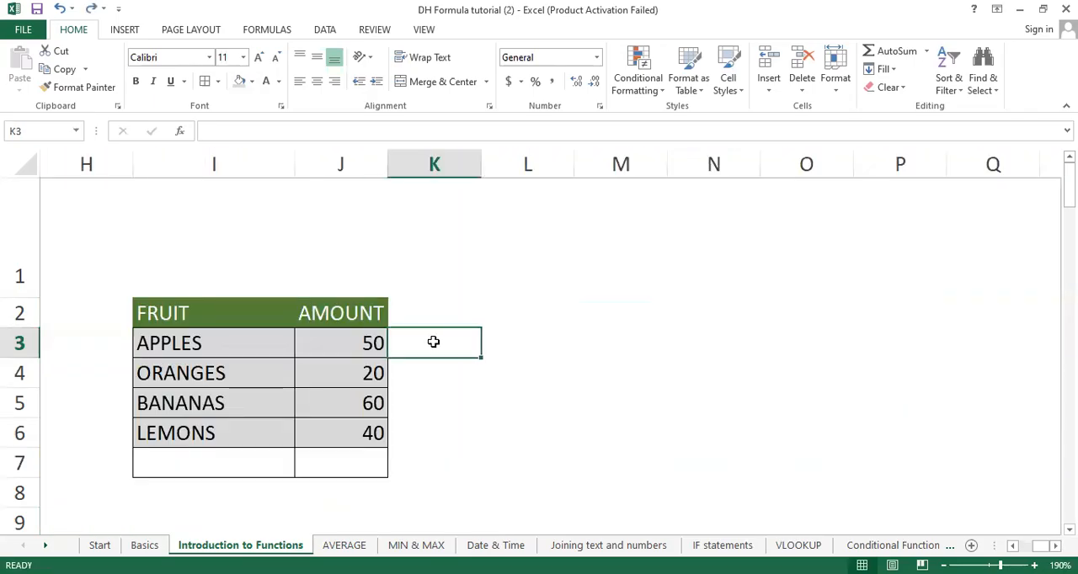
pyautogui.write('=')
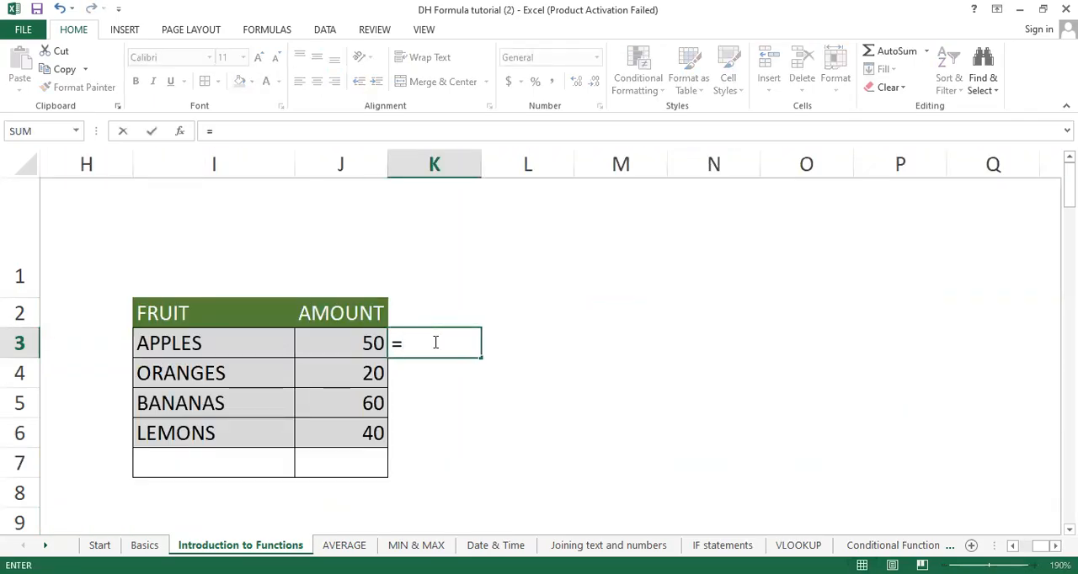
pyautogui.write('PROPER(')
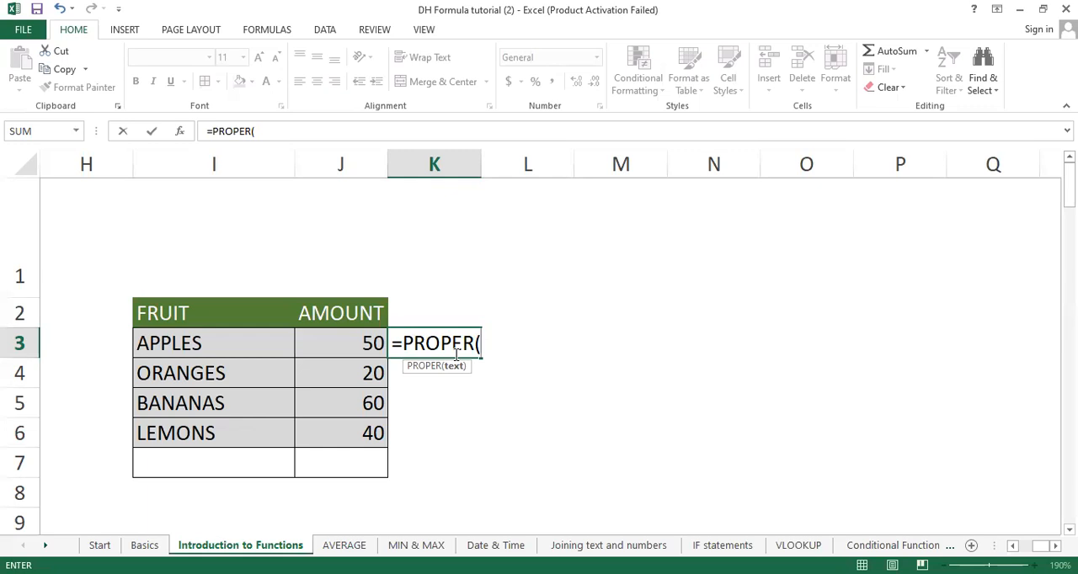
pyautogui.click(209, 351)
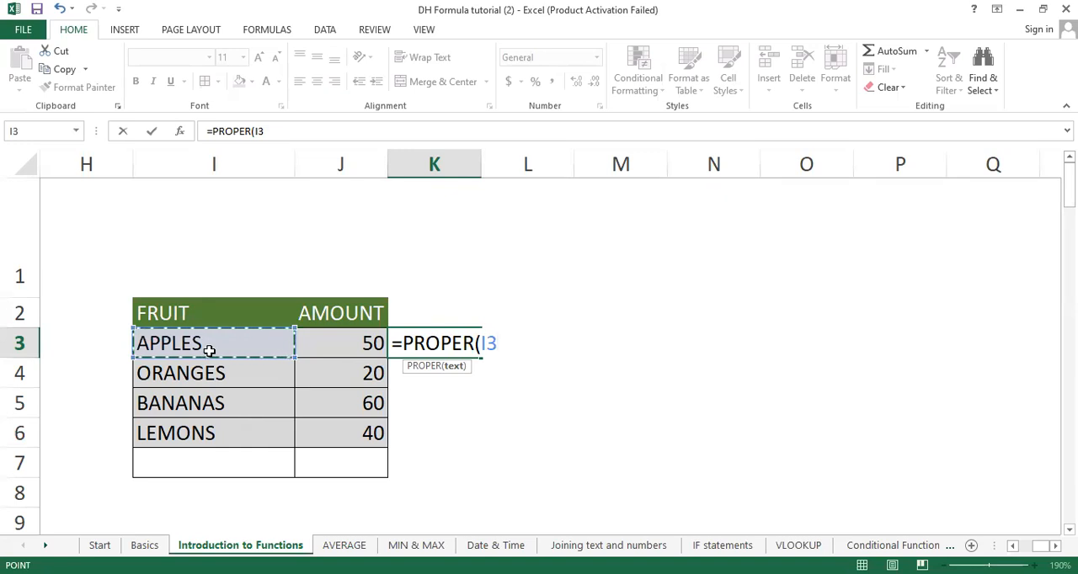
pyautogui.write(')')
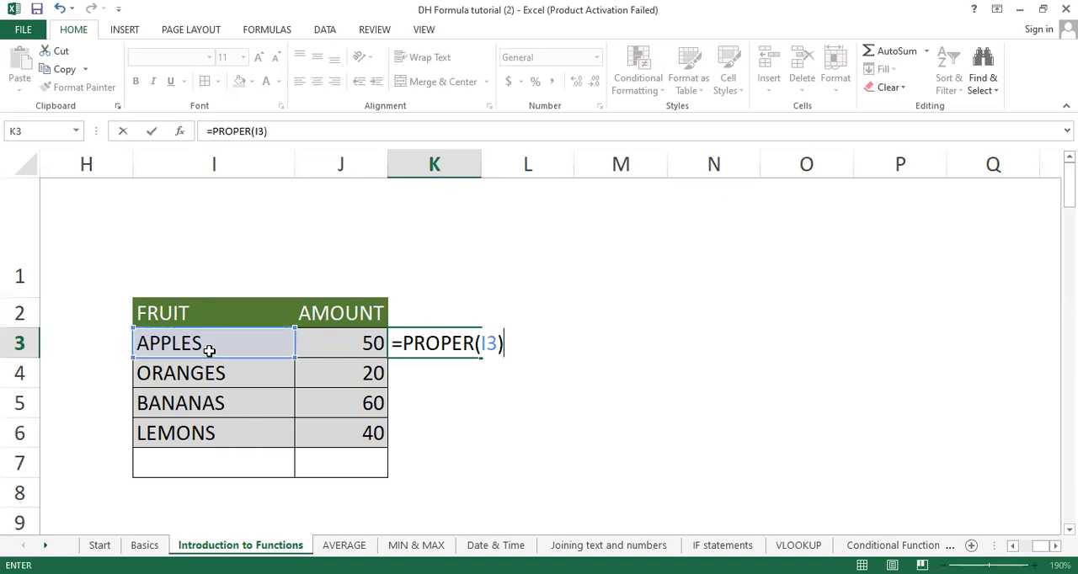
pyautogui.press('Return')
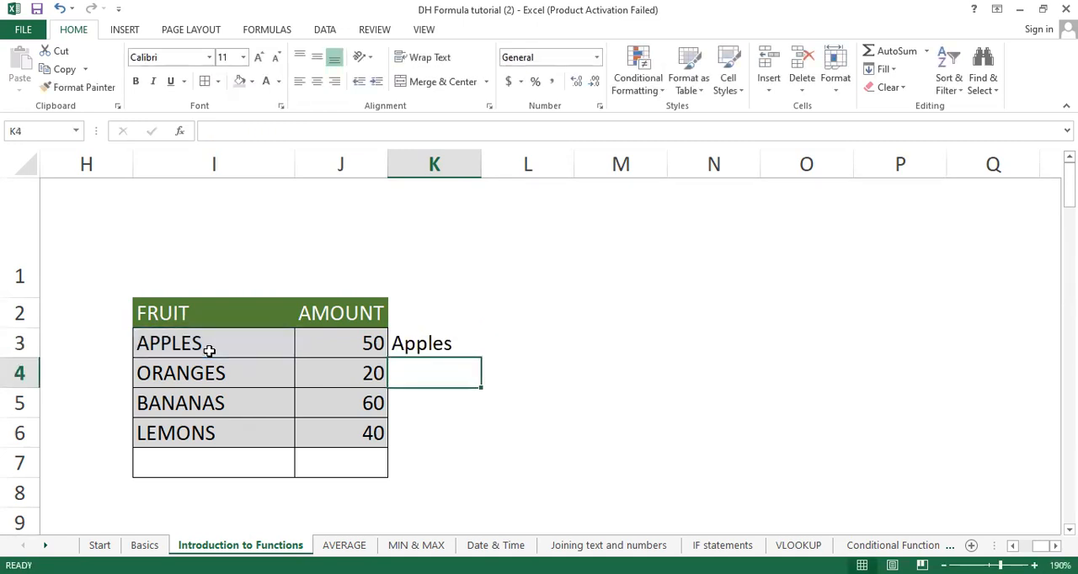
# Step: Review the PROPER formula in K3 and fill it down to K6
pyautogui.click(447, 335)
pyautogui.doubleClick(447, 336)
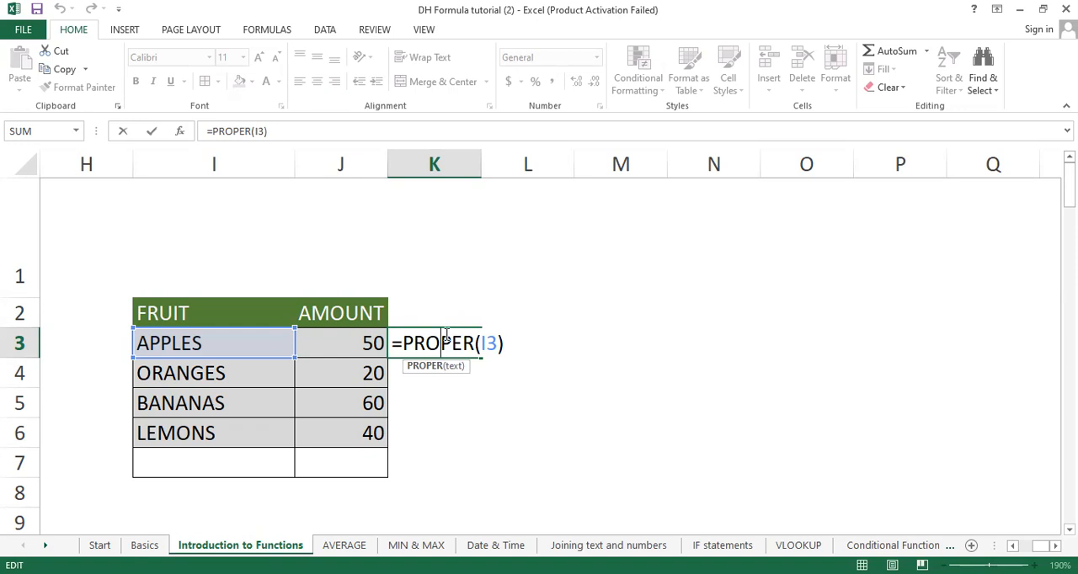
pyautogui.press('Return')
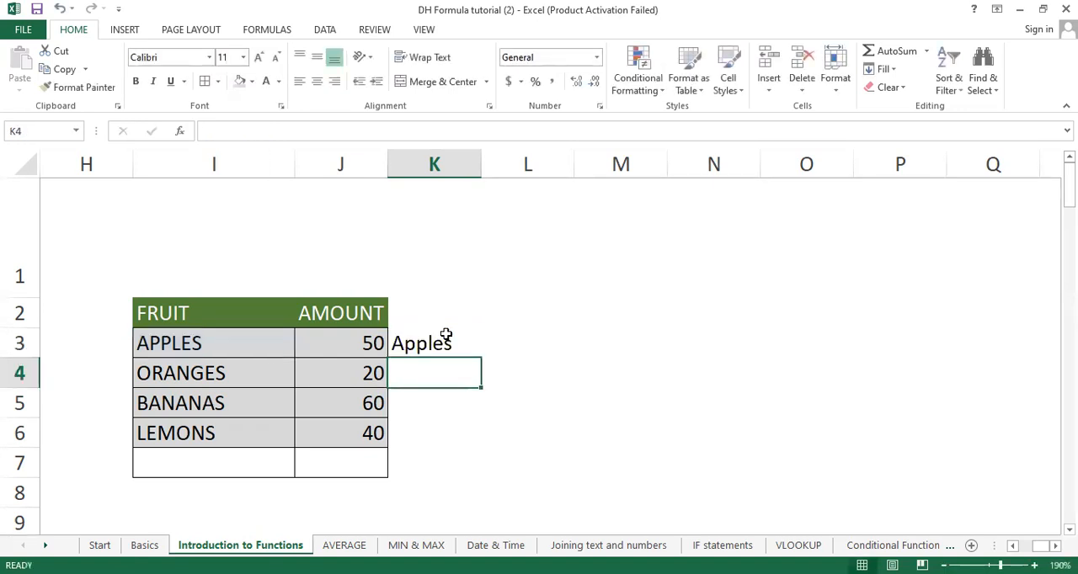
pyautogui.click(446, 335)
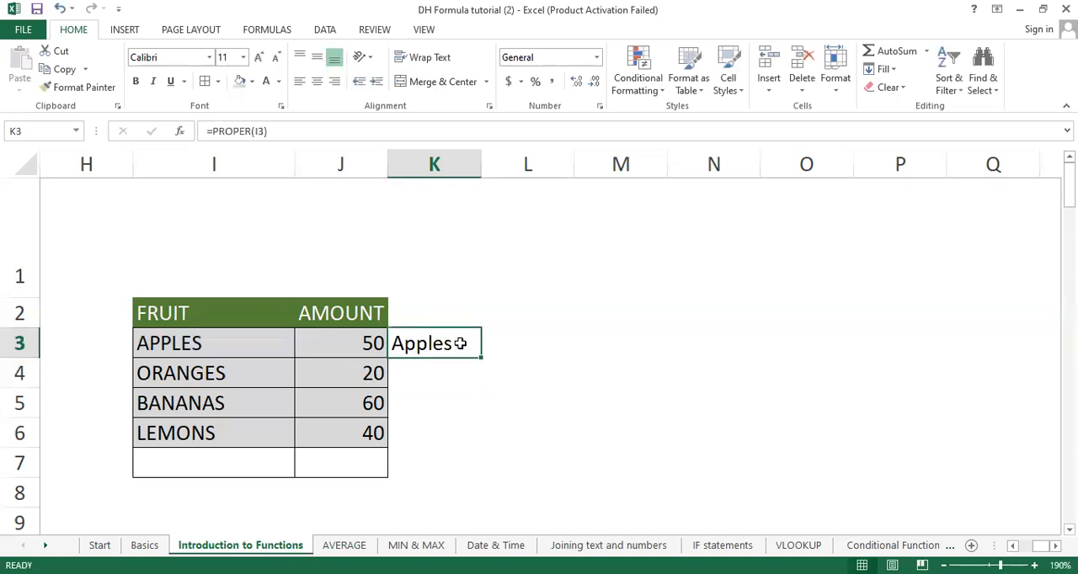
pyautogui.moveTo(481, 359); pyautogui.dragTo(459, 441)
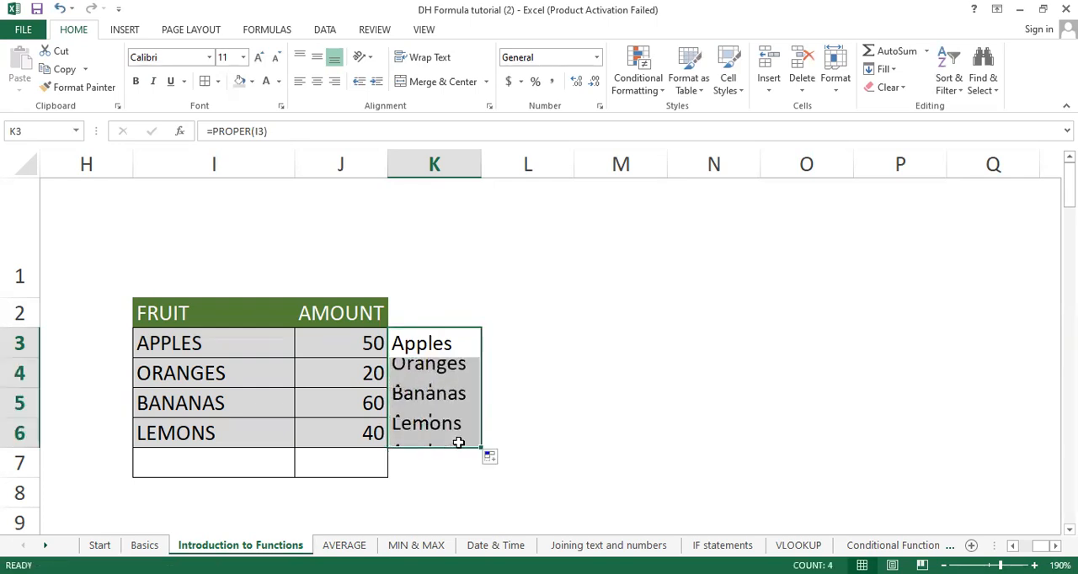
pyautogui.click(526, 443)
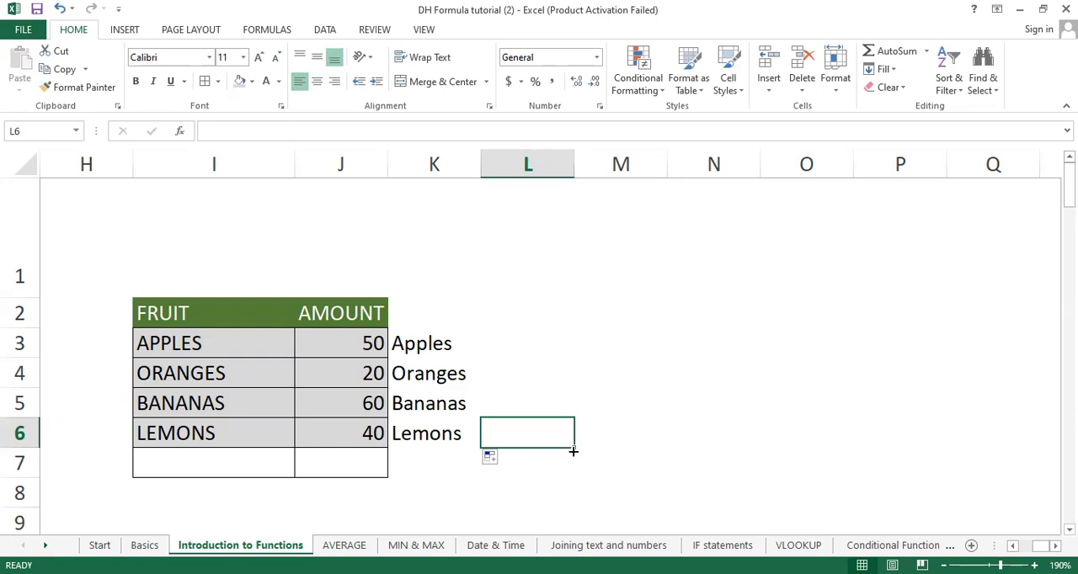
# Step: Copy the proper-case names in K3:K6 and paste them as values over the fruit names starting at I3
pyautogui.moveTo(438, 341); pyautogui.dragTo(423, 436)
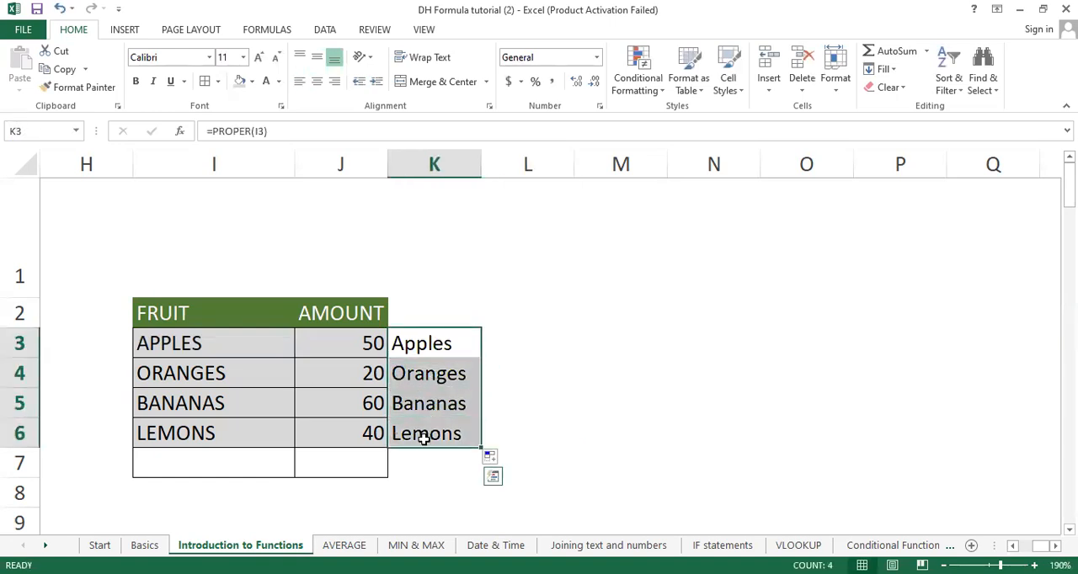
pyautogui.hotkey('ctrl', 'c')
pyautogui.click(167, 344)
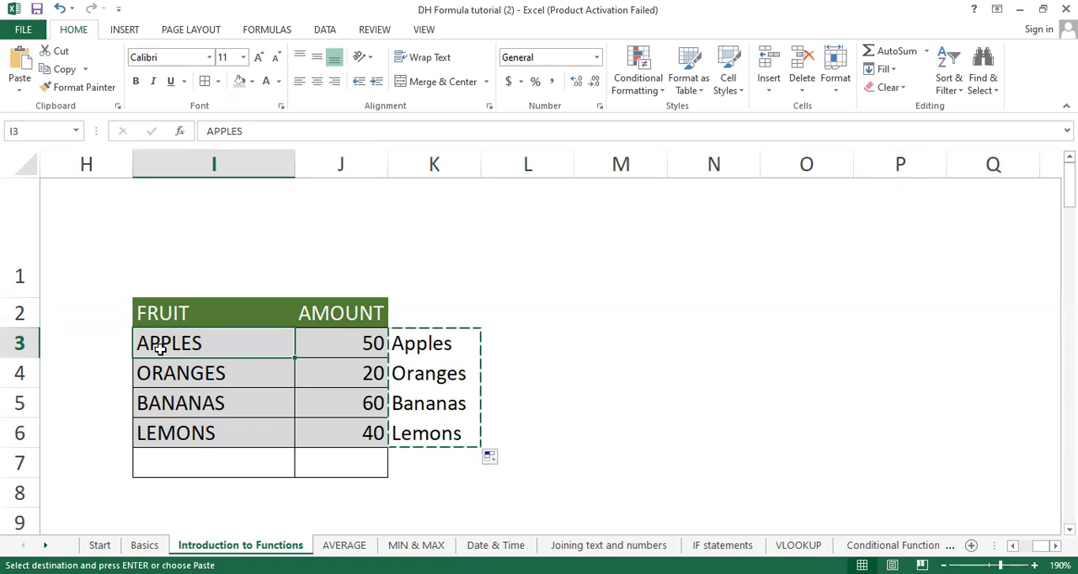
pyautogui.rightClick(160, 347)
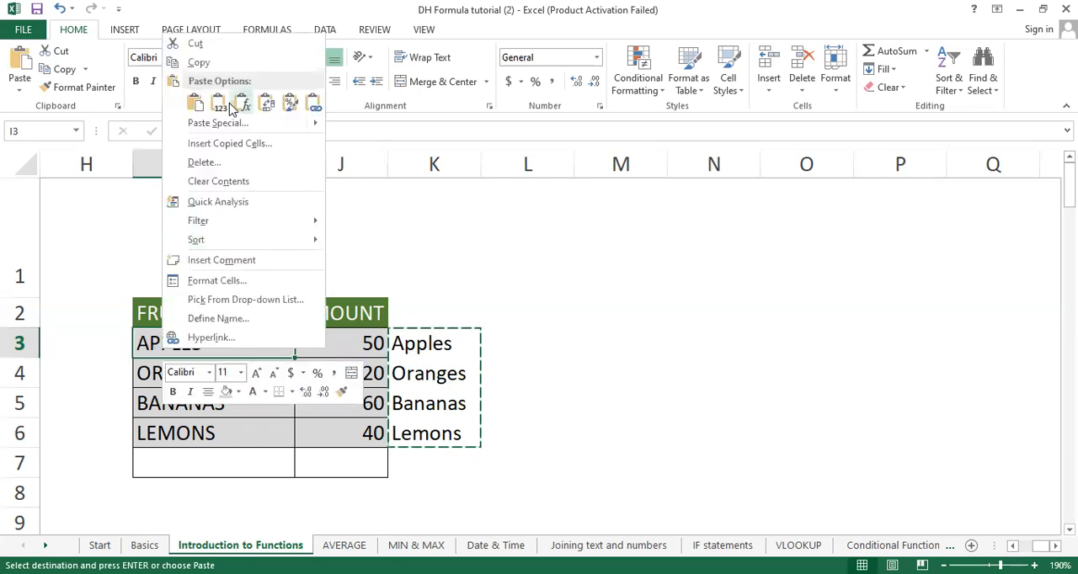
pyautogui.click(219, 102)
pyautogui.click(609, 375)
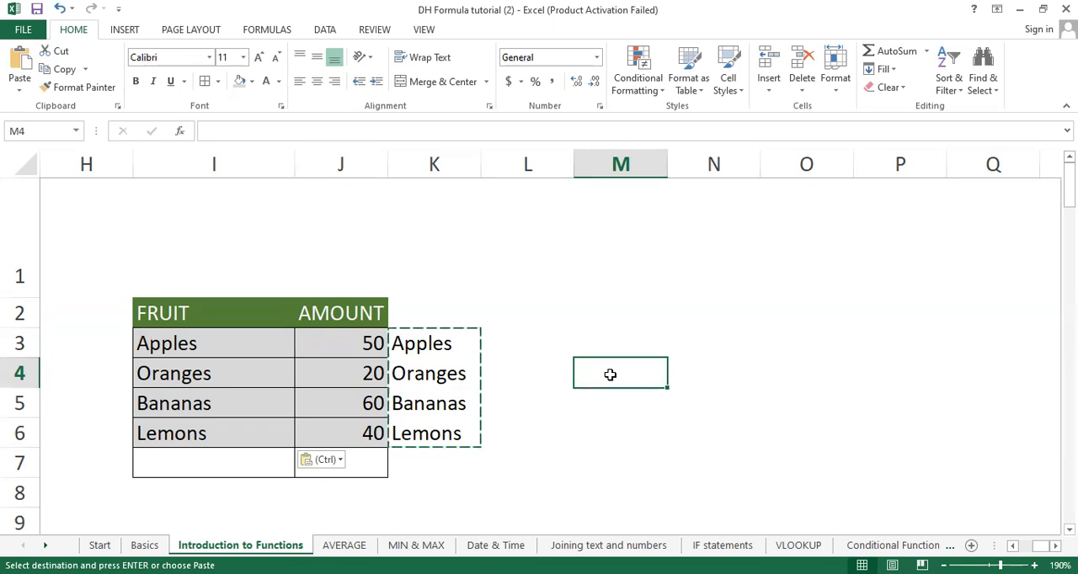
# Step: Undo the values paste, then try an ordinary paste of the copied formulas at I3 and undo it
pyautogui.hotkey('ctrl', 'z')
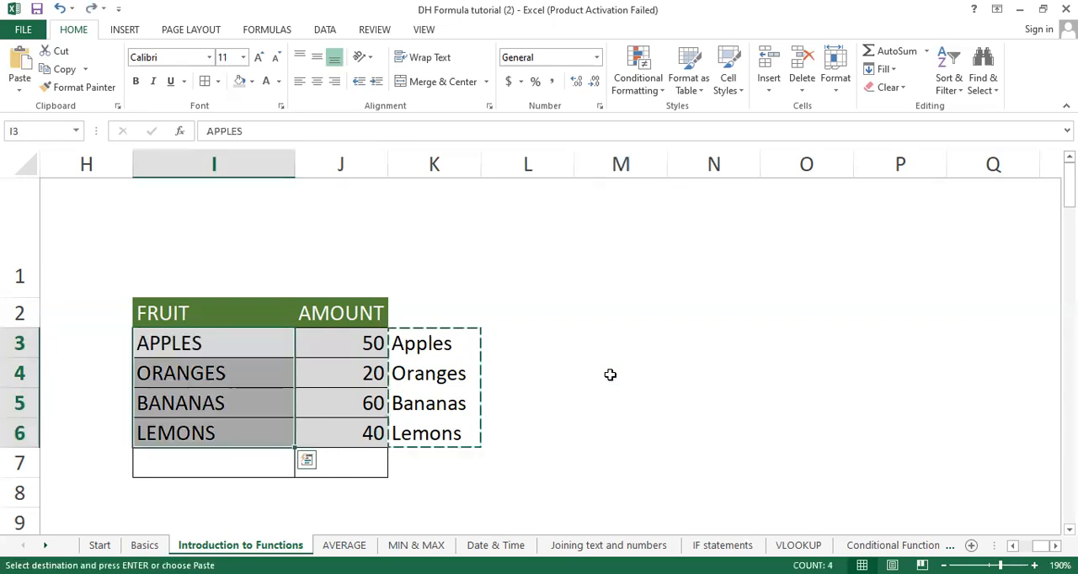
pyautogui.click(212, 351)
pyautogui.hotkey('ctrl', 'v')
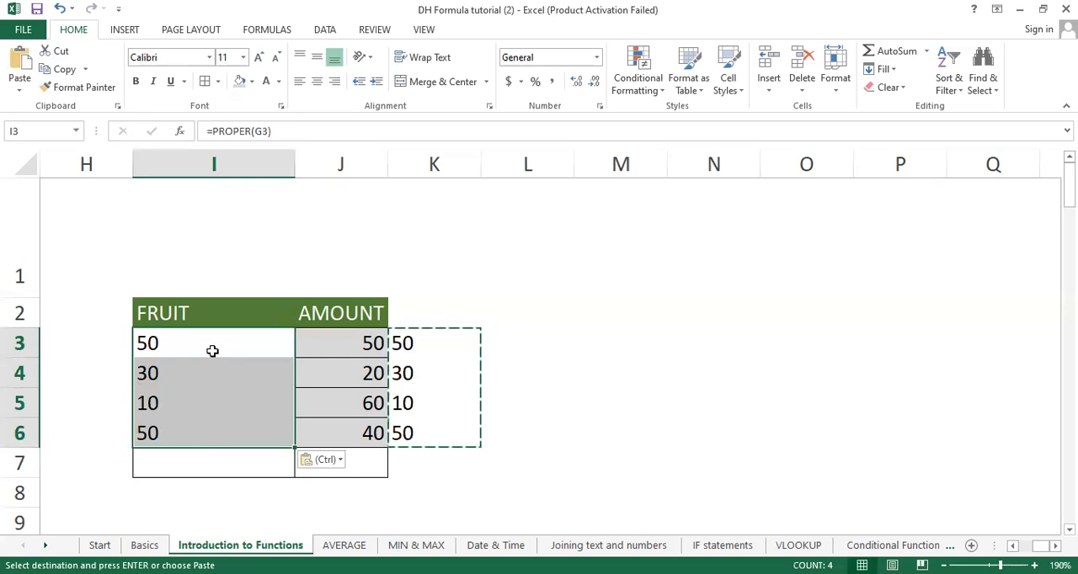
pyautogui.hotkey('ctrl', 'z')
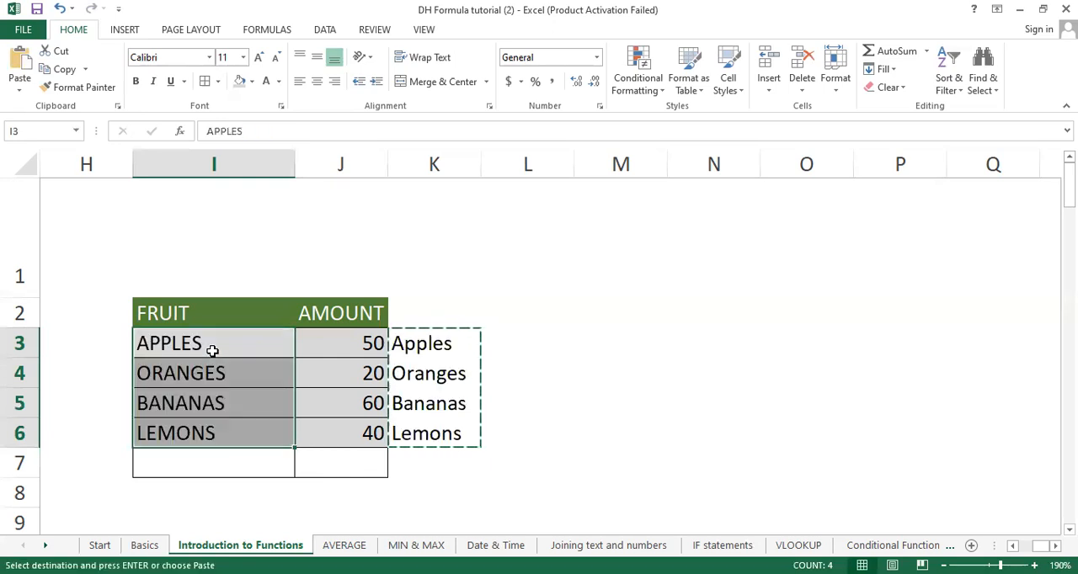
# Step: Paste the copied proper-case names over I3:I6 as values only
pyautogui.rightClick(182, 342)
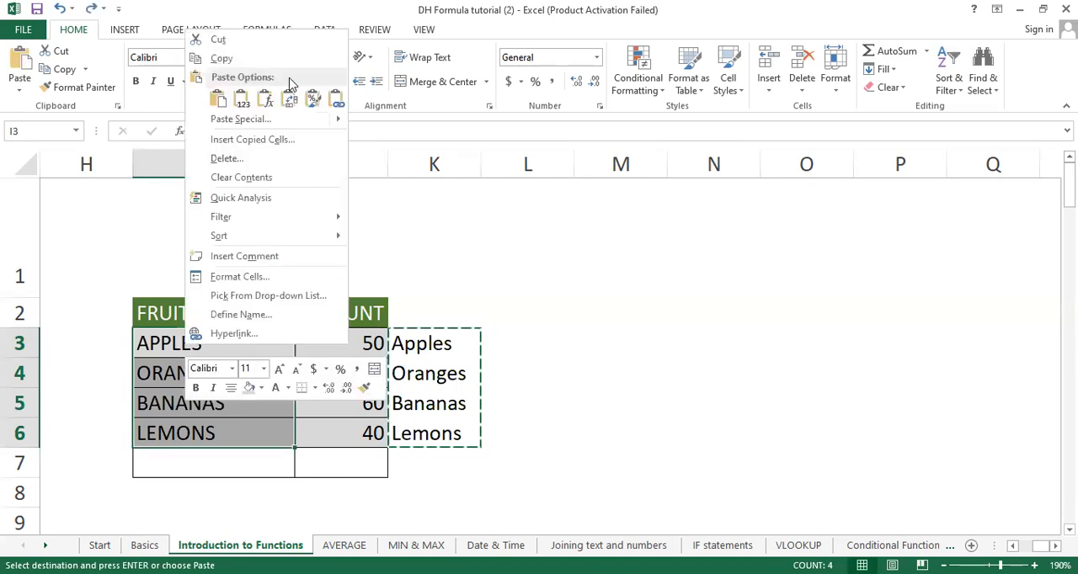
pyautogui.click(241, 100)
pyautogui.click(438, 312)
pyautogui.click(469, 266)
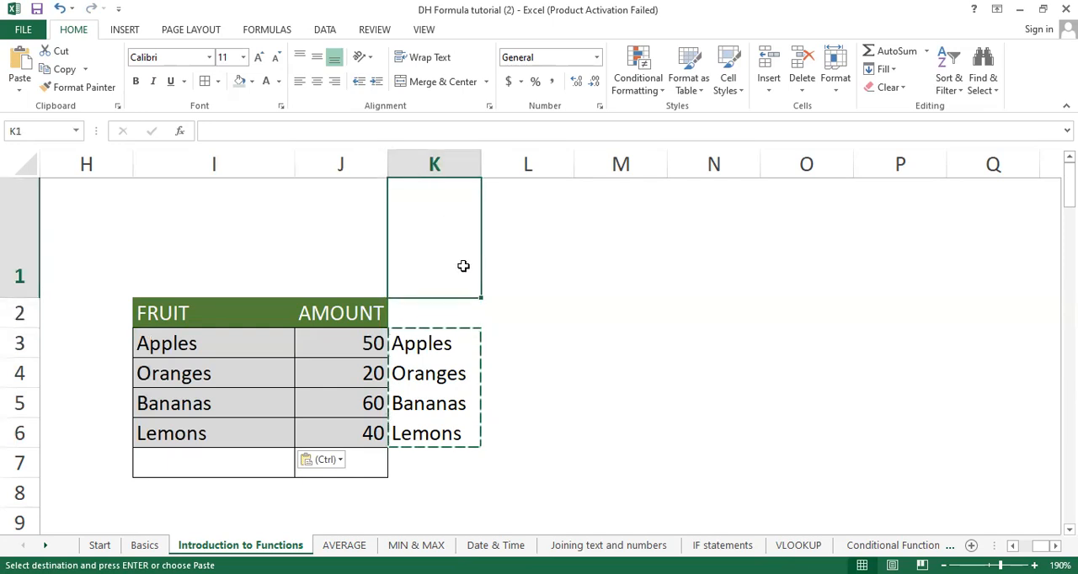
# Step: Clear the contents of the helper cells K2:K7 beside the table
pyautogui.moveTo(457, 303); pyautogui.dragTo(445, 450)
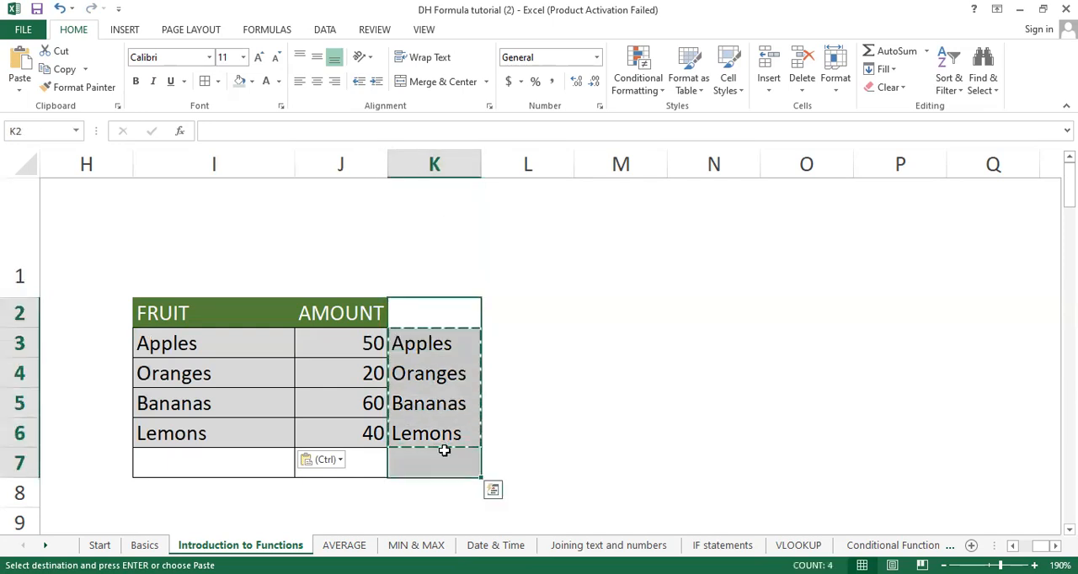
pyautogui.press('Delete')
pyautogui.click(645, 454)
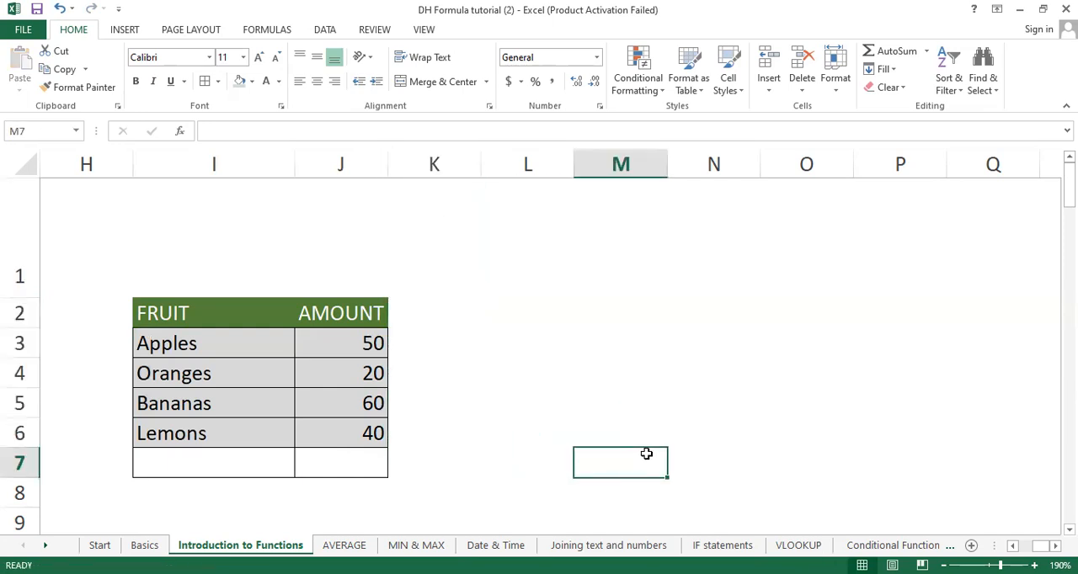
pyautogui.click(501, 381)
# Step: Remove all cell borders from the fruit table range I3:J7
pyautogui.moveTo(178, 357); pyautogui.dragTo(351, 469)
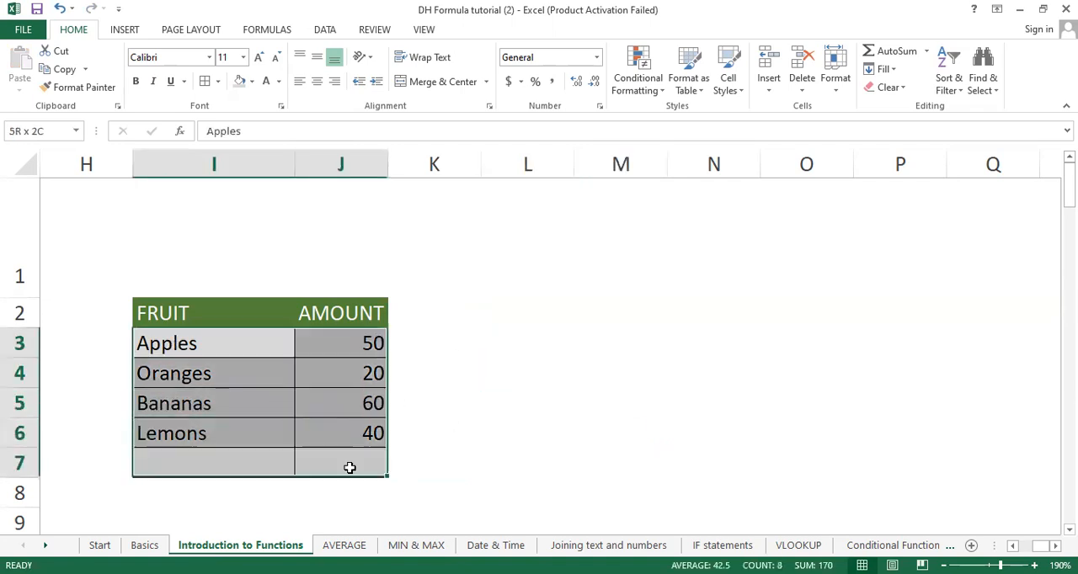
pyautogui.click(218, 80)
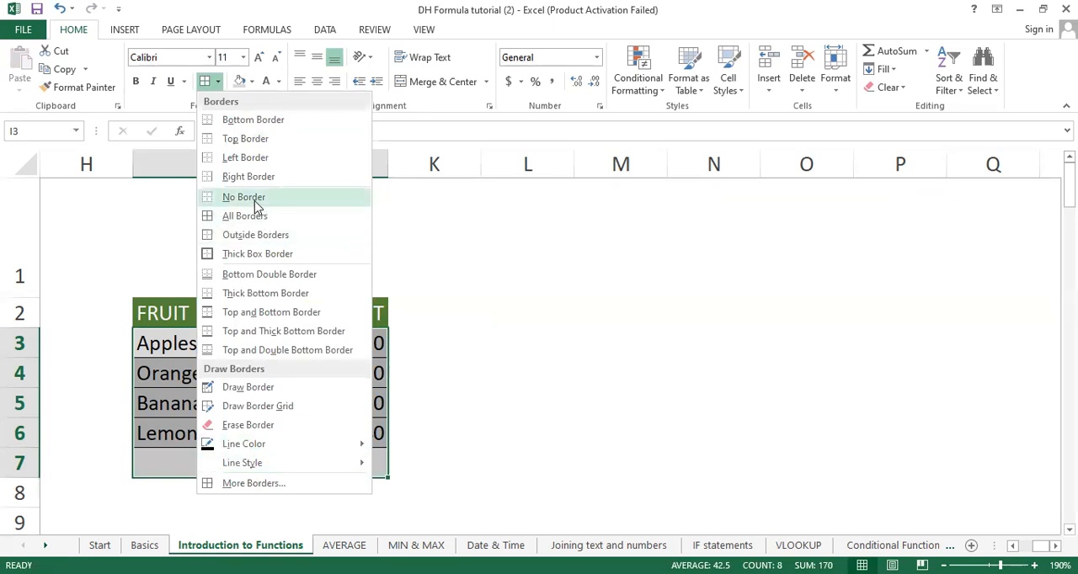
pyautogui.click(486, 292)
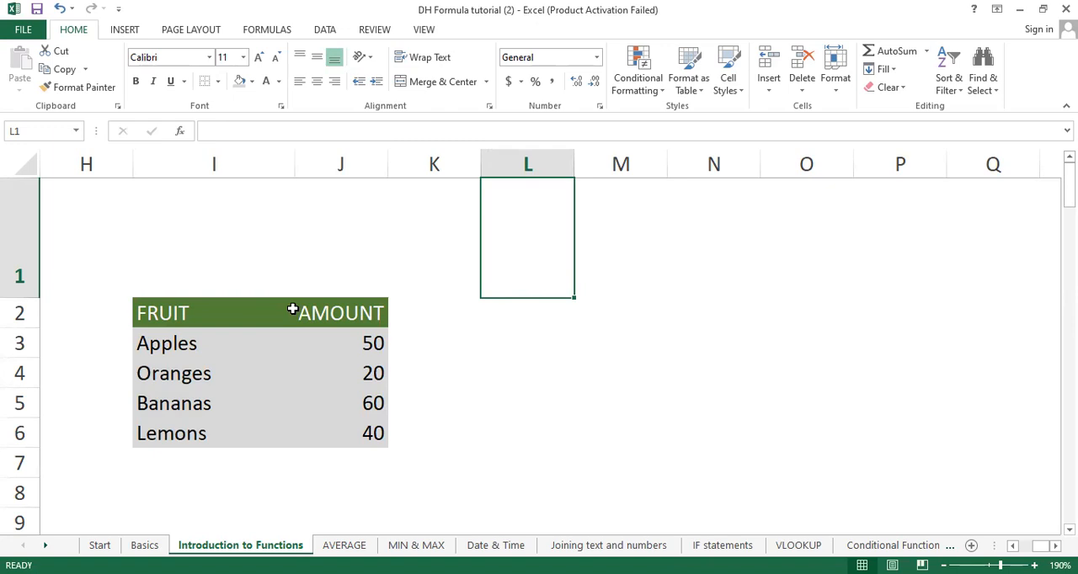
# Step: Try All Borders on the fruit and amount cells I3:J7, and undo it
pyautogui.moveTo(165, 333); pyautogui.dragTo(337, 464)
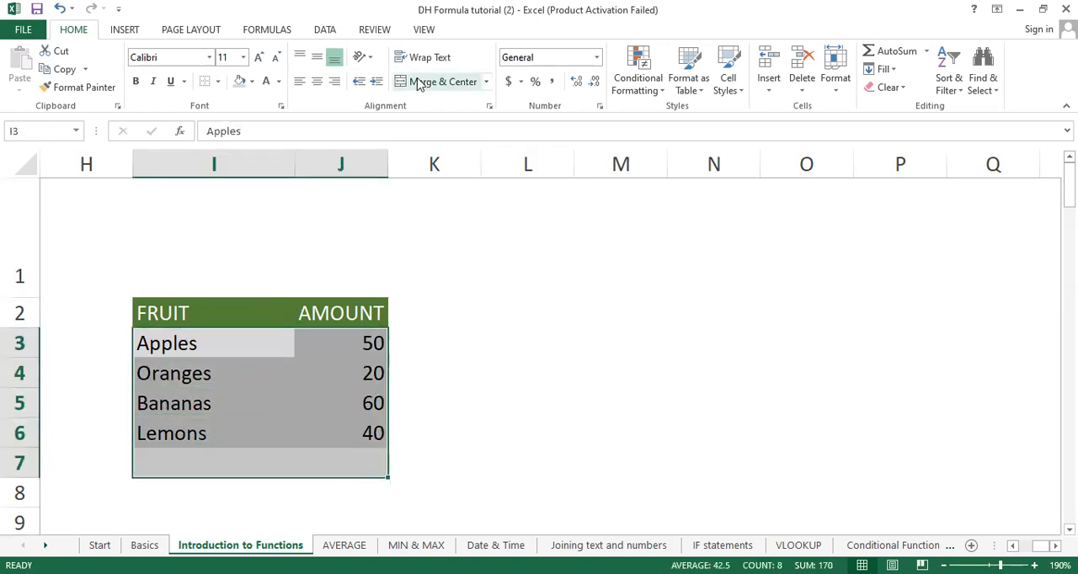
pyautogui.click(218, 85)
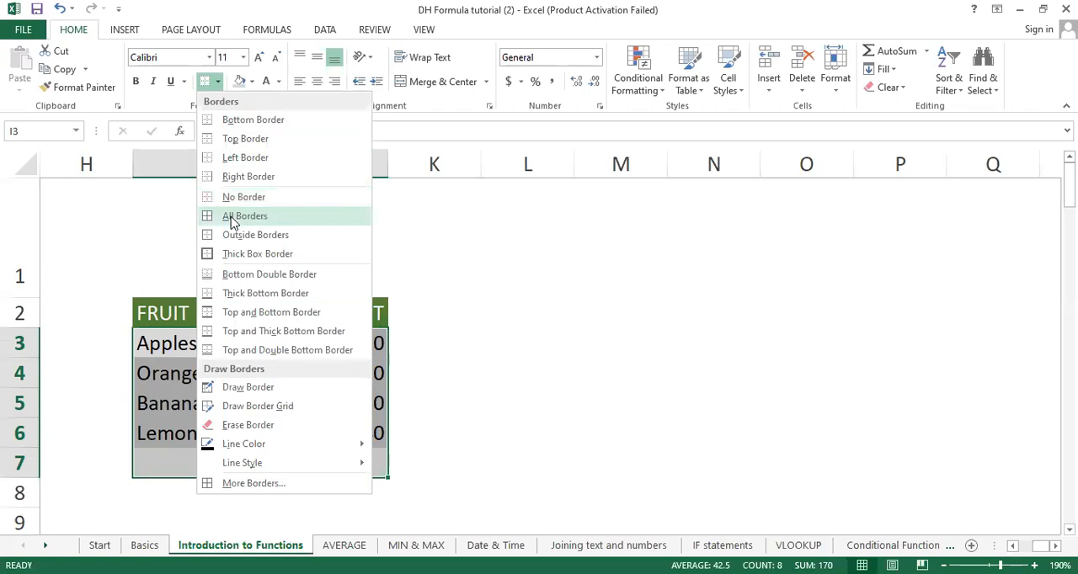
pyautogui.click(233, 217)
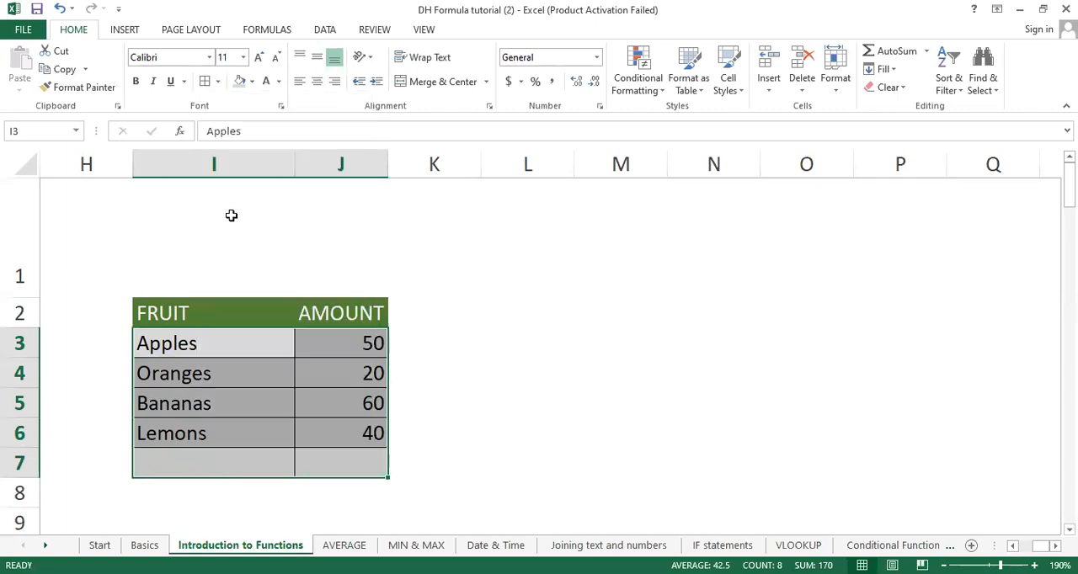
pyautogui.click(577, 466)
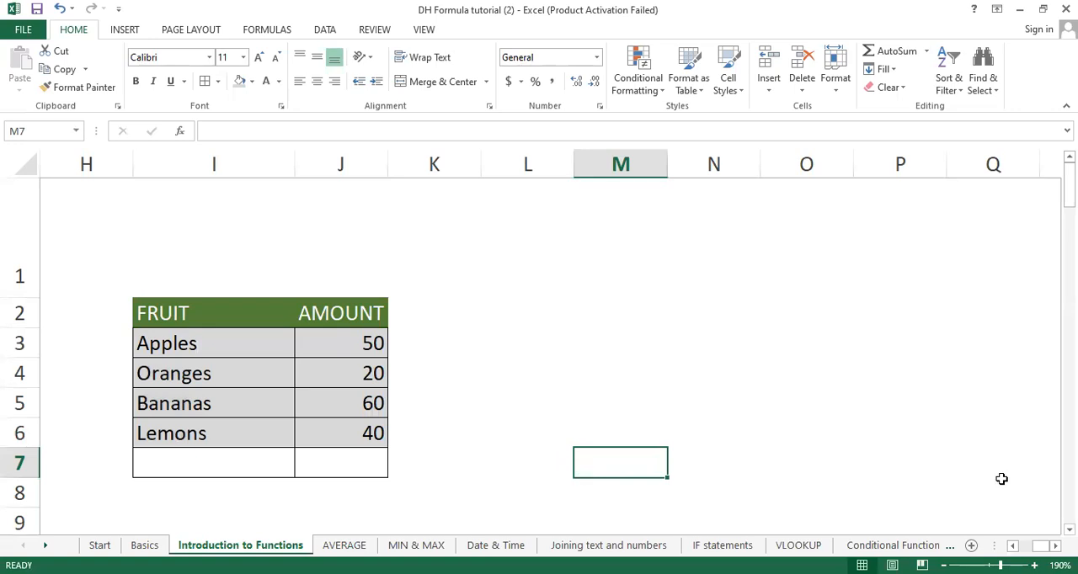
pyautogui.hotkey('ctrl', 'z')
pyautogui.click(534, 413)
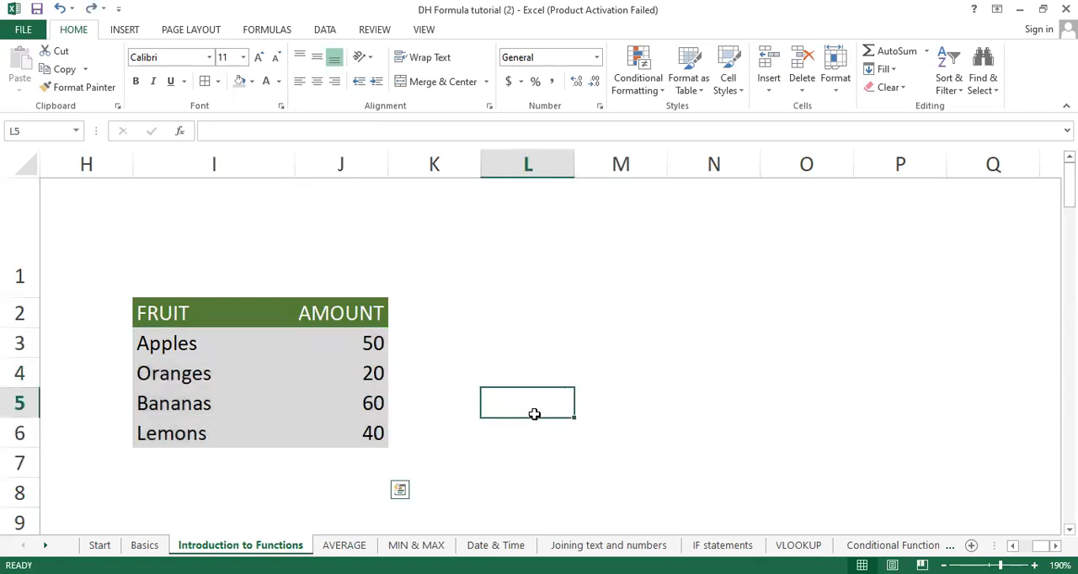
# Step: Apply All Borders to the fruit table range I3:J7
pyautogui.moveTo(149, 340); pyautogui.dragTo(344, 461)
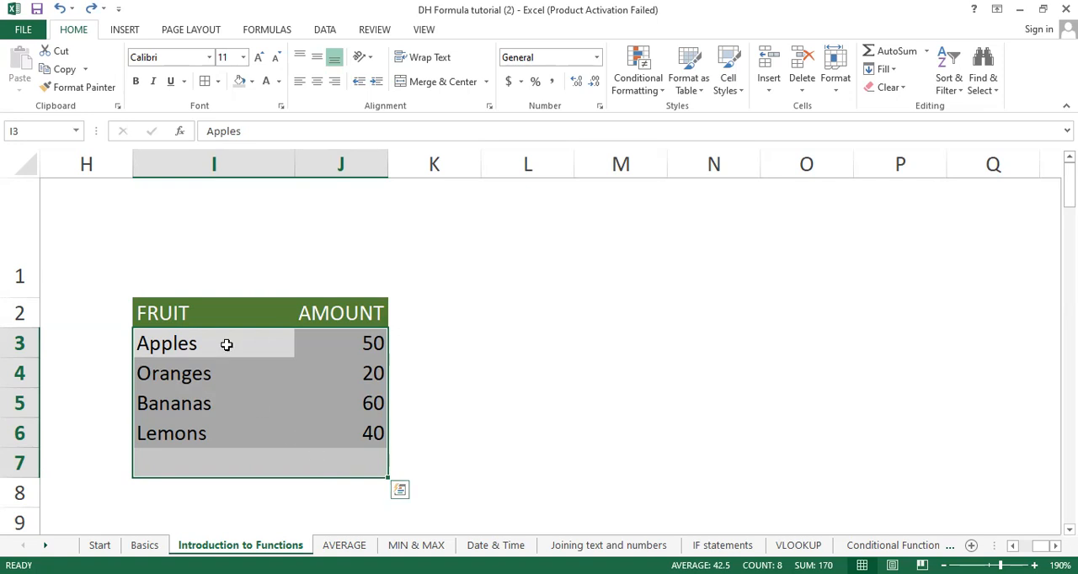
pyautogui.click(218, 84)
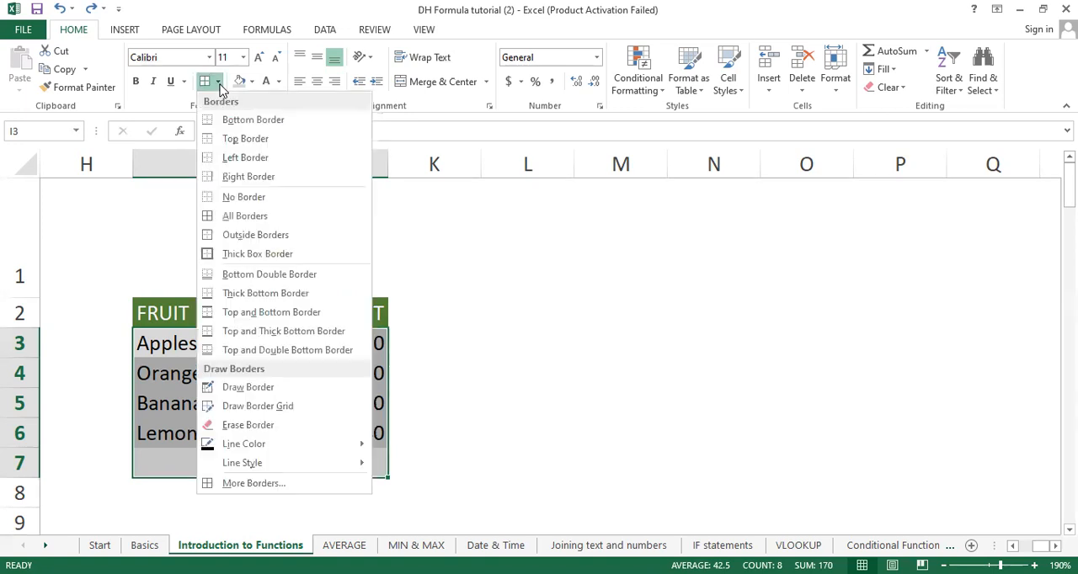
pyautogui.click(240, 217)
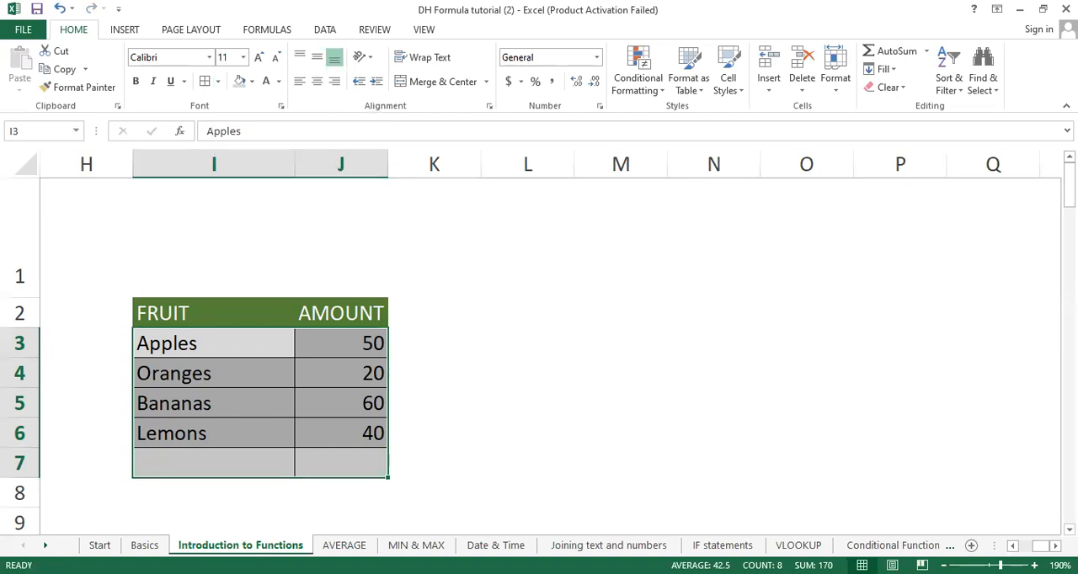
# Step: Try AutoSum in G7 to total the Meat amounts with =SUM(G3:G6), and undo the entry
pyautogui.click(1013, 546)
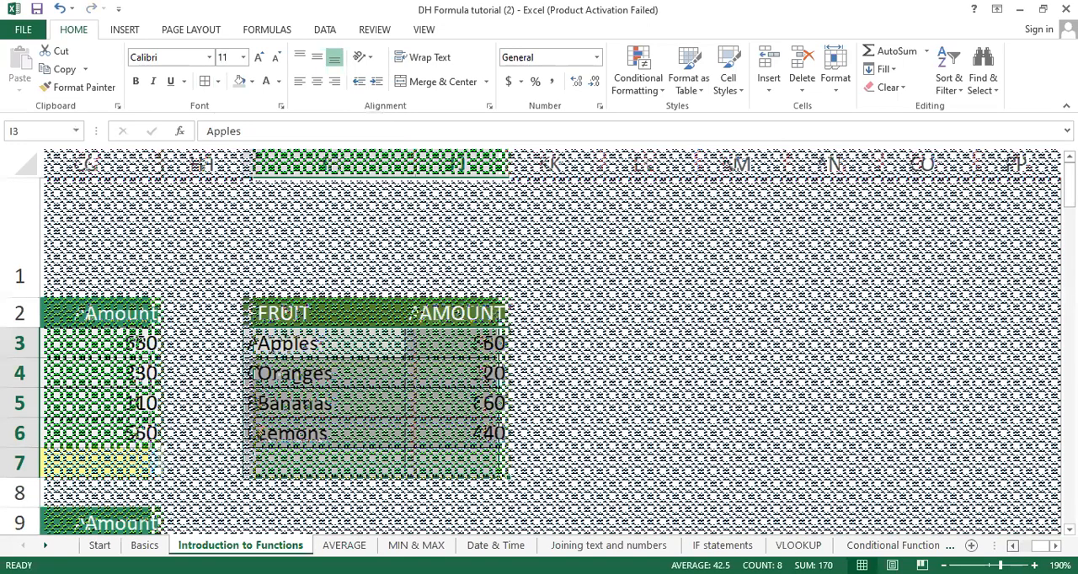
pyautogui.click(1013, 546)
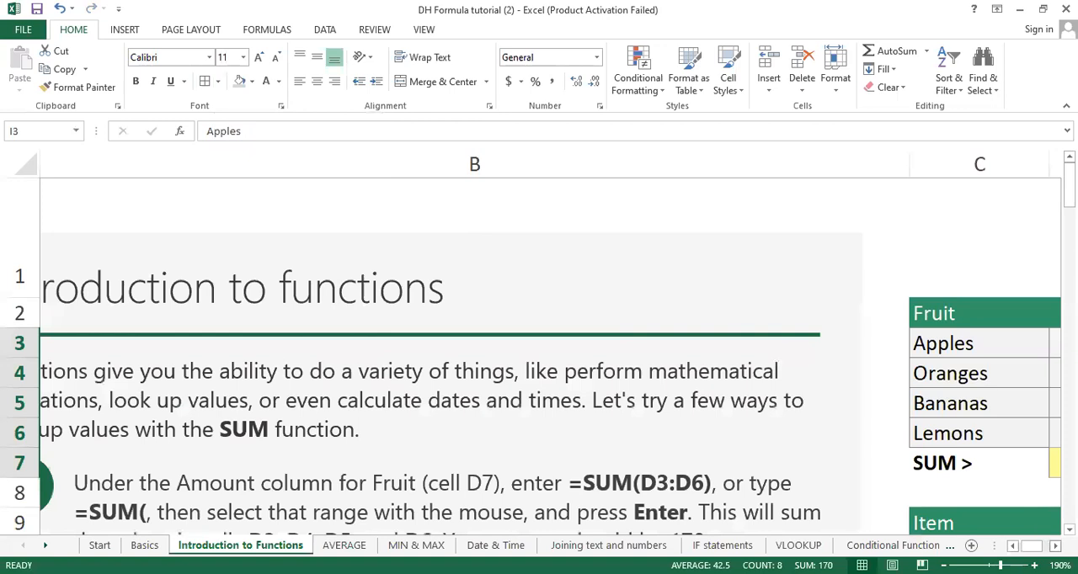
pyautogui.click(1054, 546)
pyautogui.click(794, 278)
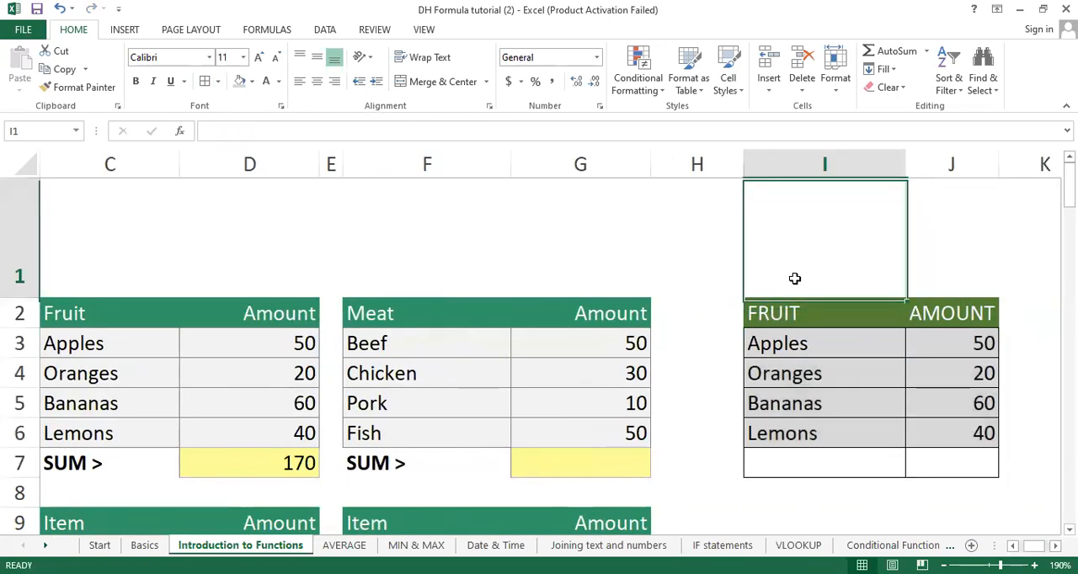
pyautogui.click(569, 469)
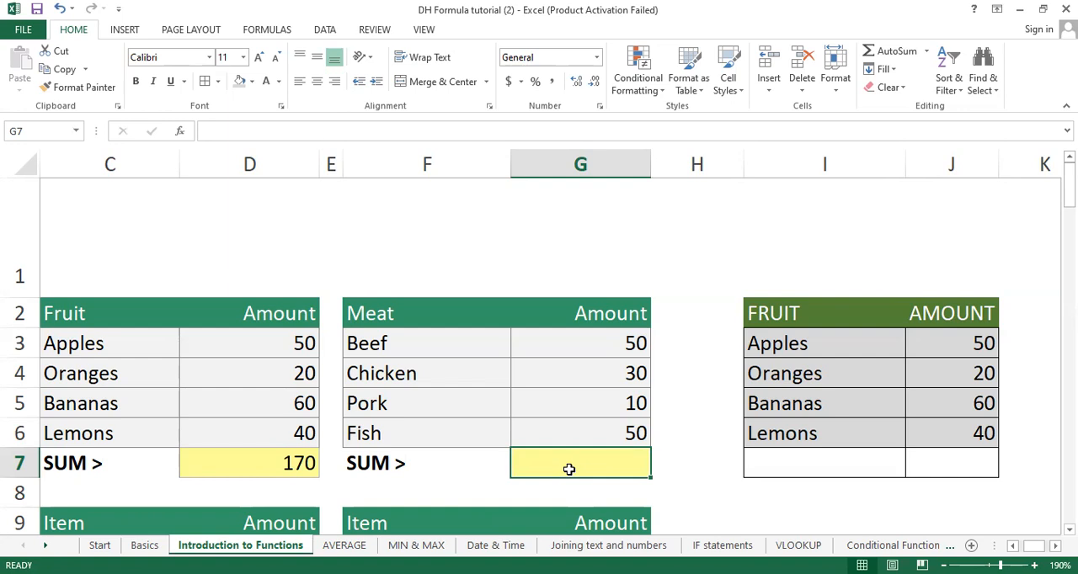
pyautogui.hotkey('alt', '=')
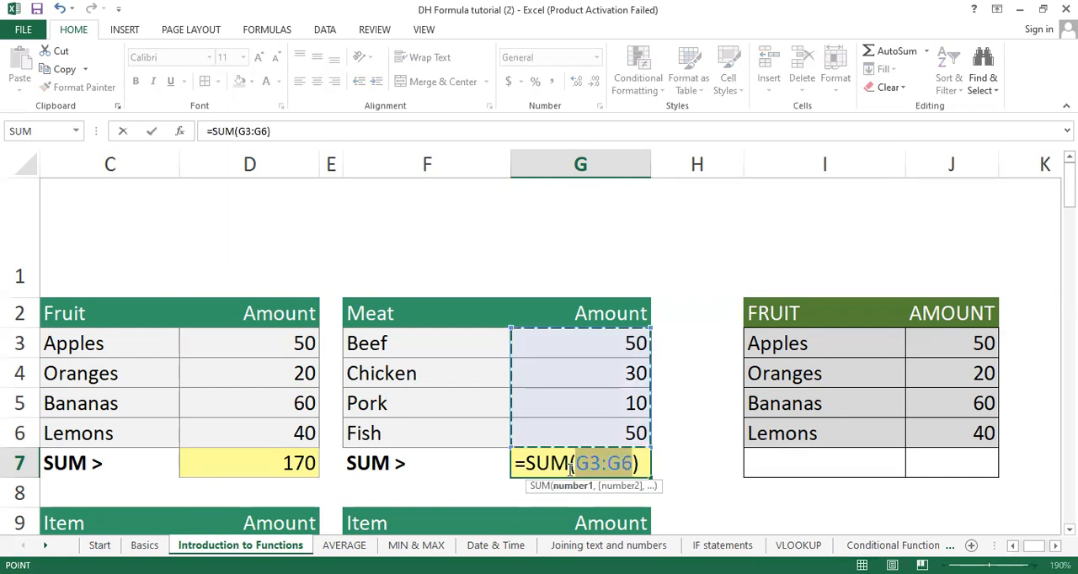
pyautogui.press('Return')
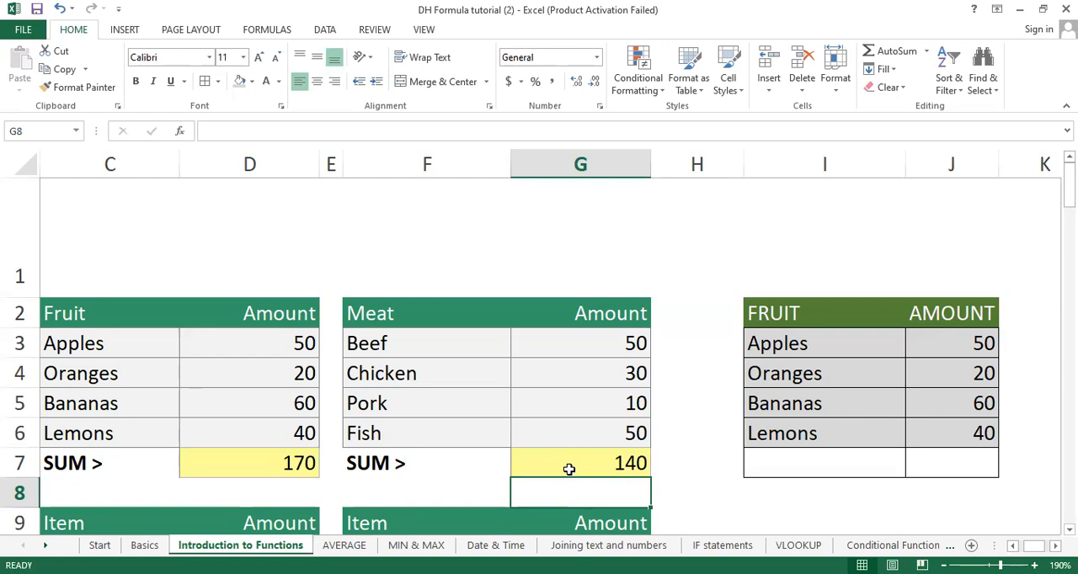
pyautogui.hotkey('ctrl', 'z')
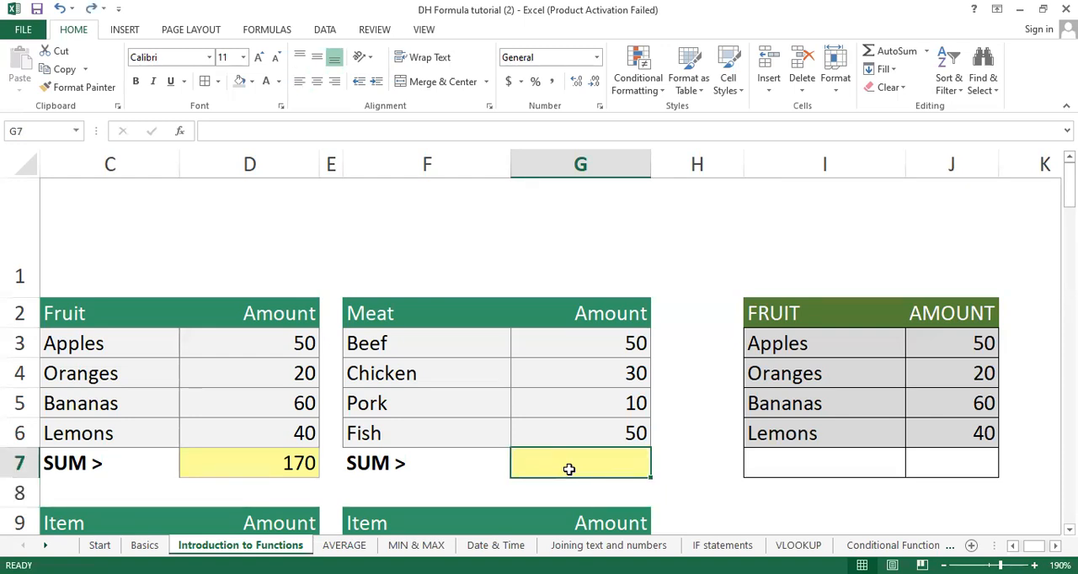
# Step: Enter =SUM(G3:G6) in G7 with AutoSum to total the Meat amounts
pyautogui.hotkey('alt', '=')
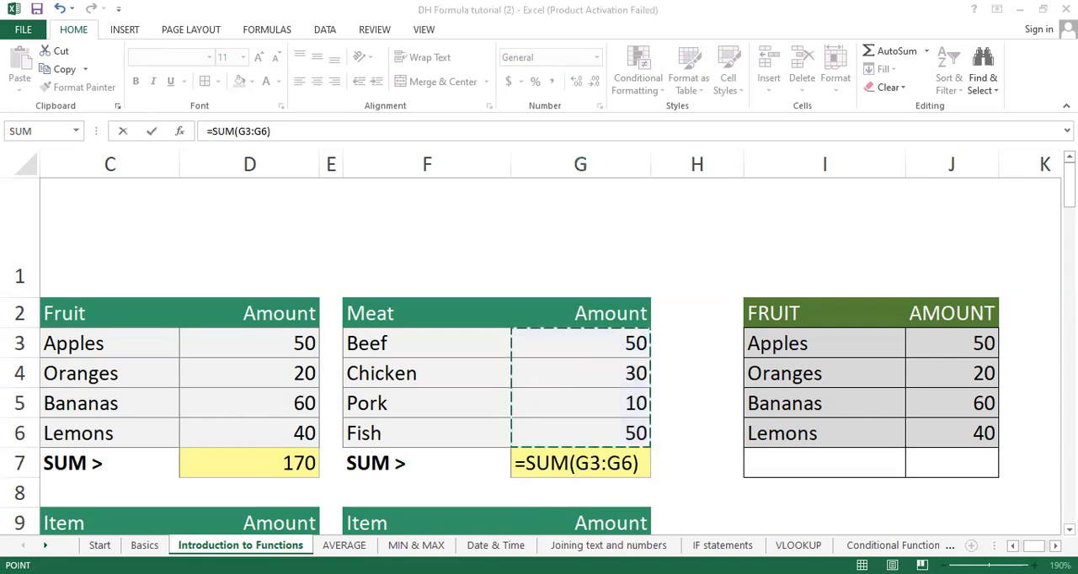
pyautogui.click(849, 286)
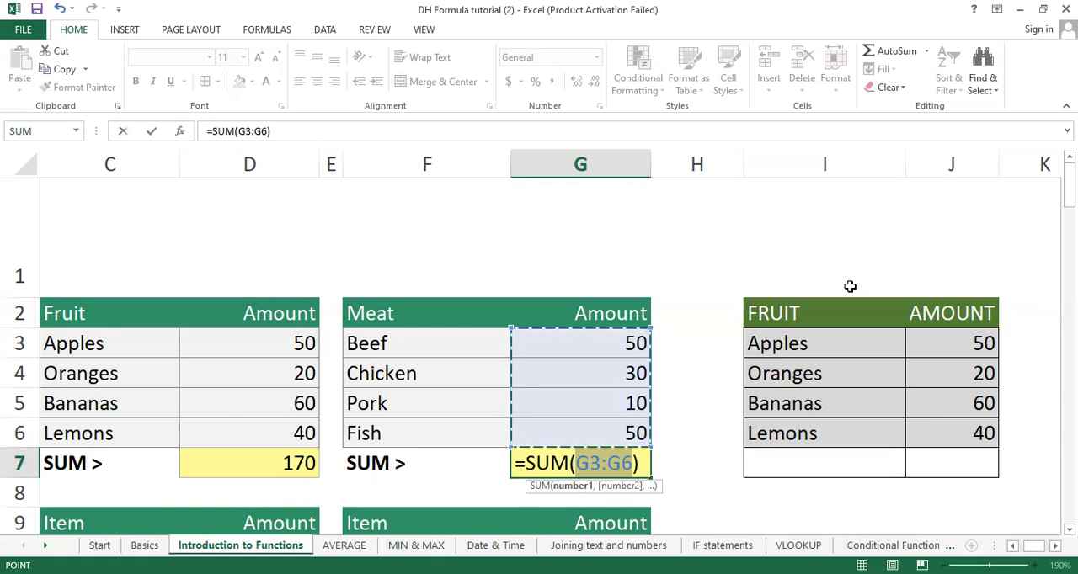
pyautogui.press('Return')
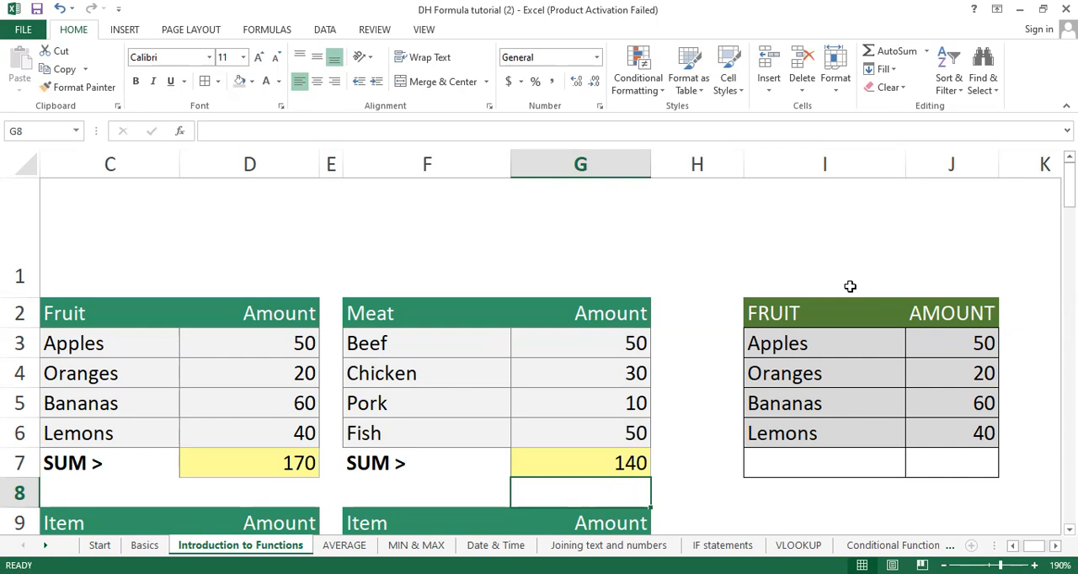
pyautogui.scroll(-3, 850, 287)
pyautogui.scroll(2, 850, 287)
pyautogui.scroll(-1, 850, 286)
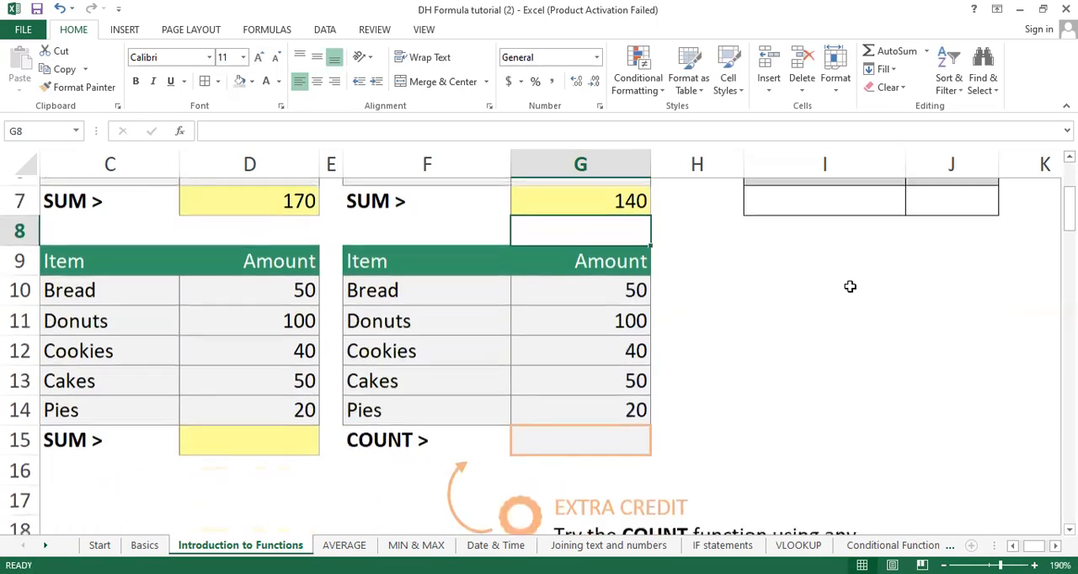
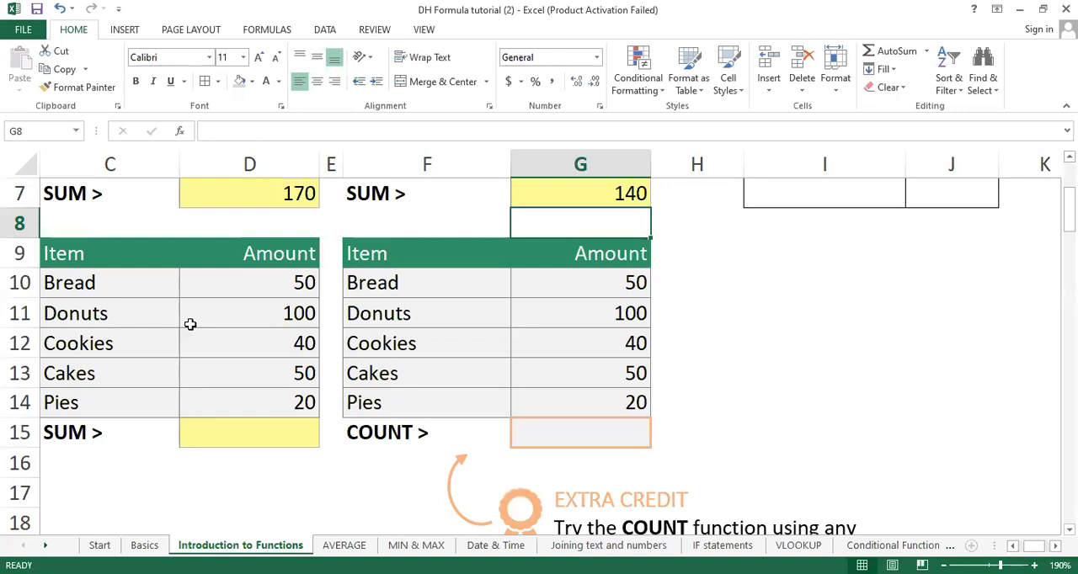
# Step: Total the Bread, Donuts, Cookies and Pies amounts by entering =SUM(D10:D12,D14) in D15, and review the formula
pyautogui.click(269, 434)
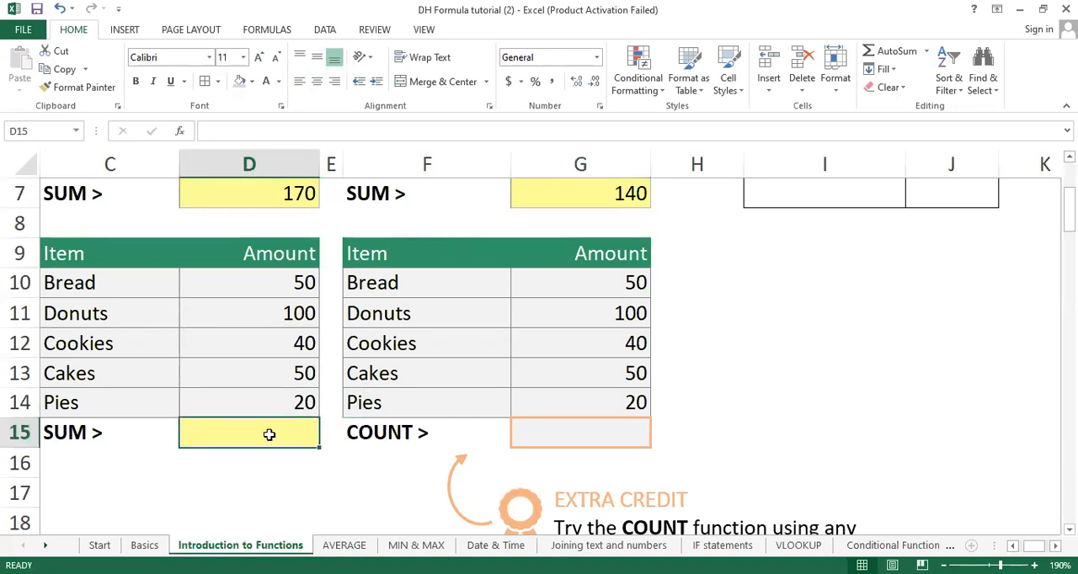
pyautogui.write('=SUM')
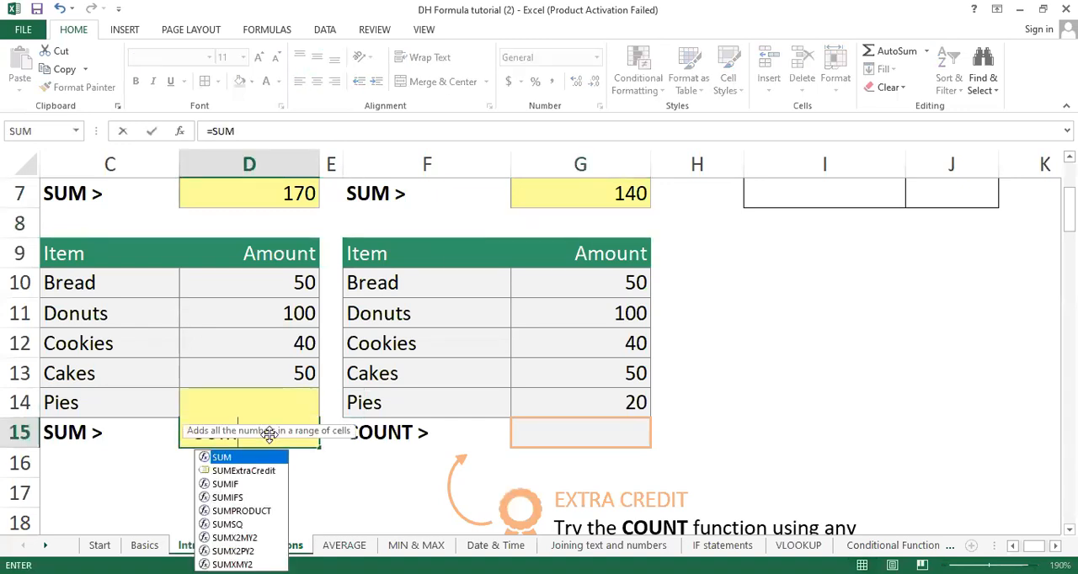
pyautogui.write('(')
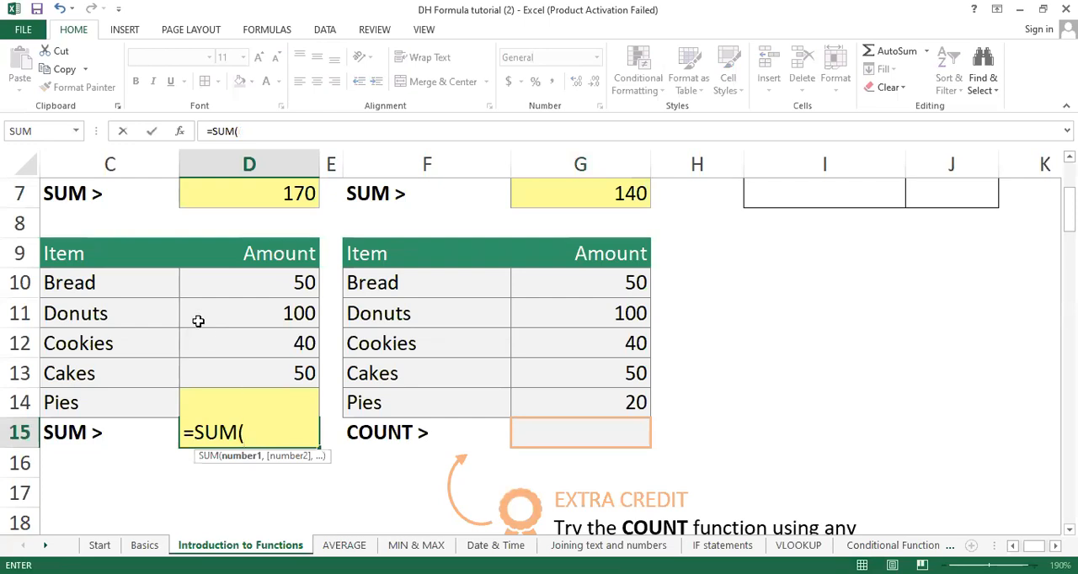
pyautogui.moveTo(250, 283); pyautogui.dragTo(252, 337)
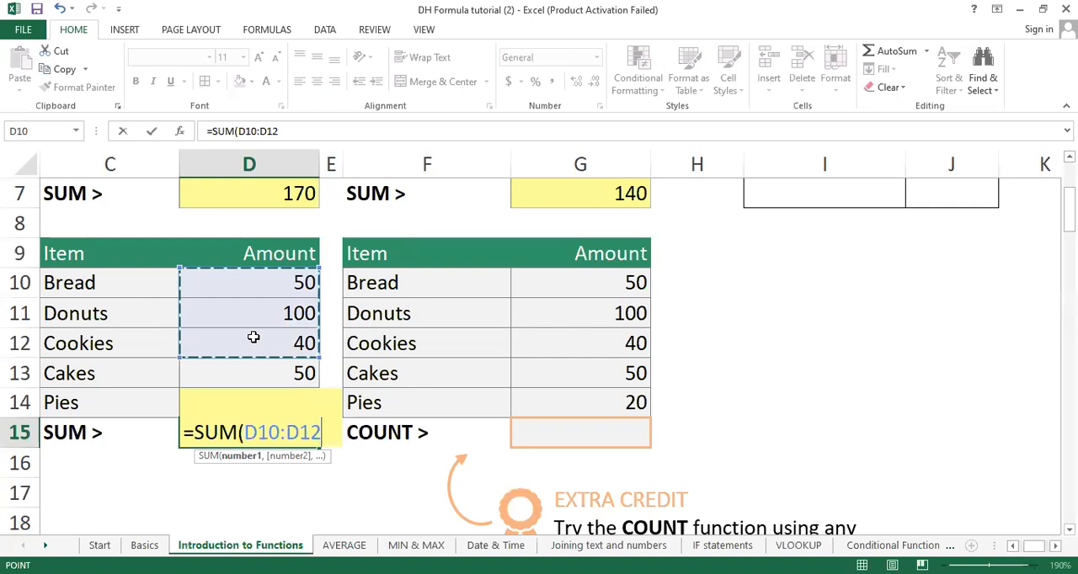
pyautogui.write(',')
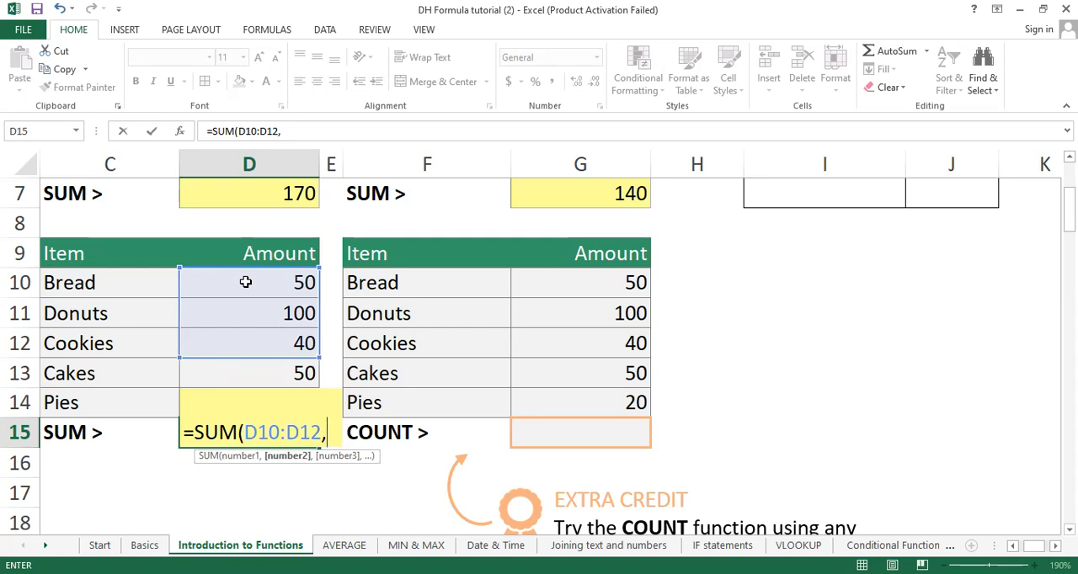
pyautogui.write('D14')
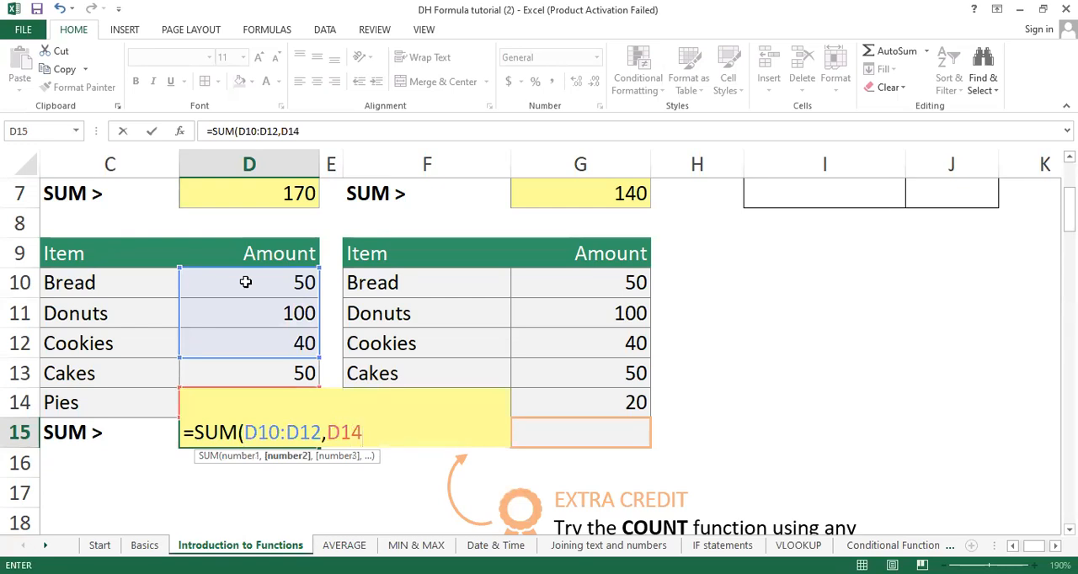
pyautogui.write(')')
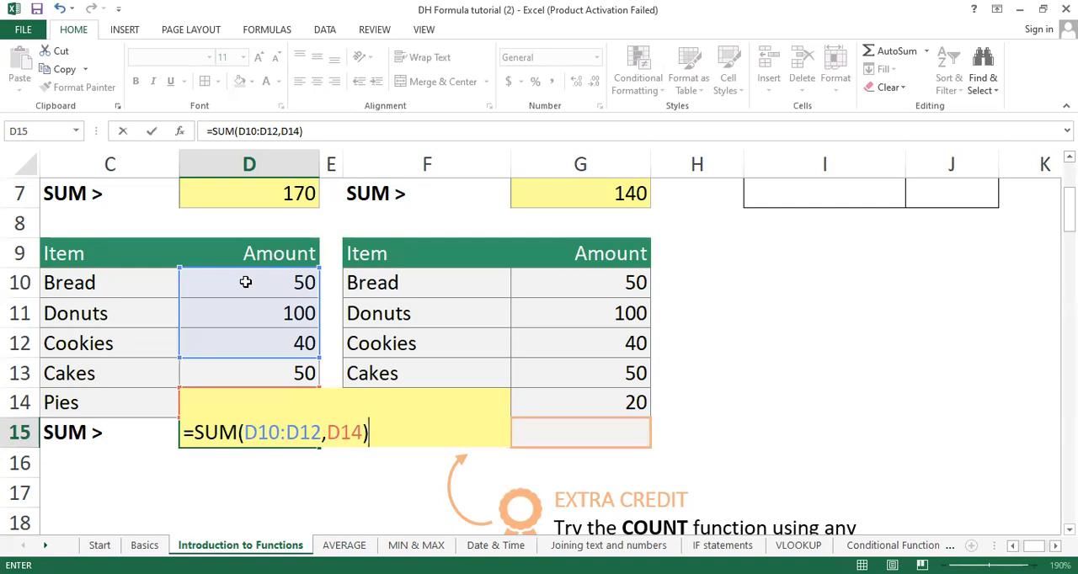
pyautogui.press('Return')
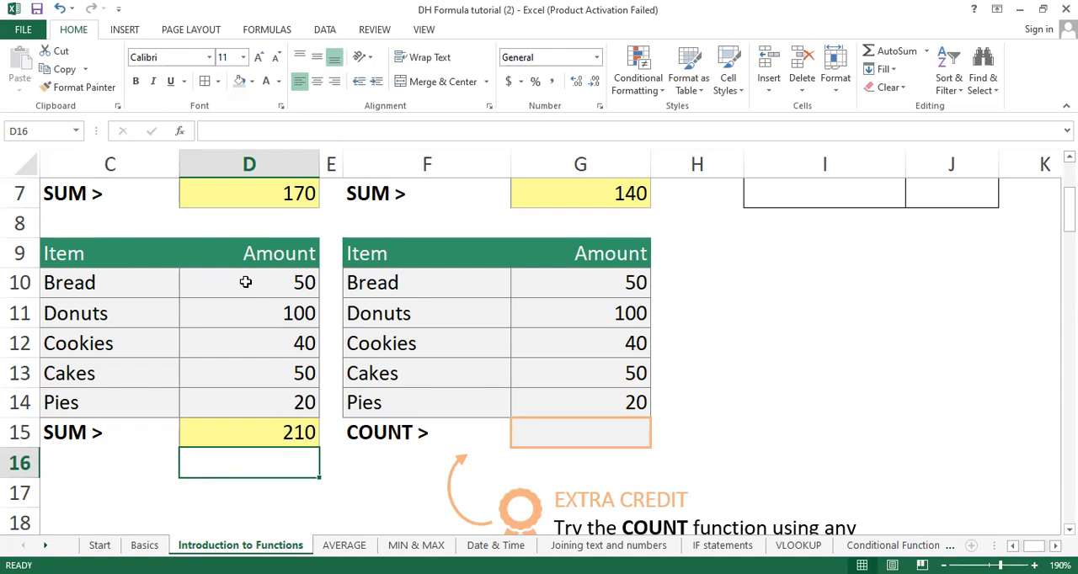
pyautogui.doubleClick(260, 427)
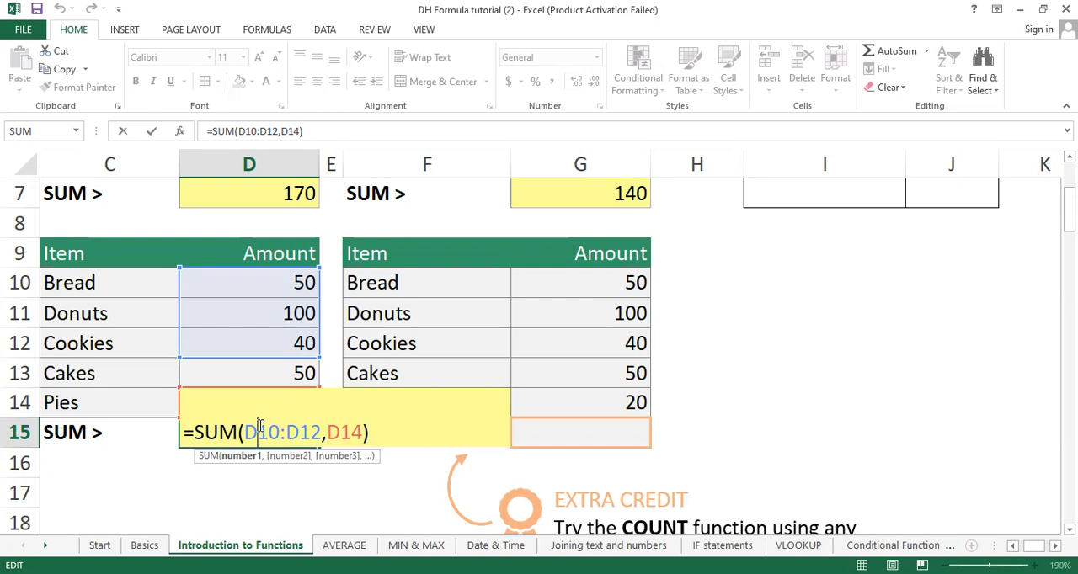
pyautogui.press('Return')
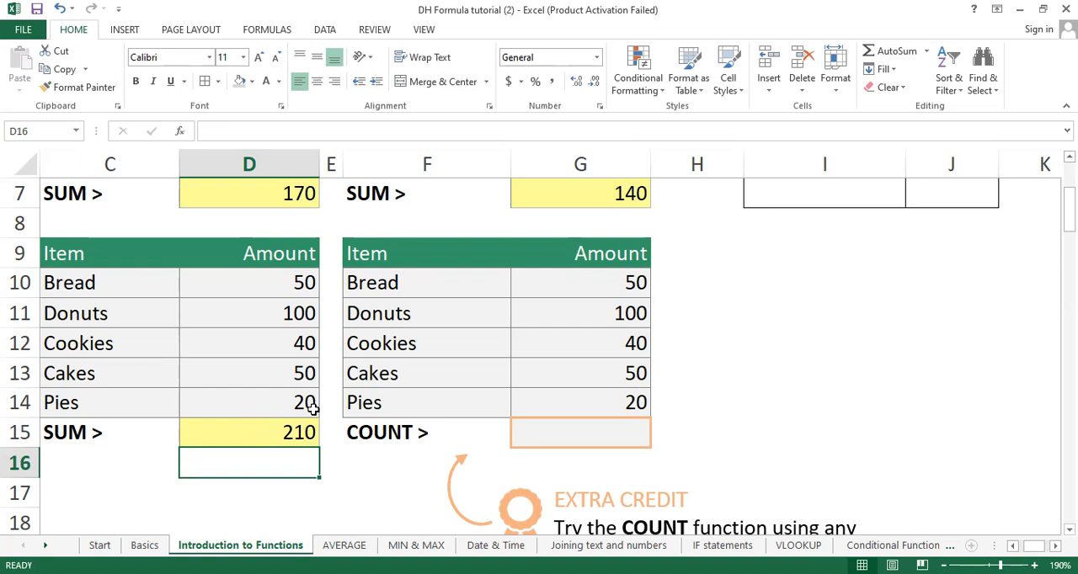
# Step: Enter =COUNT(G10:G14) in G15 to count the numeric amounts in the second Item table
pyautogui.click(602, 439)
pyautogui.write('=')
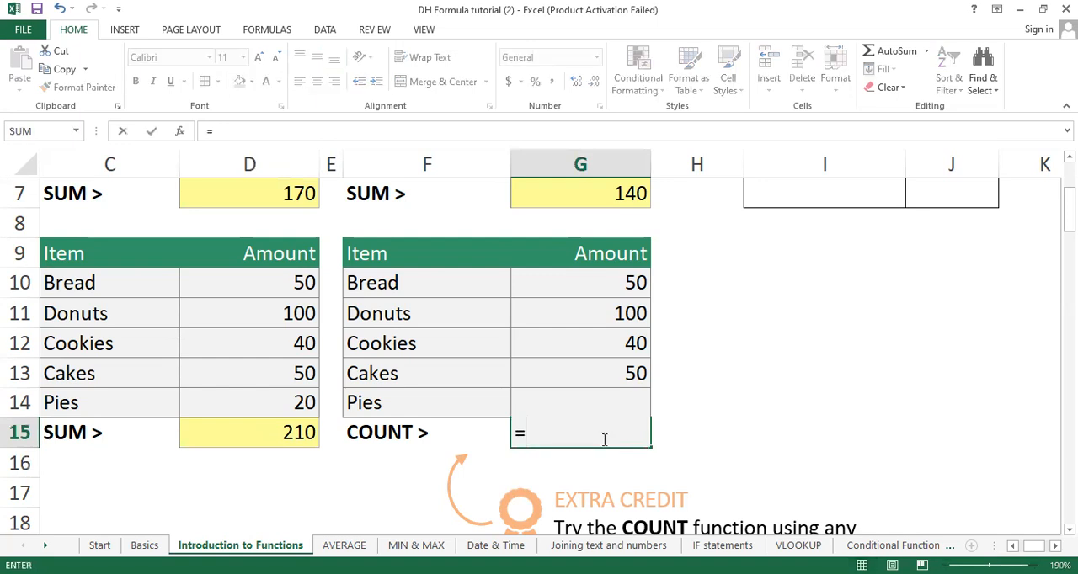
pyautogui.write('COUNT')
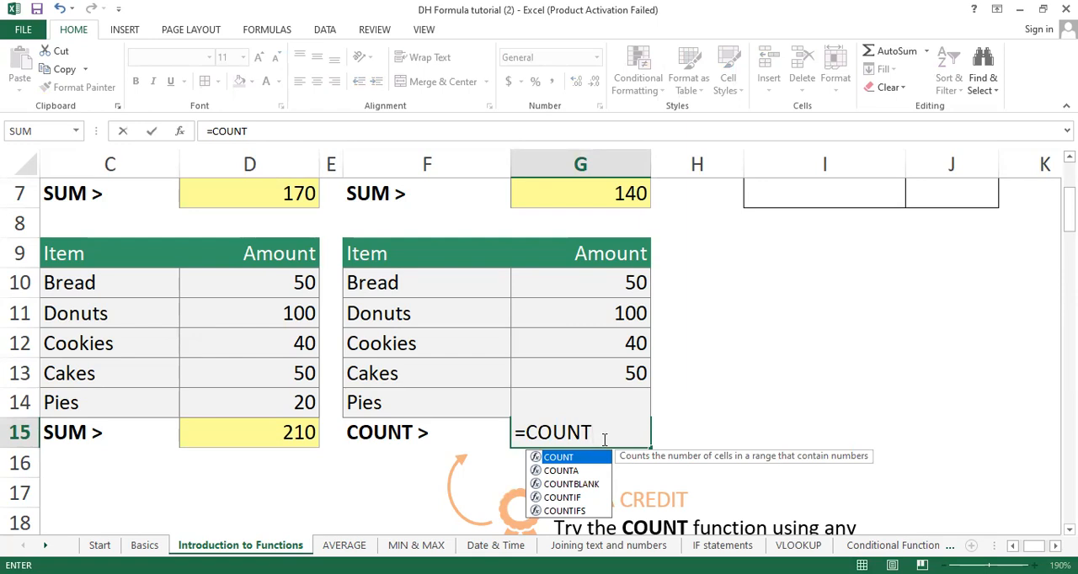
pyautogui.write('(')
pyautogui.click(601, 282)
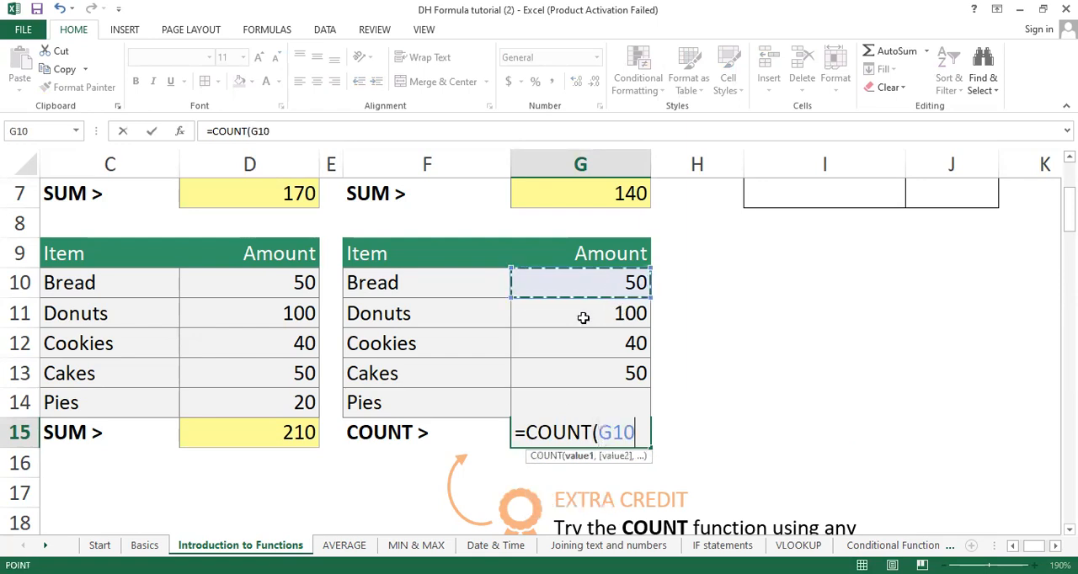
pyautogui.keyDown('shift'); pyautogui.click(562, 403); pyautogui.keyUp('shift')
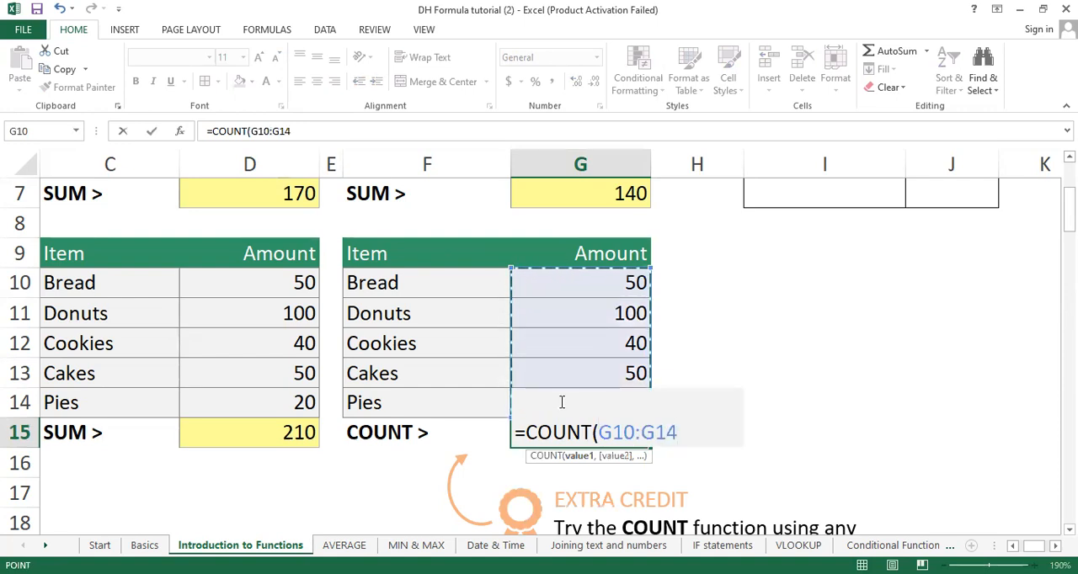
pyautogui.press('Return')
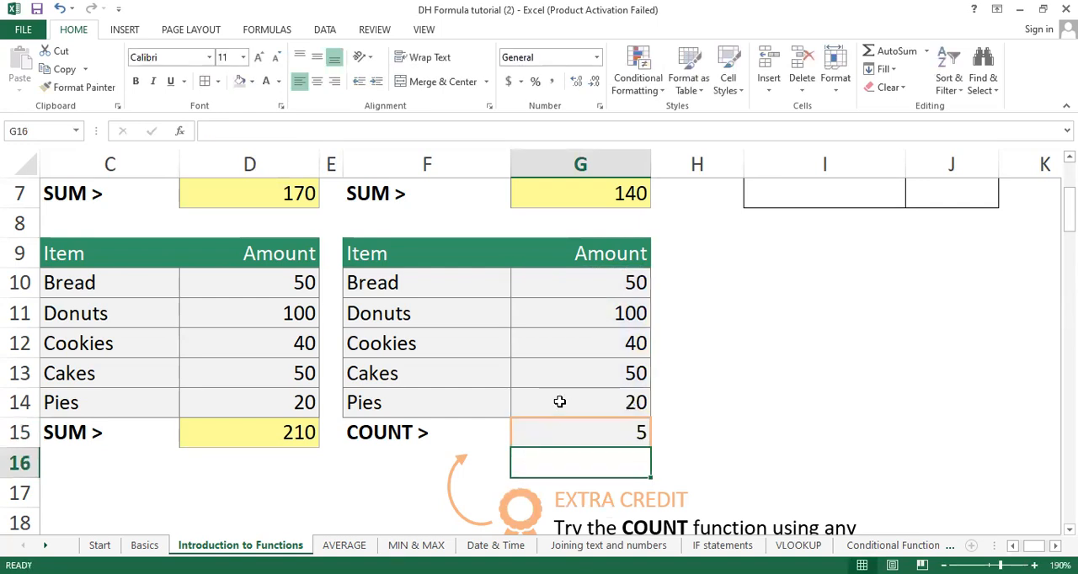
# Step: Switch to the AVERAGE worksheet with its Fruit and Meat practice tables
pyautogui.scroll(-4, 559, 402)
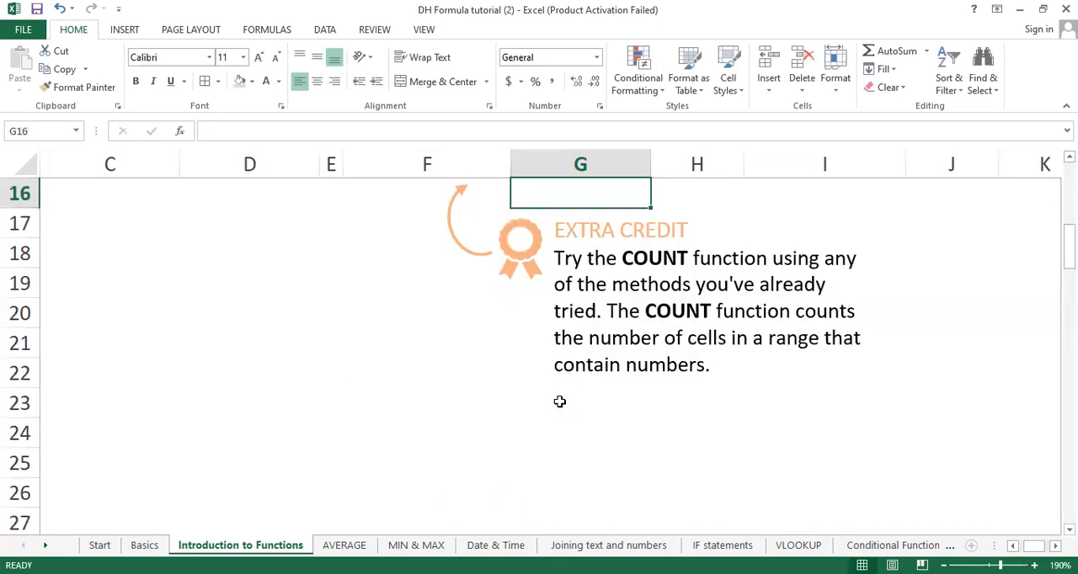
pyautogui.scroll(6, 506, 418)
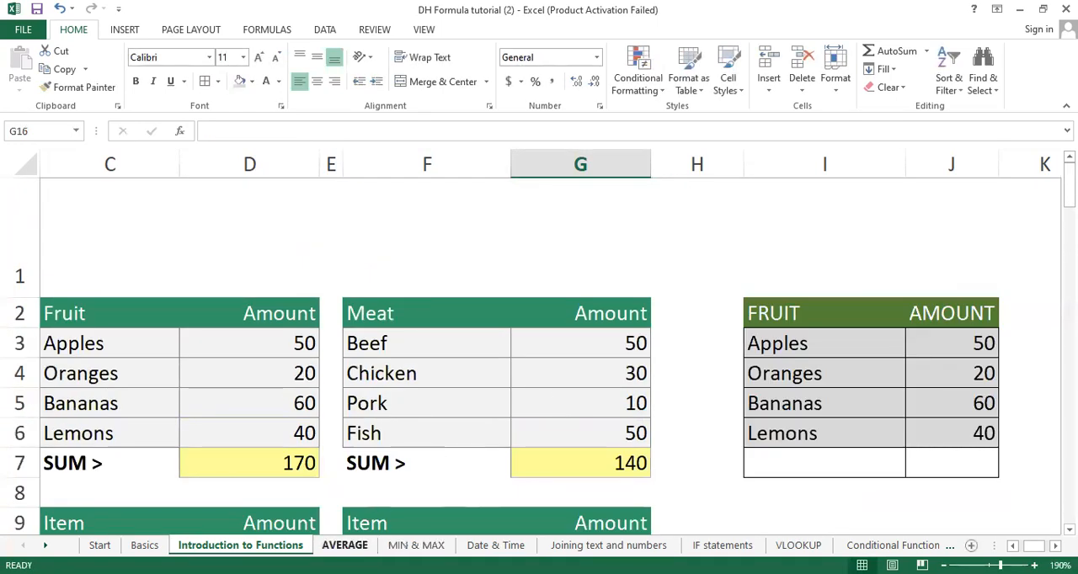
pyautogui.click(344, 545)
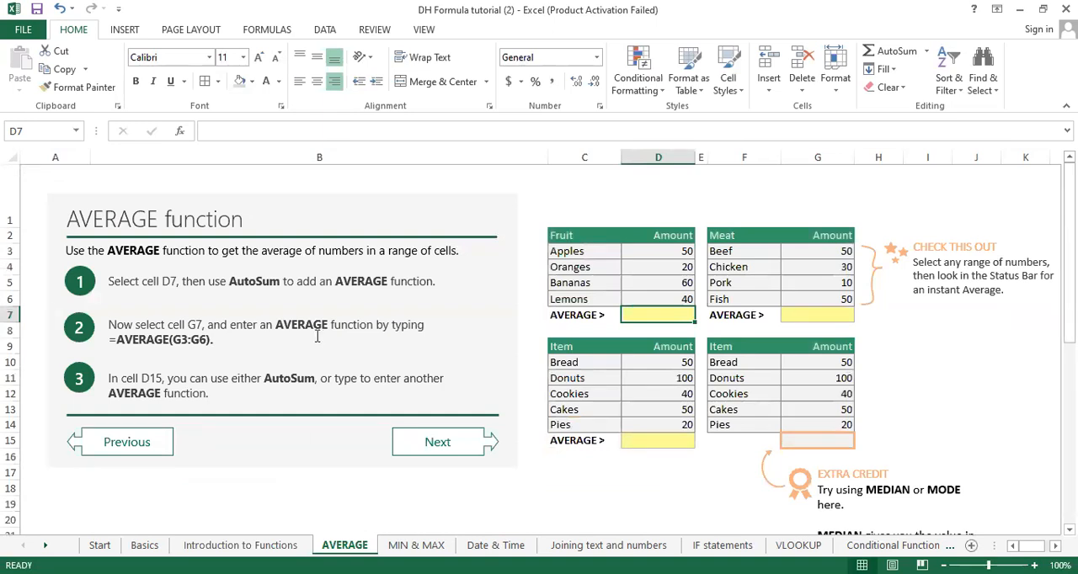
pyautogui.scroll(3, 500, 321)
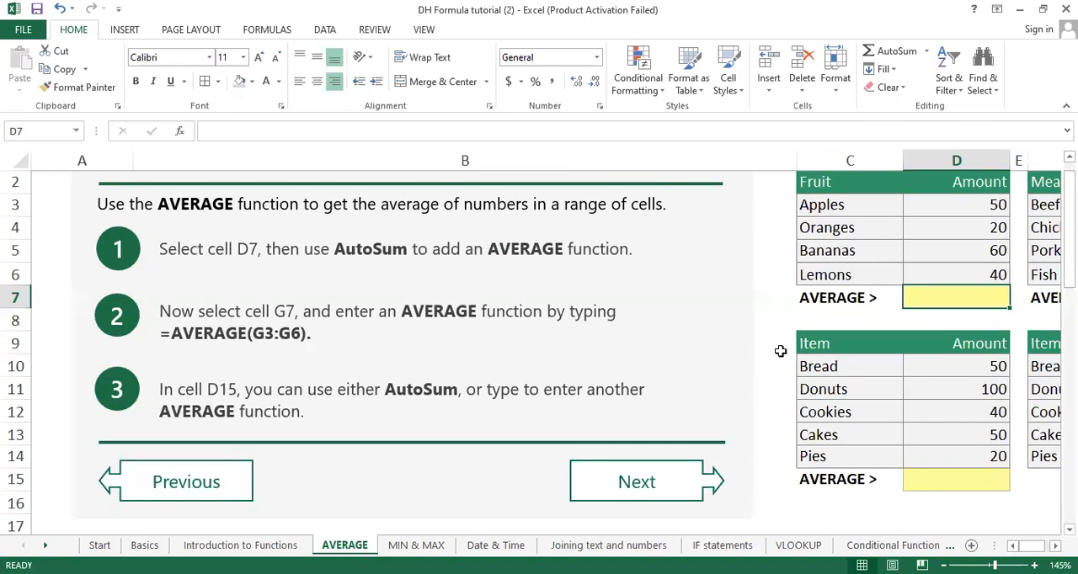
pyautogui.scroll(4, 780, 351)
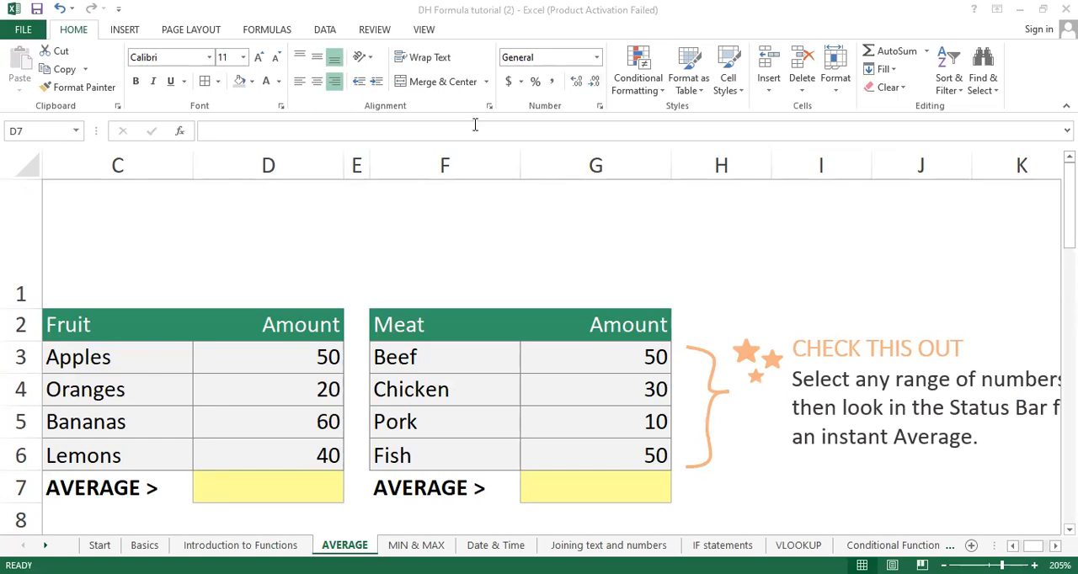
# Step: Enter =AVERAGE(D3:D6) in D7 to average the Fruit amounts
pyautogui.click(194, 542)
pyautogui.click(254, 493)
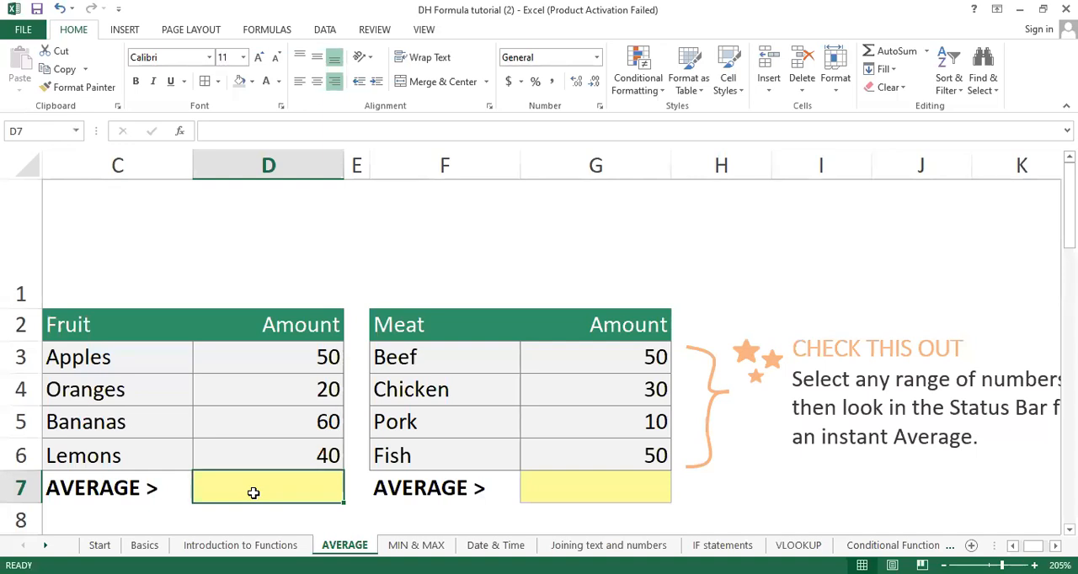
pyautogui.doubleClick(253, 493)
pyautogui.write('=')
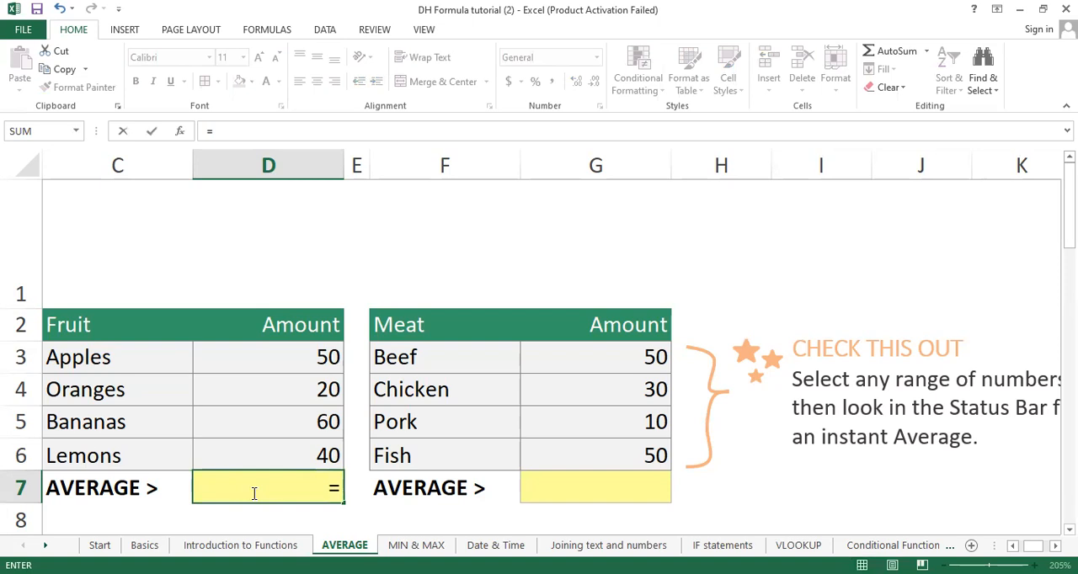
pyautogui.write('Average')
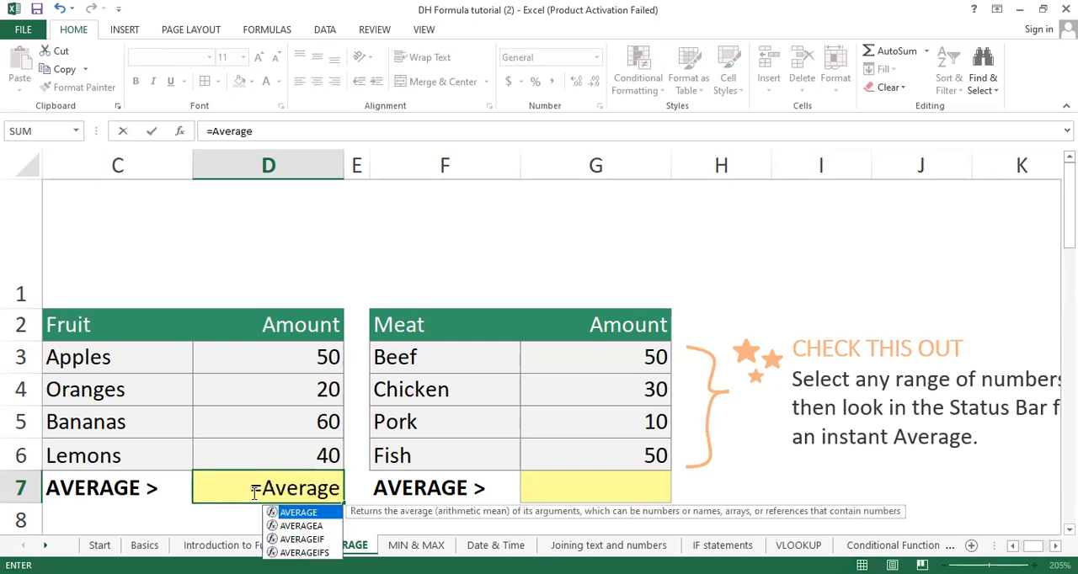
pyautogui.write('(')
pyautogui.click(275, 356)
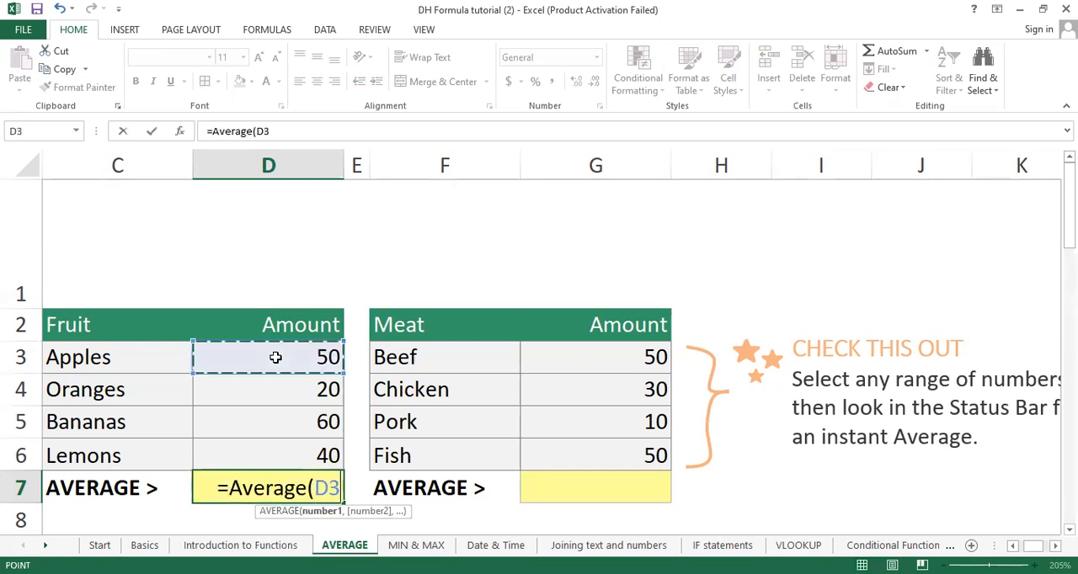
pyautogui.keyDown('shift'); pyautogui.click(255, 454); pyautogui.keyUp('shift')
pyautogui.write(')')
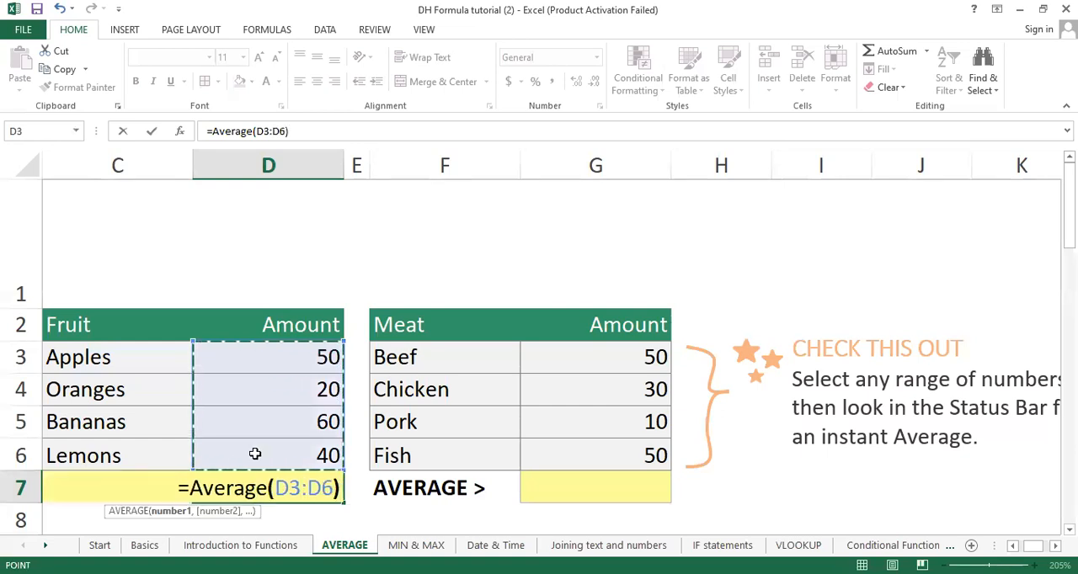
pyautogui.press('Return')
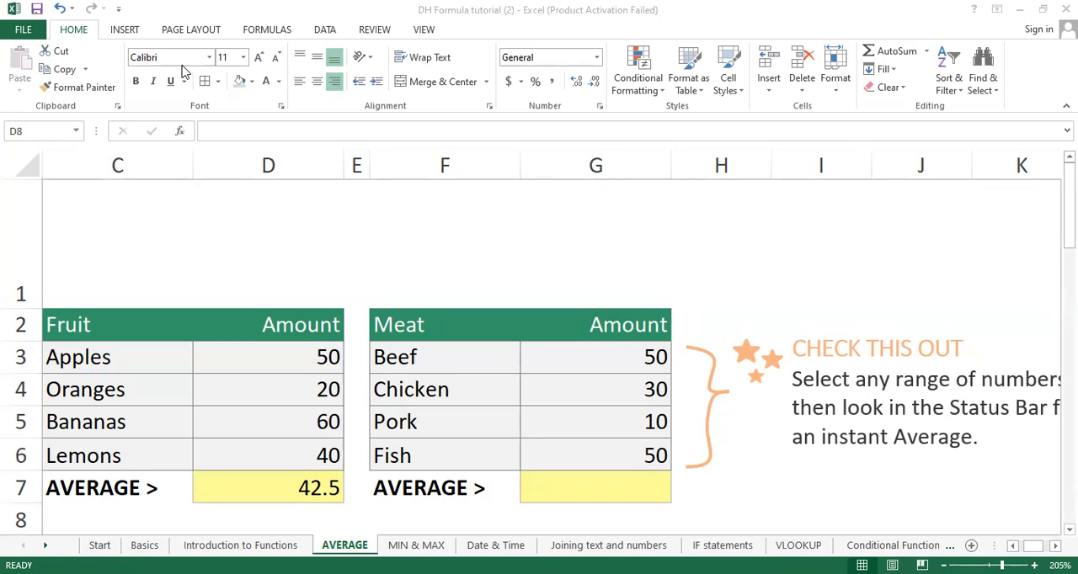
# Step: Enter =AVERAGE(G3:G6) in G7 to average the Meat amounts
pyautogui.click(561, 481)
pyautogui.click(560, 481)
pyautogui.write('=')
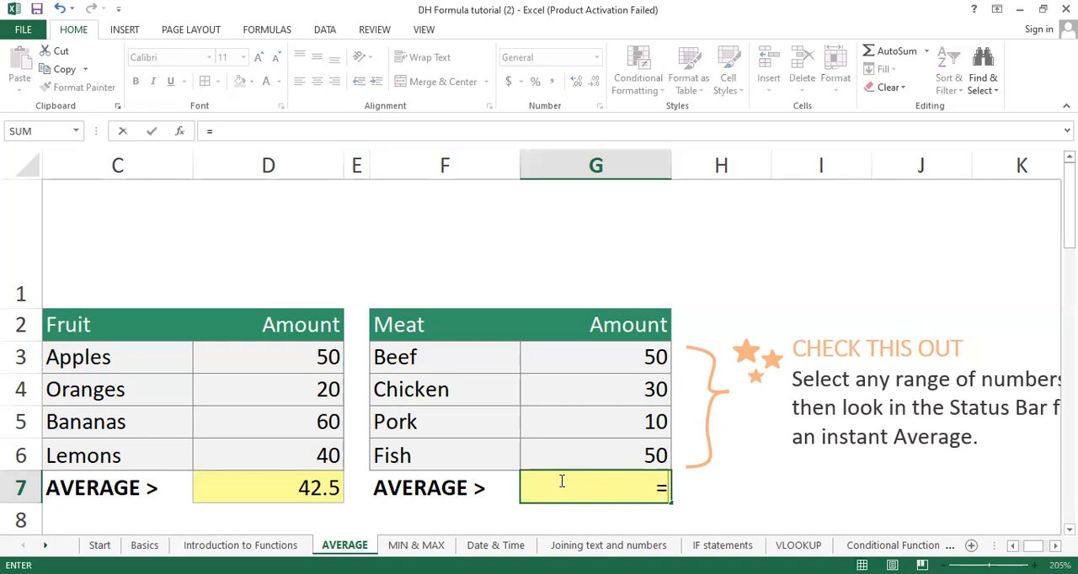
pyautogui.write('AVERAGE(')
pyautogui.moveTo(620, 358); pyautogui.dragTo(606, 455)
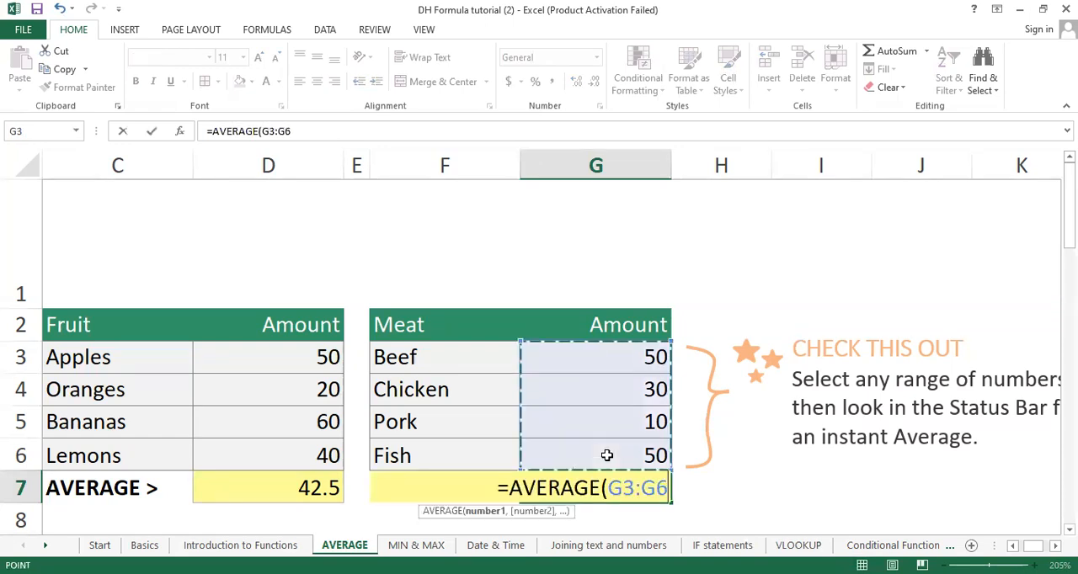
pyautogui.write(')')
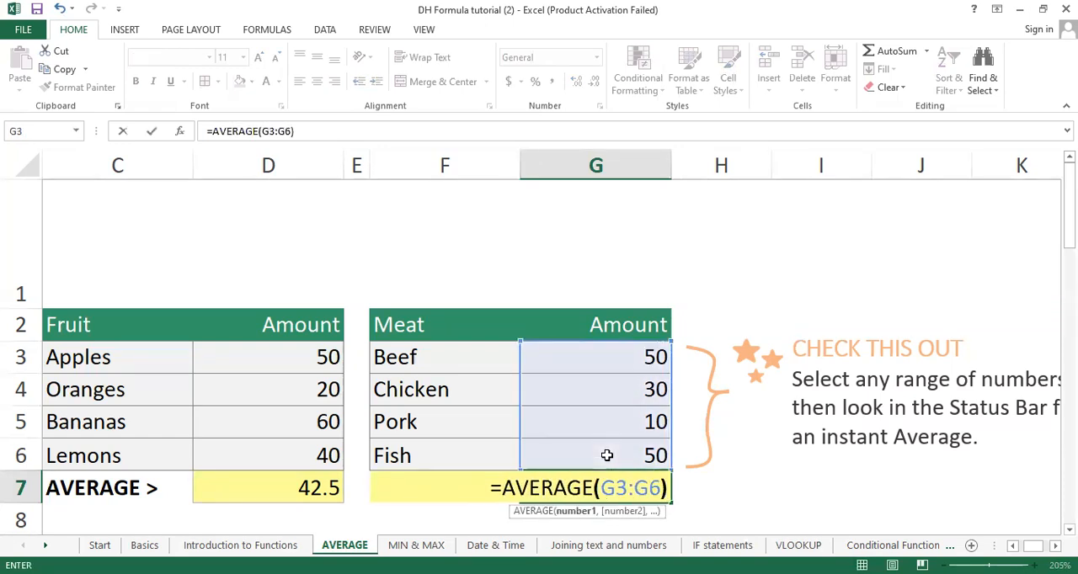
pyautogui.press('Return')
pyautogui.click(764, 512)
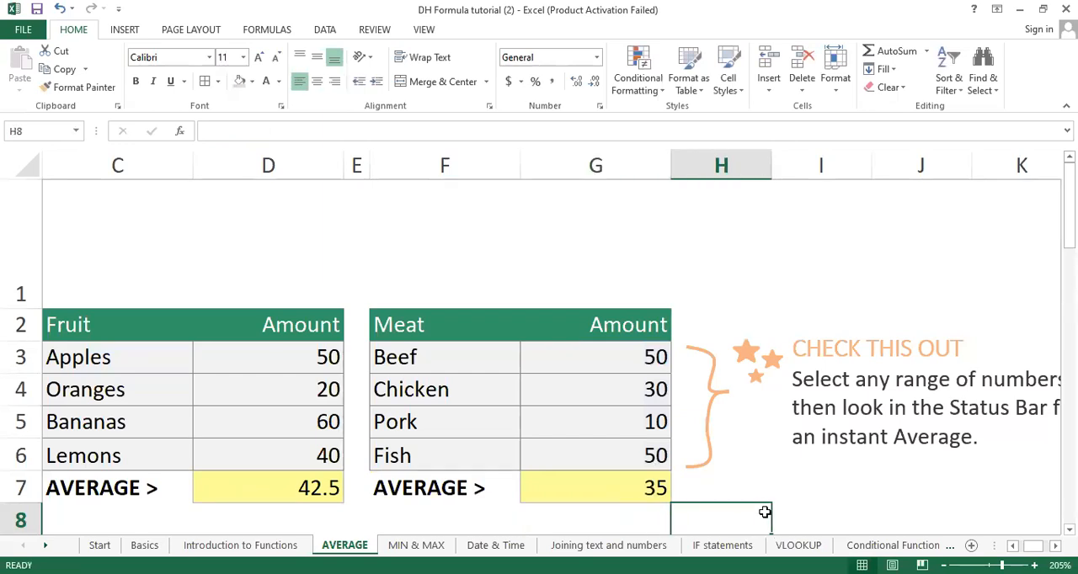
pyautogui.scroll(-3, 765, 512)
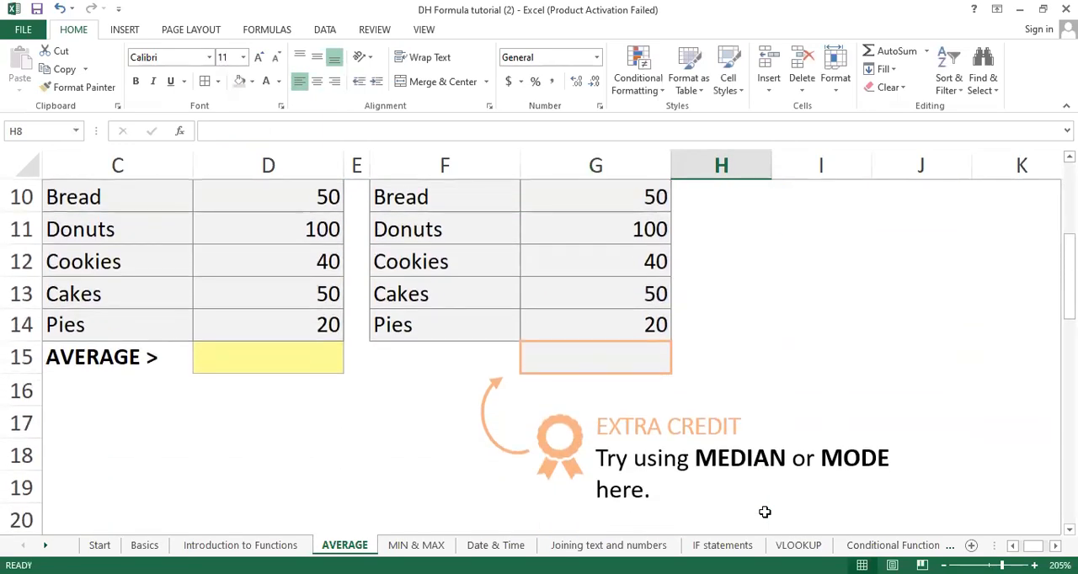
pyautogui.scroll(1, 764, 511)
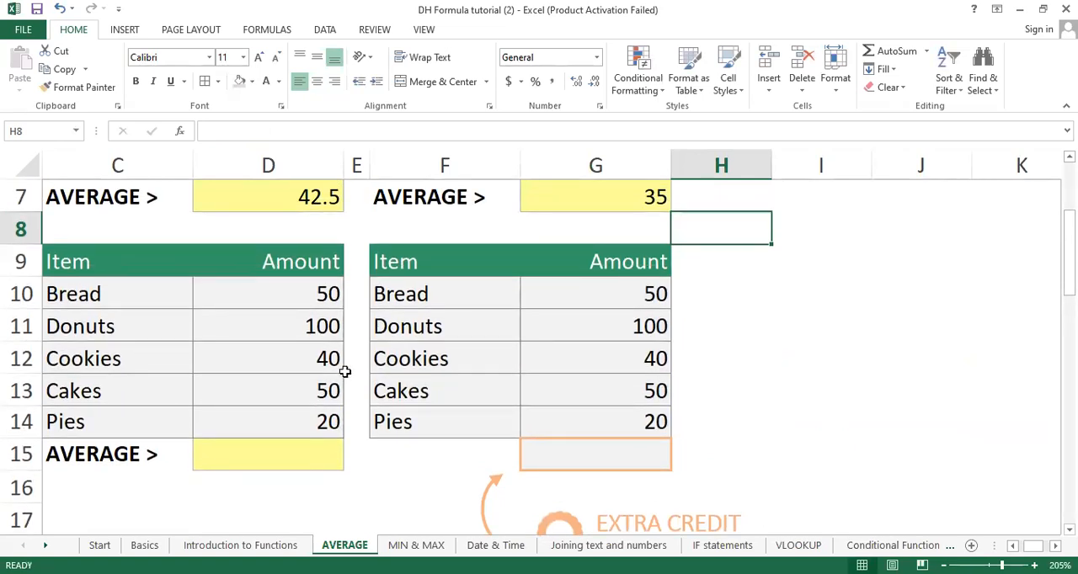
pyautogui.click(875, 274)
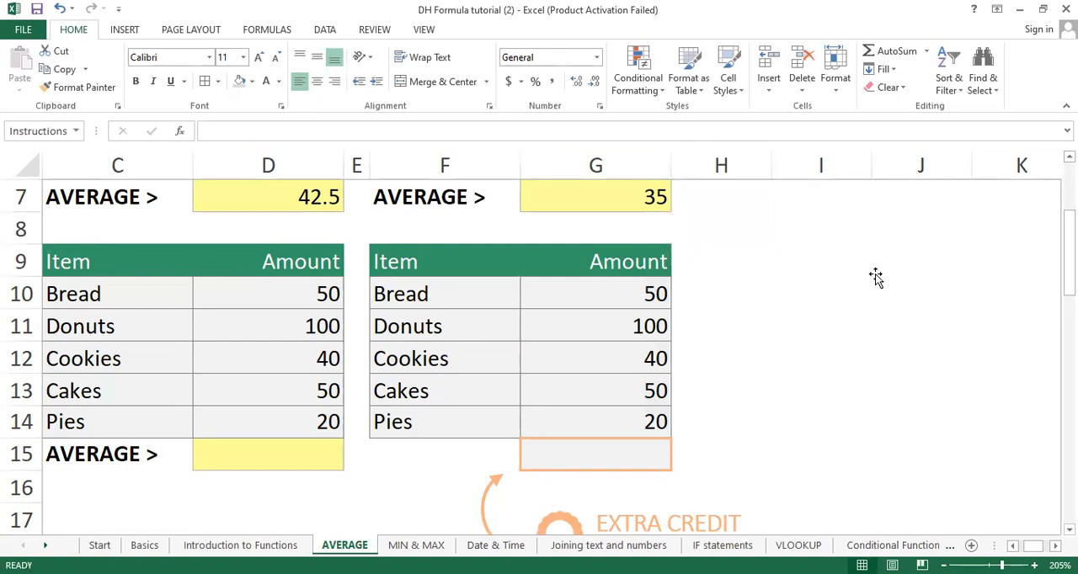
pyautogui.click(779, 303)
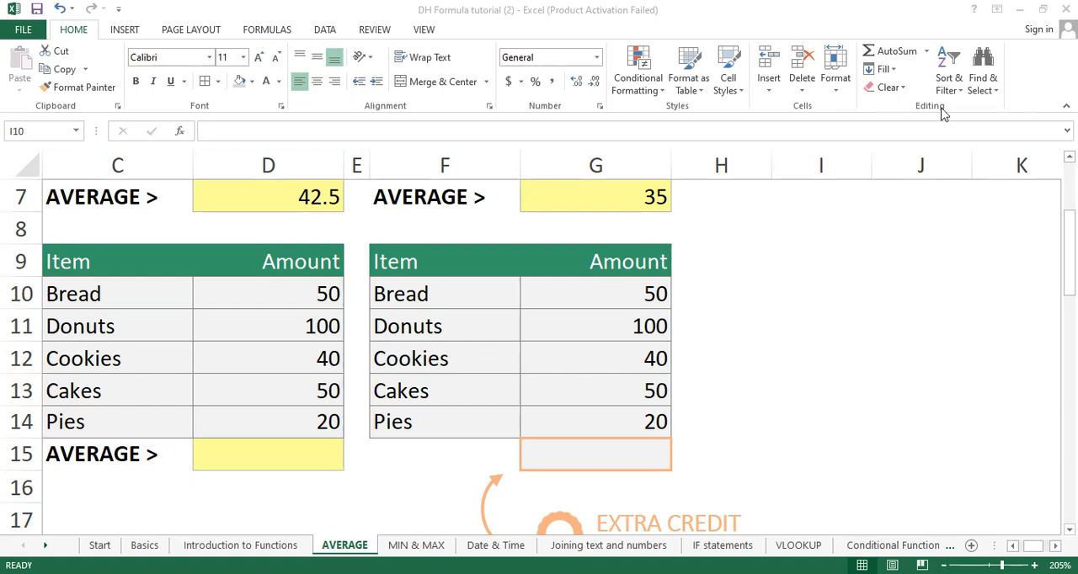
pyautogui.click(850, 296)
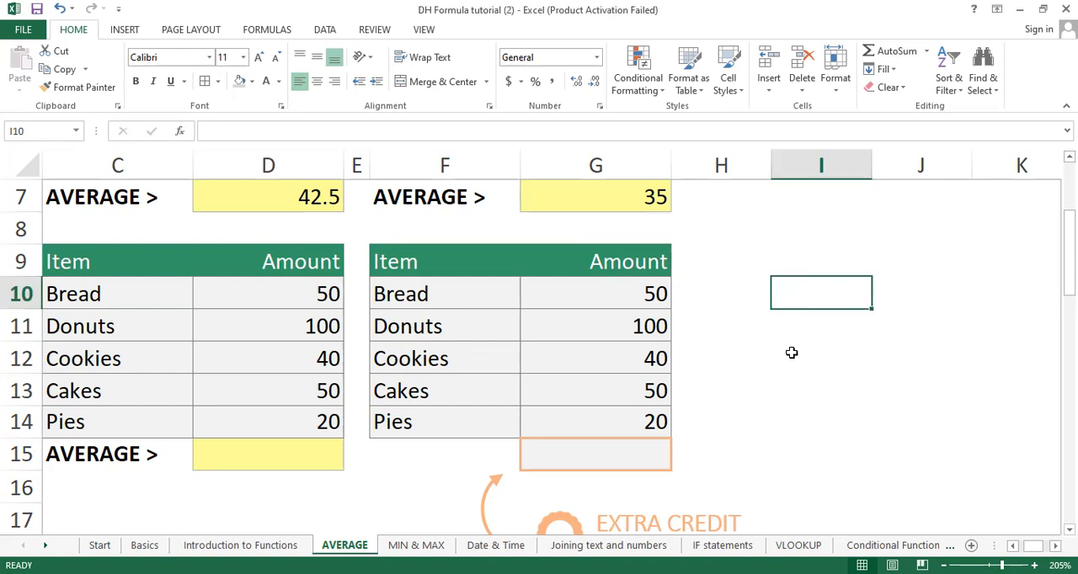
# Step: Switch to the MIN & MAX worksheet with its Fruit and Meat practice tables
pyautogui.click(412, 545)
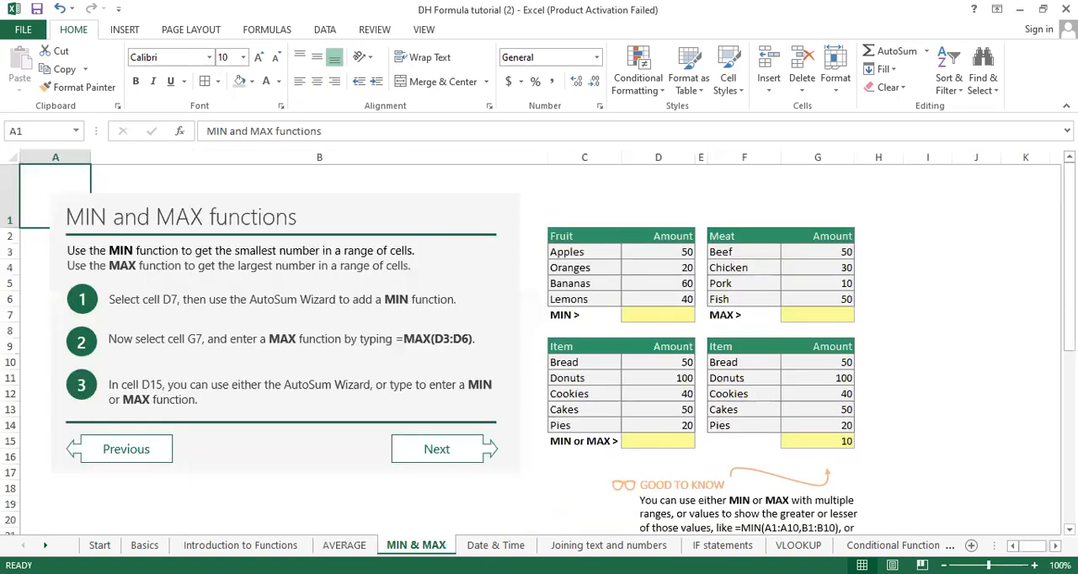
pyautogui.keyDown('ctrl'); pyautogui.scroll(5, 578, 330); pyautogui.keyUp('ctrl')
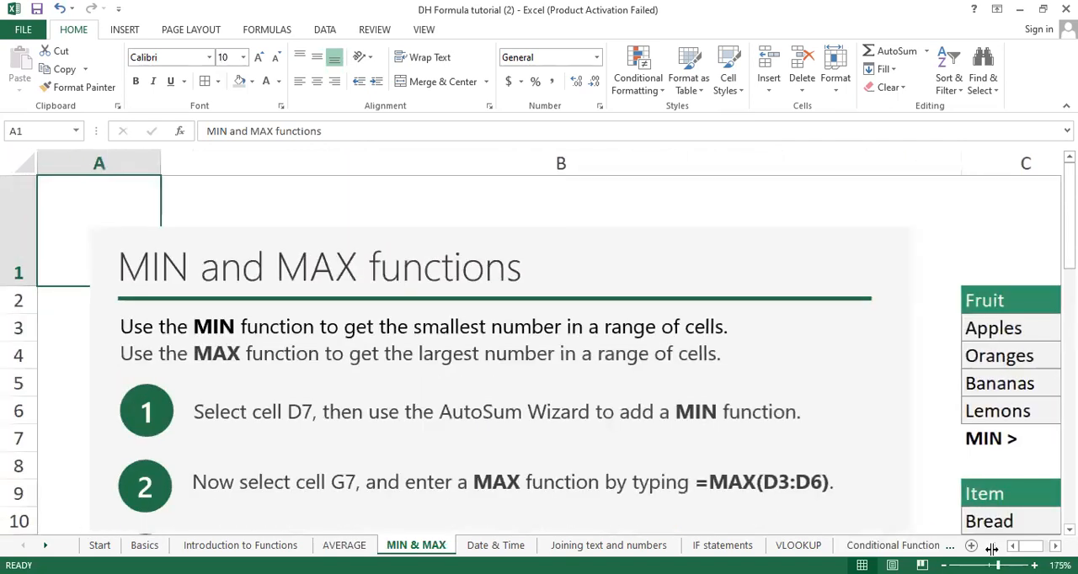
pyautogui.click(1054, 545)
pyautogui.click(1055, 545)
pyautogui.click(1055, 545)
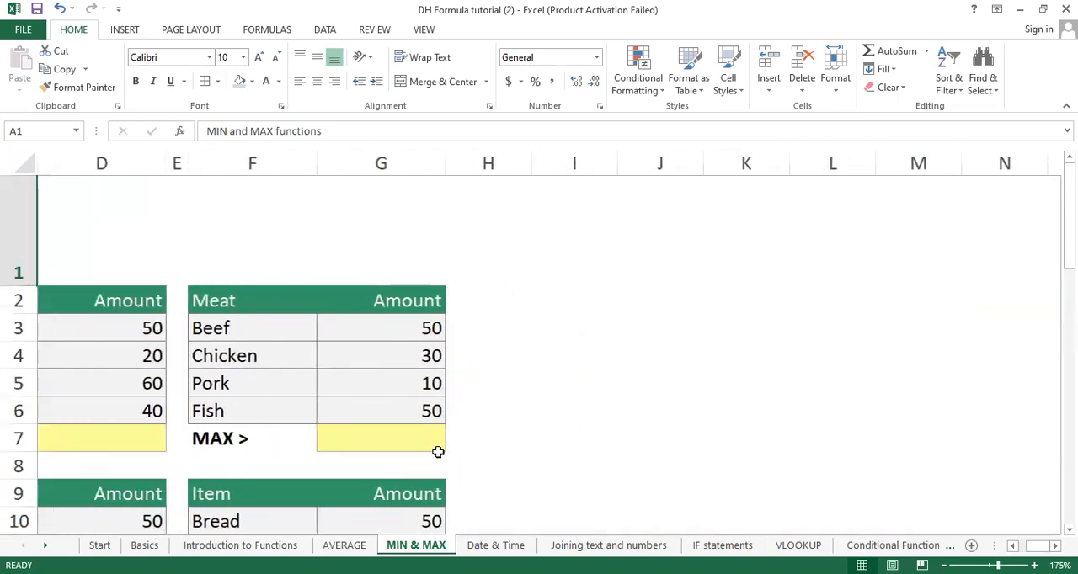
pyautogui.keyDown('ctrl'); pyautogui.scroll(1, 435, 437); pyautogui.keyUp('ctrl')
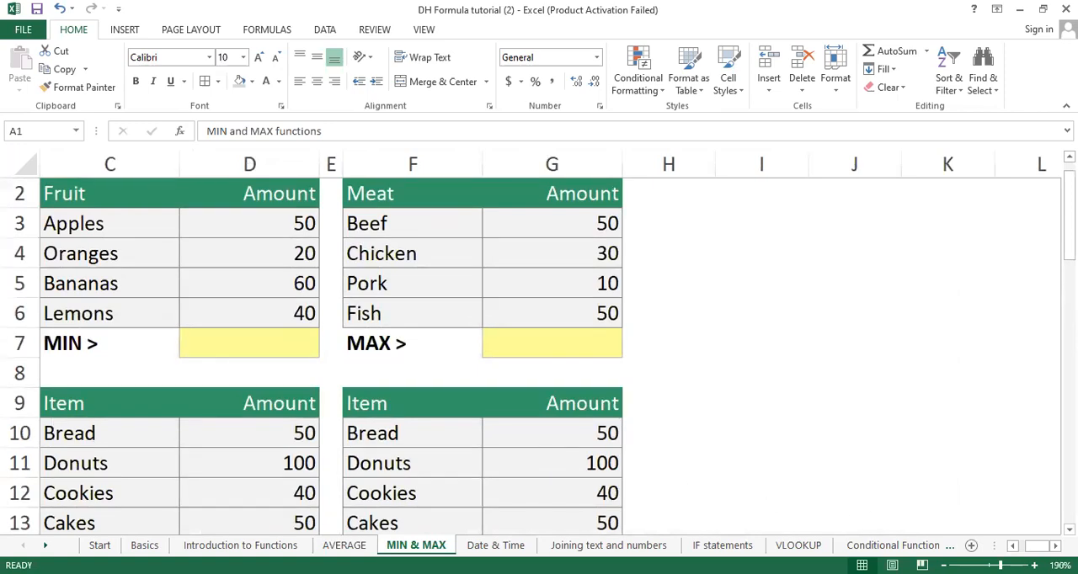
pyautogui.click(1012, 546)
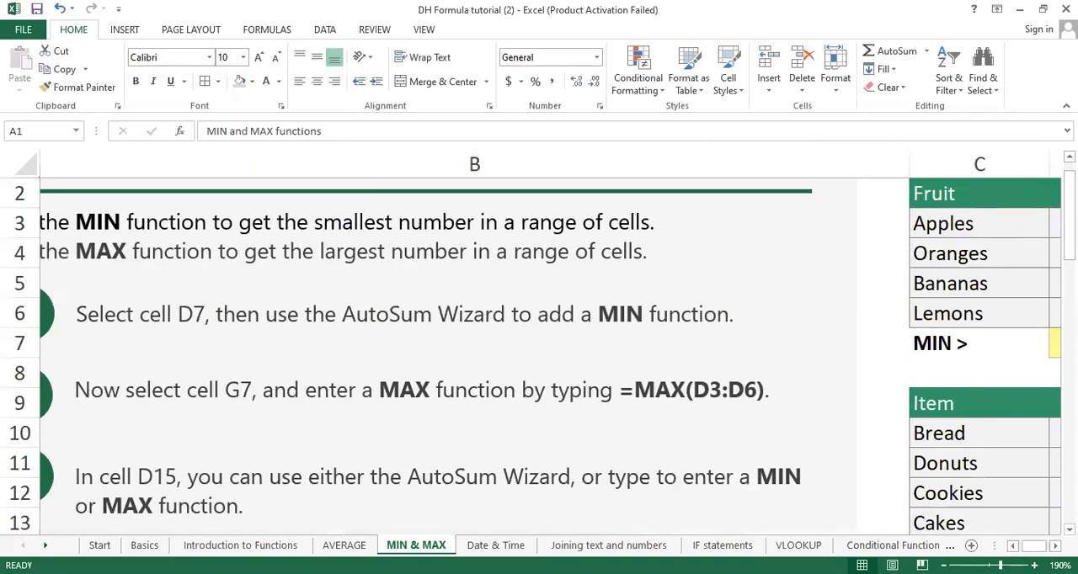
pyautogui.click(1055, 545)
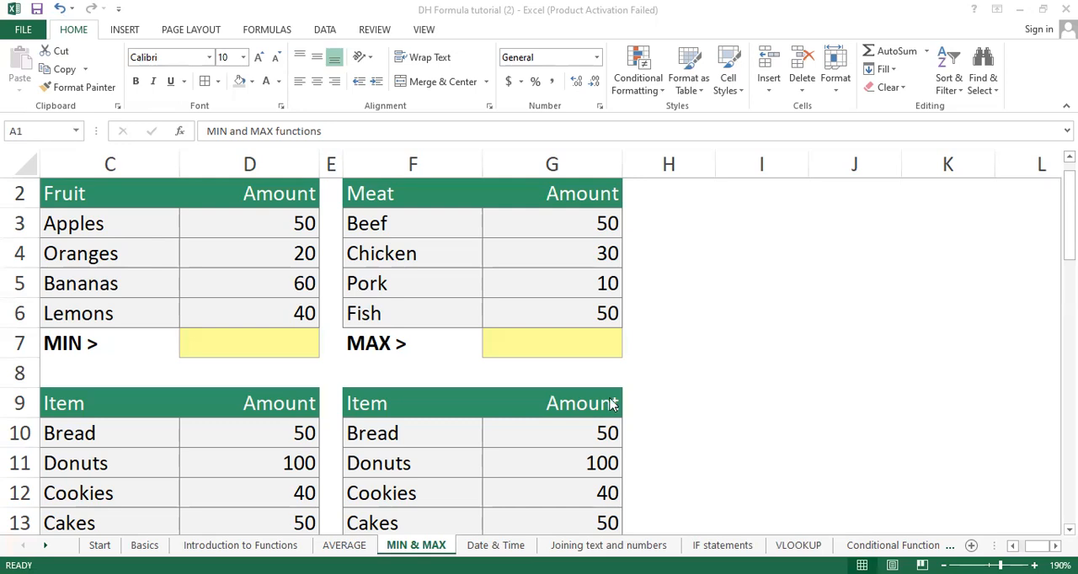
# Step: Enter =MIN(D3:D6) in D7 to get the smallest Fruit amount
pyautogui.click(255, 345)
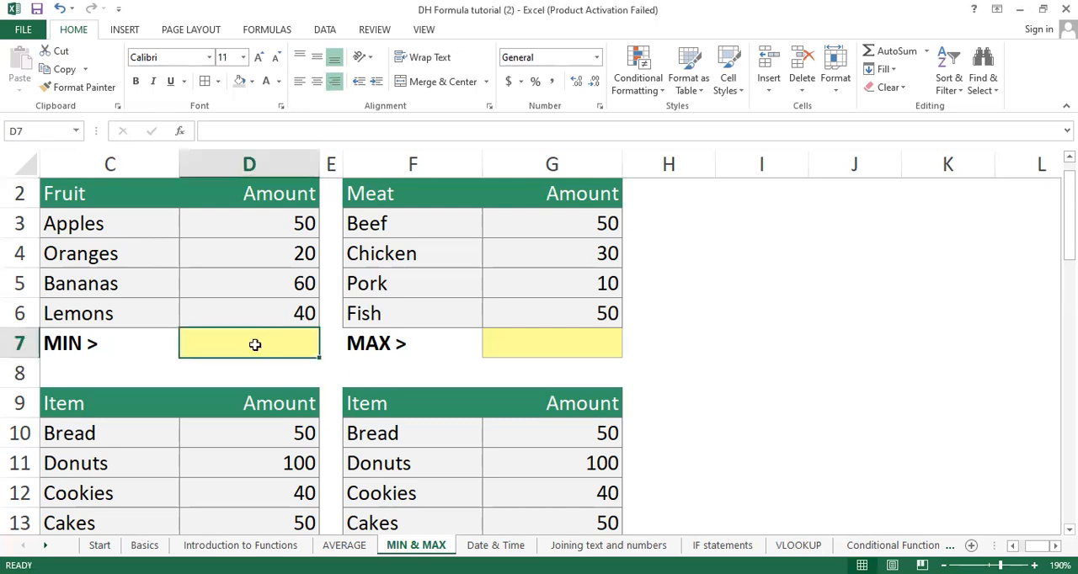
pyautogui.write('=')
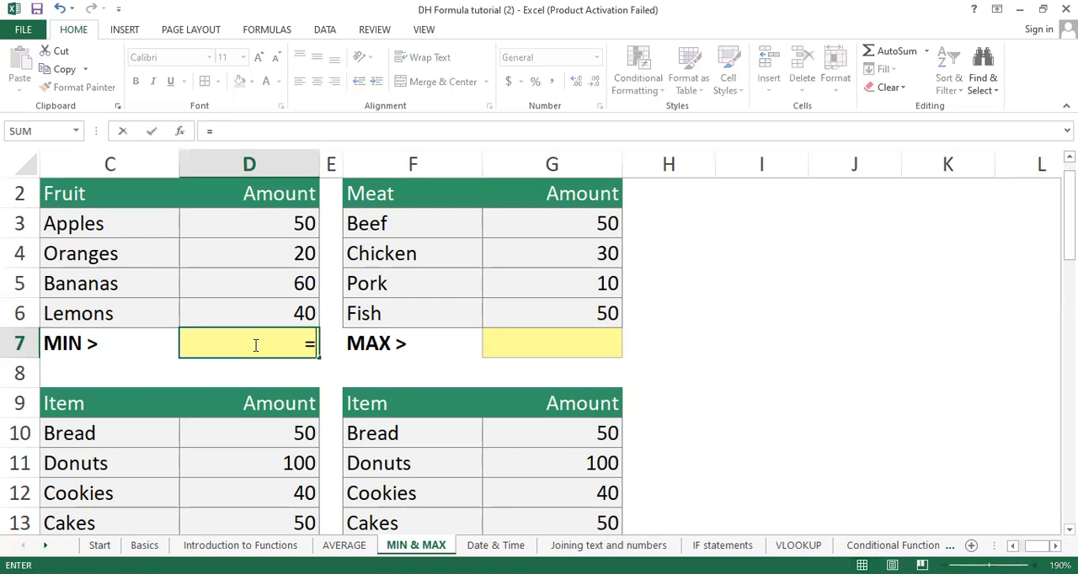
pyautogui.write('mim')
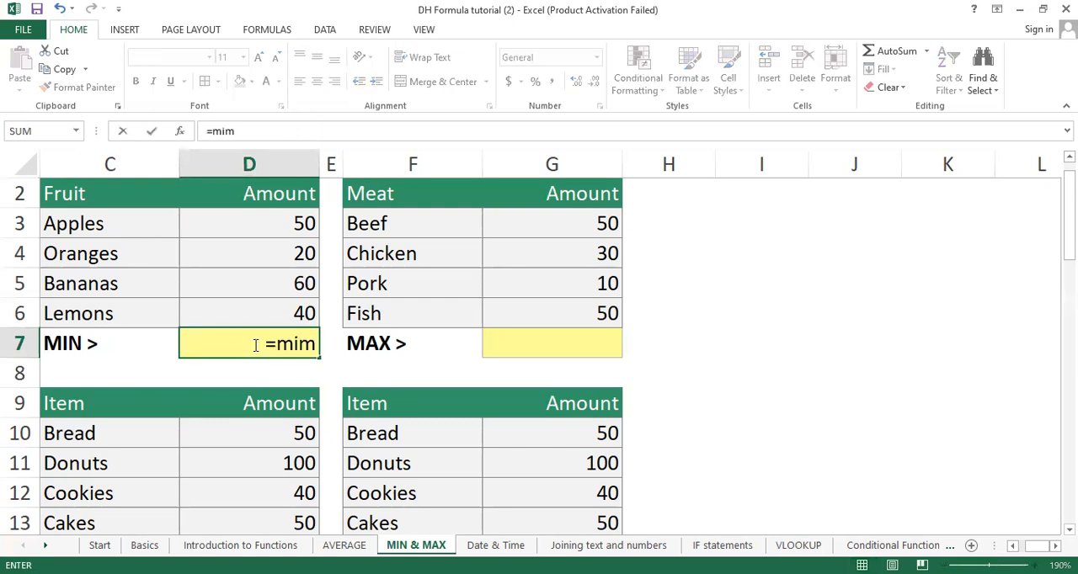
pyautogui.press('BackSpace')
pyautogui.press('BackSpace')
pyautogui.press('BackSpace')
pyautogui.write('min')
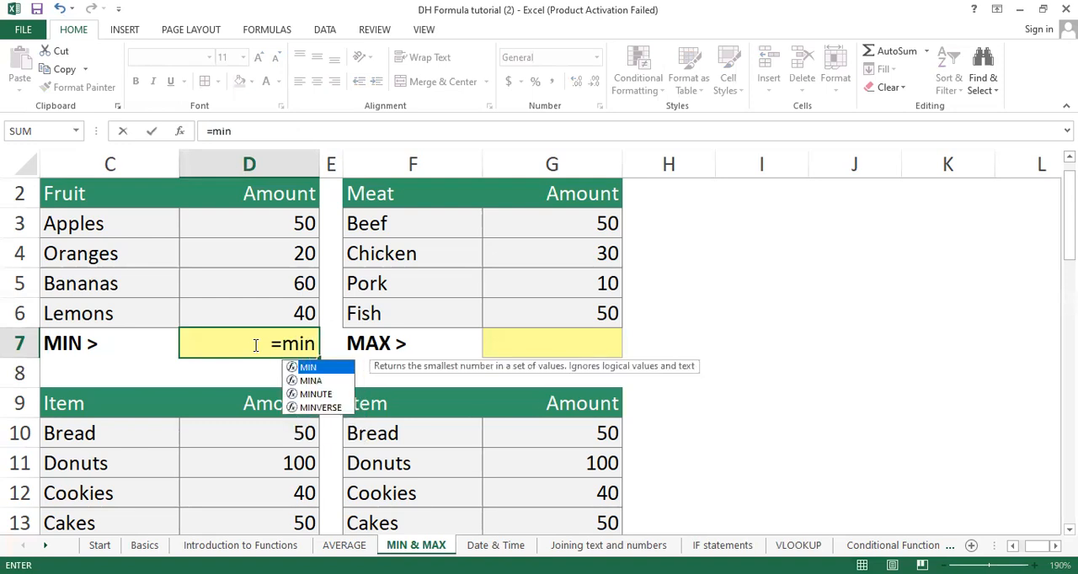
pyautogui.write('(')
pyautogui.moveTo(262, 220); pyautogui.dragTo(261, 310)
pyautogui.write(')')
pyautogui.press('Return')
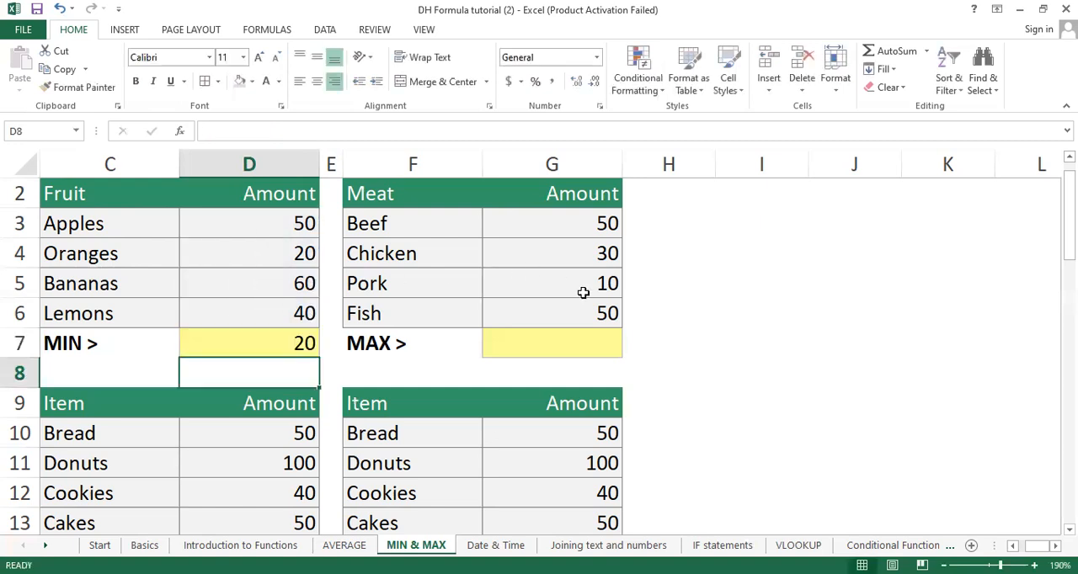
# Step: Enter =MAX(G3:G6) in G7 to get the largest Meat amount
pyautogui.click(566, 336)
pyautogui.write('=')
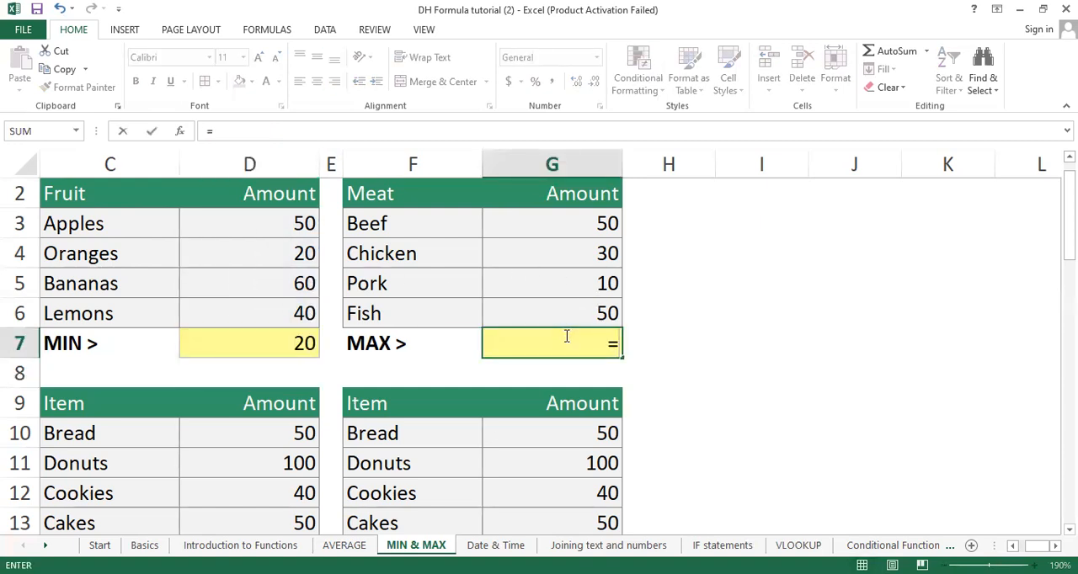
pyautogui.write('max')
pyautogui.press('Tab')
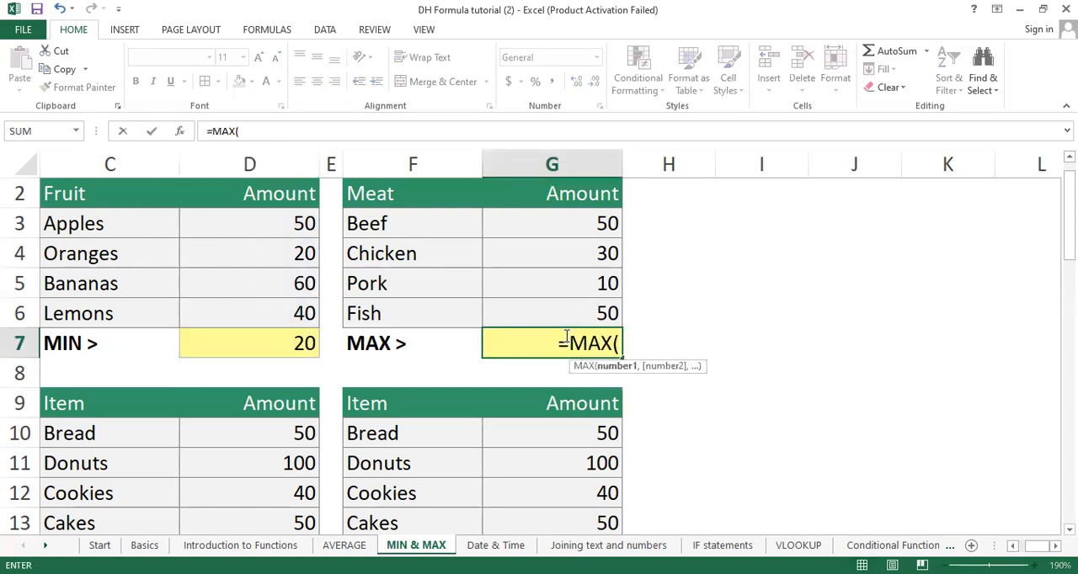
pyautogui.click(596, 221)
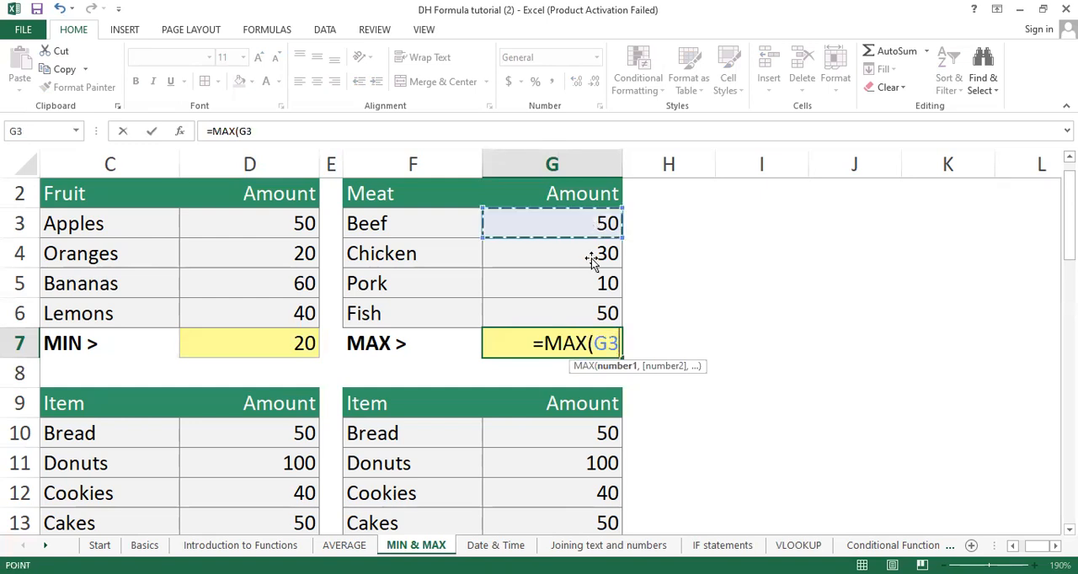
pyautogui.keyDown('shift'); pyautogui.click(586, 306); pyautogui.keyUp('shift')
pyautogui.write(')')
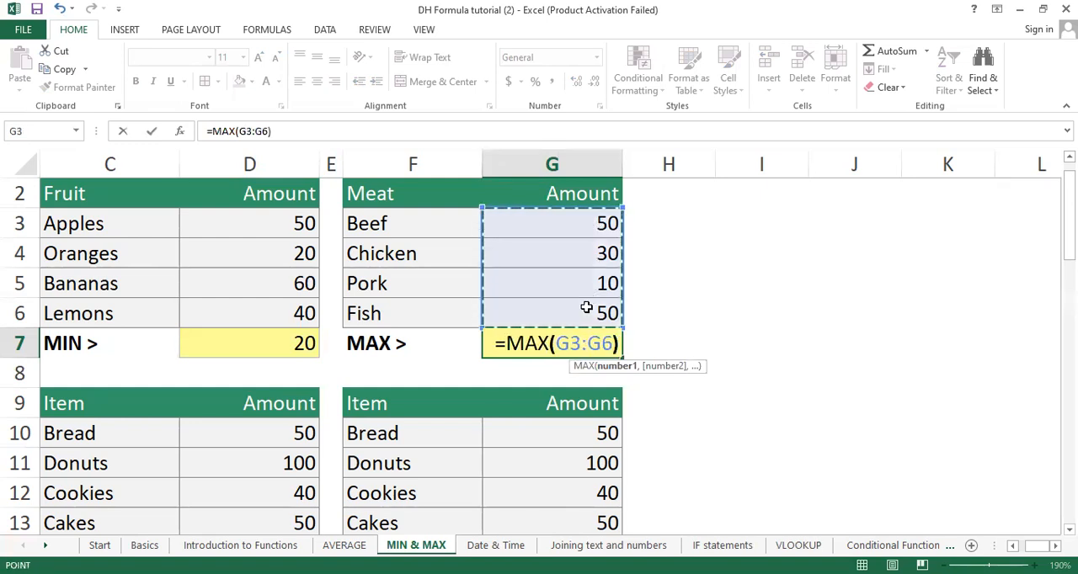
pyautogui.press('Return')
pyautogui.scroll(-2, 586, 308)
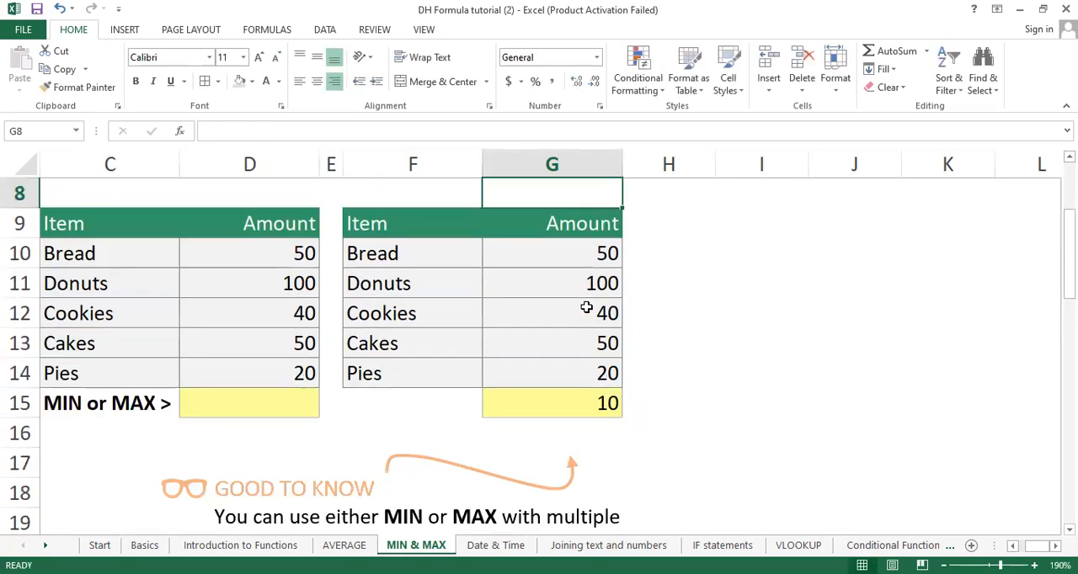
pyautogui.scroll(1, 586, 307)
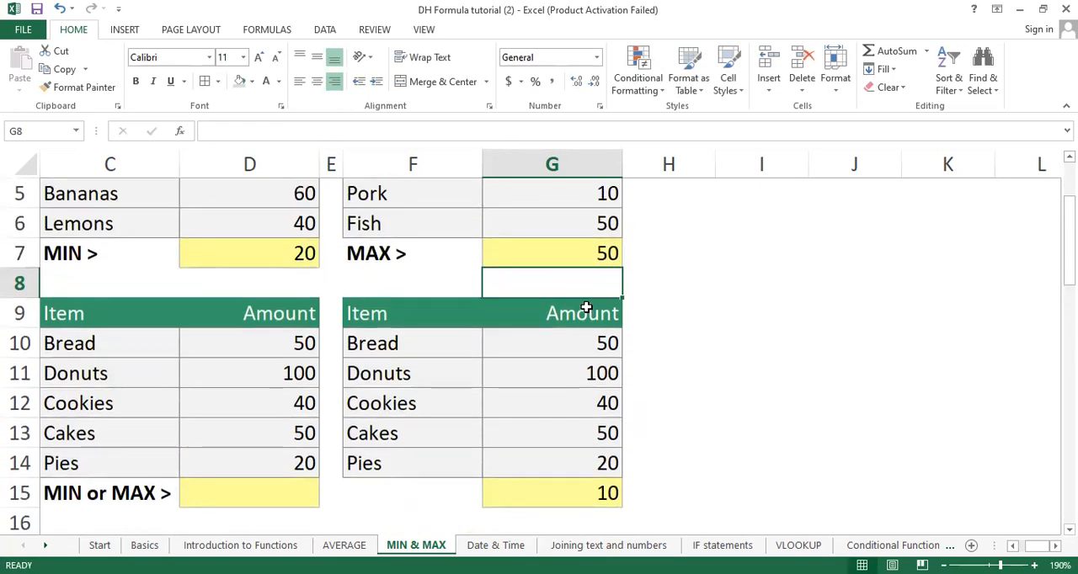
pyautogui.scroll(2, 586, 307)
pyautogui.scroll(-1, 585, 308)
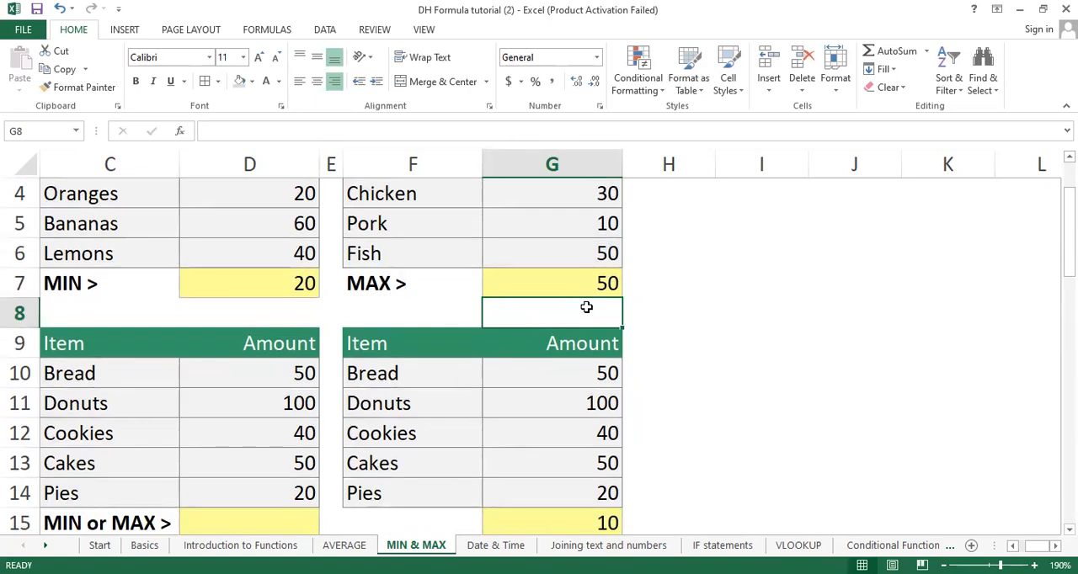
pyautogui.scroll(-4, 586, 307)
pyautogui.scroll(5, 586, 307)
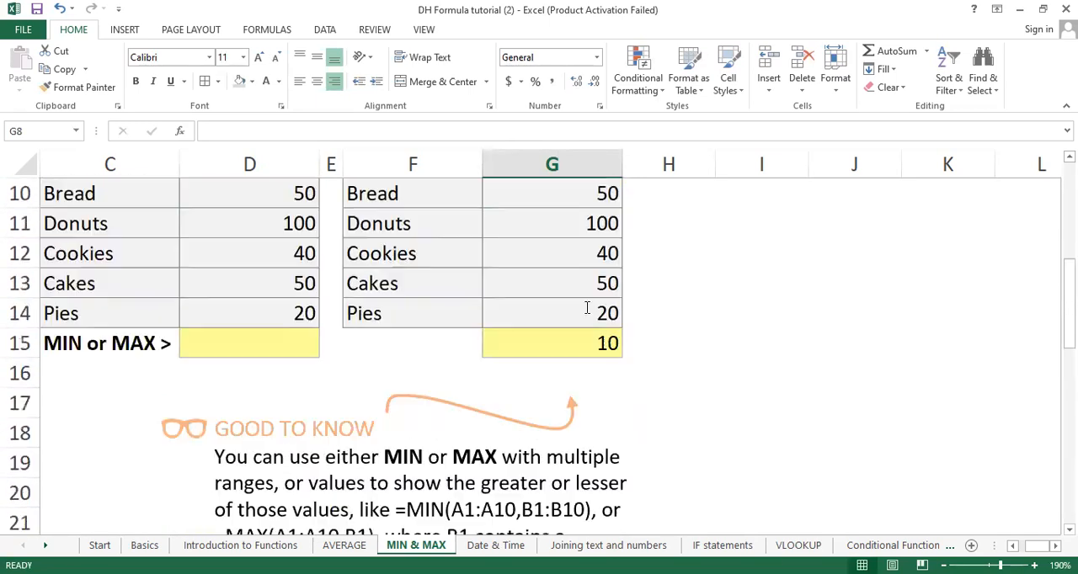
# Step: Switch to the Date & Time worksheet with its Date functions practice table
pyautogui.click(495, 545)
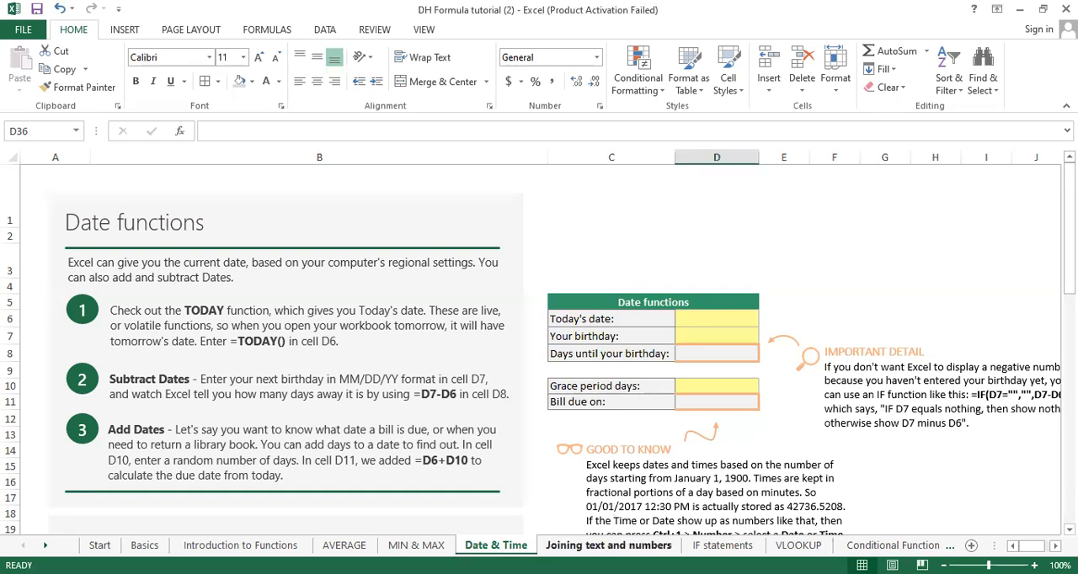
pyautogui.click(950, 545)
pyautogui.click(949, 546)
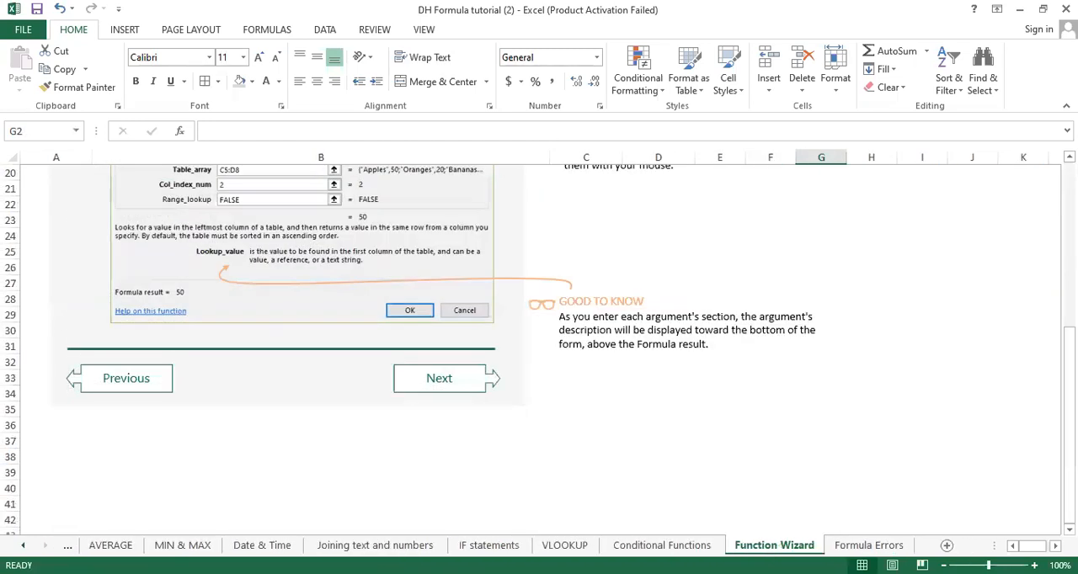
pyautogui.click(249, 544)
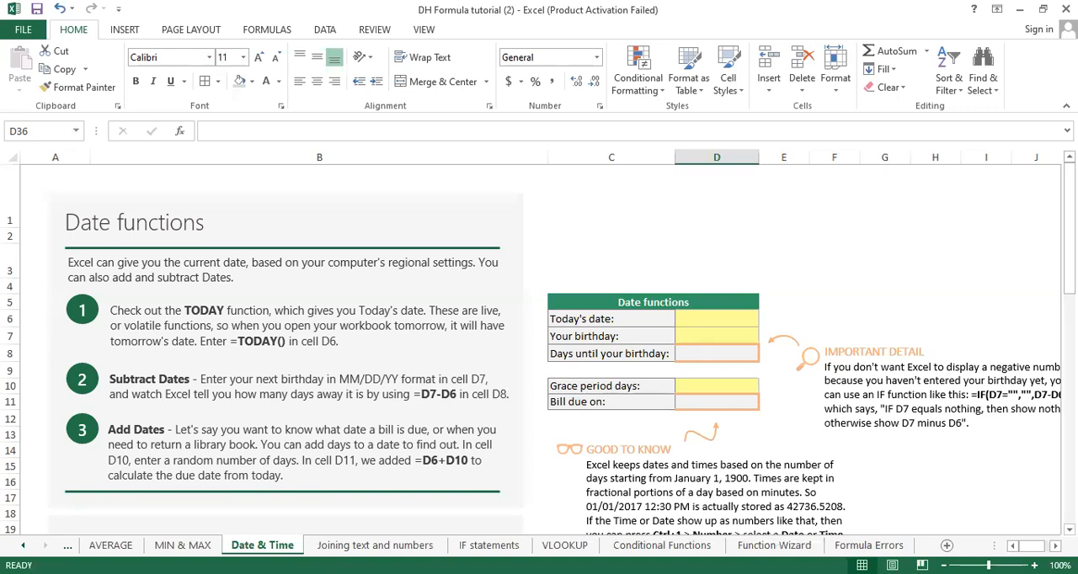
pyautogui.click(596, 274)
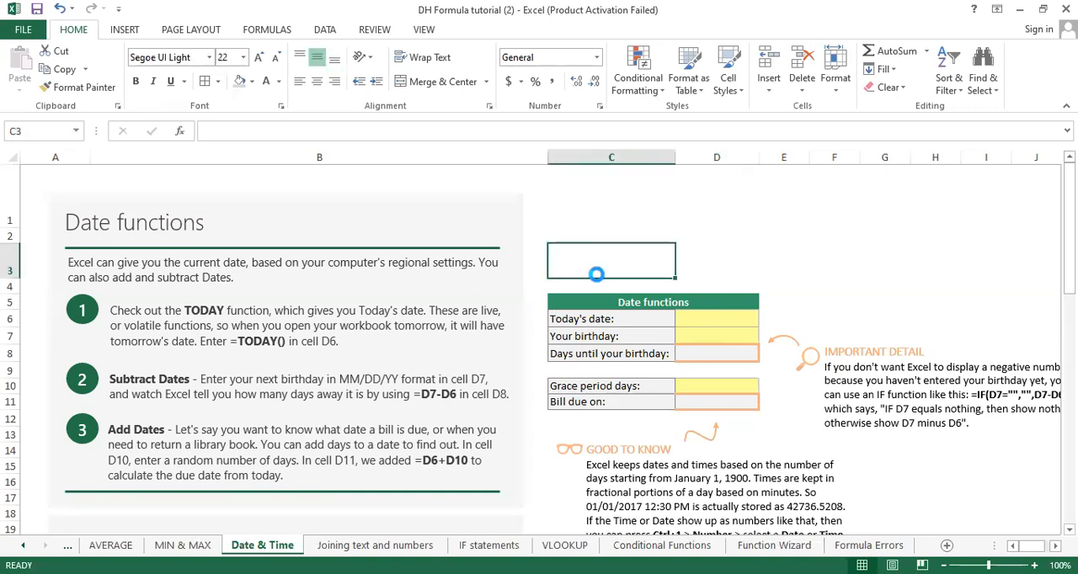
pyautogui.scroll(3, 596, 275)
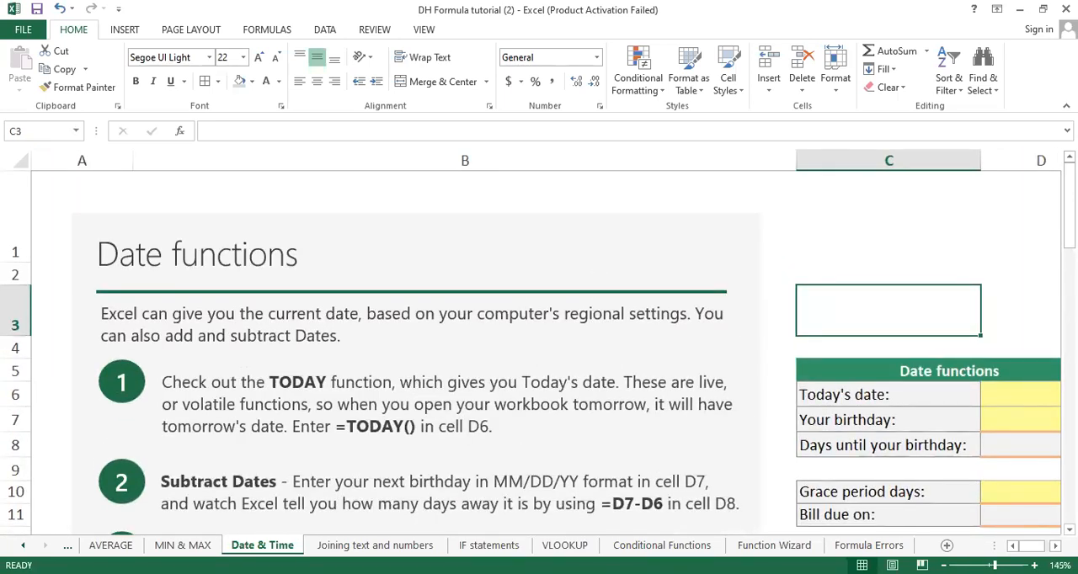
pyautogui.hscroll(3, 539, 345)
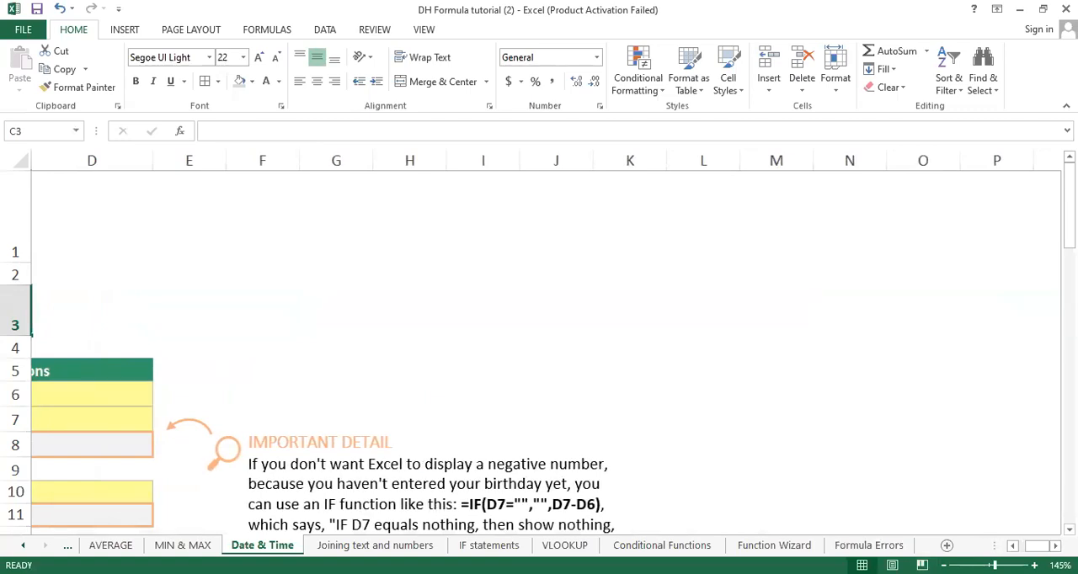
pyautogui.click(1013, 546)
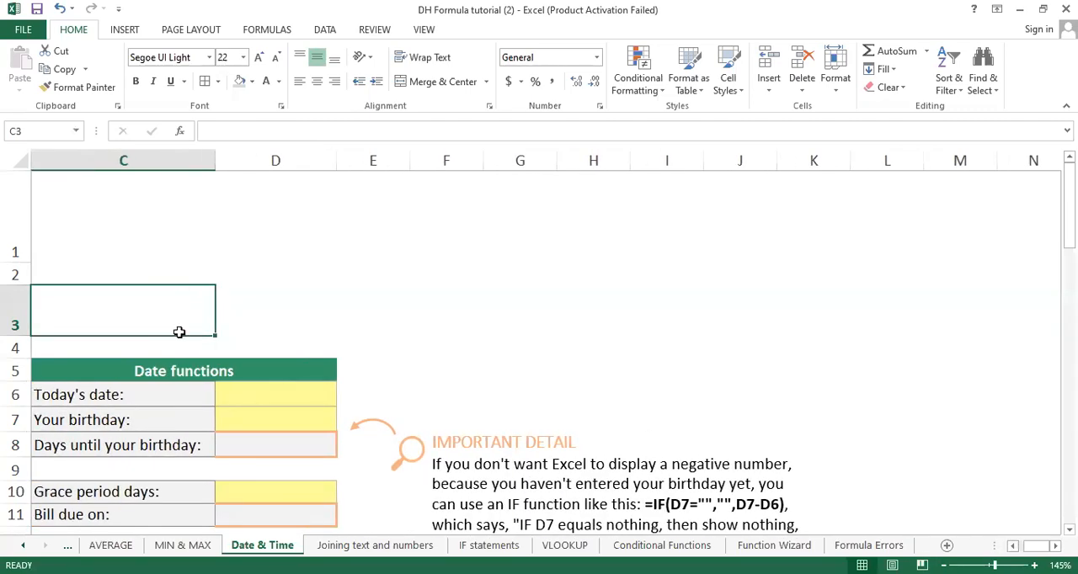
pyautogui.scroll(-2, 179, 332)
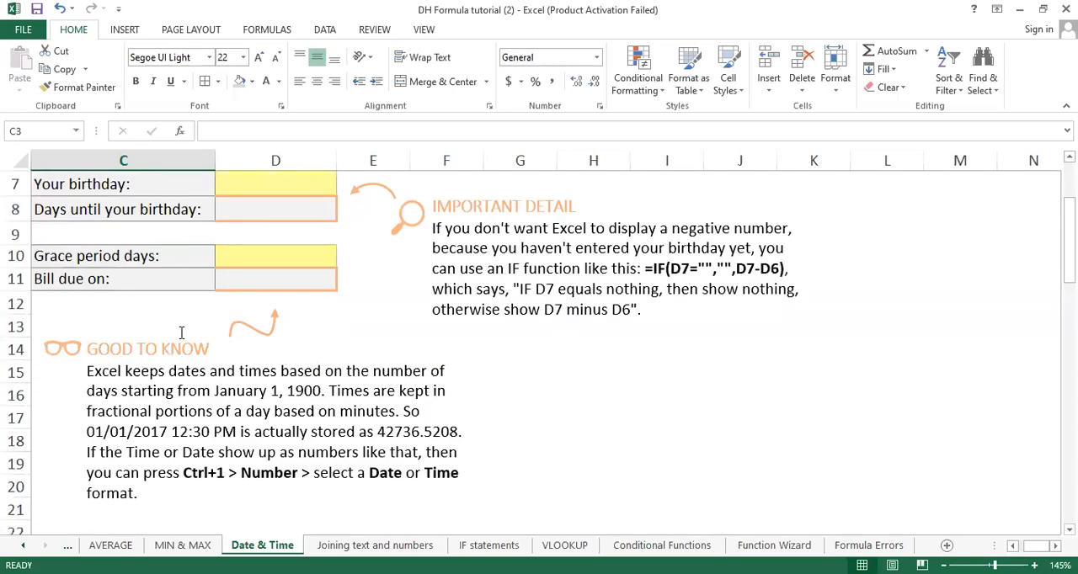
pyautogui.scroll(2, 181, 332)
pyautogui.scroll(1, 181, 333)
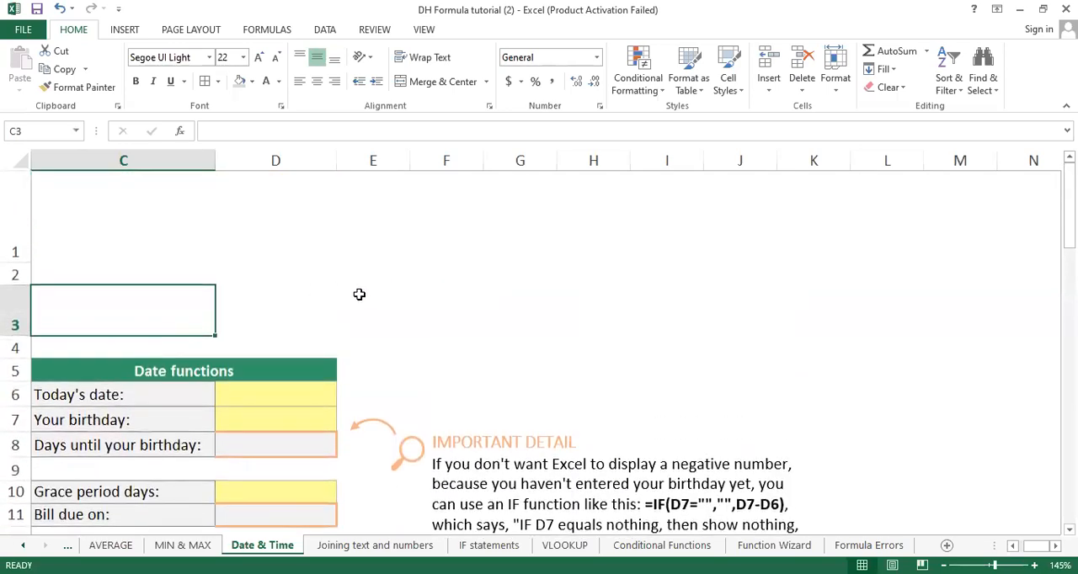
# Step: Enter =TODAY() in the empty cell G3 above the Important Detail note to insert the current date
pyautogui.click(393, 369)
pyautogui.click(438, 394)
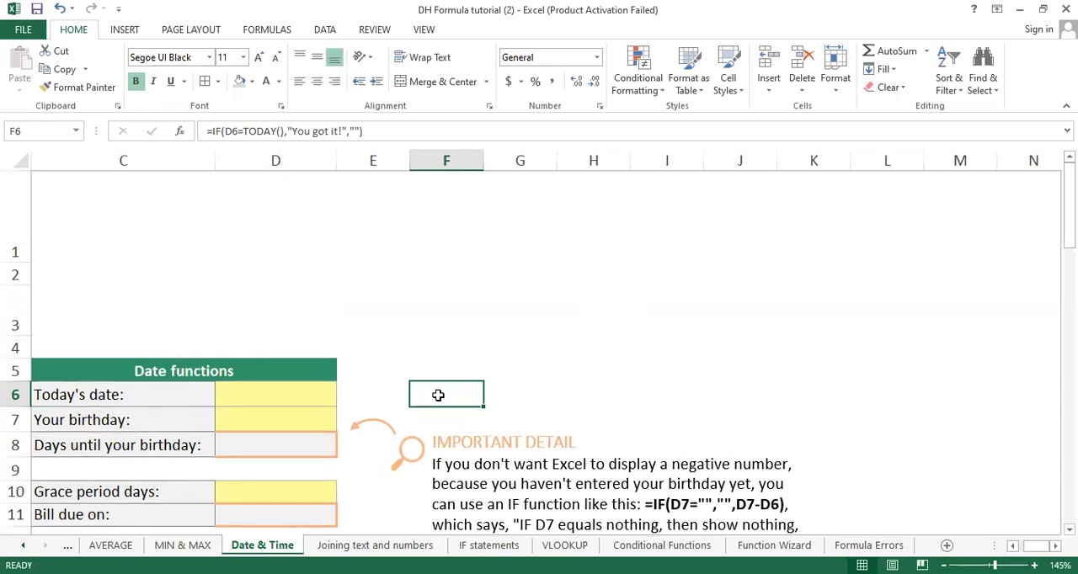
pyautogui.click(487, 331)
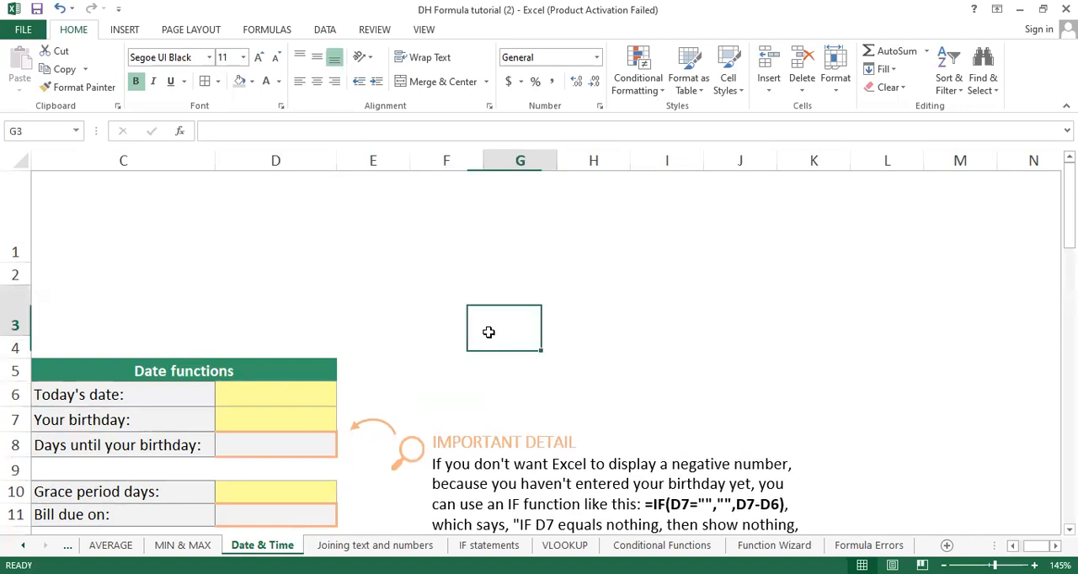
pyautogui.write('=t')
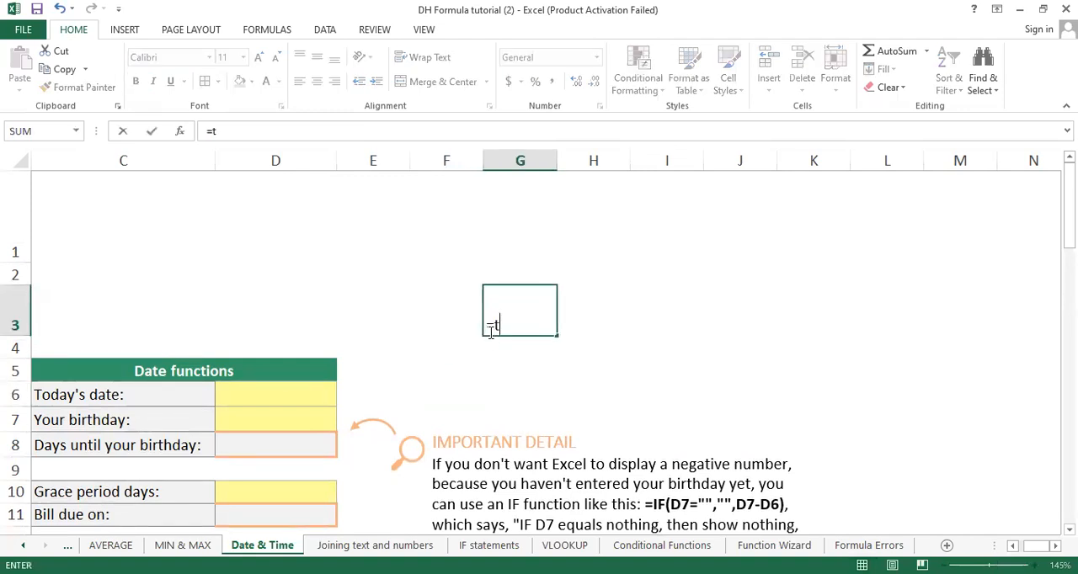
pyautogui.write('oday')
pyautogui.press('Tab')
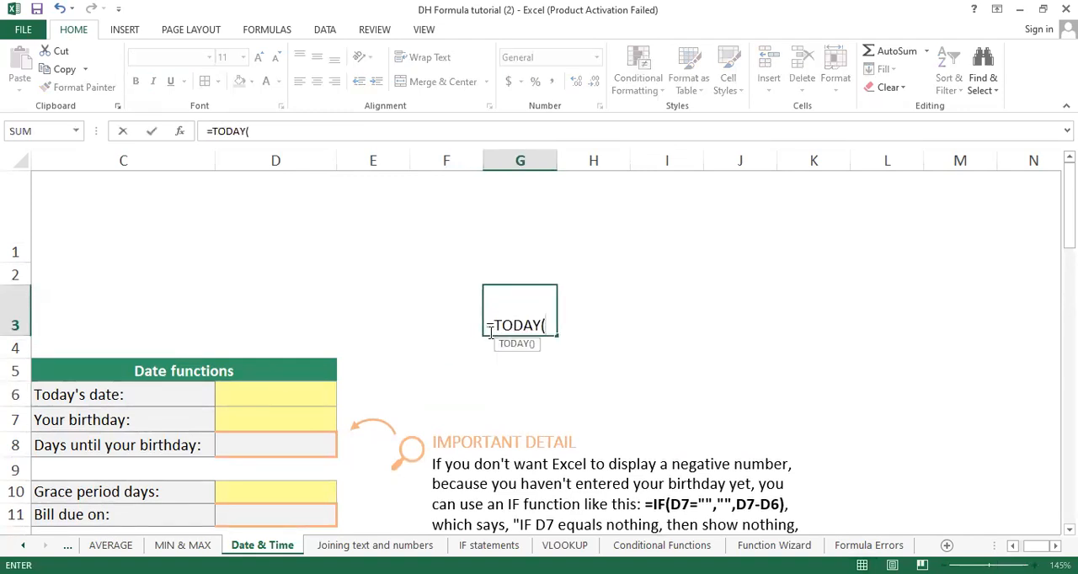
pyautogui.write(')')
pyautogui.press('Return')
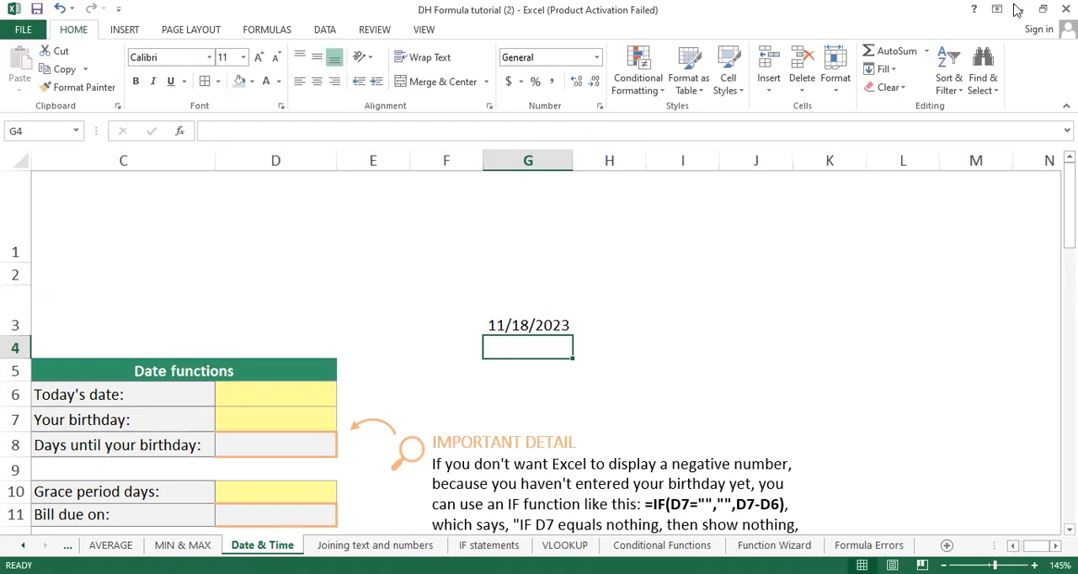
# Step: Widen column G to about one and a half times its width around the date in G3
pyautogui.click(968, 514)
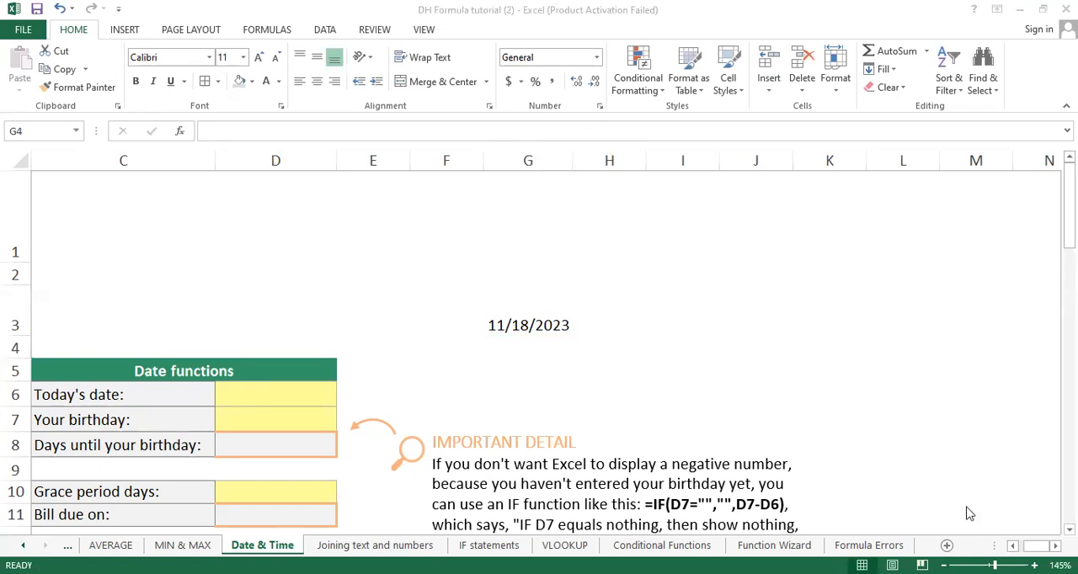
pyautogui.click(595, 58)
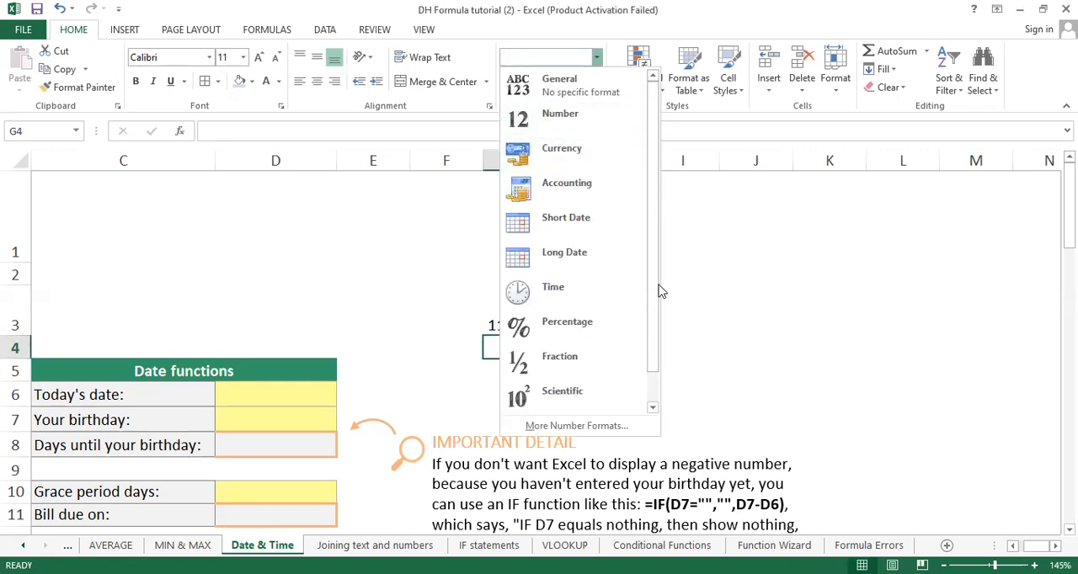
pyautogui.click(507, 324)
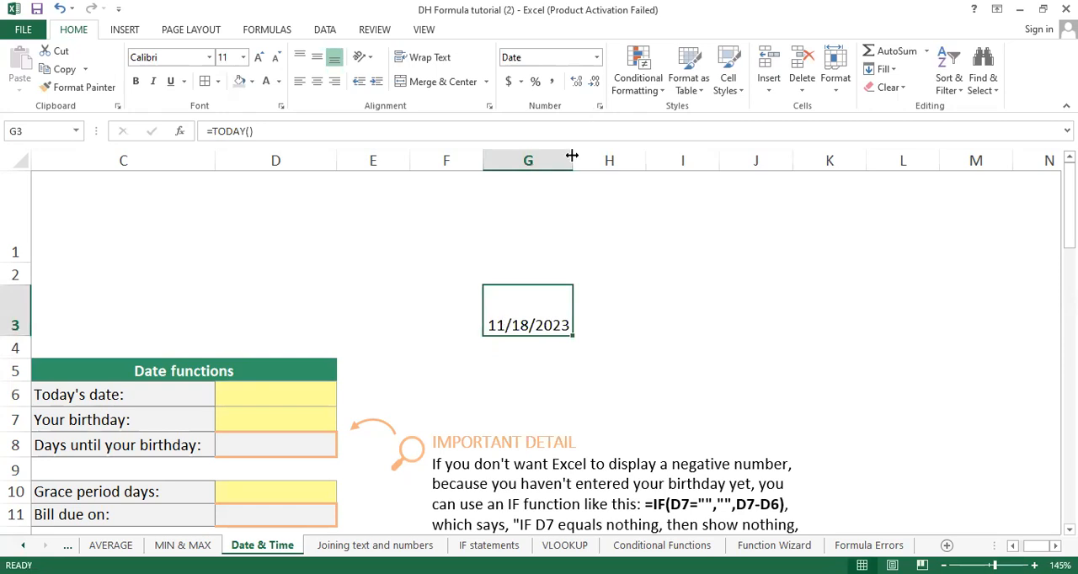
pyautogui.moveTo(572, 155); pyautogui.dragTo(616, 156)
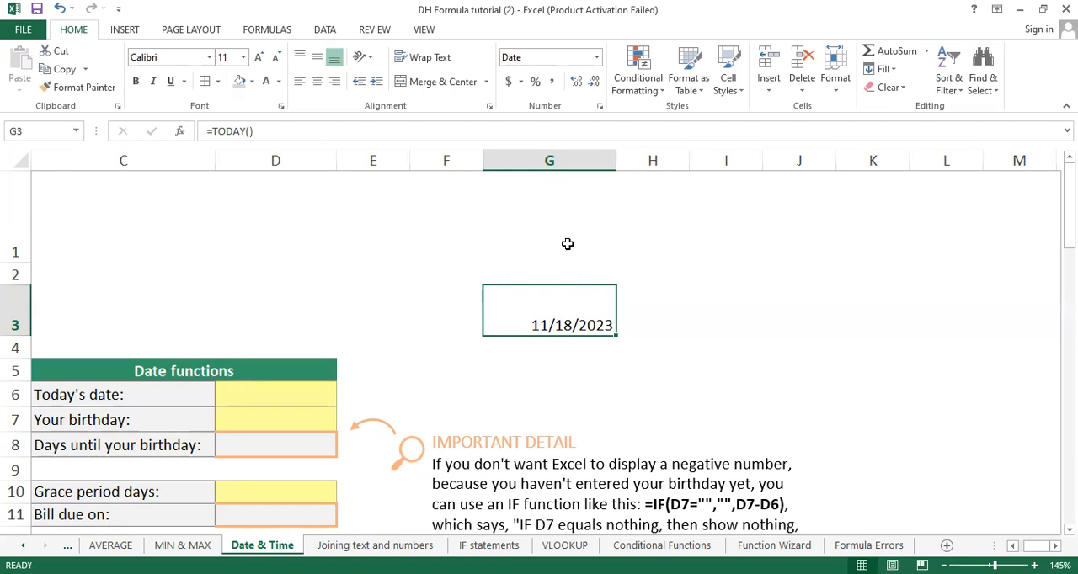
# Step: Change the formula in G3 to =TODAY()-1 to return the previous day's date
pyautogui.click(288, 133)
pyautogui.write('-1')
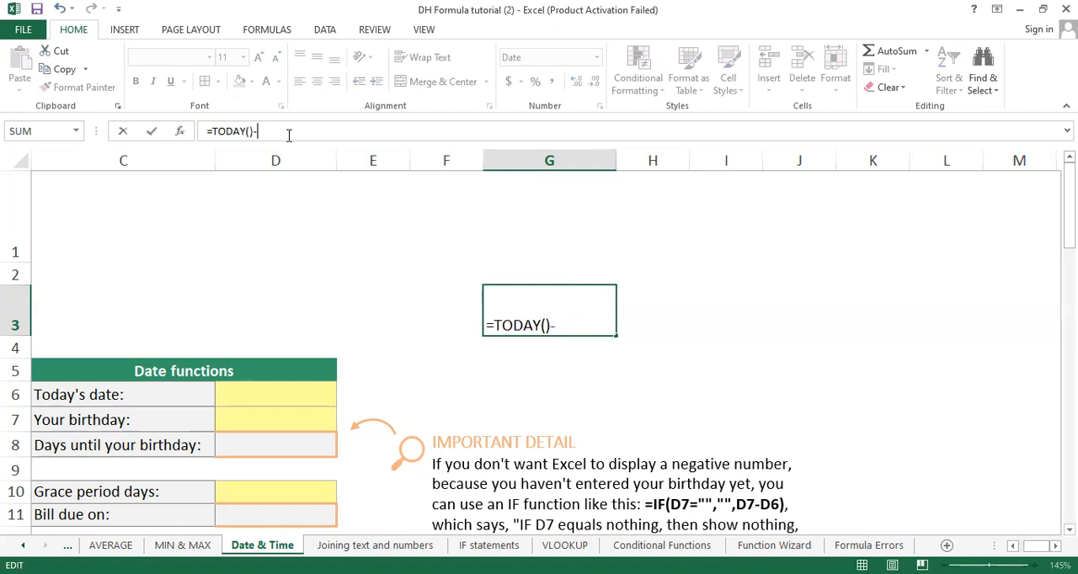
pyautogui.press('Return')
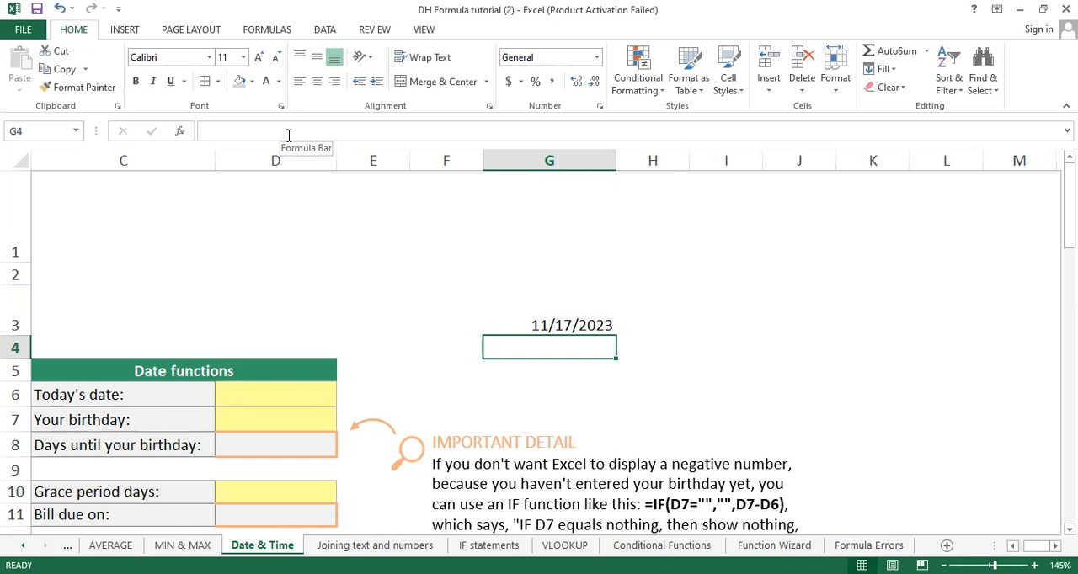
# Step: Clear the practice date formula from cell G3
pyautogui.doubleClick(564, 325)
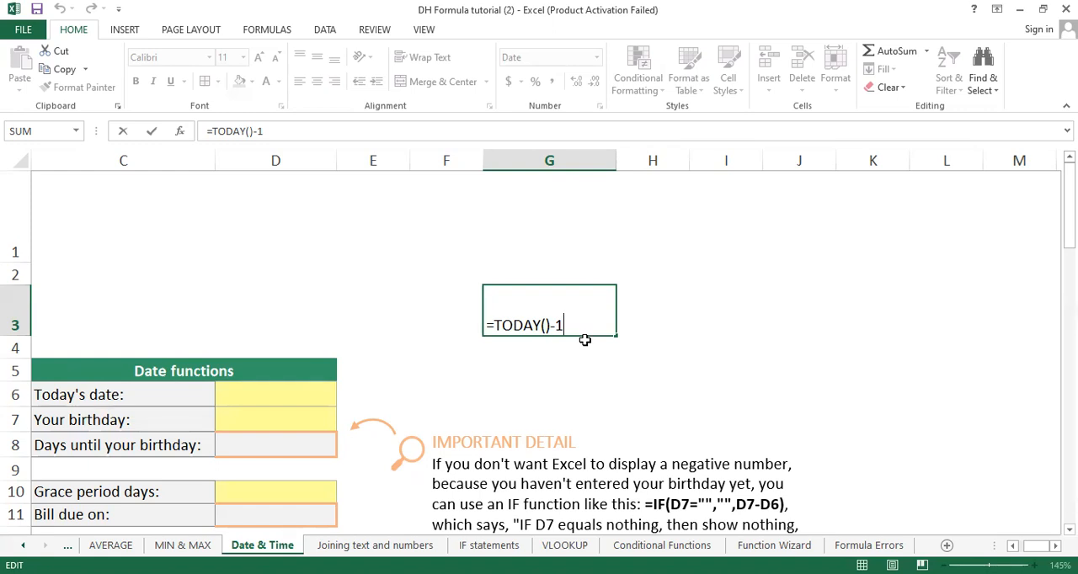
pyautogui.press('BackSpace')
pyautogui.press('BackSpace')
pyautogui.press('Escape')
# Step: Enter =TODAY() in D6 as today's date in the Date functions table
pyautogui.click(299, 398)
pyautogui.write('=')
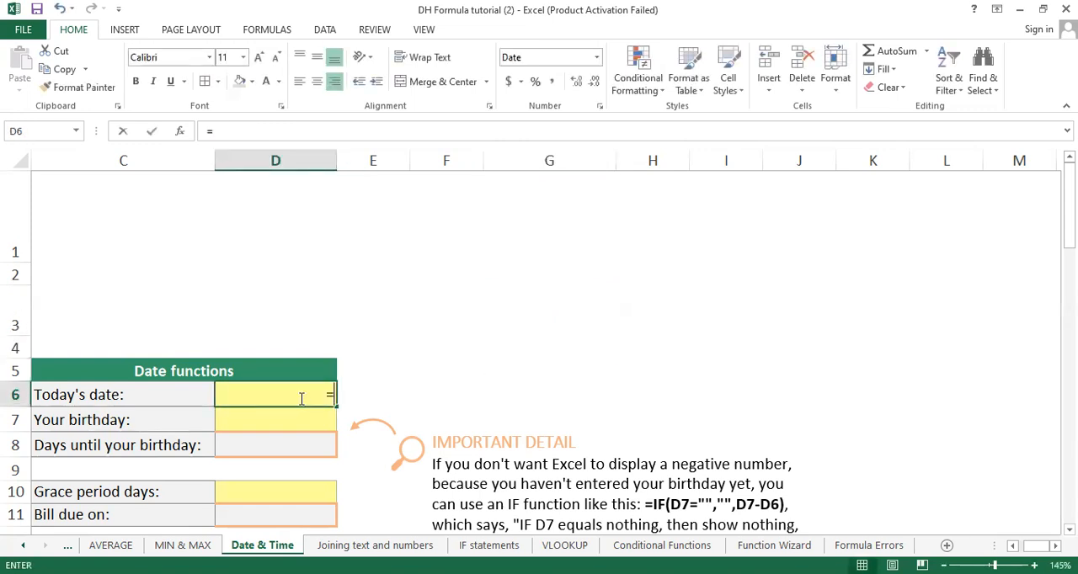
pyautogui.write('today()')
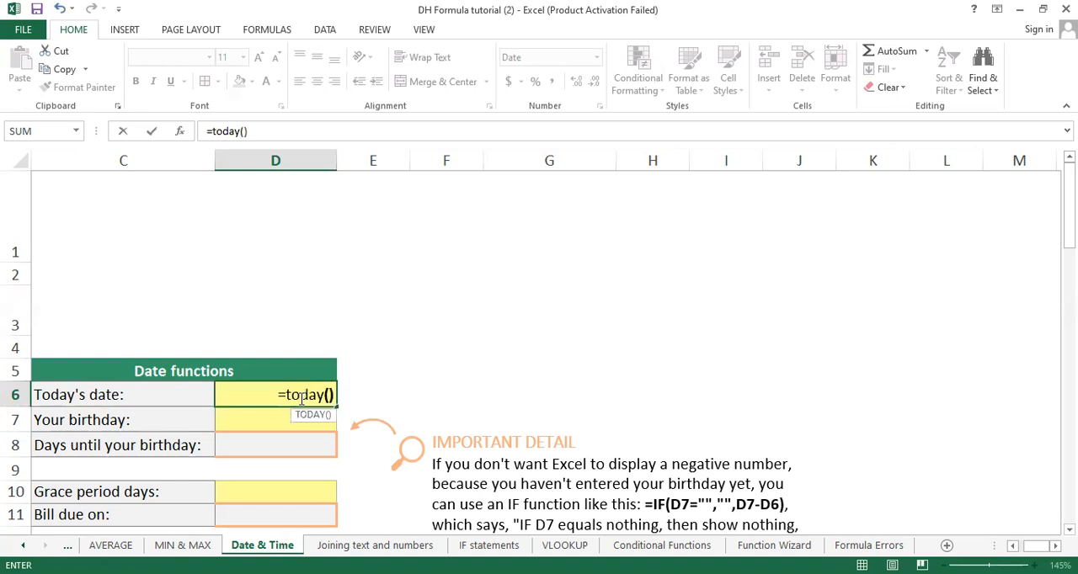
pyautogui.press('Return')
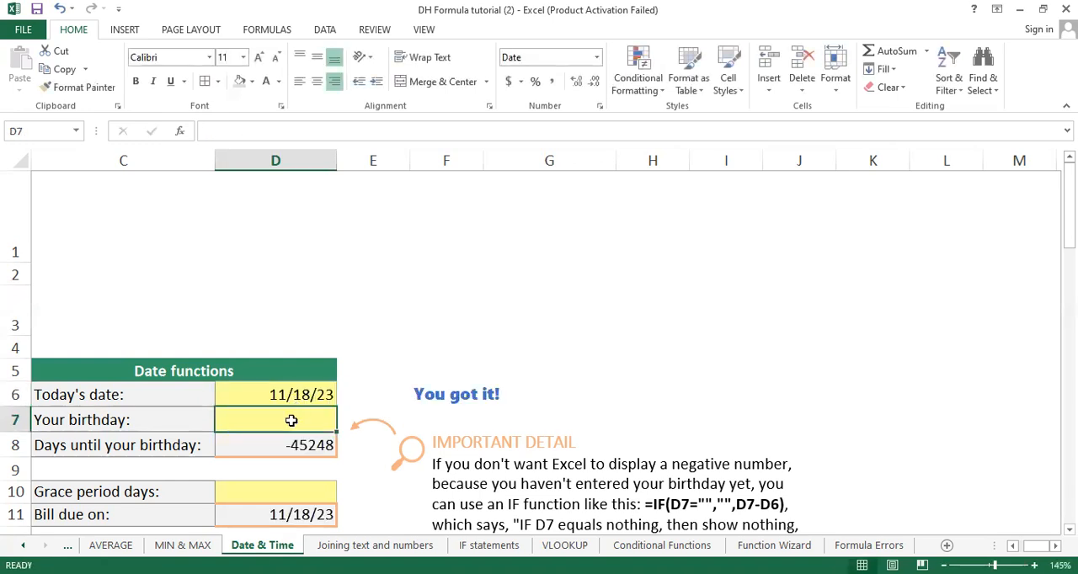
# Step: Enter the date of the upcoming birthday in D7 of the Date functions table
pyautogui.write('12')
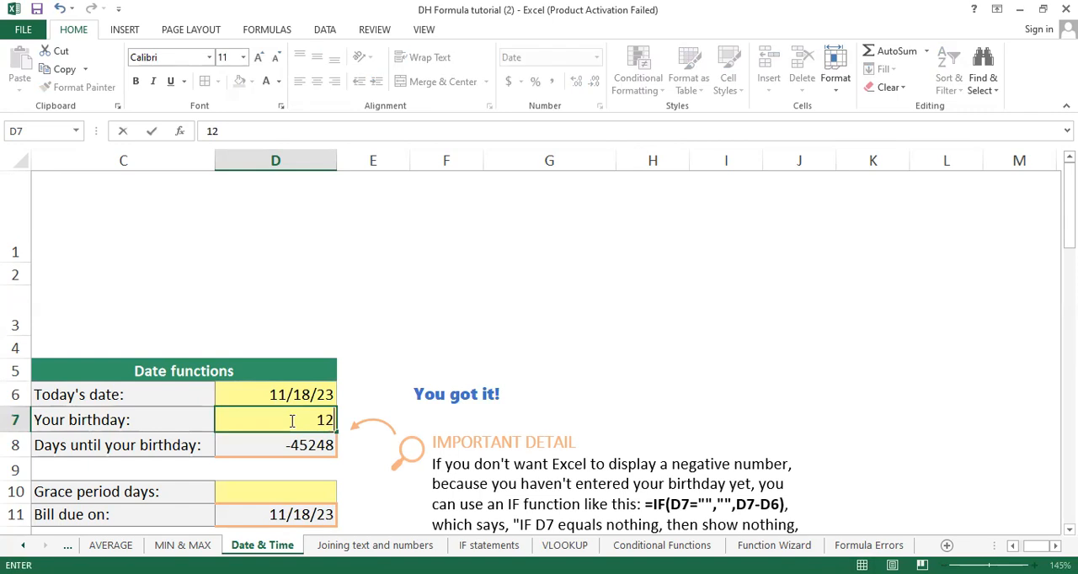
pyautogui.write('/19/2023')
pyautogui.press('Return')
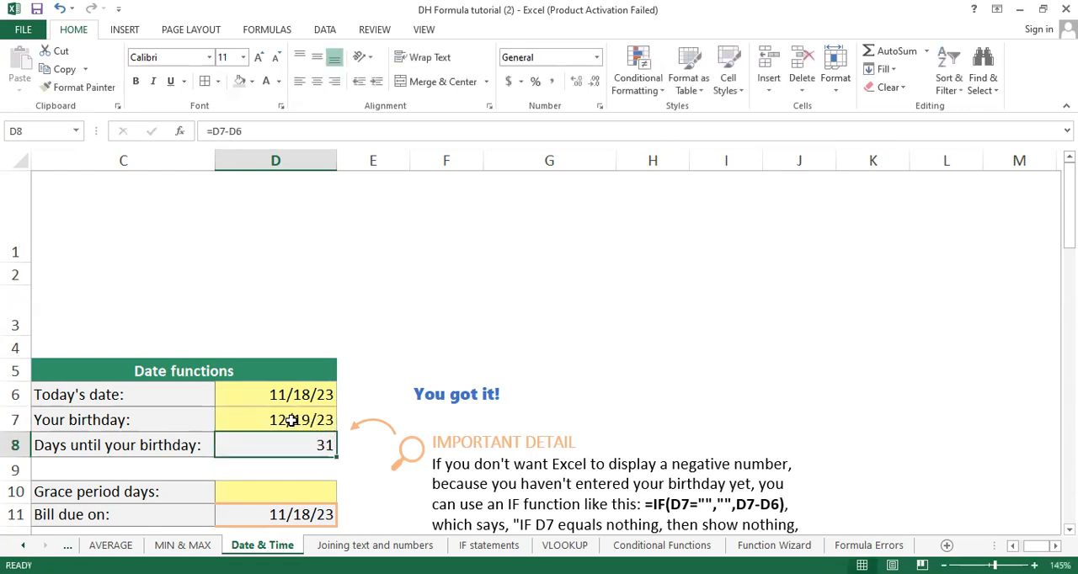